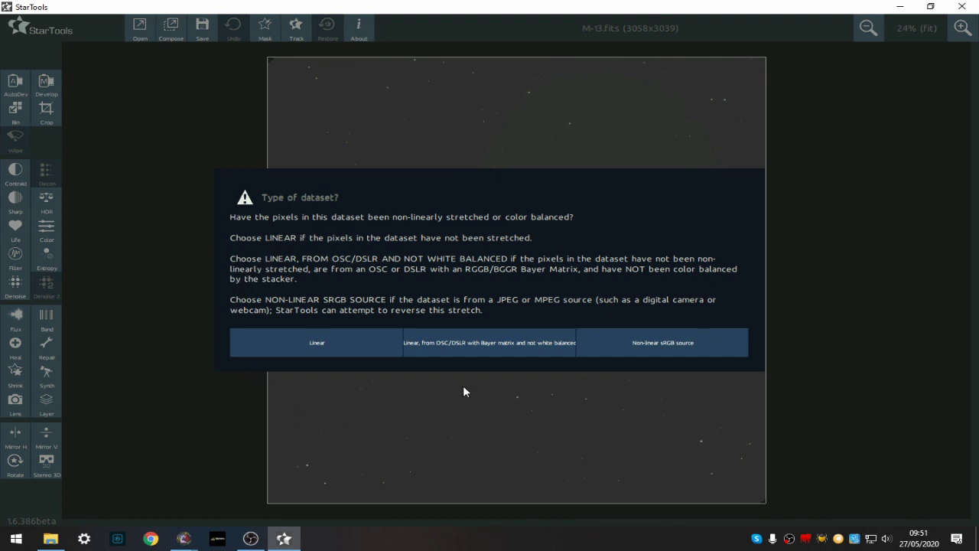
Import M-13.fits as linear, from OSC/DSLR with Bayer matrix and not white balanced, and bin it to 50%.
{"action": "left_click", "coordinate": [462, 348]}
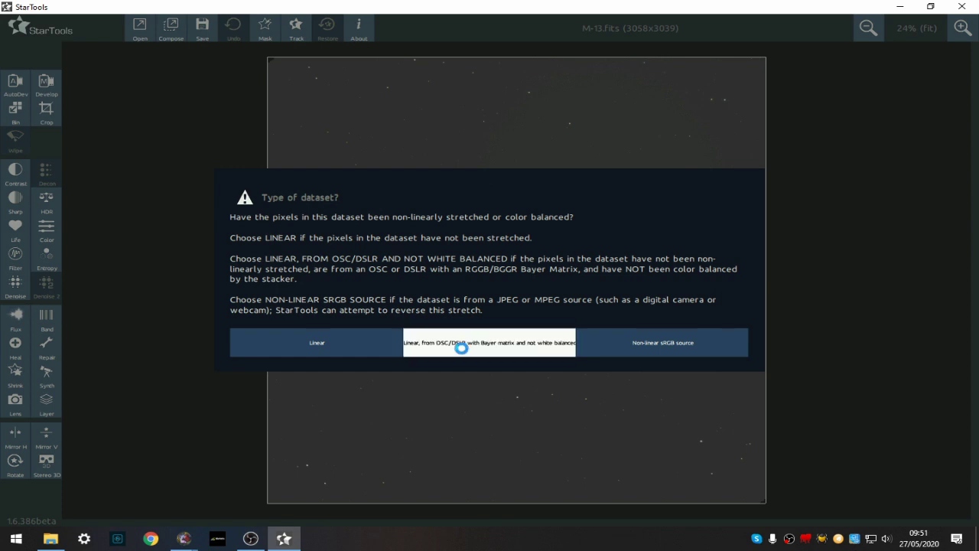
{"action": "left_click", "coordinate": [471, 305]}
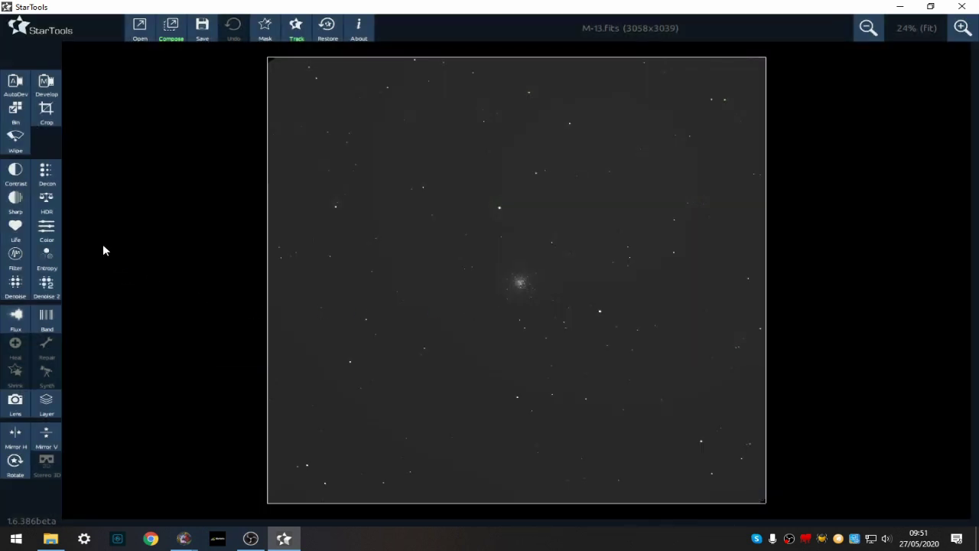
{"action": "left_click", "coordinate": [15, 111]}
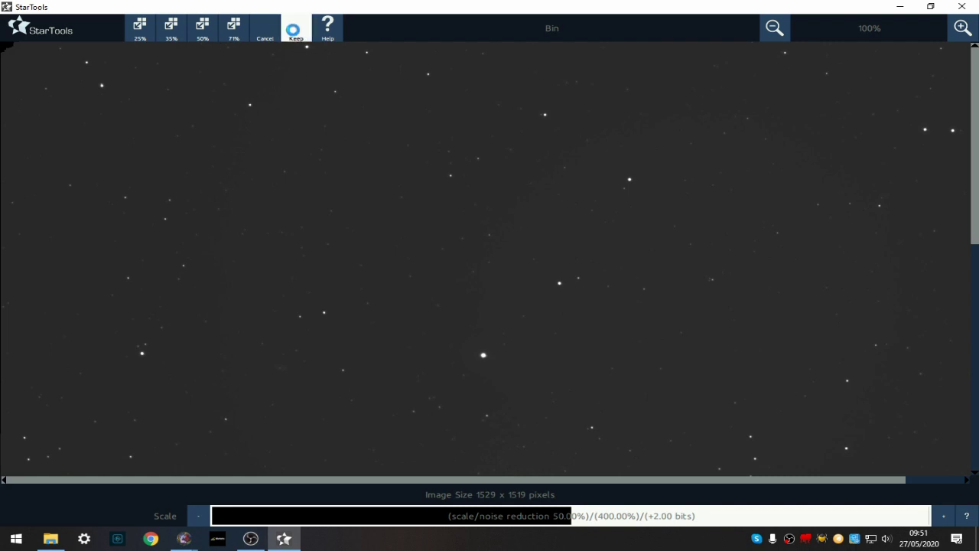
{"action": "left_click", "coordinate": [294, 32]}
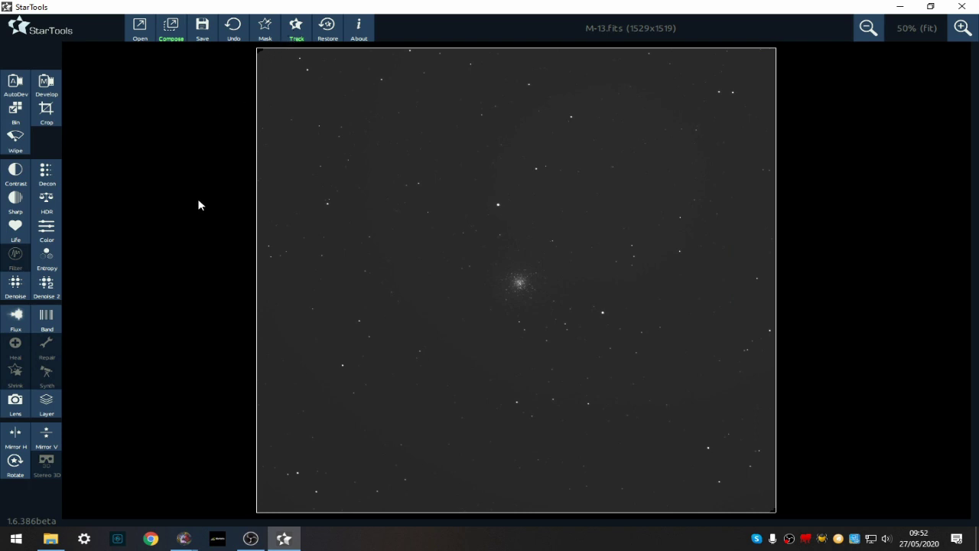
Stretch the binned image with AutoDev, inspect its edges and corners at 100% for stacking artifacts, and keep the result.
{"action": "left_click", "coordinate": [46, 86]}
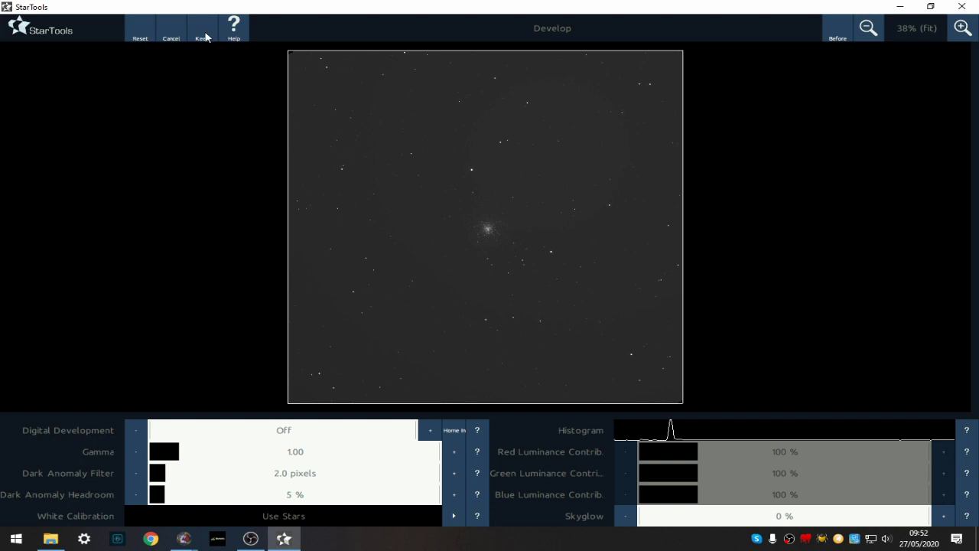
{"action": "left_click", "coordinate": [175, 37]}
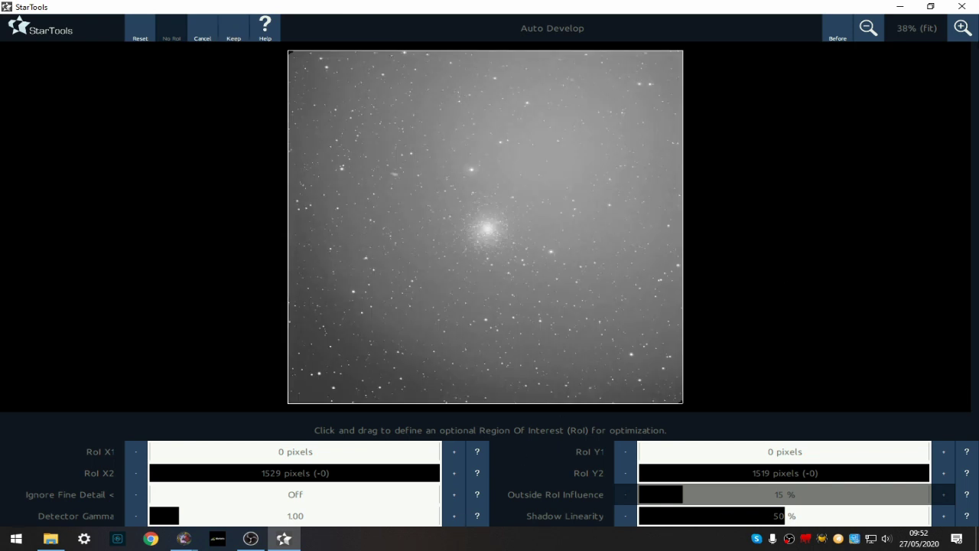
{"action": "left_click", "coordinate": [962, 30]}
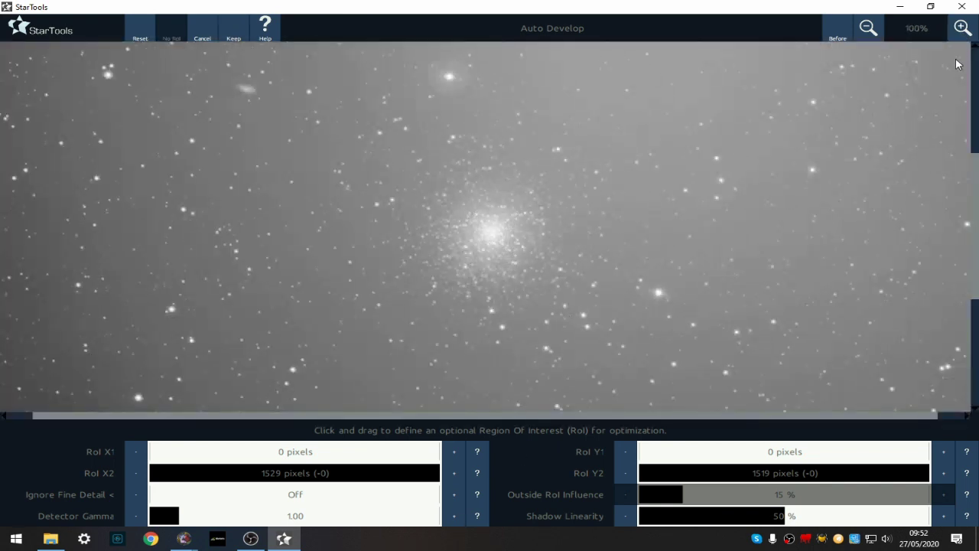
{"action": "left_click_drag", "start_coordinate": [975, 221], "coordinate": [976, 380]}
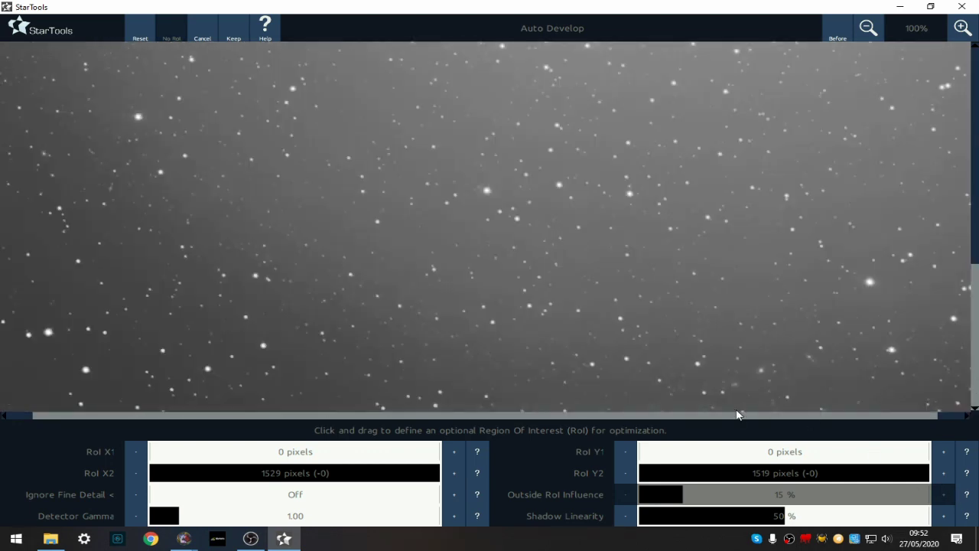
{"action": "scroll", "coordinate": [939, 426], "scroll_direction": "right", "scroll_amount": 1}
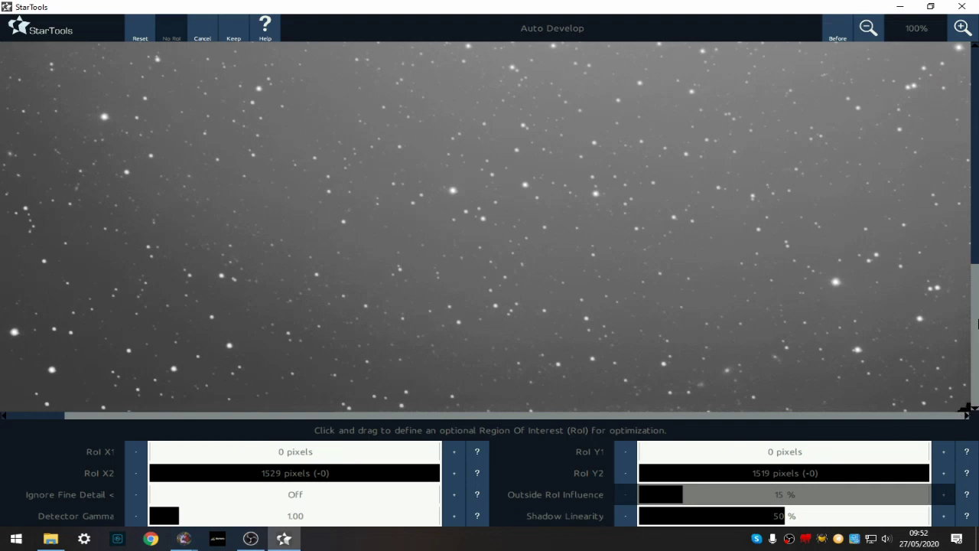
{"action": "left_click_drag", "start_coordinate": [976, 319], "coordinate": [974, 48]}
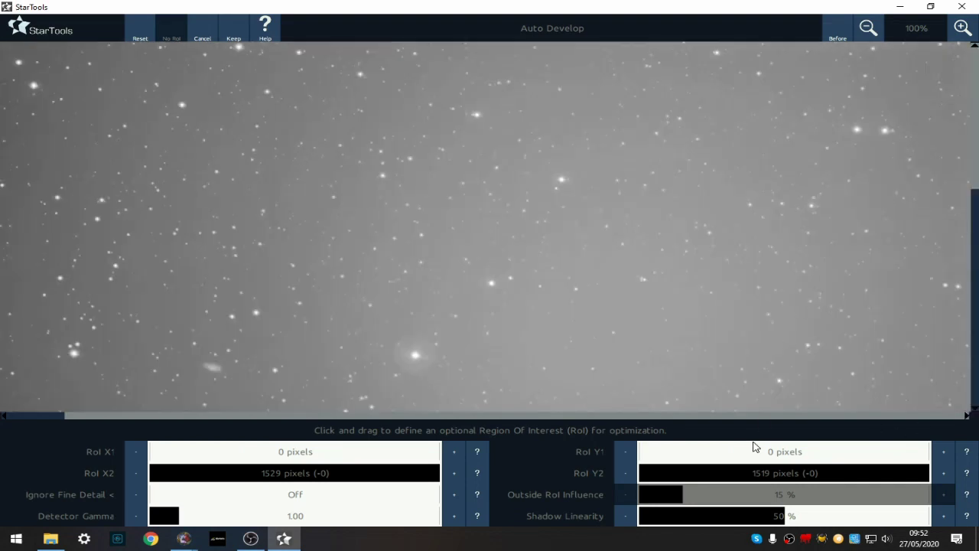
{"action": "left_click_drag", "start_coordinate": [586, 419], "coordinate": [215, 414]}
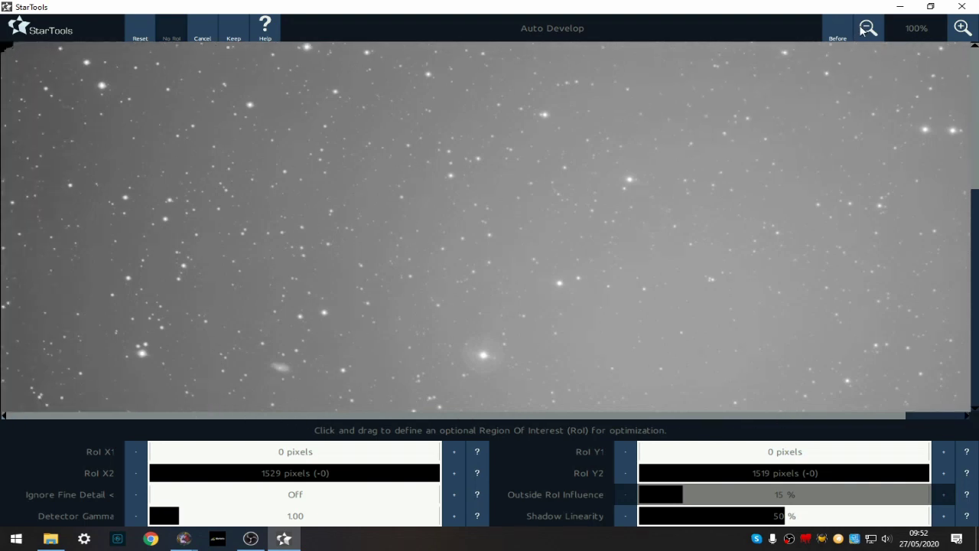
{"action": "left_click", "coordinate": [233, 31]}
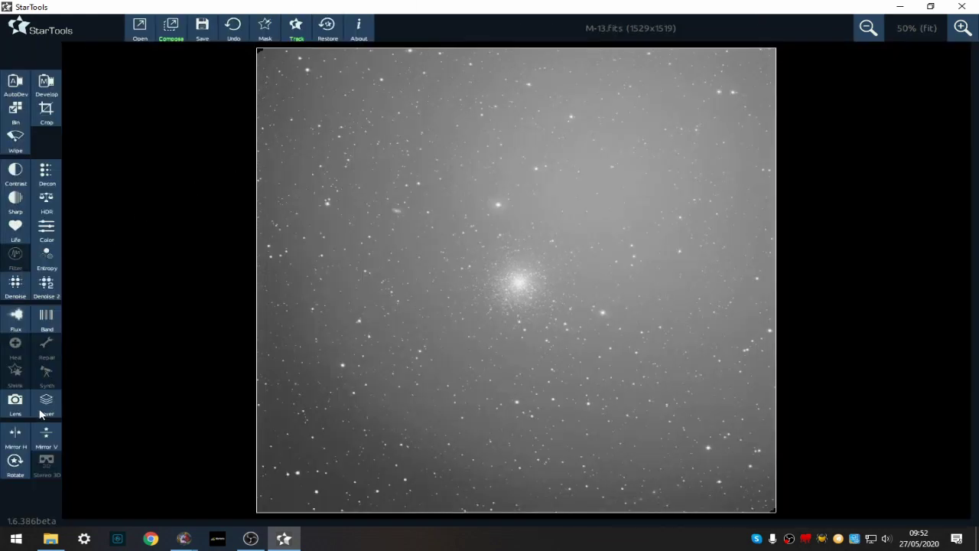
Crop the dark stacking edges off all sides of the image, to about 1485 x 1471 pixels.
{"action": "left_click", "coordinate": [47, 114]}
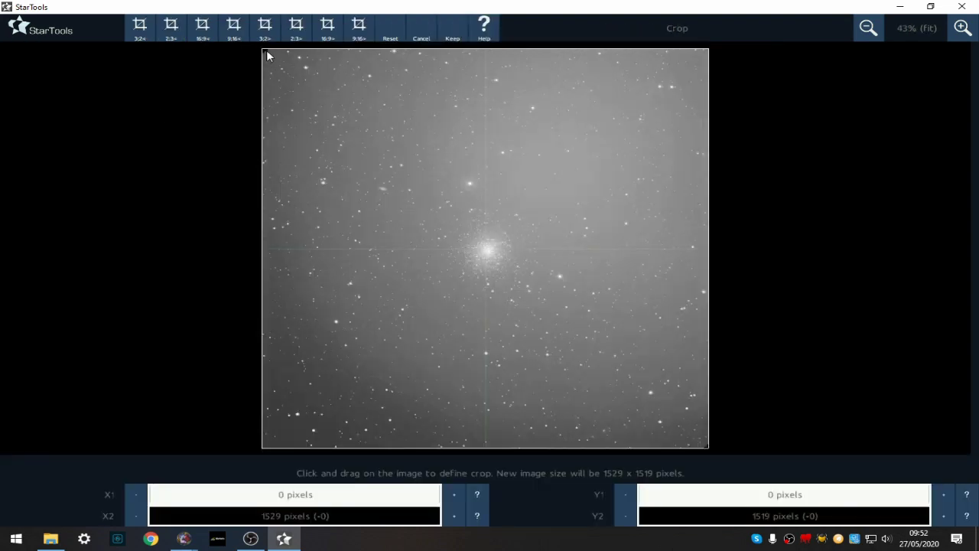
{"action": "left_click_drag", "start_coordinate": [267, 59], "coordinate": [704, 448]}
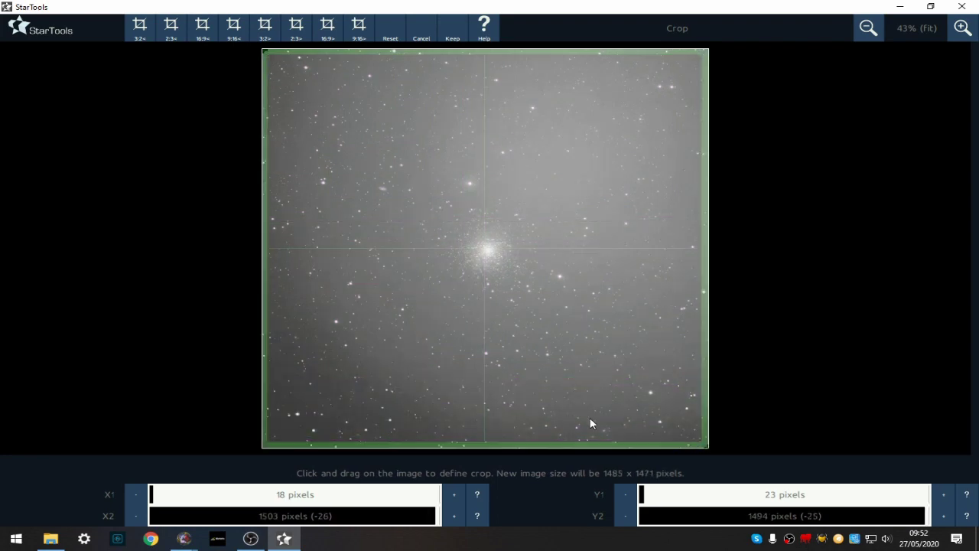
{"action": "left_click", "coordinate": [463, 36]}
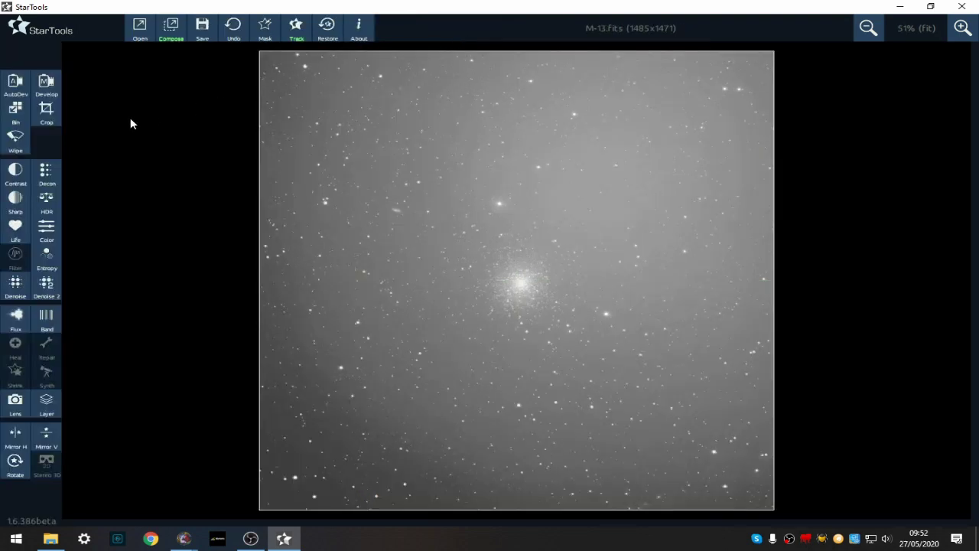
Try the Wipe module on the cropped image with its default settings and with the Vignetting preset.
{"action": "left_click", "coordinate": [11, 141]}
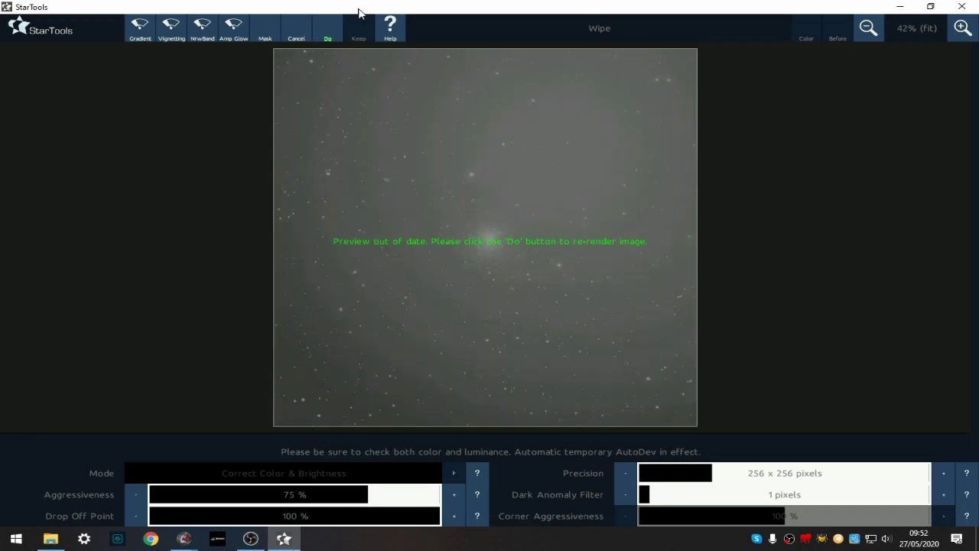
{"action": "left_click", "coordinate": [327, 26]}
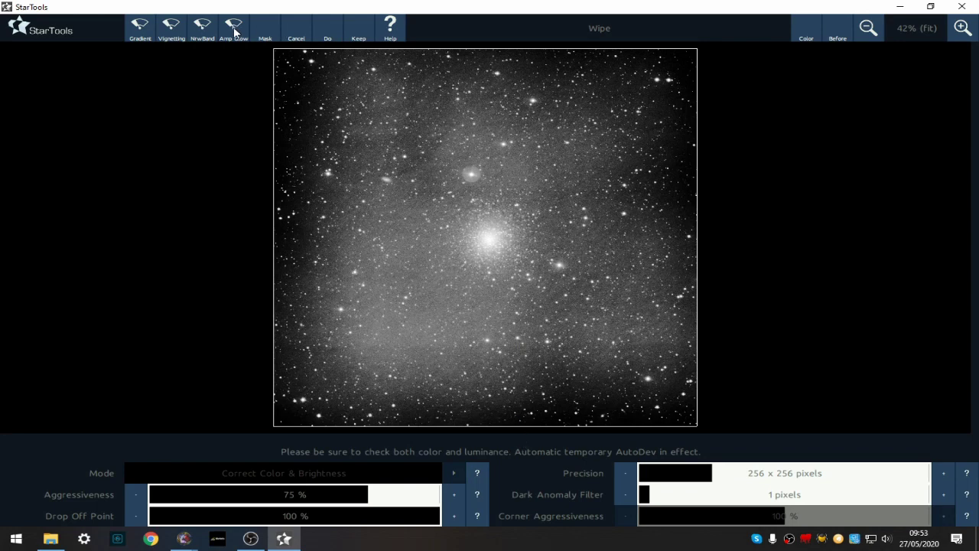
{"action": "left_click", "coordinate": [175, 31]}
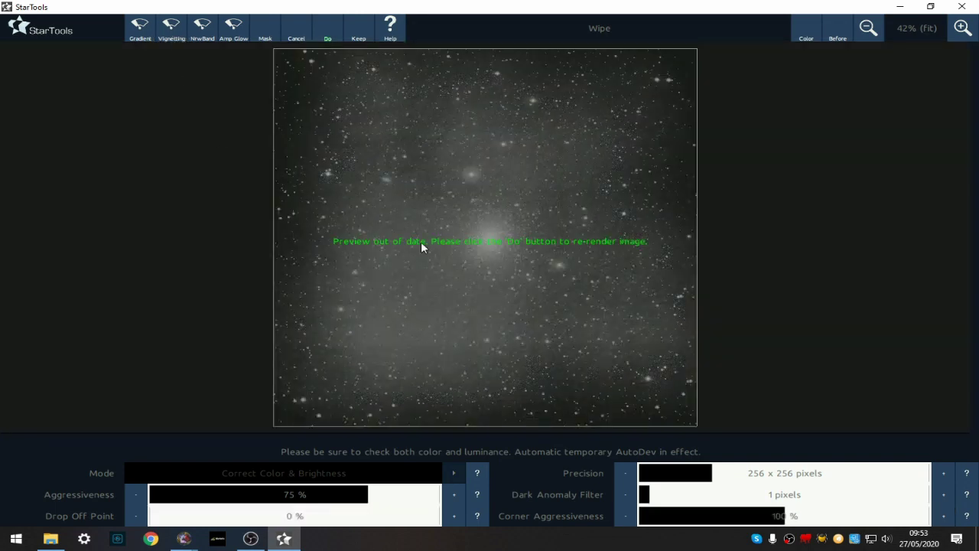
{"action": "left_click", "coordinate": [325, 35]}
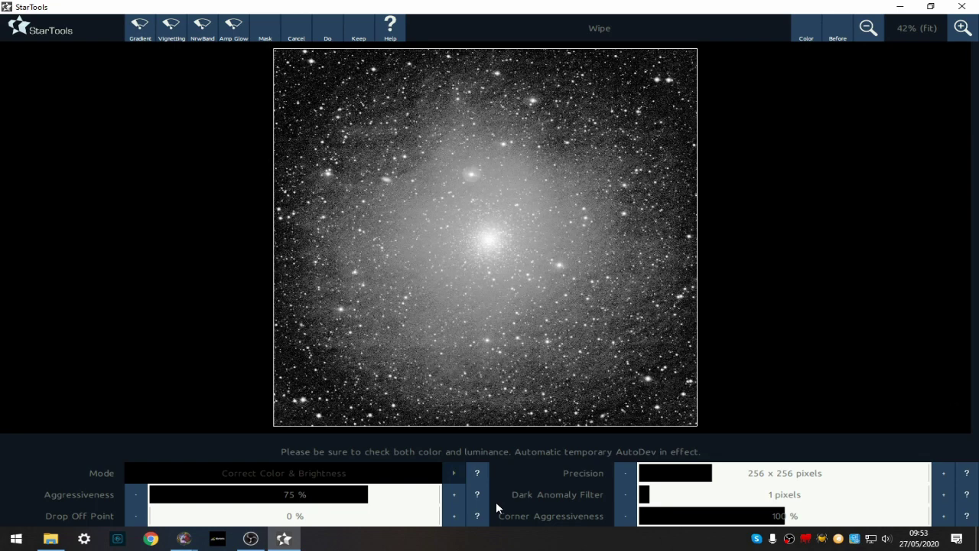
Try the Wipe with aggressiveness set to 95% and discard it.
{"action": "left_click", "coordinate": [429, 497]}
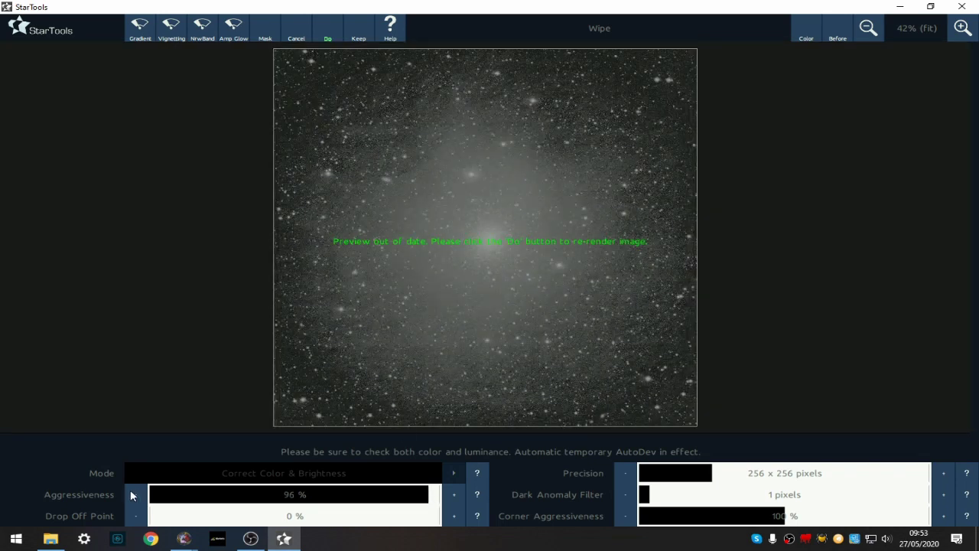
{"action": "left_click", "coordinate": [136, 495]}
{"action": "left_click", "coordinate": [325, 34]}
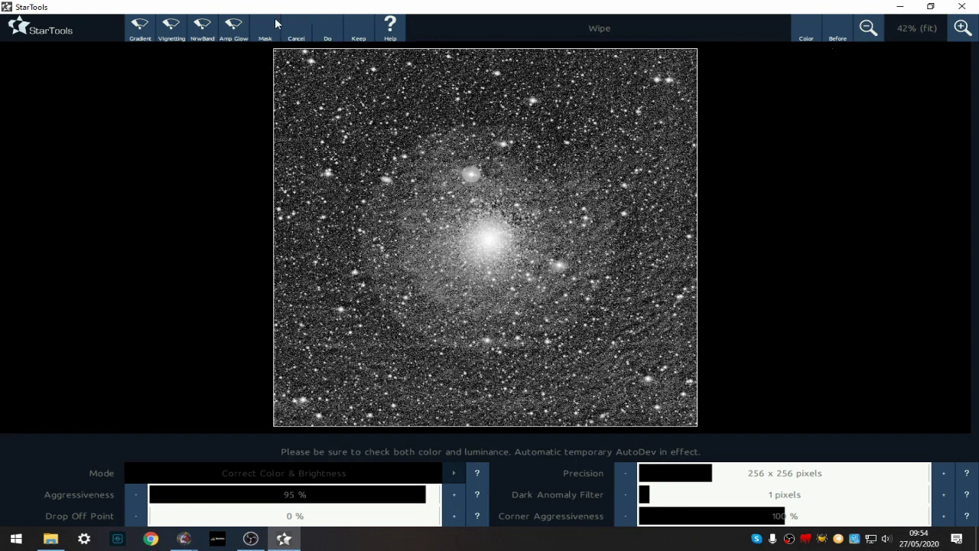
{"action": "left_click", "coordinate": [295, 34]}
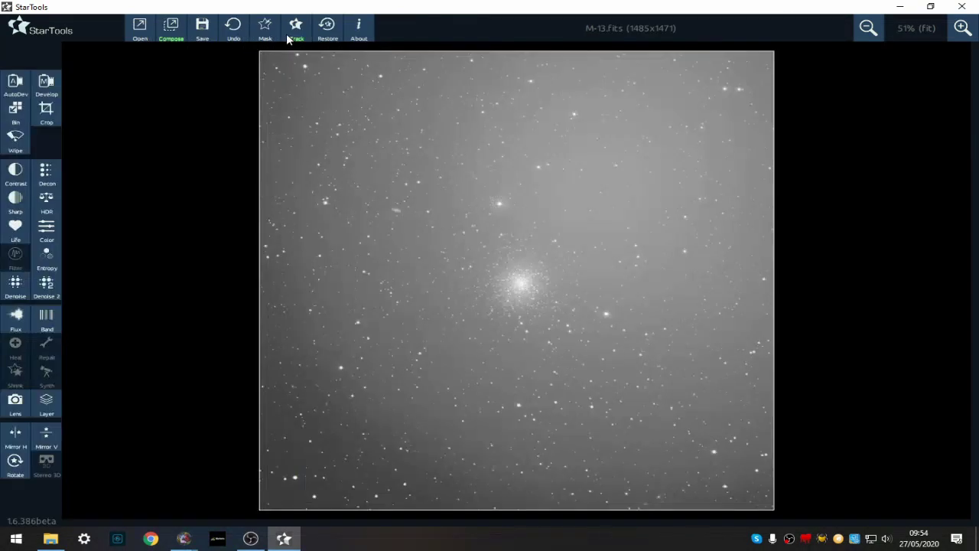
Switch to Astro Pixel Processor and turn off multi-channel/filter and multi-session processing for loading.
{"action": "left_click", "coordinate": [903, 8]}
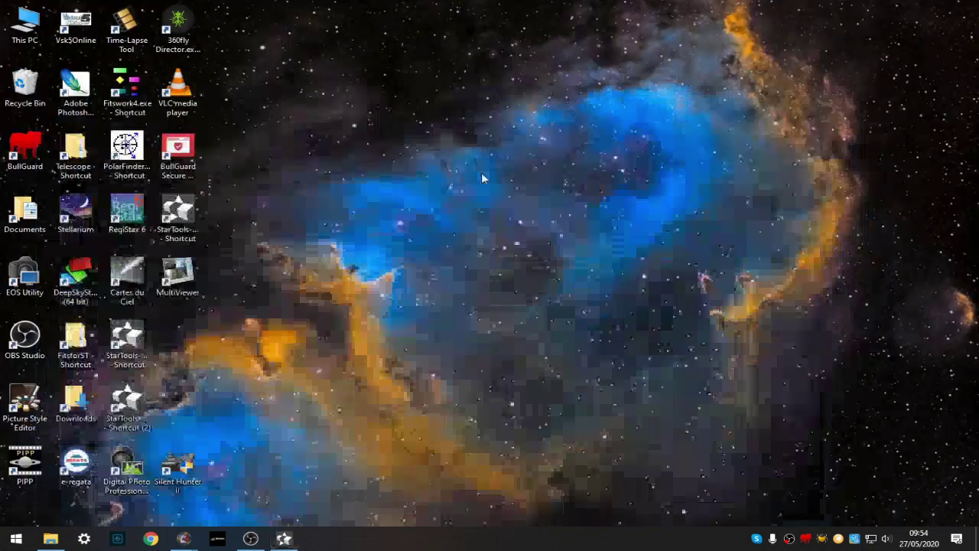
{"action": "mouse_move", "coordinate": [255, 536]}
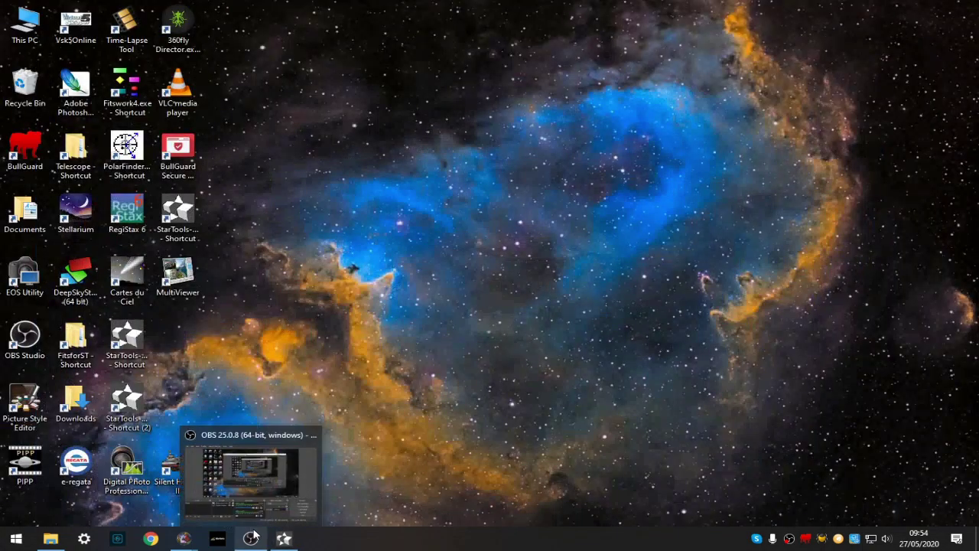
{"action": "left_click", "coordinate": [188, 537]}
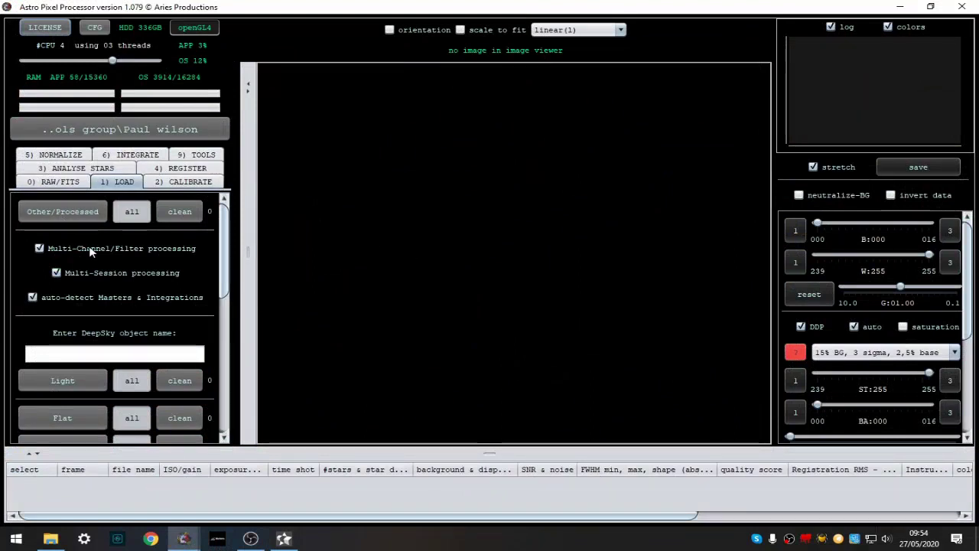
{"action": "left_click", "coordinate": [39, 248]}
{"action": "left_click", "coordinate": [57, 273]}
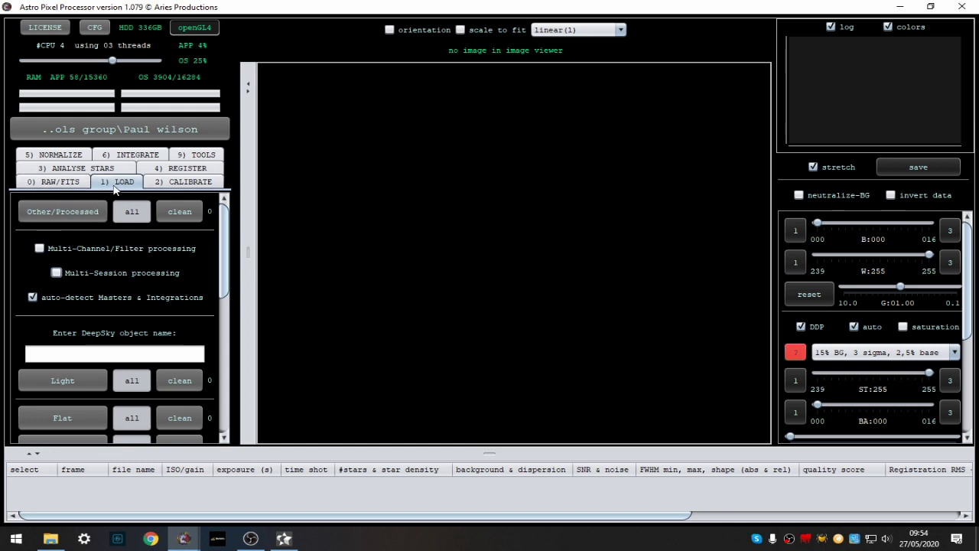
Load M-13.fits as an Other/Processed frame and display it in the image viewer.
{"action": "left_click", "coordinate": [52, 213]}
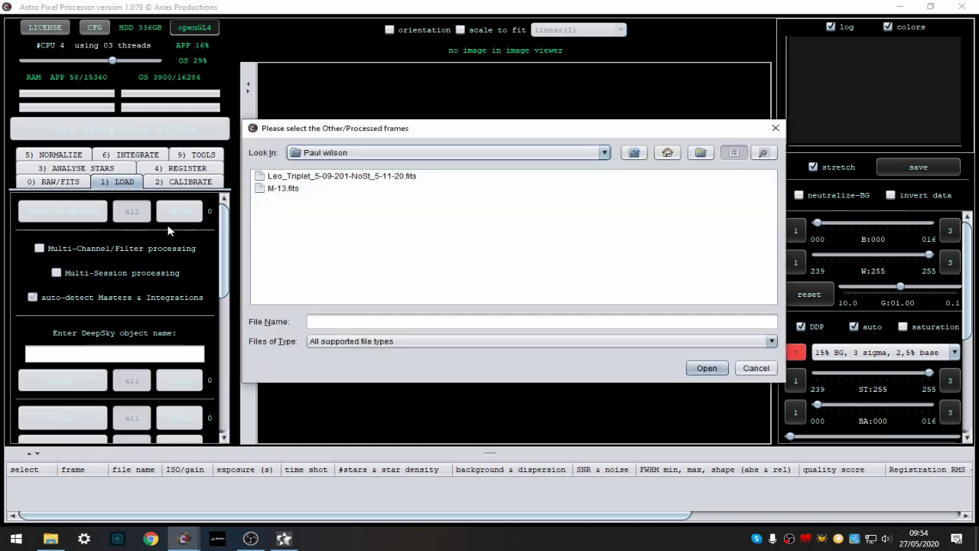
{"action": "left_click", "coordinate": [281, 189]}
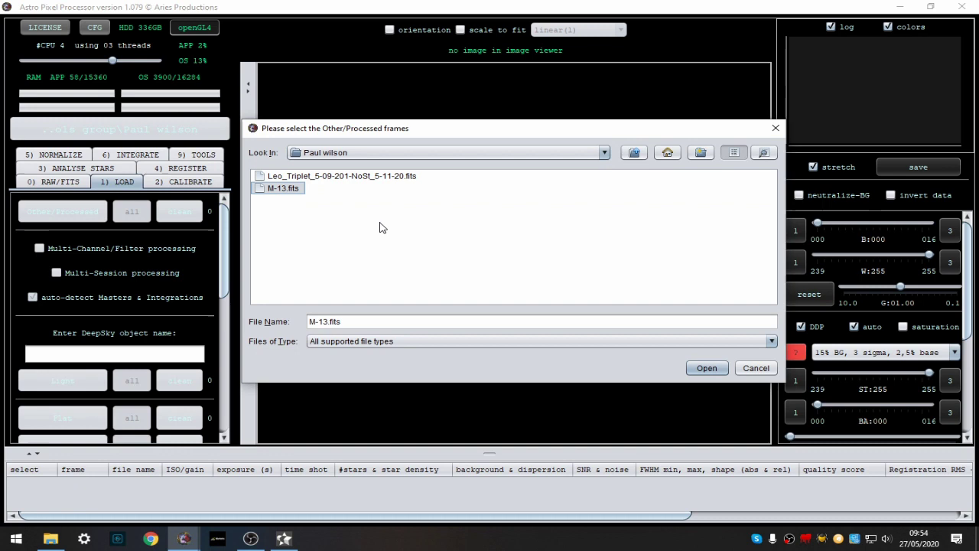
{"action": "left_click", "coordinate": [707, 368]}
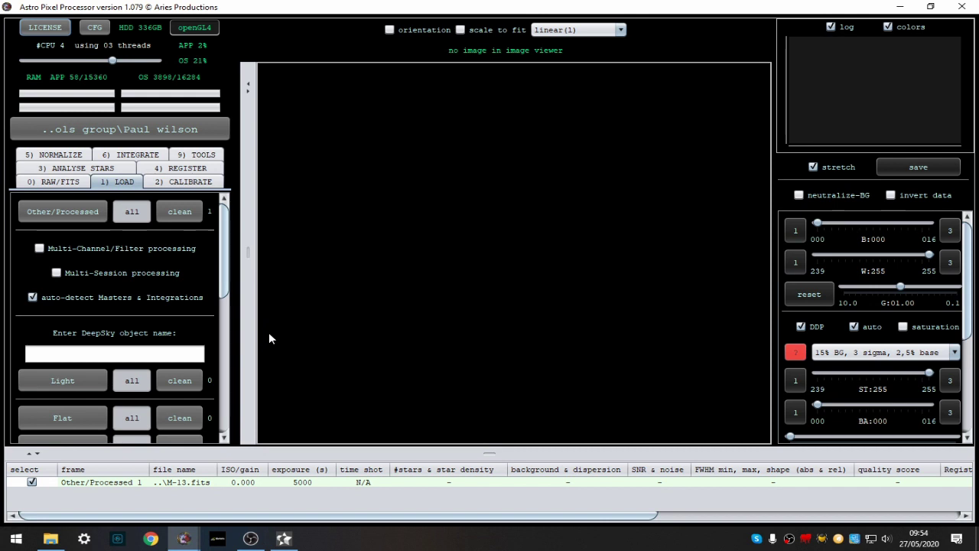
{"action": "left_click", "coordinate": [213, 483]}
{"action": "double_click", "coordinate": [214, 486]}
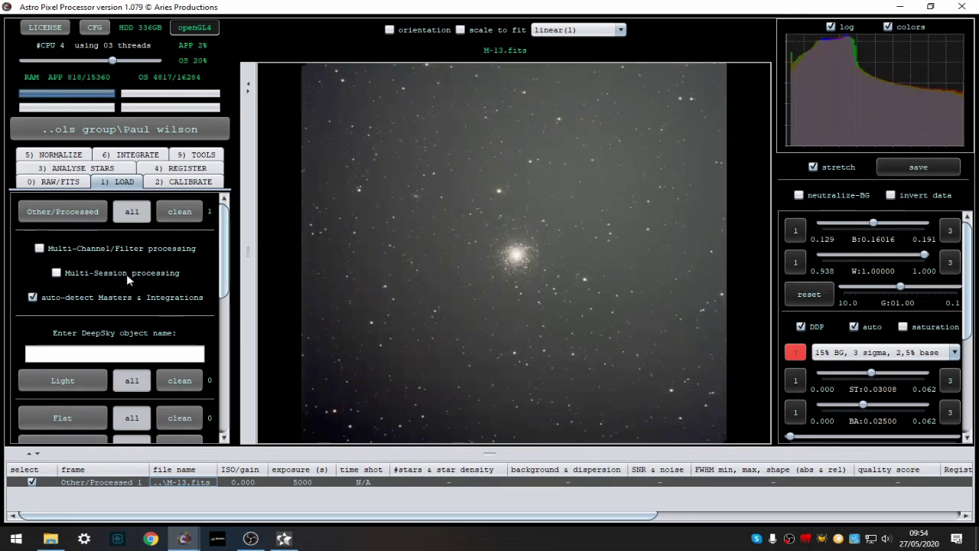
Crop a narrow border off all edges of the current M-13.fits image with Batch Modify and save the result as FITS.
{"action": "left_click", "coordinate": [197, 156]}
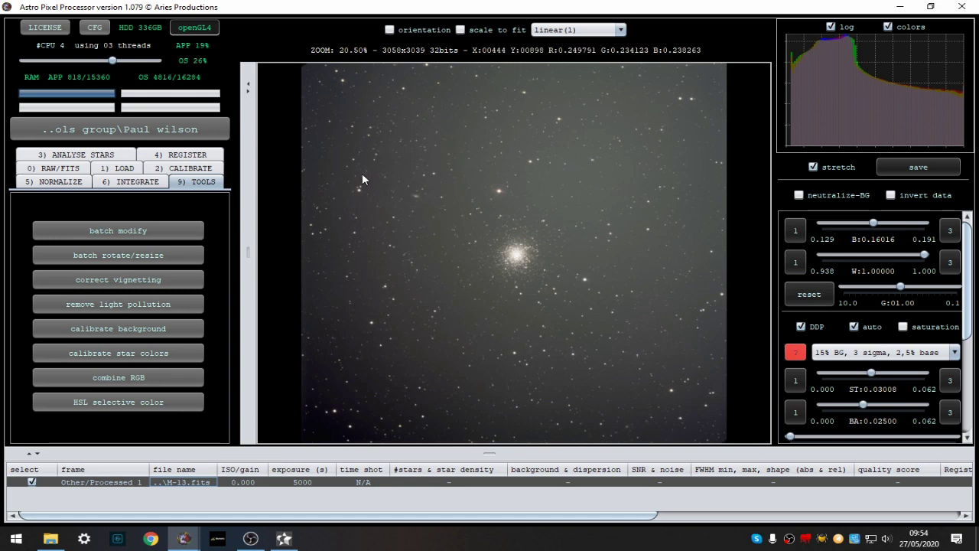
{"action": "left_click", "coordinate": [132, 232]}
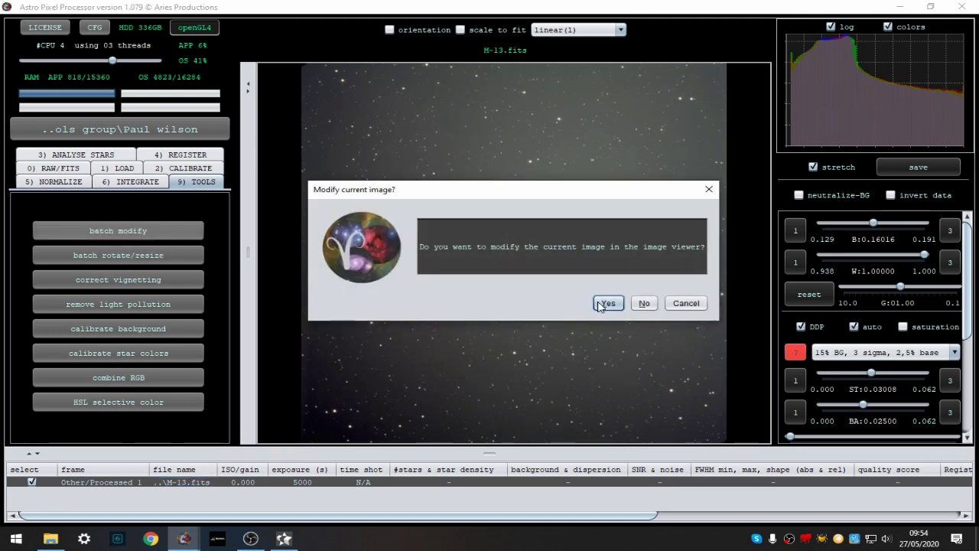
{"action": "left_click", "coordinate": [606, 304]}
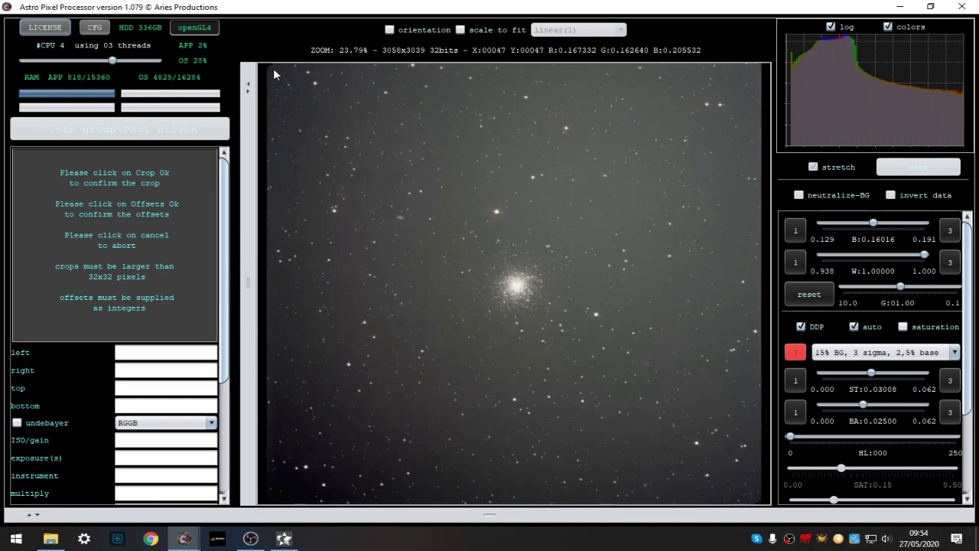
{"action": "left_click_drag", "start_coordinate": [273, 69], "coordinate": [755, 504]}
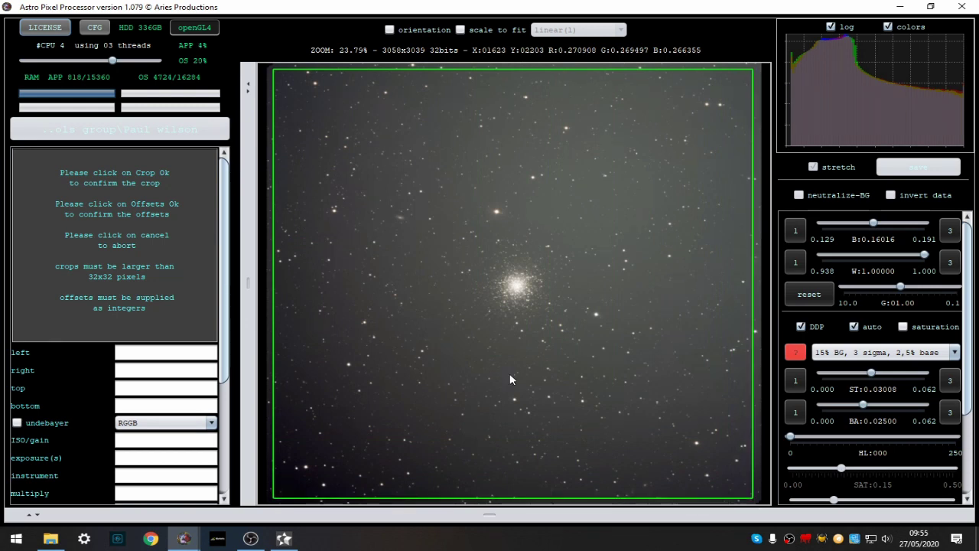
{"action": "scroll", "coordinate": [132, 338], "scroll_direction": "down", "scroll_amount": 5}
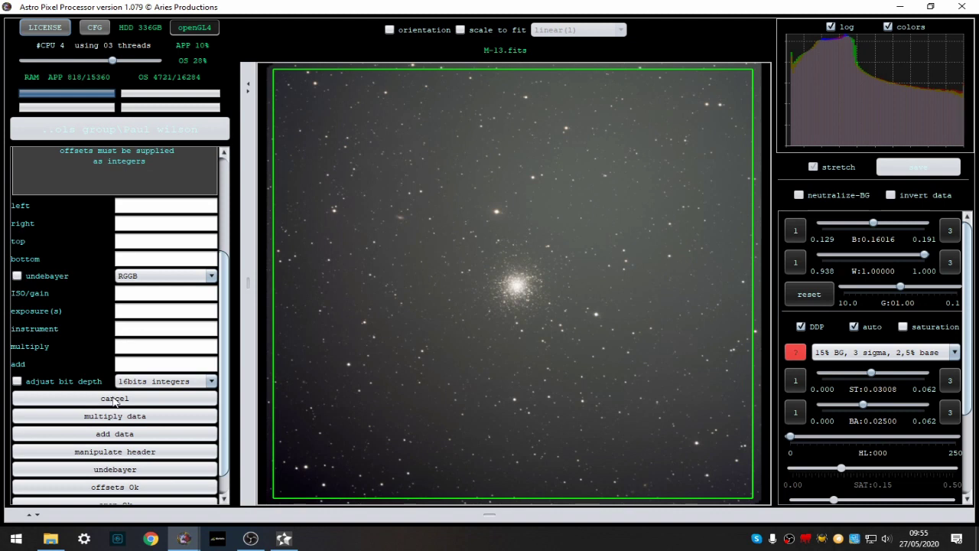
{"action": "scroll", "coordinate": [115, 487], "scroll_direction": "down", "scroll_amount": 2}
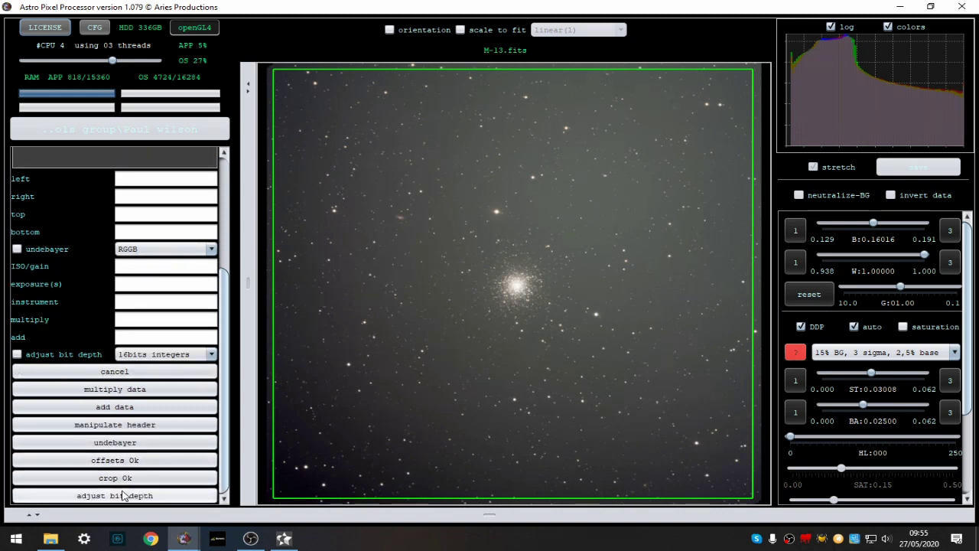
{"action": "left_click", "coordinate": [122, 481]}
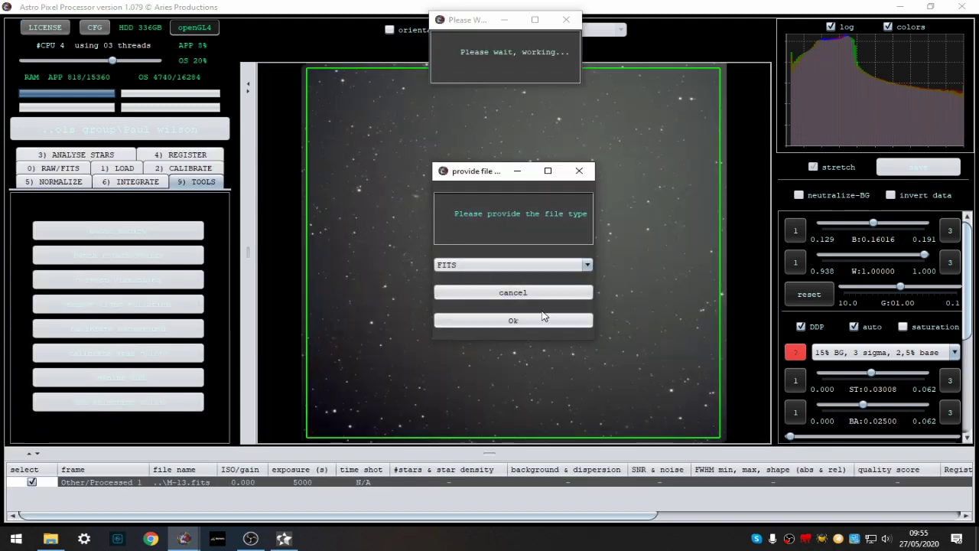
{"action": "left_click", "coordinate": [527, 321]}
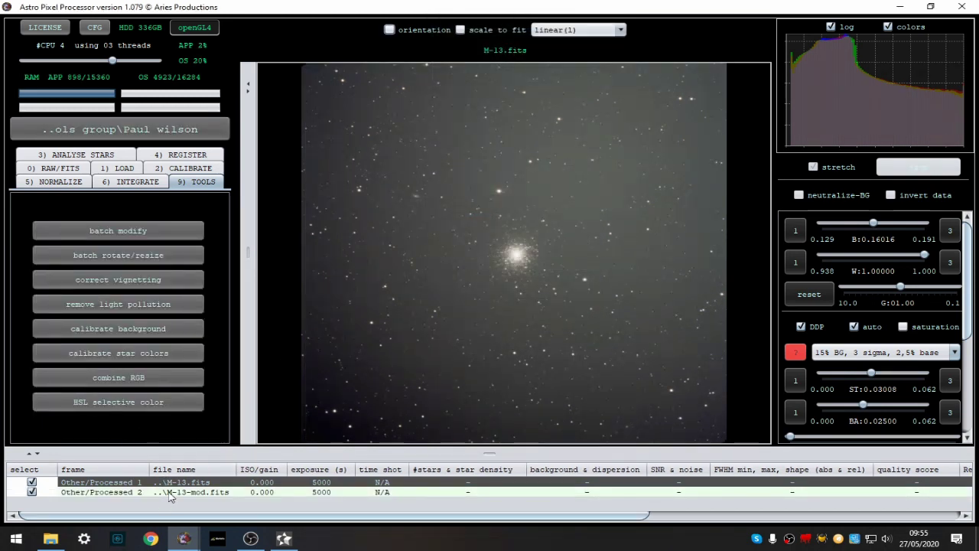
Display M-13-mod.fits in the image viewer and start Remove Light Pollution on it.
{"action": "left_click", "coordinate": [170, 494]}
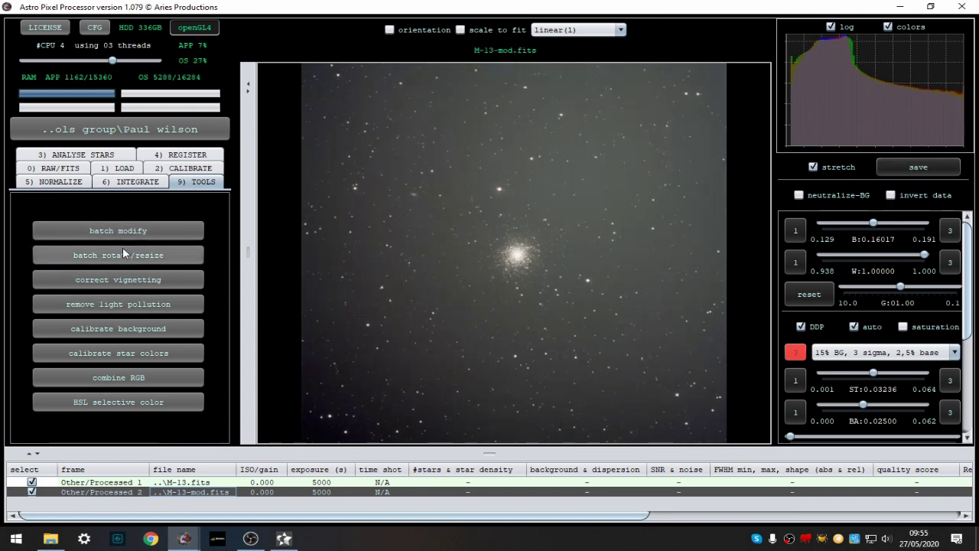
{"action": "left_click", "coordinate": [127, 305]}
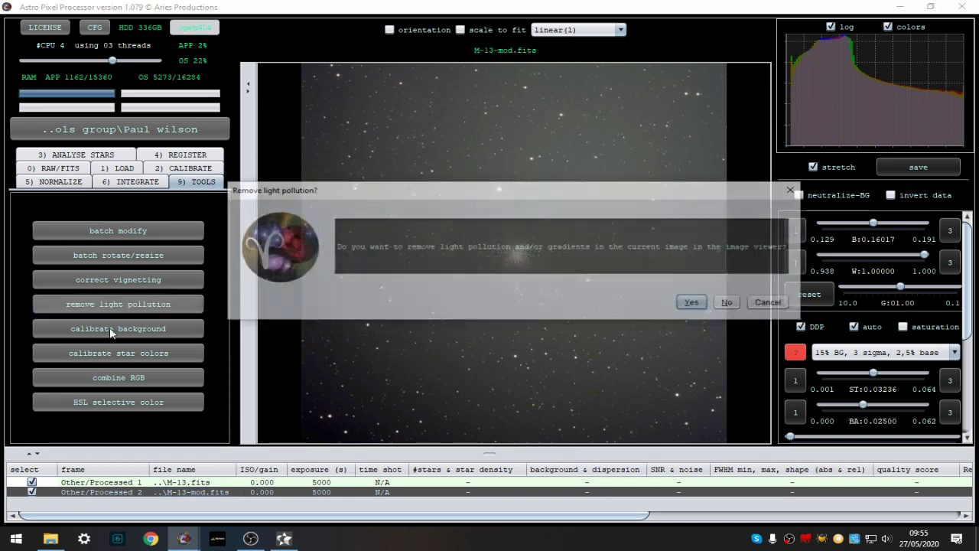
{"action": "left_click", "coordinate": [693, 305]}
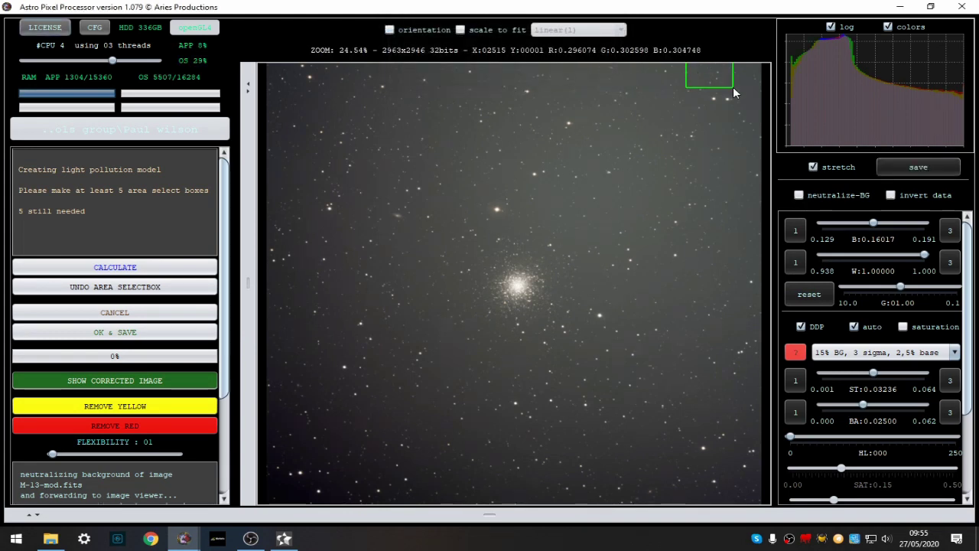
Draw nine area select boxes on star-poor background in the image's upper-right corner and calculate the light pollution model.
{"action": "left_click_drag", "start_coordinate": [733, 87], "coordinate": [720, 76]}
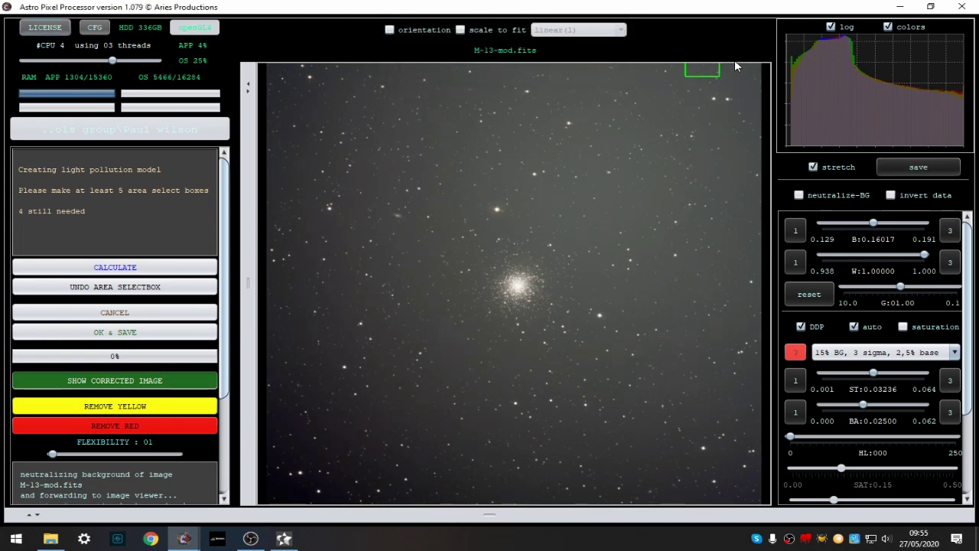
{"action": "left_click_drag", "start_coordinate": [735, 64], "coordinate": [761, 90]}
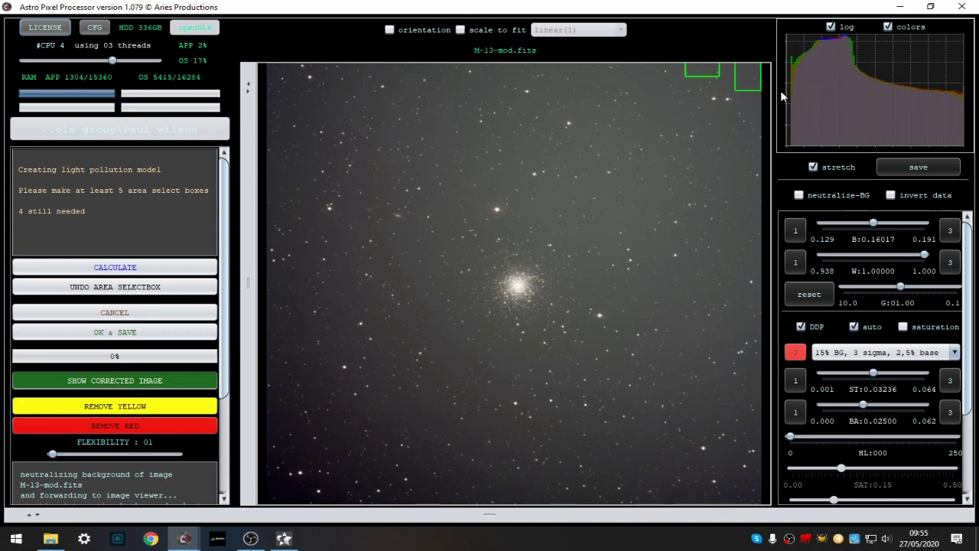
{"action": "left_click_drag", "start_coordinate": [703, 115], "coordinate": [730, 130]}
{"action": "left_click_drag", "start_coordinate": [661, 89], "coordinate": [691, 111]}
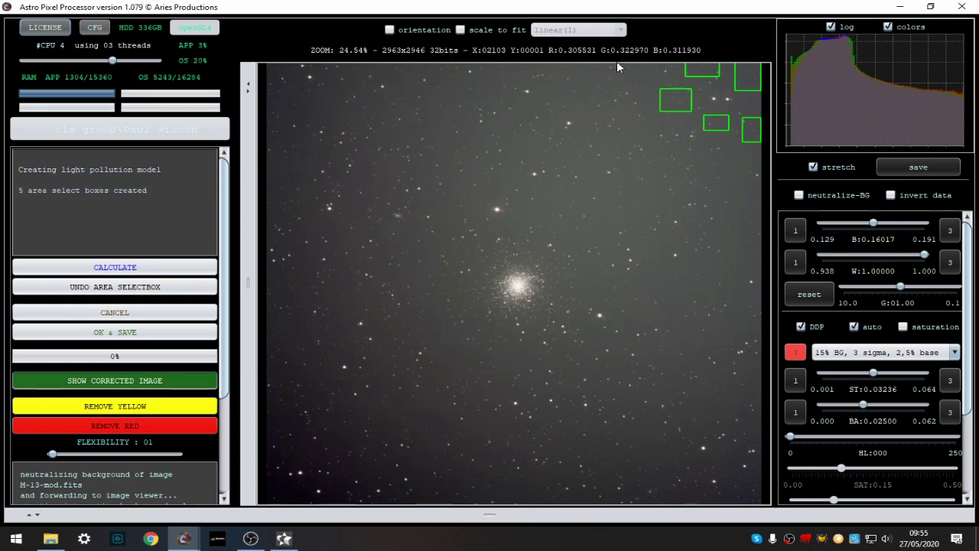
{"action": "left_click_drag", "start_coordinate": [649, 85], "coordinate": [601, 61]}
{"action": "left_click_drag", "start_coordinate": [723, 155], "coordinate": [763, 190]}
{"action": "left_click_drag", "start_coordinate": [667, 135], "coordinate": [700, 163]}
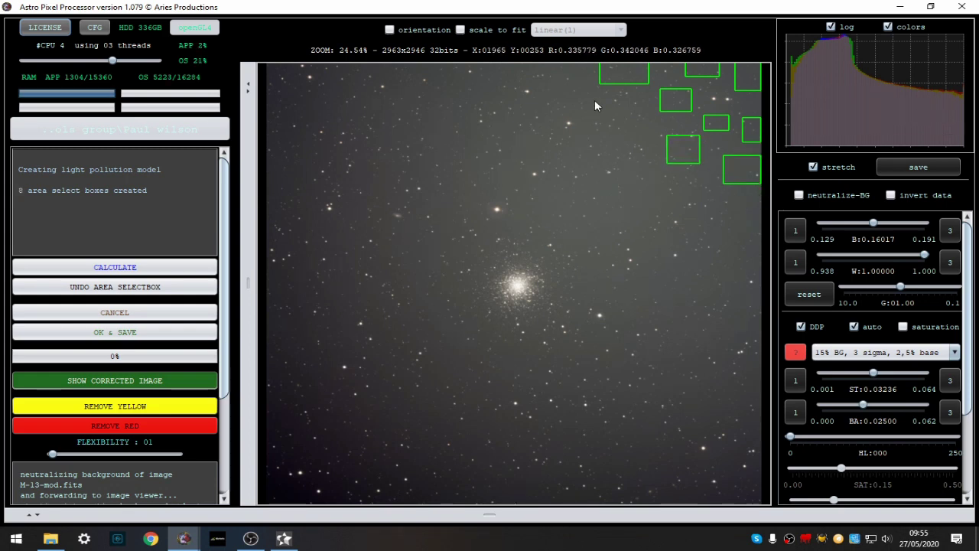
{"action": "left_click_drag", "start_coordinate": [644, 131], "coordinate": [643, 127]}
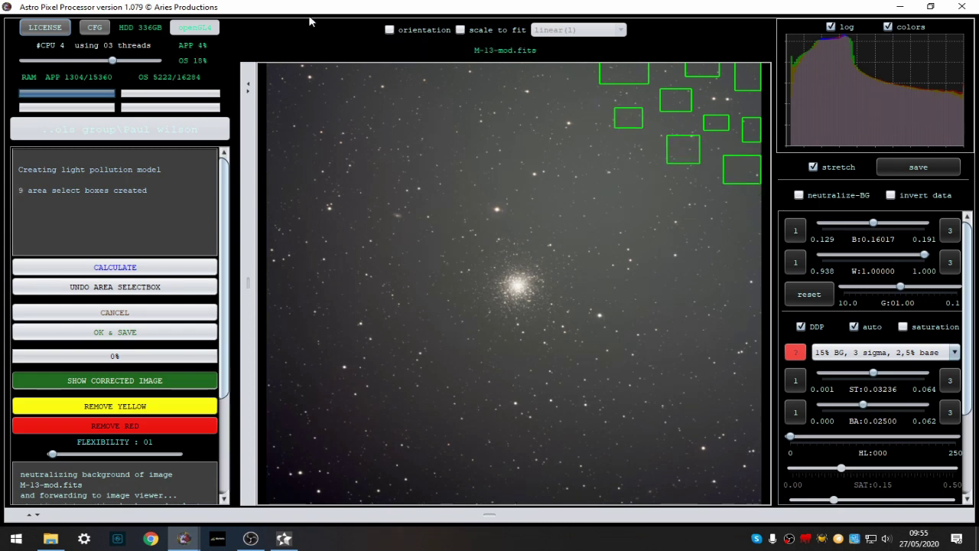
{"action": "left_click", "coordinate": [138, 267]}
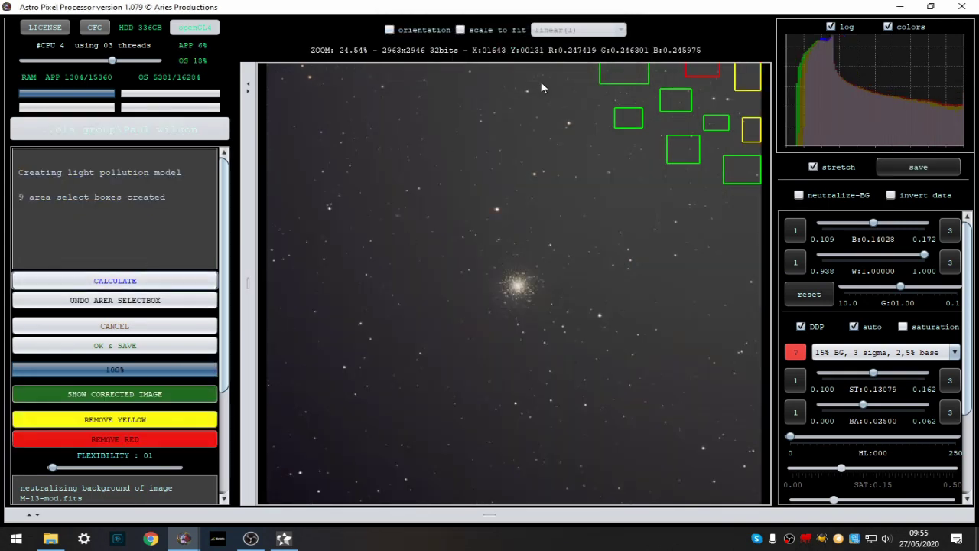
Add area select boxes from the image's upper middle diagonally down to its right edge, avoiding the cluster, and recalculate the model.
{"action": "mouse_move", "coordinate": [549, 65]}
{"action": "left_mouse_down"}
{"action": "mouse_move", "coordinate": [576, 85]}
{"action": "mouse_move", "coordinate": [631, 171]}
{"action": "left_mouse_up"}
{"action": "left_click_drag", "start_coordinate": [652, 170], "coordinate": [684, 204]}
{"action": "mouse_move", "coordinate": [732, 231]}
{"action": "left_mouse_down"}
{"action": "mouse_move", "coordinate": [762, 244]}
{"action": "mouse_move", "coordinate": [762, 278]}
{"action": "left_mouse_up"}
{"action": "left_click_drag", "start_coordinate": [708, 260], "coordinate": [711, 269]}
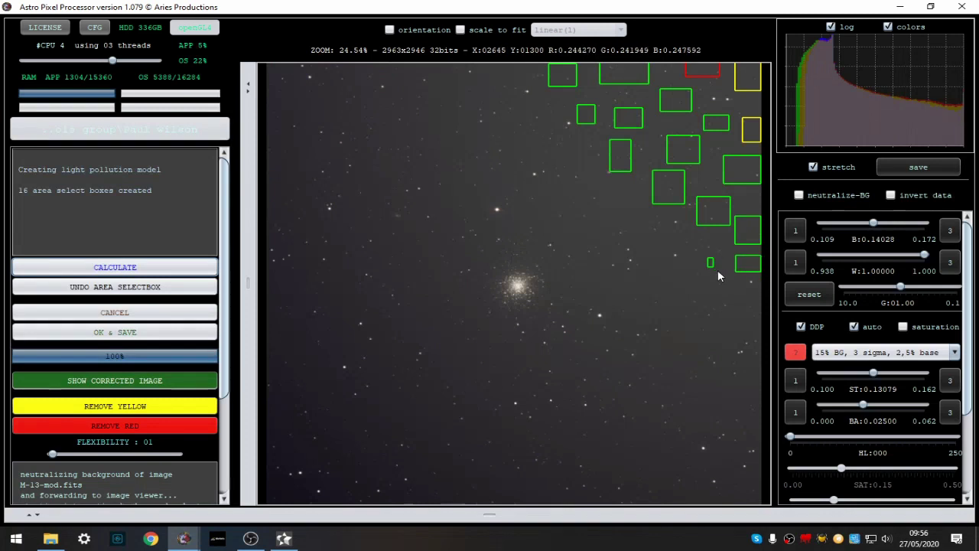
{"action": "left_click_drag", "start_coordinate": [658, 229], "coordinate": [696, 248]}
{"action": "left_click_drag", "start_coordinate": [624, 201], "coordinate": [644, 216]}
{"action": "left_click_drag", "start_coordinate": [592, 179], "coordinate": [613, 193]}
{"action": "left_click_drag", "start_coordinate": [502, 108], "coordinate": [521, 124]}
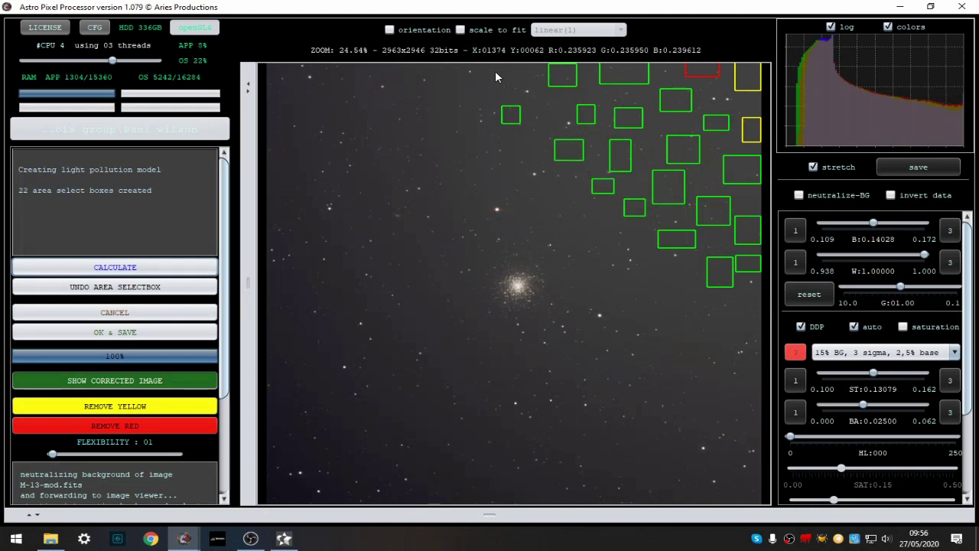
{"action": "left_click_drag", "start_coordinate": [495, 71], "coordinate": [595, 235]}
{"action": "left_click_drag", "start_coordinate": [649, 272], "coordinate": [764, 336]}
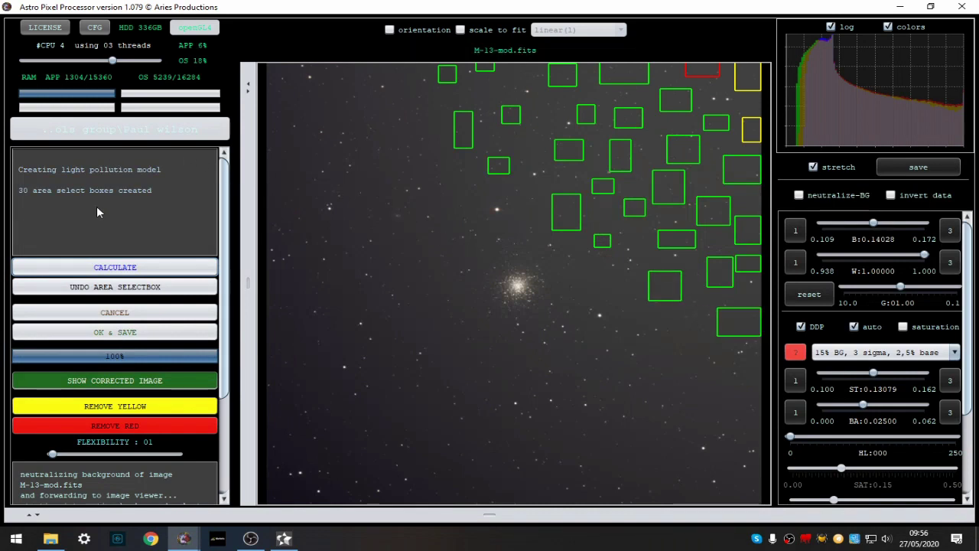
{"action": "left_click", "coordinate": [139, 267]}
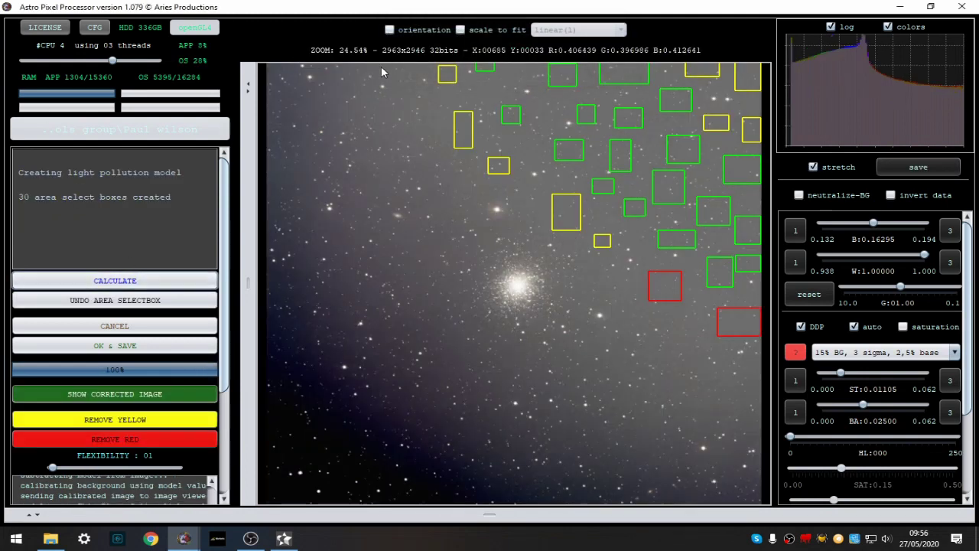
Add area select boxes over the background of the image's upper-left part, above and left of the cluster.
{"action": "left_click_drag", "start_coordinate": [381, 62], "coordinate": [441, 144]}
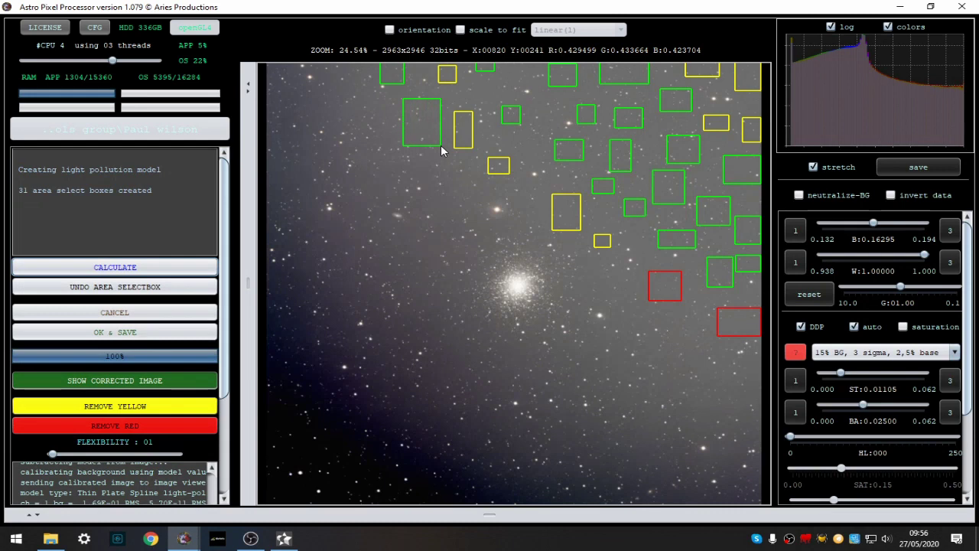
{"action": "left_click_drag", "start_coordinate": [365, 98], "coordinate": [391, 120]}
{"action": "left_click_drag", "start_coordinate": [333, 64], "coordinate": [361, 80]}
{"action": "mouse_move", "coordinate": [291, 68]}
{"action": "left_mouse_down"}
{"action": "mouse_move", "coordinate": [265, 61]}
{"action": "mouse_move", "coordinate": [293, 107]}
{"action": "mouse_move", "coordinate": [343, 118]}
{"action": "left_mouse_up"}
{"action": "left_click_drag", "start_coordinate": [266, 135], "coordinate": [392, 182]}
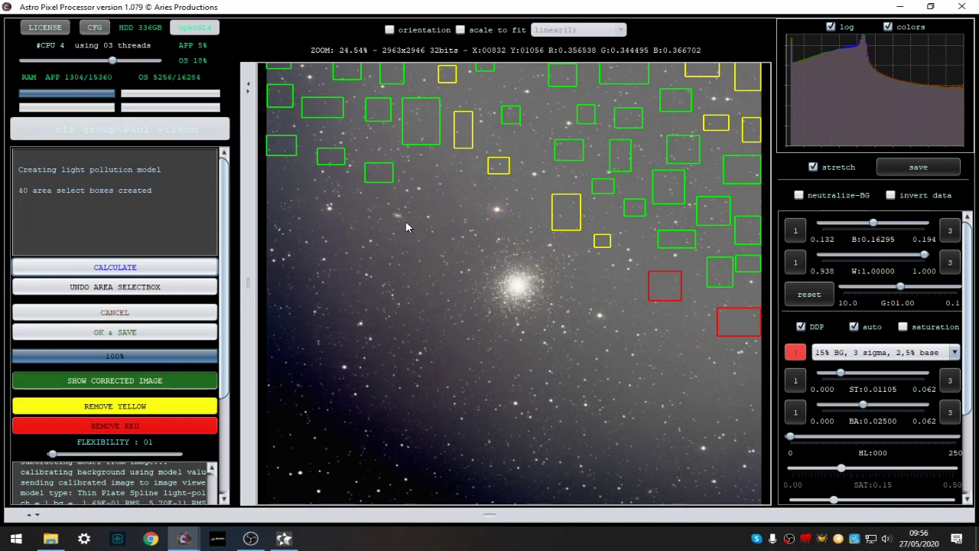
{"action": "left_click_drag", "start_coordinate": [465, 196], "coordinate": [470, 201]}
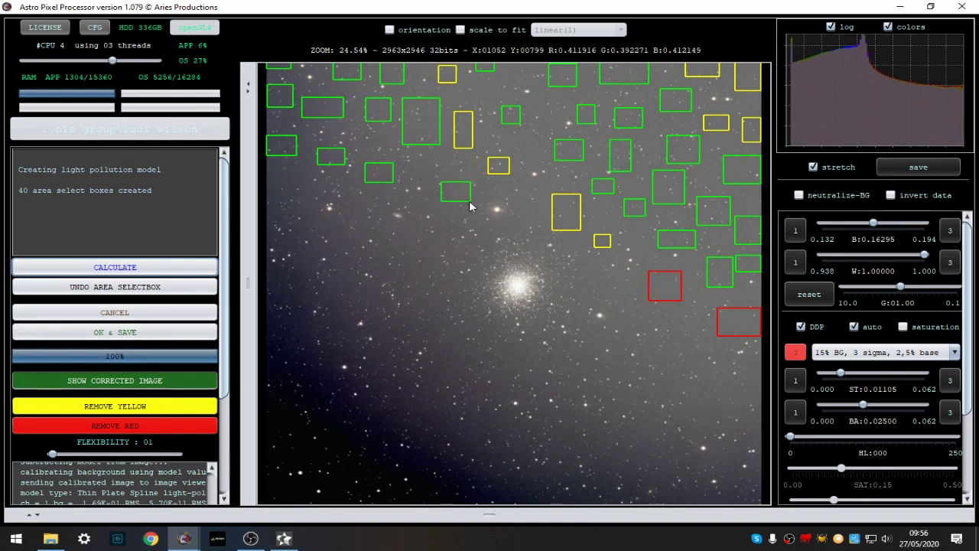
Add area select boxes down the image's left edge and across the background left of the cluster.
{"action": "left_click_drag", "start_coordinate": [270, 171], "coordinate": [284, 186]}
{"action": "left_click_drag", "start_coordinate": [267, 221], "coordinate": [351, 242]}
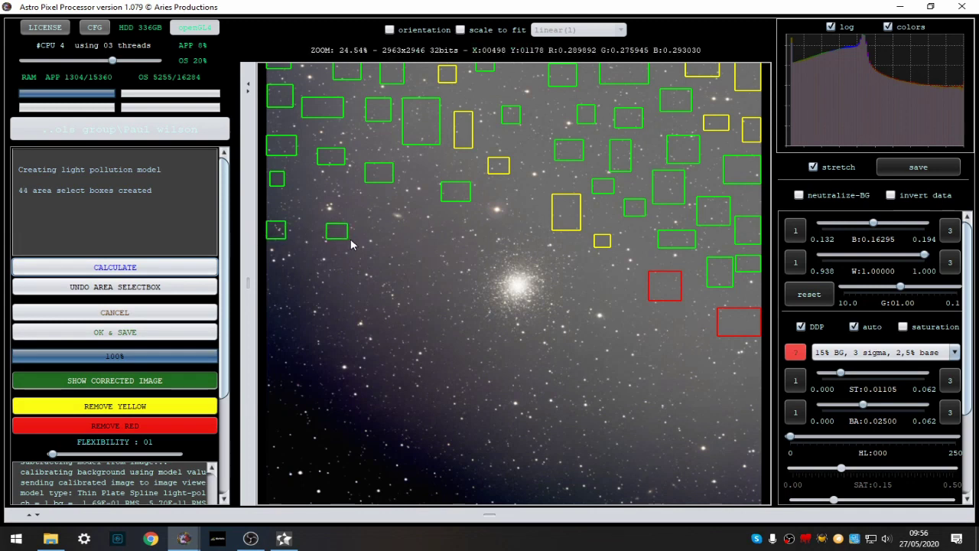
{"action": "left_click_drag", "start_coordinate": [409, 264], "coordinate": [413, 263]}
{"action": "left_click_drag", "start_coordinate": [277, 267], "coordinate": [342, 314]}
{"action": "left_click_drag", "start_coordinate": [360, 280], "coordinate": [438, 324]}
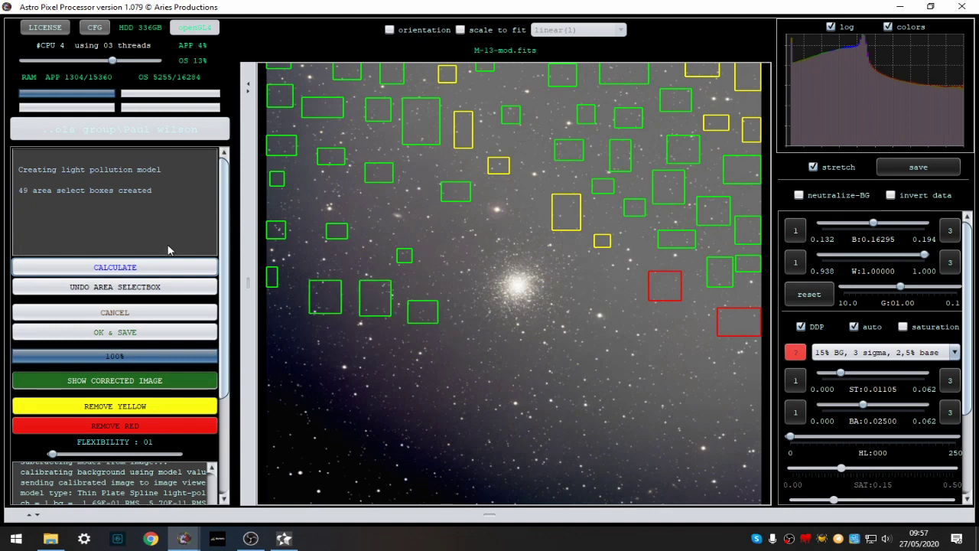
Undo the last two area select boxes, redraw smaller ones left of the cluster, and add two more near the left edge.
{"action": "left_click", "coordinate": [136, 289]}
{"action": "left_click", "coordinate": [136, 289]}
{"action": "mouse_move", "coordinate": [352, 292]}
{"action": "left_mouse_down"}
{"action": "mouse_move", "coordinate": [378, 317]}
{"action": "mouse_move", "coordinate": [373, 309]}
{"action": "mouse_move", "coordinate": [448, 347]}
{"action": "mouse_move", "coordinate": [439, 334]}
{"action": "left_mouse_up"}
{"action": "left_click_drag", "start_coordinate": [273, 319], "coordinate": [217, 364]}
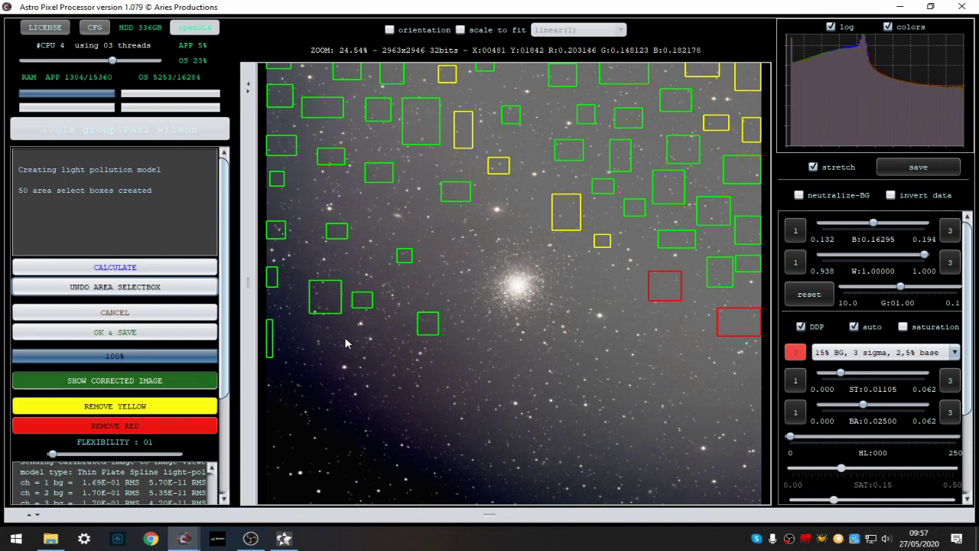
{"action": "left_click_drag", "start_coordinate": [300, 324], "coordinate": [328, 345]}
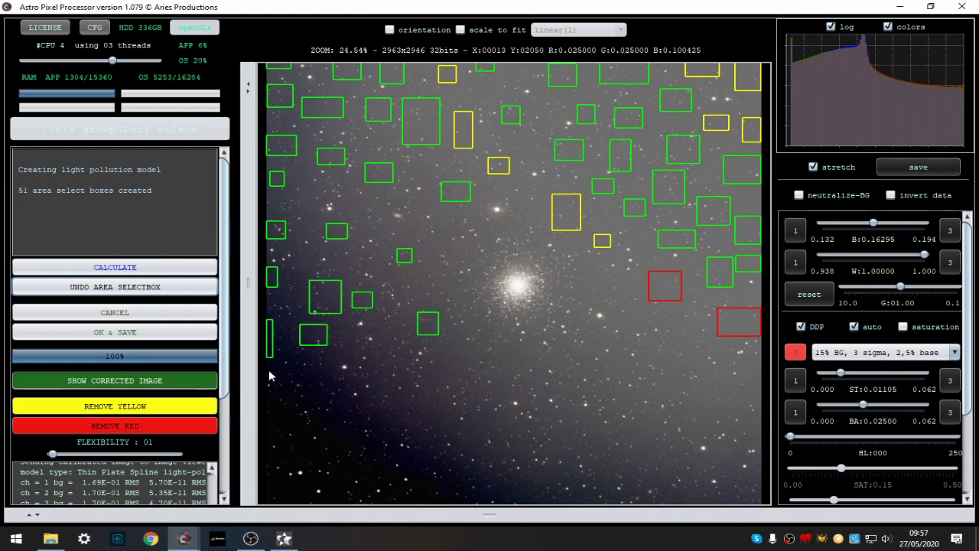
Fill the dark lower-left part of the image with area select boxes and recalculate the light pollution model.
{"action": "left_click_drag", "start_coordinate": [270, 424], "coordinate": [306, 454]}
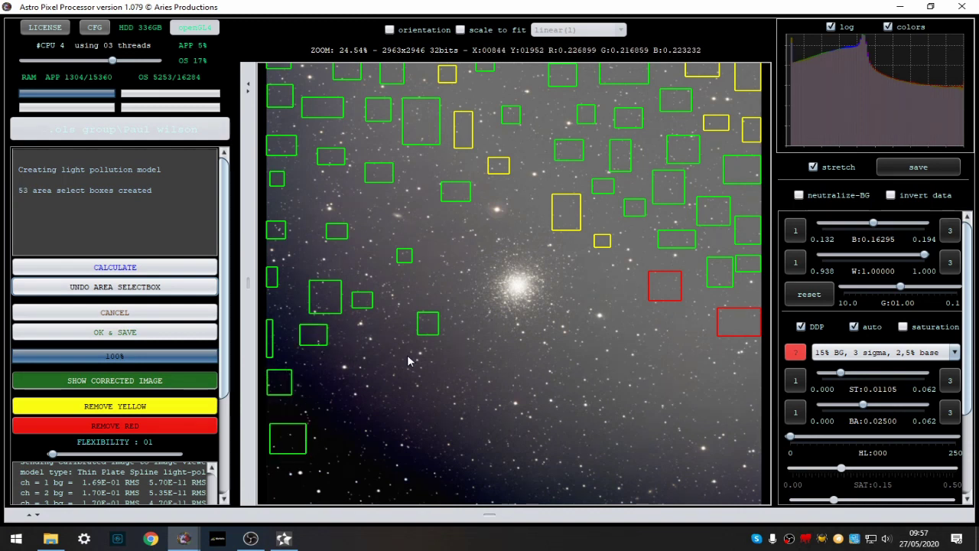
{"action": "left_click_drag", "start_coordinate": [373, 350], "coordinate": [392, 374]}
{"action": "left_click_drag", "start_coordinate": [442, 349], "coordinate": [491, 383]}
{"action": "left_click", "coordinate": [337, 407]}
{"action": "mouse_move", "coordinate": [348, 445]}
{"action": "left_mouse_down"}
{"action": "mouse_move", "coordinate": [277, 482]}
{"action": "mouse_move", "coordinate": [266, 476]}
{"action": "mouse_move", "coordinate": [361, 506]}
{"action": "mouse_move", "coordinate": [407, 495]}
{"action": "mouse_move", "coordinate": [439, 505]}
{"action": "left_mouse_up"}
{"action": "left_click_drag", "start_coordinate": [359, 452], "coordinate": [386, 467]}
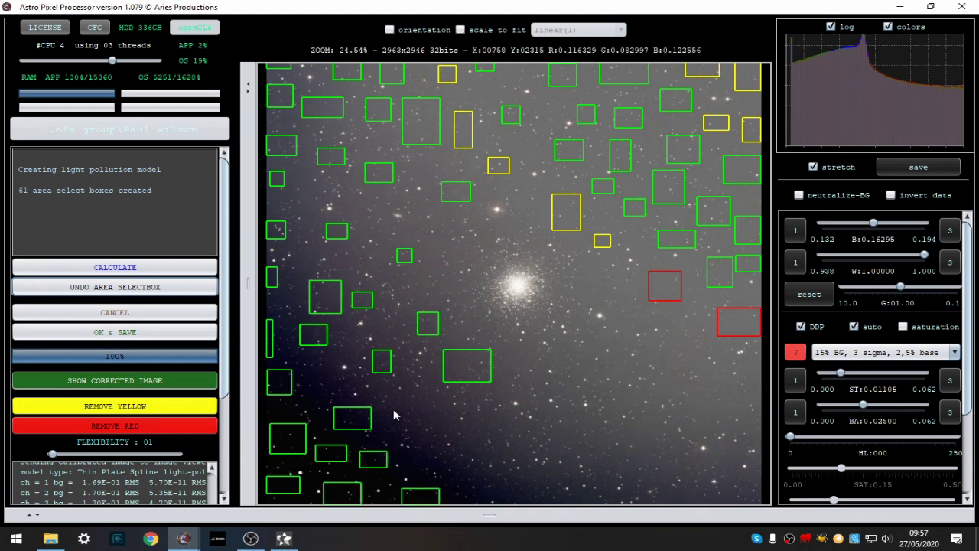
{"action": "left_click_drag", "start_coordinate": [395, 398], "coordinate": [431, 418]}
{"action": "left_click_drag", "start_coordinate": [315, 371], "coordinate": [342, 393]}
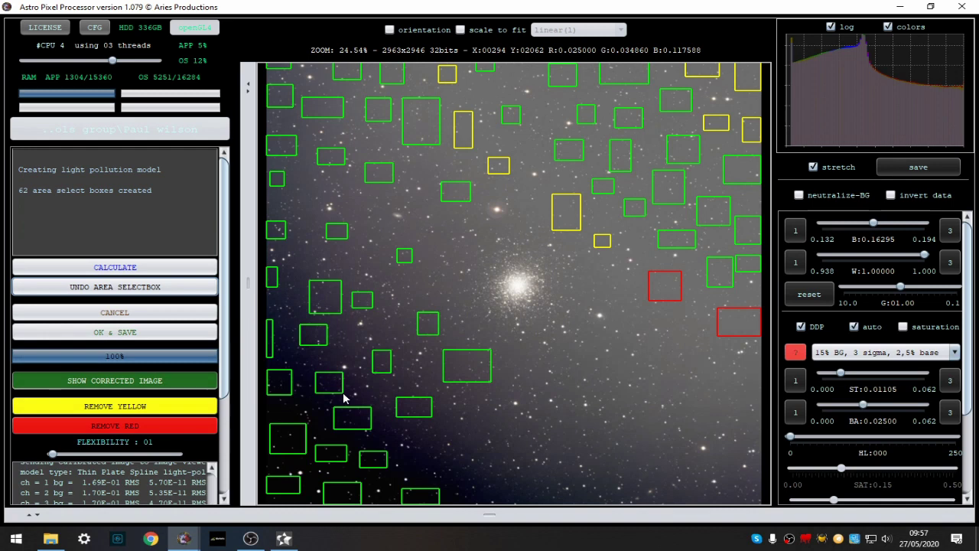
{"action": "left_click", "coordinate": [120, 272]}
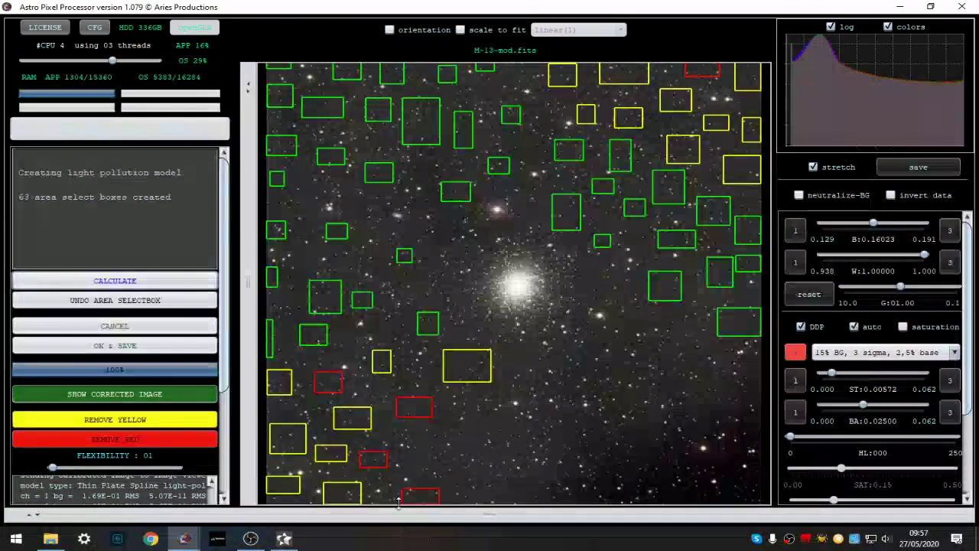
Add area select boxes across the background directly below the cluster, down to the image's lower edge.
{"action": "left_click_drag", "start_coordinate": [416, 439], "coordinate": [477, 441]}
{"action": "left_click_drag", "start_coordinate": [472, 481], "coordinate": [547, 503]}
{"action": "left_click_drag", "start_coordinate": [508, 419], "coordinate": [530, 439]}
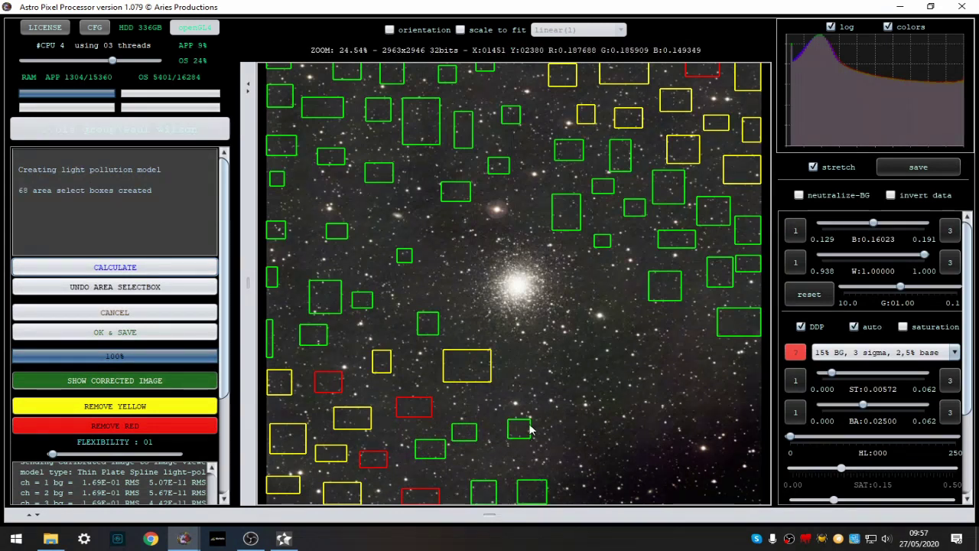
{"action": "left_click_drag", "start_coordinate": [508, 350], "coordinate": [523, 363]}
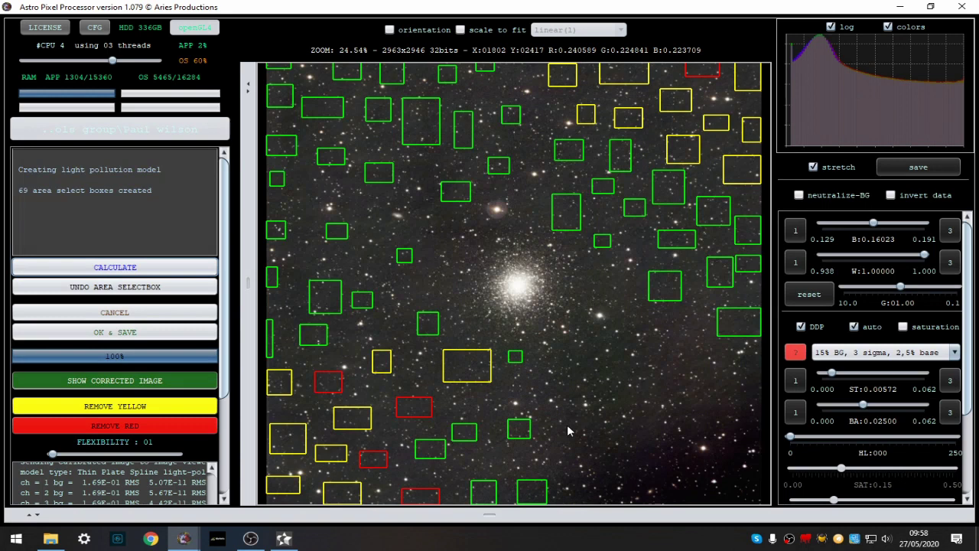
{"action": "left_click_drag", "start_coordinate": [571, 420], "coordinate": [585, 463]}
{"action": "left_click_drag", "start_coordinate": [487, 448], "coordinate": [514, 460]}
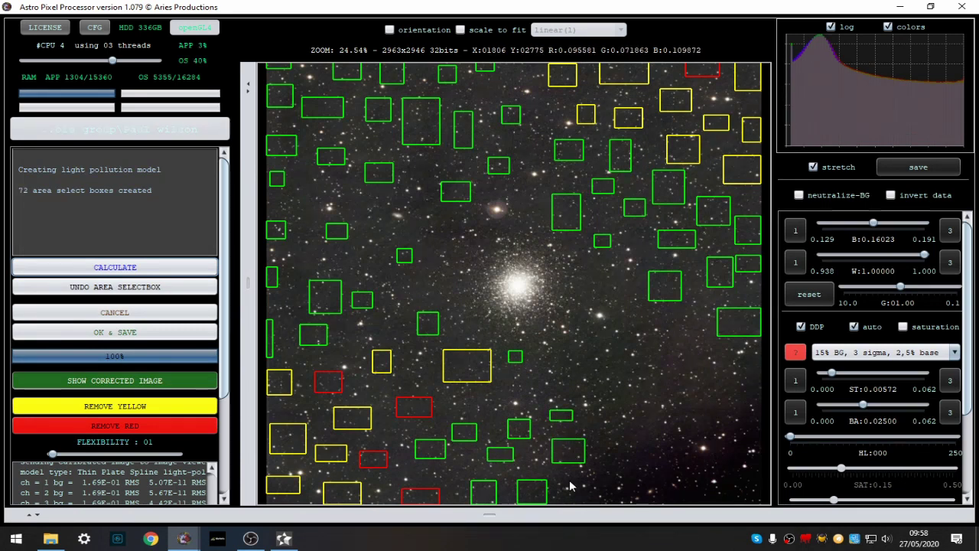
Add area select boxes over the background below and right of the cluster, replacing the last one with a smaller box.
{"action": "left_click_drag", "start_coordinate": [583, 507], "coordinate": [600, 505]}
{"action": "left_click_drag", "start_coordinate": [598, 455], "coordinate": [626, 481]}
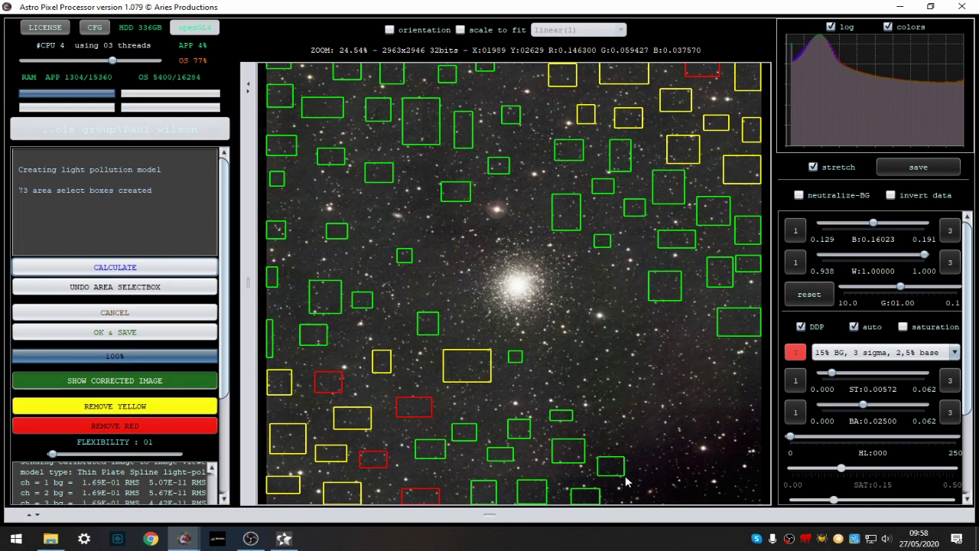
{"action": "left_click_drag", "start_coordinate": [611, 425], "coordinate": [633, 445]}
{"action": "left_click_drag", "start_coordinate": [591, 377], "coordinate": [612, 399]}
{"action": "left_click_drag", "start_coordinate": [600, 351], "coordinate": [625, 380]}
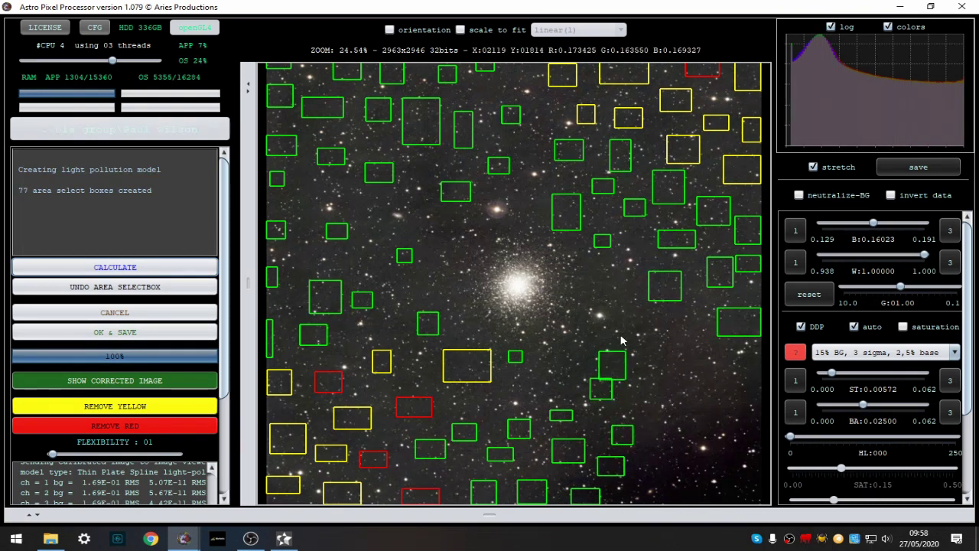
{"action": "left_click", "coordinate": [143, 287]}
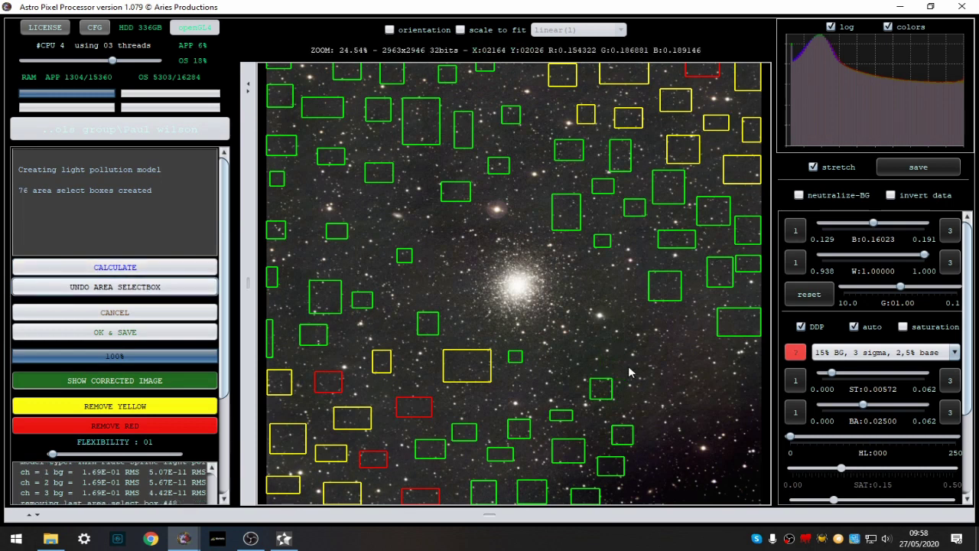
{"action": "left_click_drag", "start_coordinate": [605, 353], "coordinate": [623, 369]}
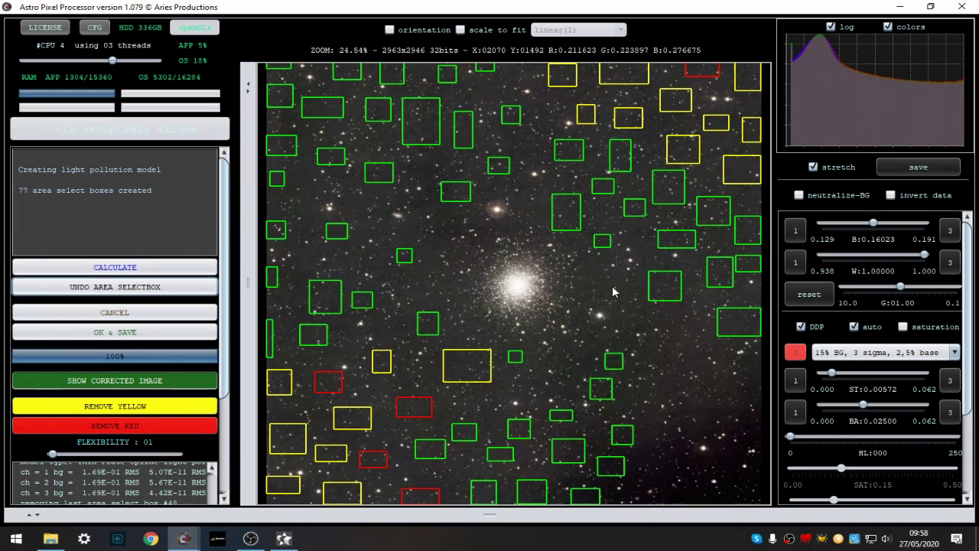
Fill the background right of the cluster and the dark lower-right part of the image with area select boxes.
{"action": "left_click_drag", "start_coordinate": [612, 286], "coordinate": [630, 299]}
{"action": "left_click_drag", "start_coordinate": [625, 337], "coordinate": [642, 348]}
{"action": "mouse_move", "coordinate": [668, 313]}
{"action": "left_mouse_down"}
{"action": "mouse_move", "coordinate": [694, 338]}
{"action": "mouse_move", "coordinate": [662, 404]}
{"action": "mouse_move", "coordinate": [670, 464]}
{"action": "mouse_move", "coordinate": [658, 483]}
{"action": "mouse_move", "coordinate": [717, 505]}
{"action": "mouse_move", "coordinate": [762, 505]}
{"action": "left_mouse_up"}
{"action": "left_click_drag", "start_coordinate": [732, 470], "coordinate": [759, 487]}
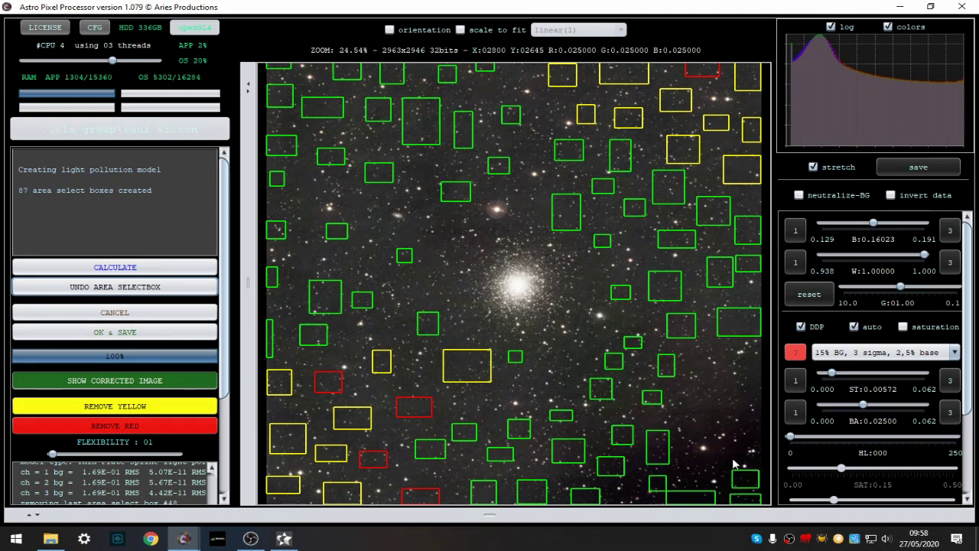
{"action": "left_click_drag", "start_coordinate": [718, 443], "coordinate": [738, 461]}
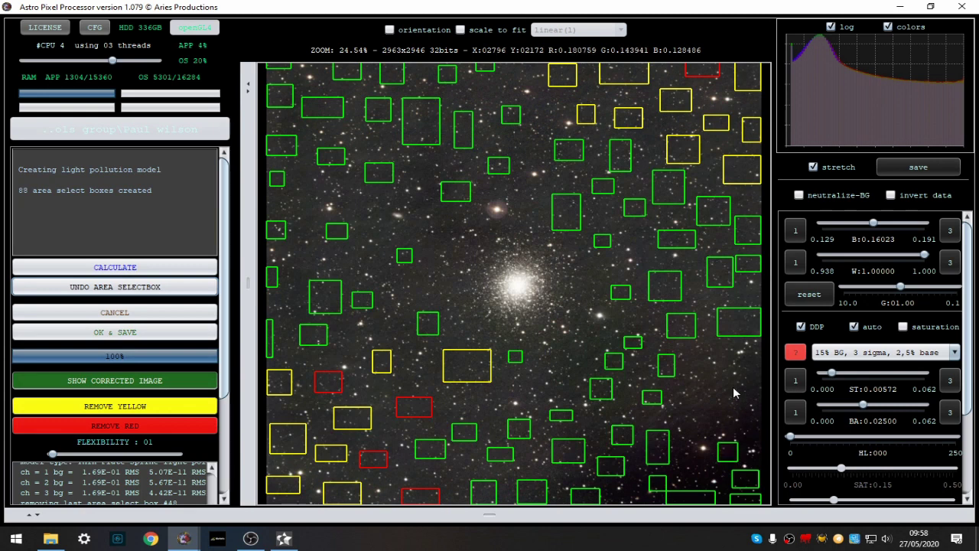
{"action": "left_click_drag", "start_coordinate": [695, 404], "coordinate": [713, 419]}
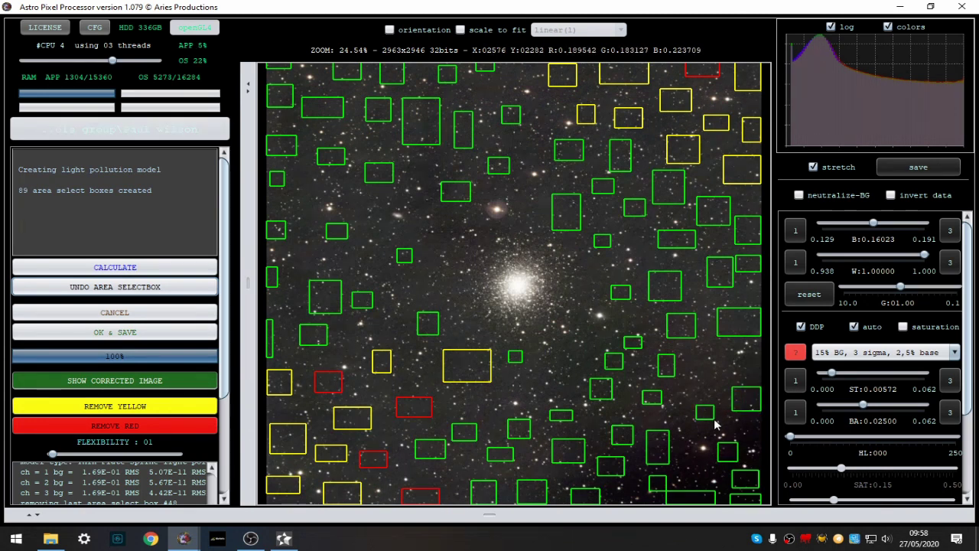
{"action": "left_click_drag", "start_coordinate": [695, 364], "coordinate": [720, 382]}
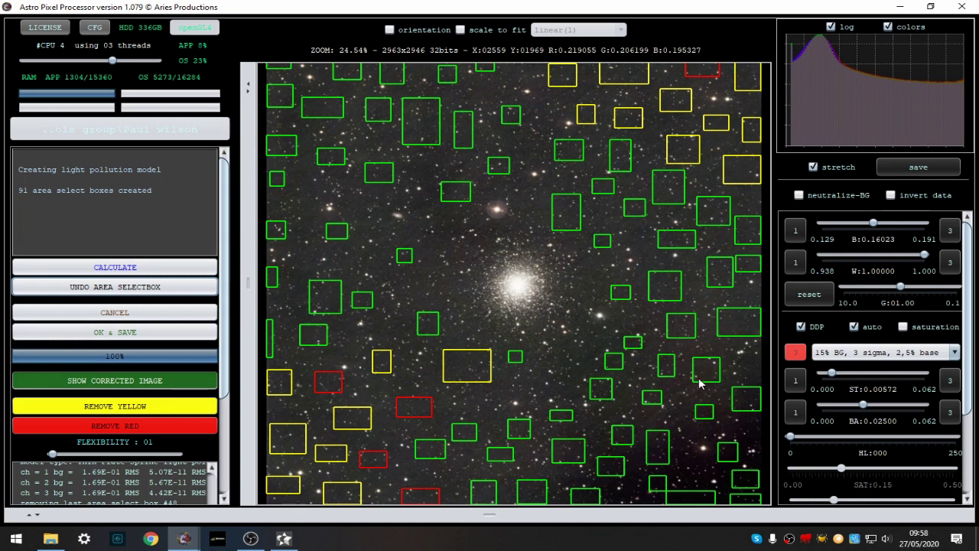
Fill the remaining gaps right of, left of and above the cluster with small area select boxes.
{"action": "left_click_drag", "start_coordinate": [594, 336], "coordinate": [604, 347]}
{"action": "left_click_drag", "start_coordinate": [631, 315], "coordinate": [644, 327]}
{"action": "left_click_drag", "start_coordinate": [633, 228], "coordinate": [650, 255]}
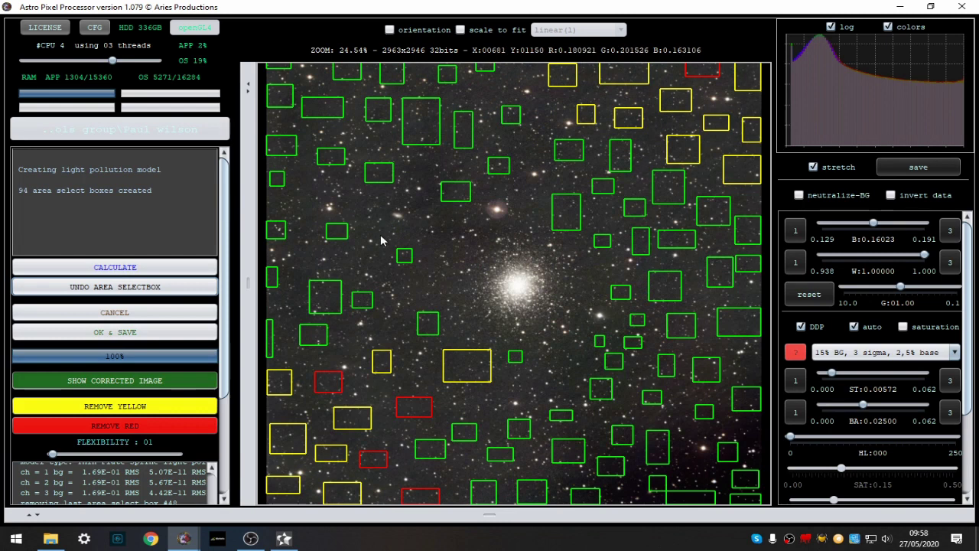
{"action": "left_click_drag", "start_coordinate": [357, 250], "coordinate": [382, 269]}
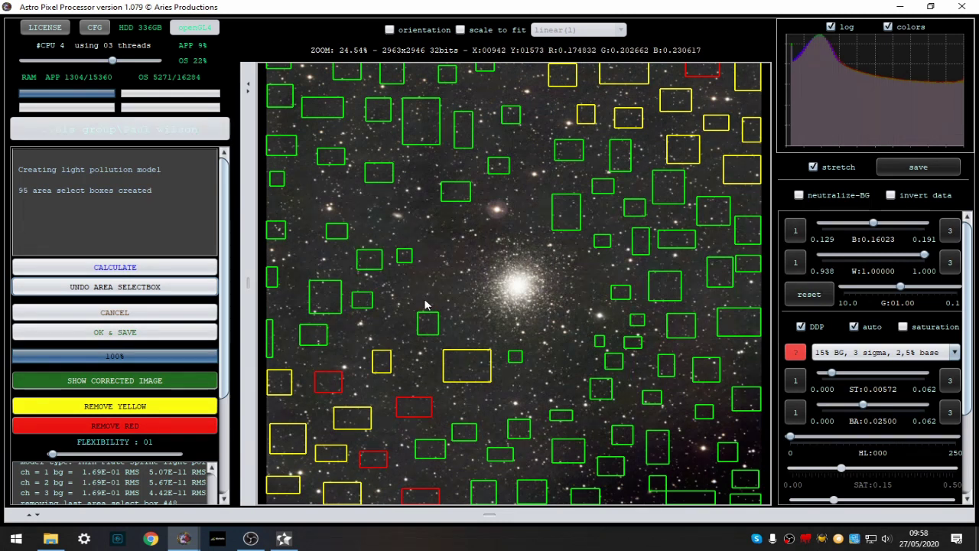
{"action": "left_click_drag", "start_coordinate": [387, 320], "coordinate": [401, 331]}
{"action": "left_click_drag", "start_coordinate": [340, 342], "coordinate": [357, 353]}
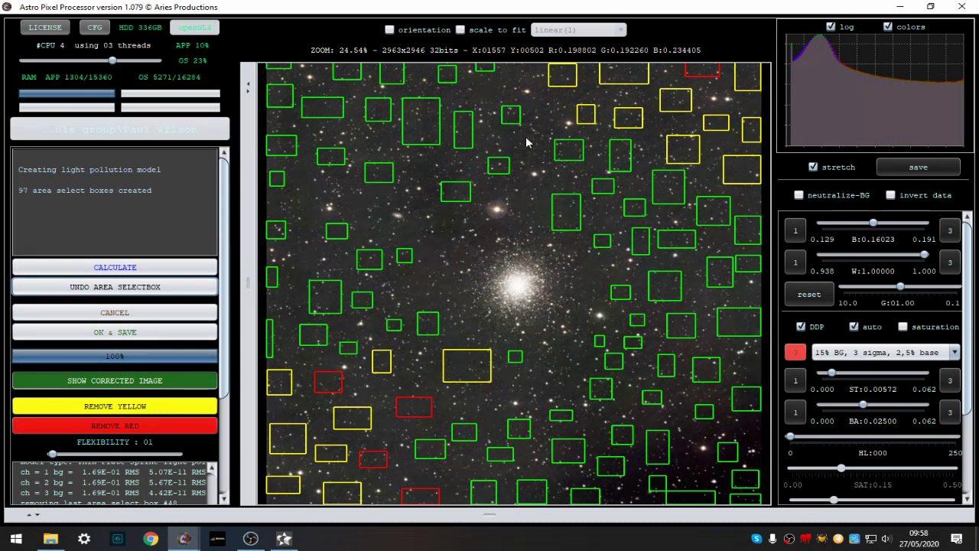
{"action": "left_click_drag", "start_coordinate": [516, 138], "coordinate": [534, 151]}
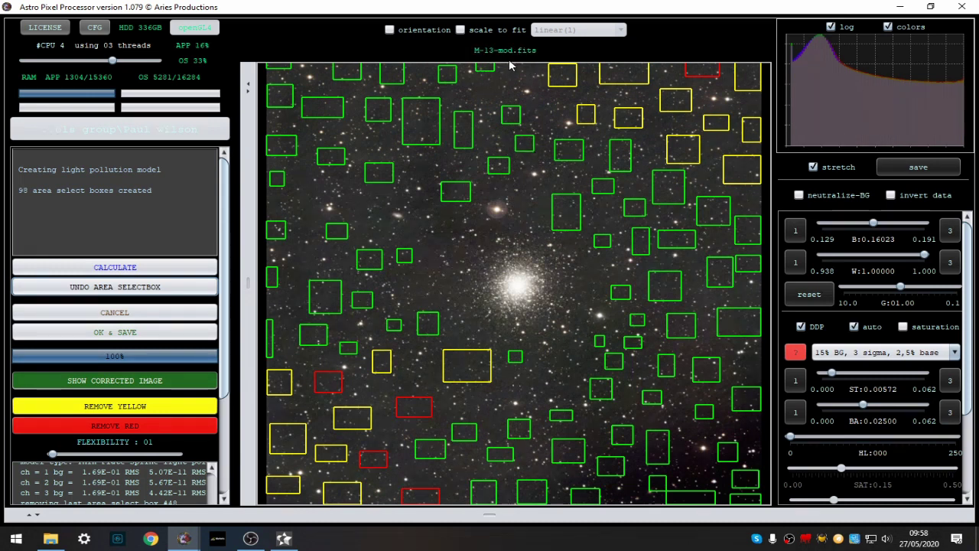
{"action": "left_click_drag", "start_coordinate": [534, 82], "coordinate": [502, 65]}
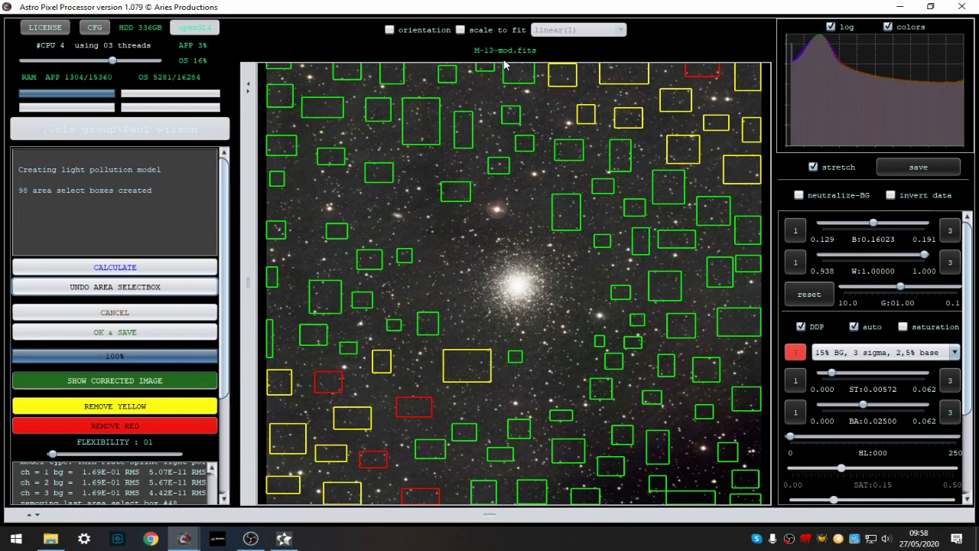
Add small area select boxes down the image's right edge and in the dark lower-right corner, and recalculate the light pollution model.
{"action": "left_click_drag", "start_coordinate": [738, 192], "coordinate": [752, 202]}
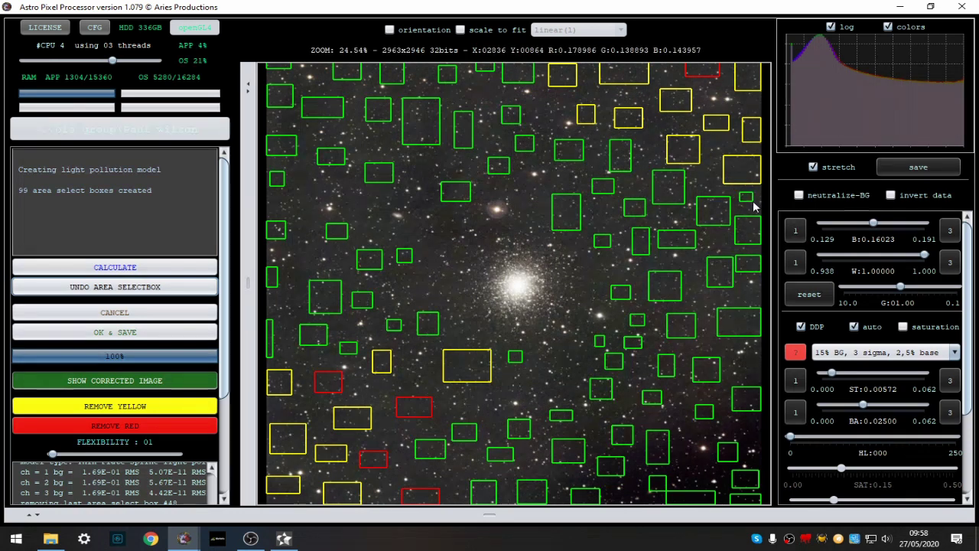
{"action": "left_click_drag", "start_coordinate": [749, 288], "coordinate": [760, 298]}
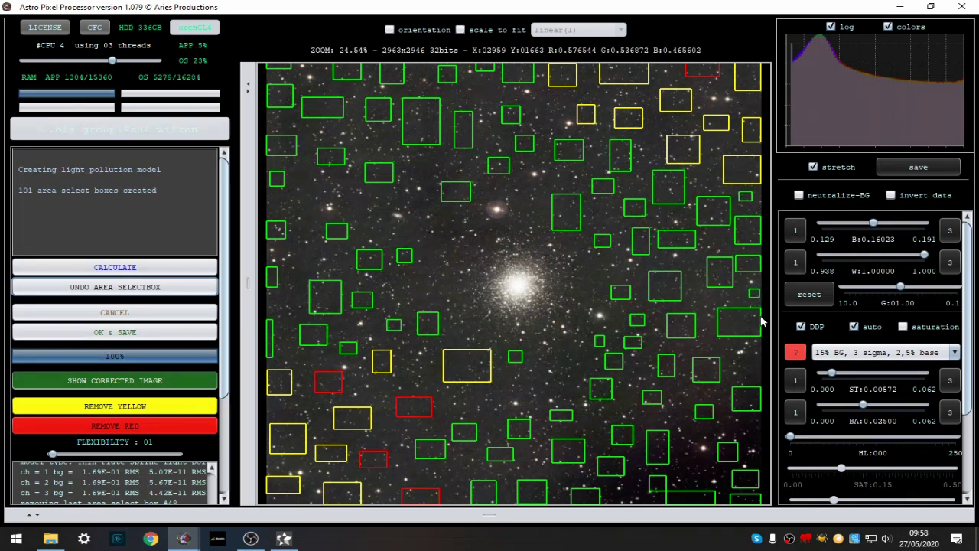
{"action": "left_click_drag", "start_coordinate": [746, 368], "coordinate": [761, 386]}
{"action": "left_click_drag", "start_coordinate": [744, 426], "coordinate": [762, 448]}
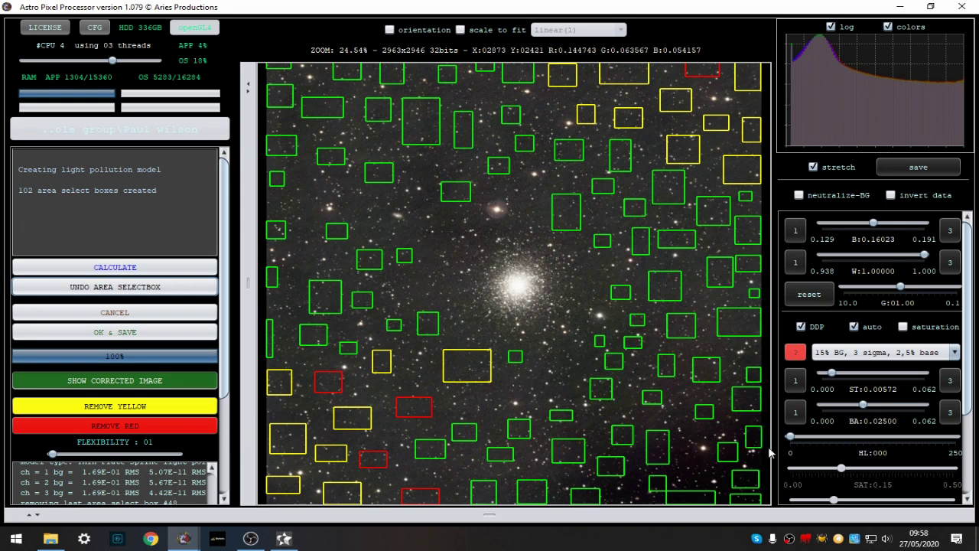
{"action": "left_click_drag", "start_coordinate": [685, 456], "coordinate": [698, 466]}
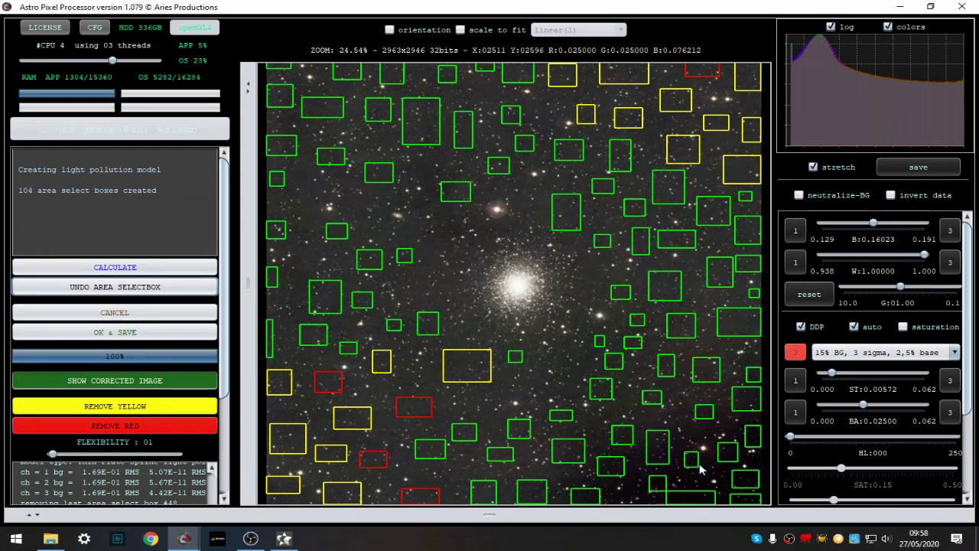
{"action": "left_click", "coordinate": [89, 268]}
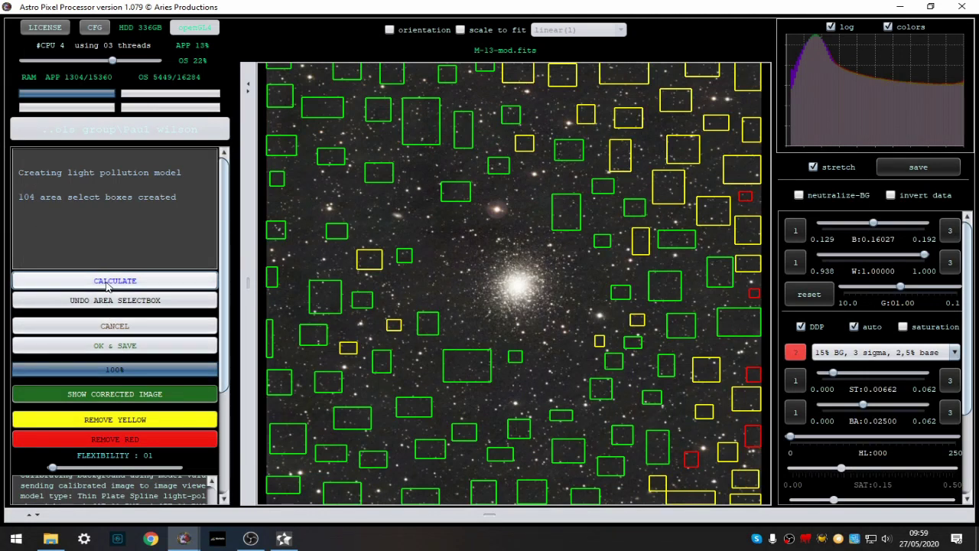
Accept the light pollution correction and save the corrected image as M-13-mod-lpc-cbg.
{"action": "left_click", "coordinate": [98, 345]}
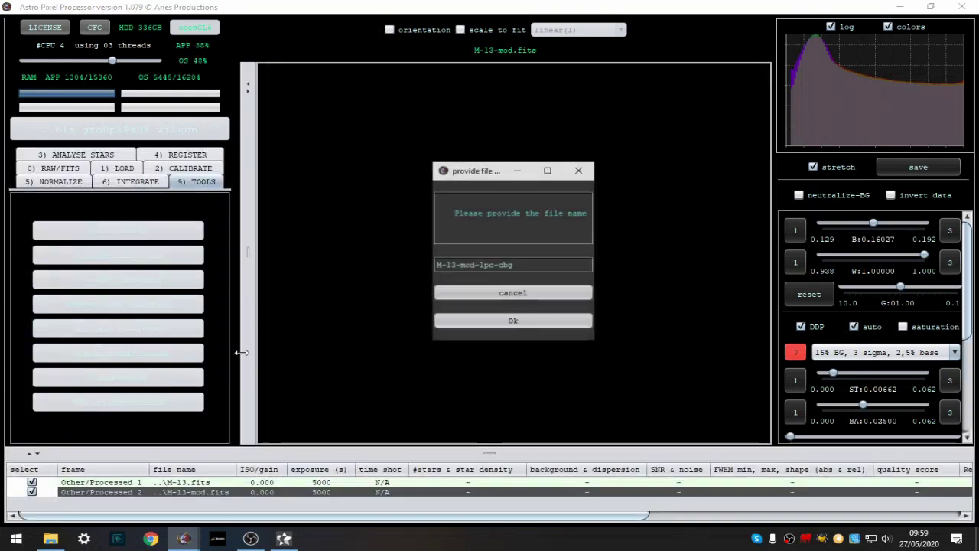
{"action": "left_click", "coordinate": [513, 321]}
{"action": "left_click", "coordinate": [511, 321]}
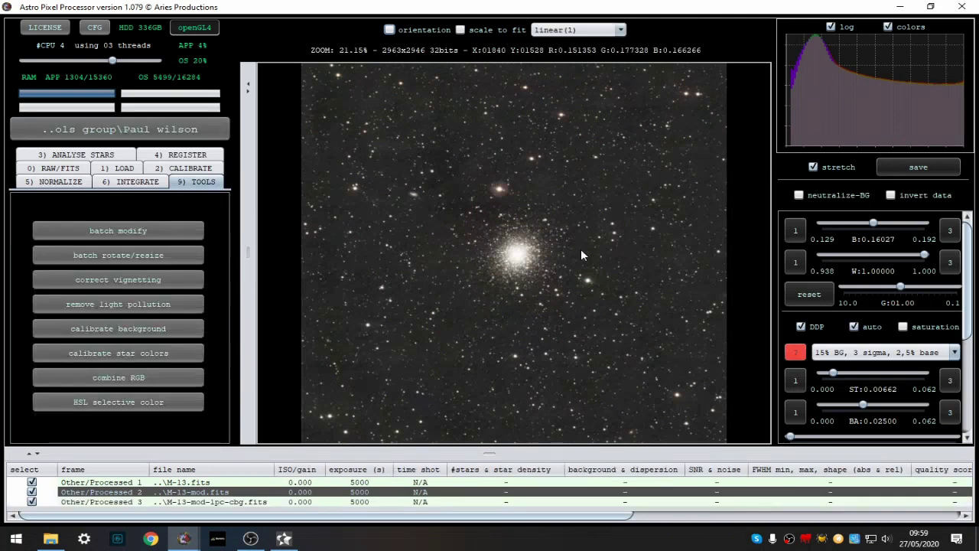
Switch to StarTools and open M-13-mod-lpc-cbg.fits as linear data from OSC/DSLR with Bayer matrix and not white balanced.
{"action": "left_click", "coordinate": [902, 7]}
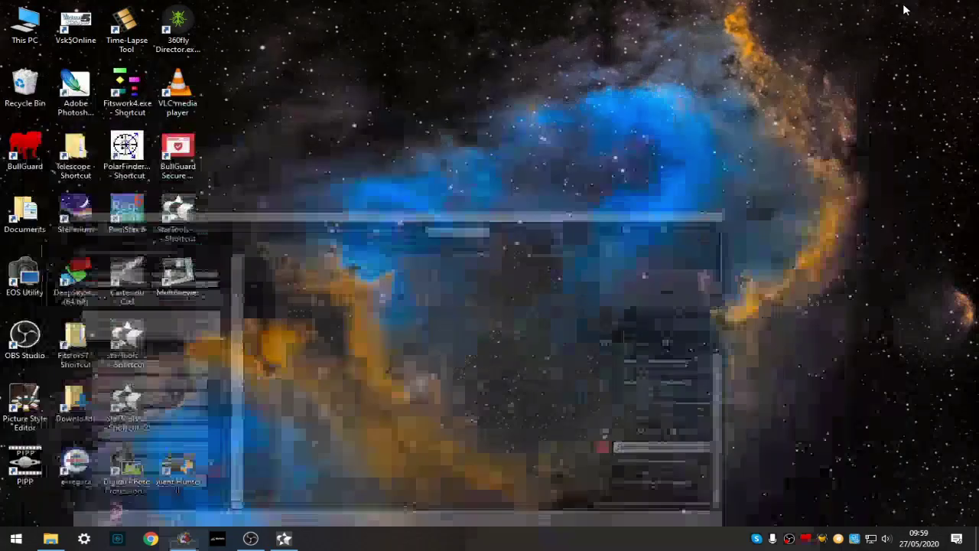
{"action": "left_click", "coordinate": [295, 540]}
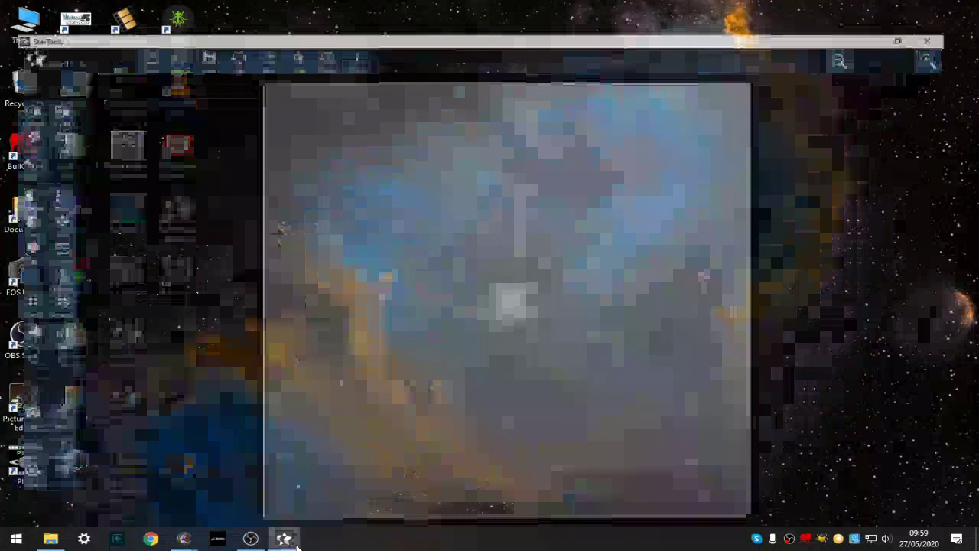
{"action": "left_click", "coordinate": [139, 28]}
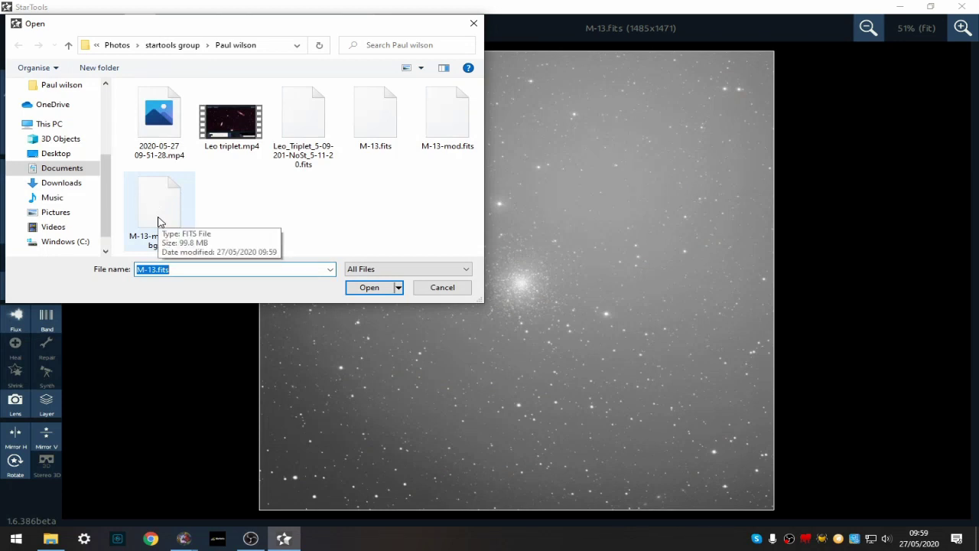
{"action": "left_click", "coordinate": [187, 228]}
{"action": "left_click", "coordinate": [369, 288]}
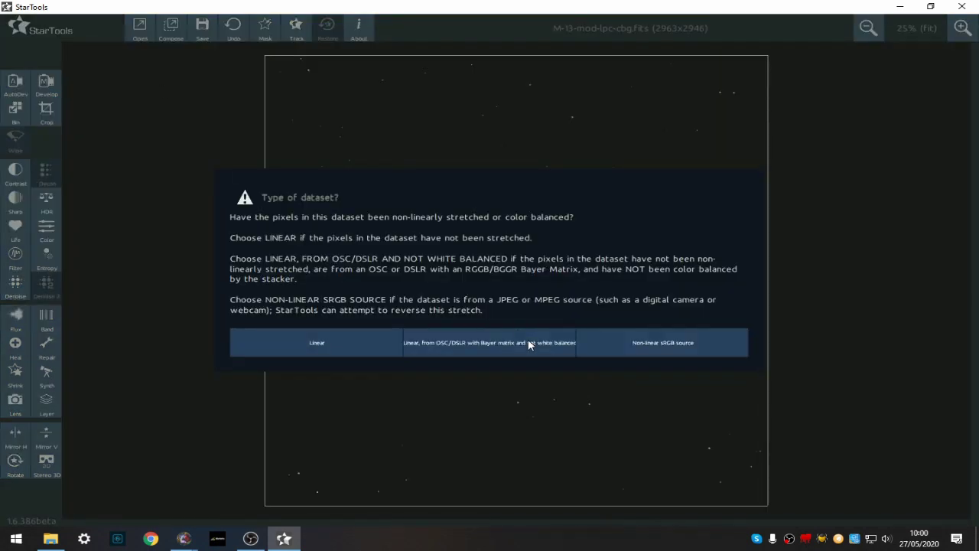
{"action": "left_click", "coordinate": [528, 342]}
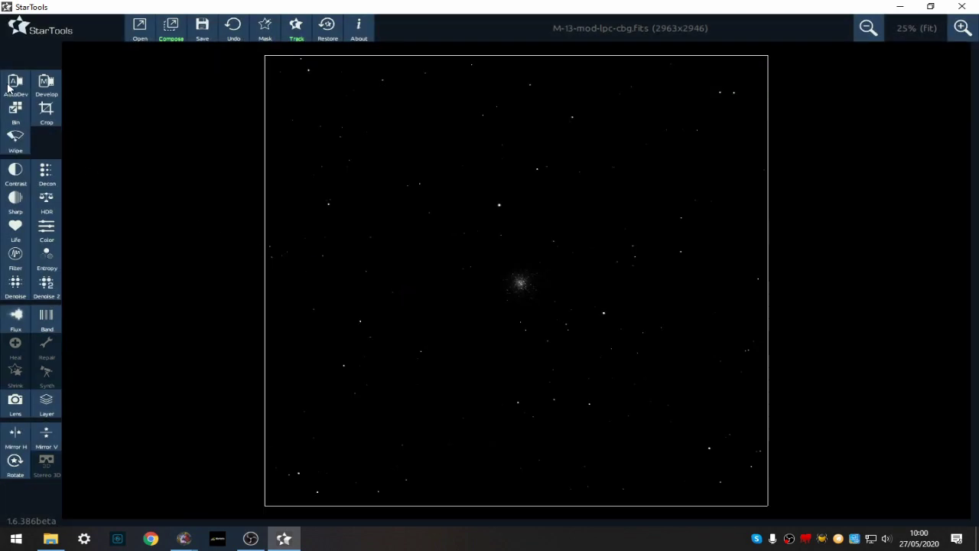
Bin the image to 50% scale, keep the result, and stretch it with AutoDev.
{"action": "left_click", "coordinate": [17, 111]}
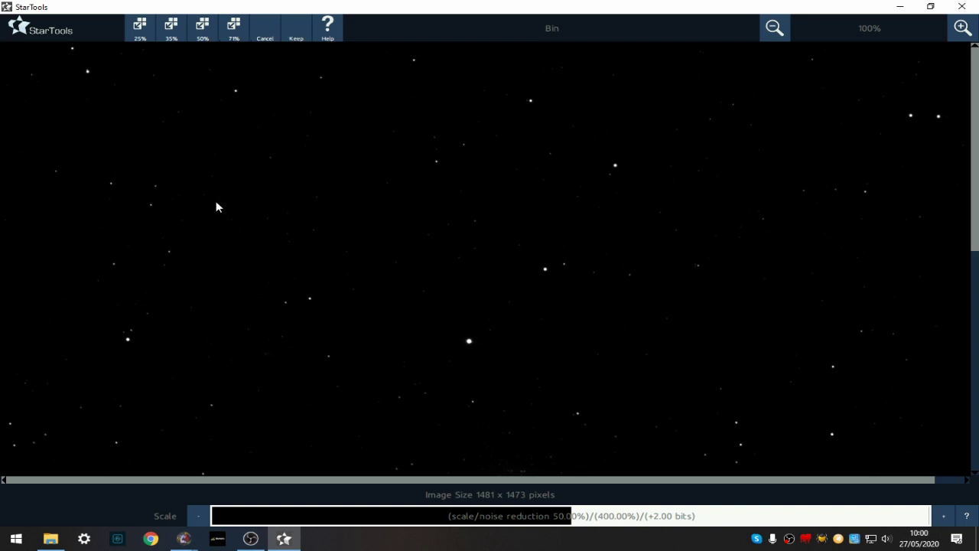
{"action": "left_click", "coordinate": [297, 31]}
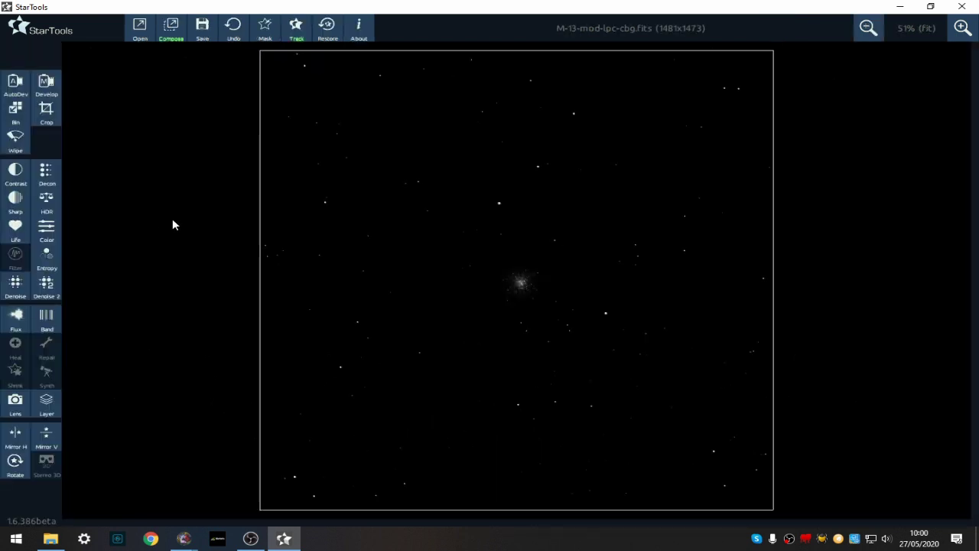
{"action": "left_click", "coordinate": [15, 83]}
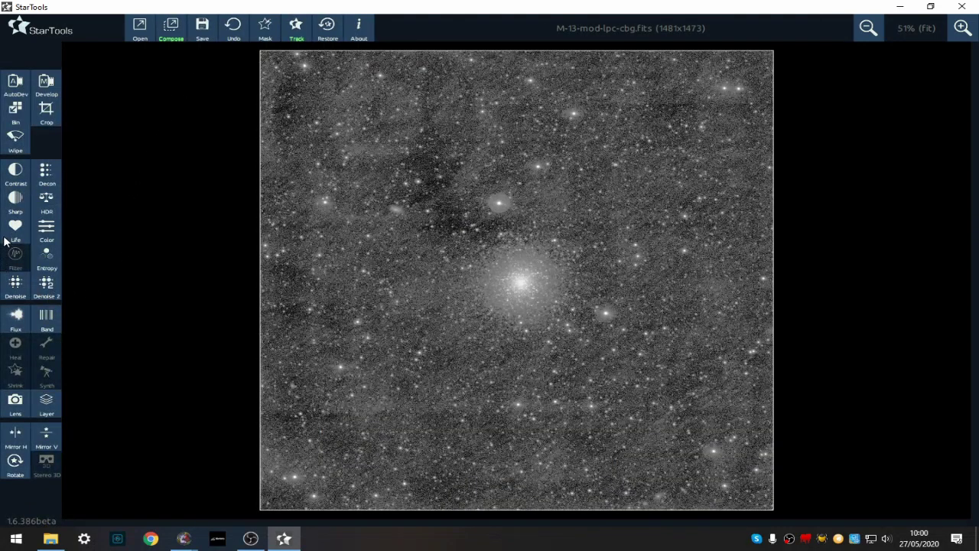
Run Wipe on the stretched image in Correct Color & Brightness mode at 75% aggressiveness and preview the result in colour.
{"action": "left_click", "coordinate": [11, 150]}
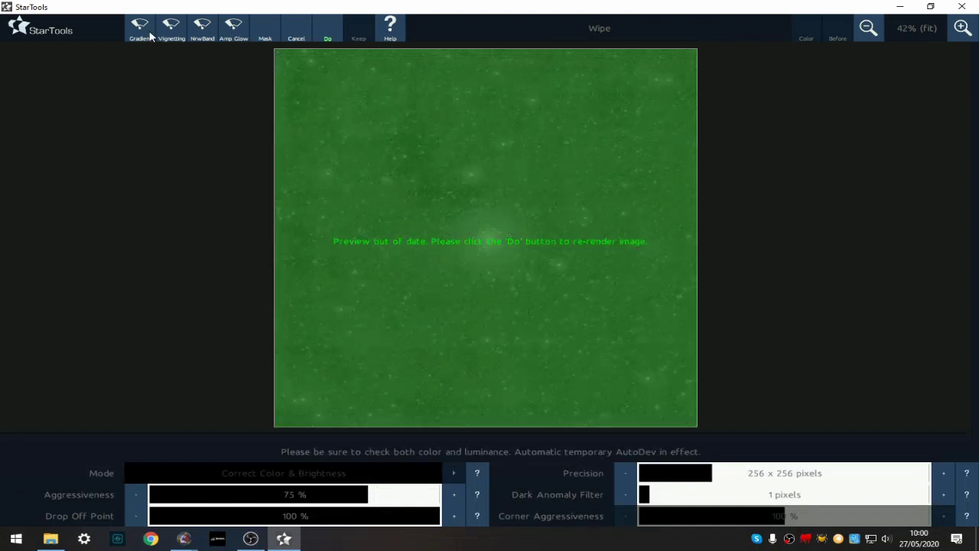
{"action": "left_click", "coordinate": [334, 31]}
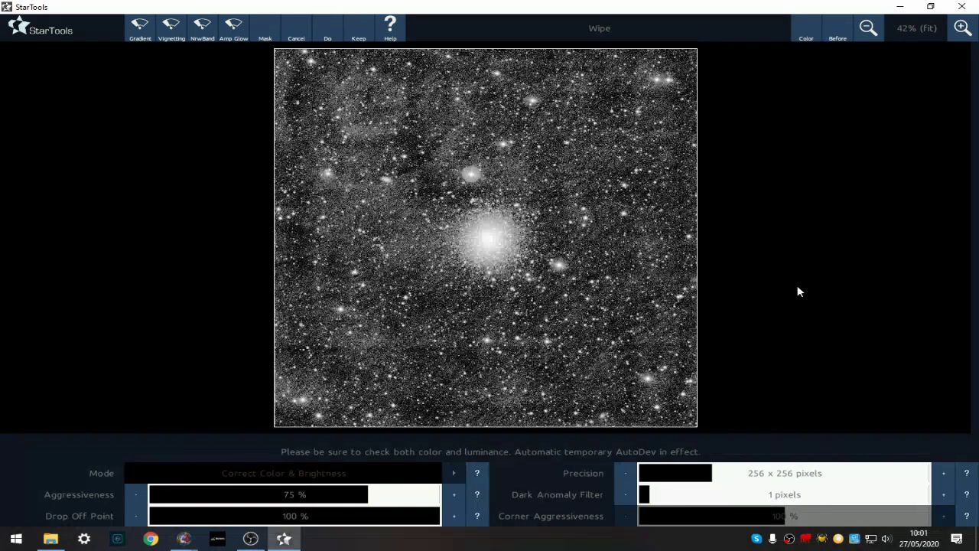
{"action": "left_click", "coordinate": [804, 34]}
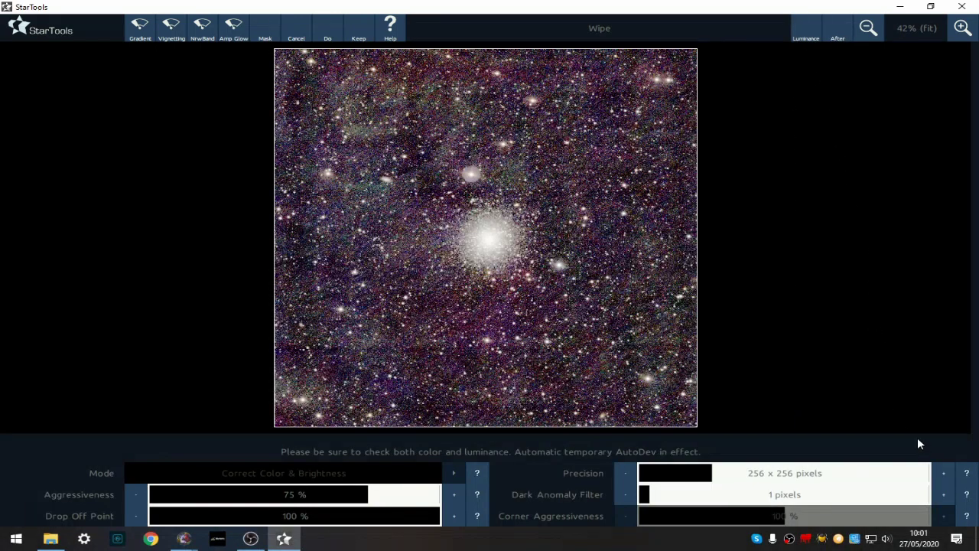
Set Wipe's Dark Anomaly Filter to 3 pixels, re-render, check the luminance view and keep the result.
{"action": "left_click", "coordinate": [943, 494]}
{"action": "left_click", "coordinate": [943, 494]}
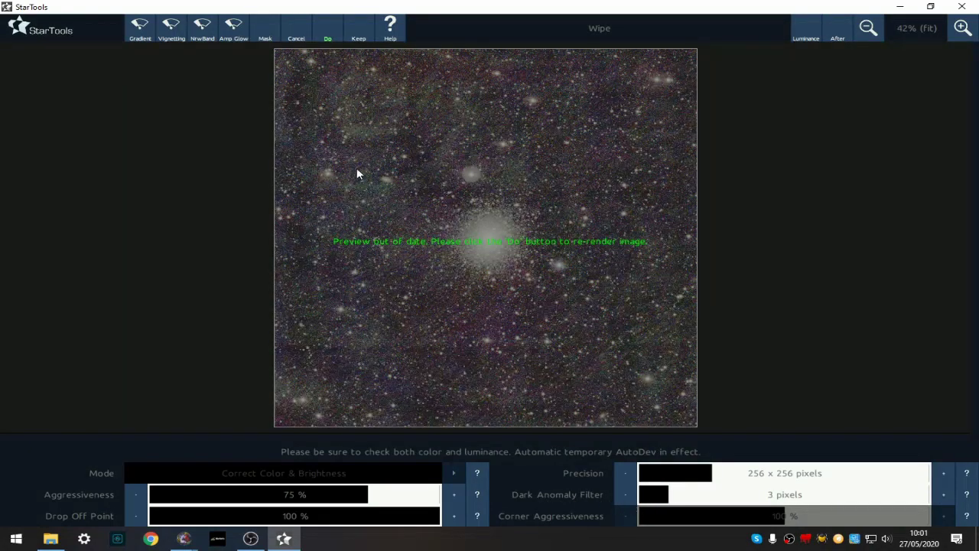
{"action": "left_click", "coordinate": [328, 32]}
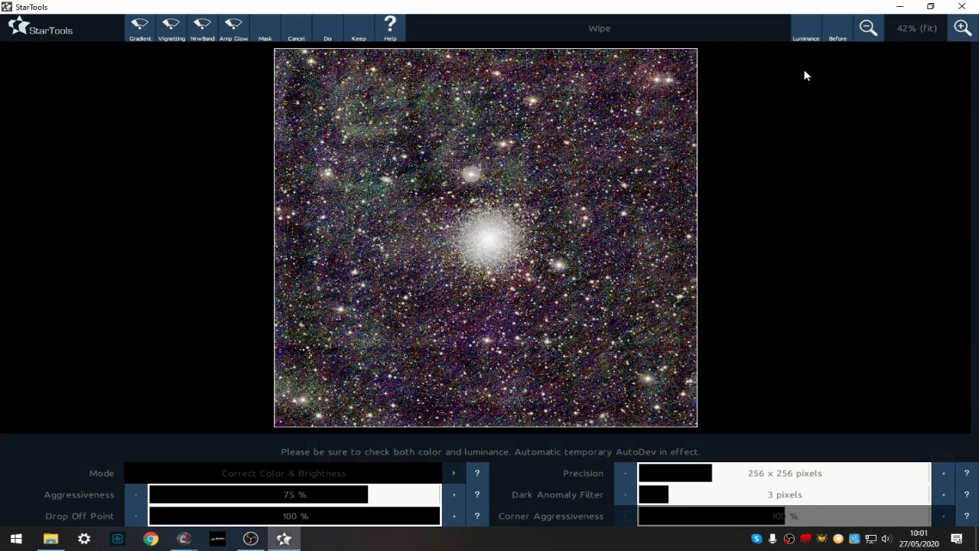
{"action": "left_click", "coordinate": [796, 34]}
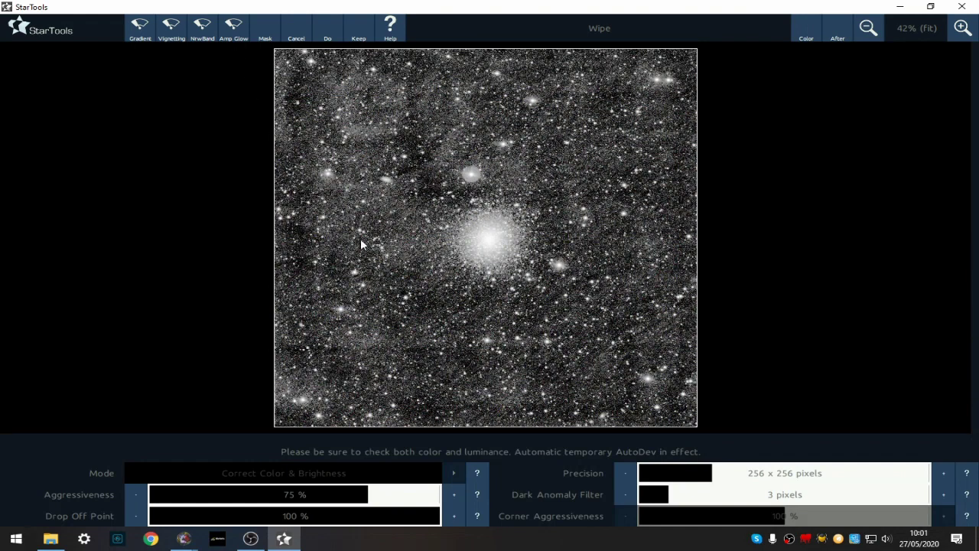
{"action": "left_click", "coordinate": [354, 34]}
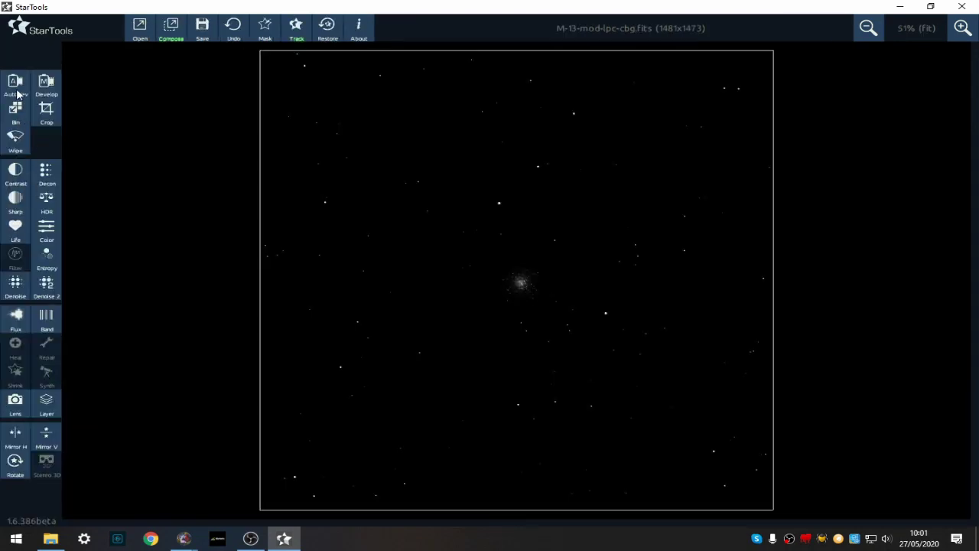
Redo the global stretch with Develop and set its Dark Anomaly Filter to 16.0 pixels.
{"action": "left_click", "coordinate": [52, 89]}
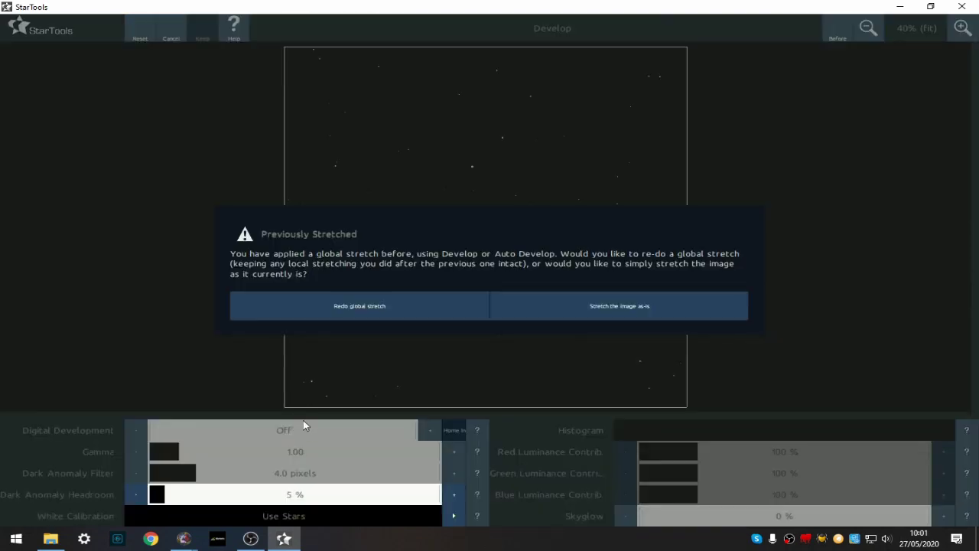
{"action": "left_click", "coordinate": [389, 304]}
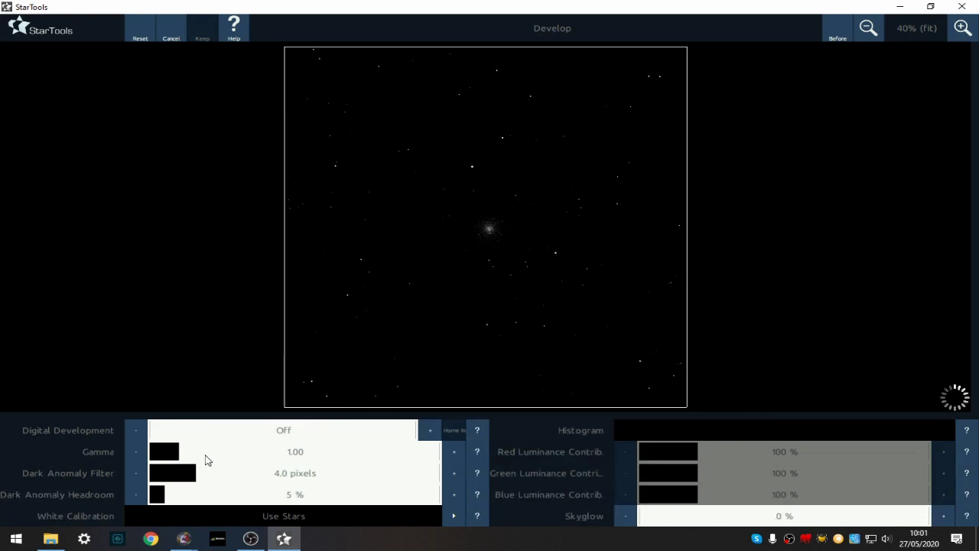
{"action": "left_click", "coordinate": [377, 479]}
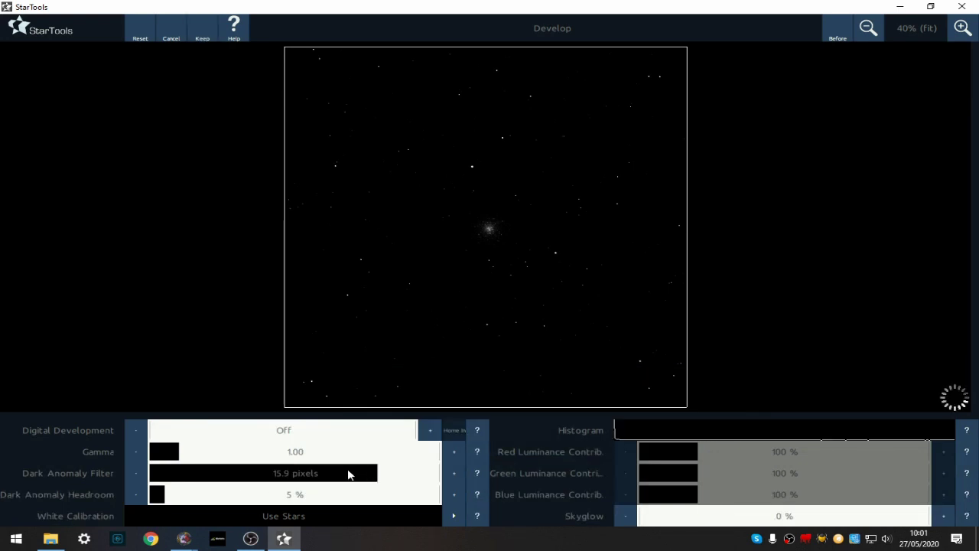
{"action": "left_click", "coordinate": [453, 472]}
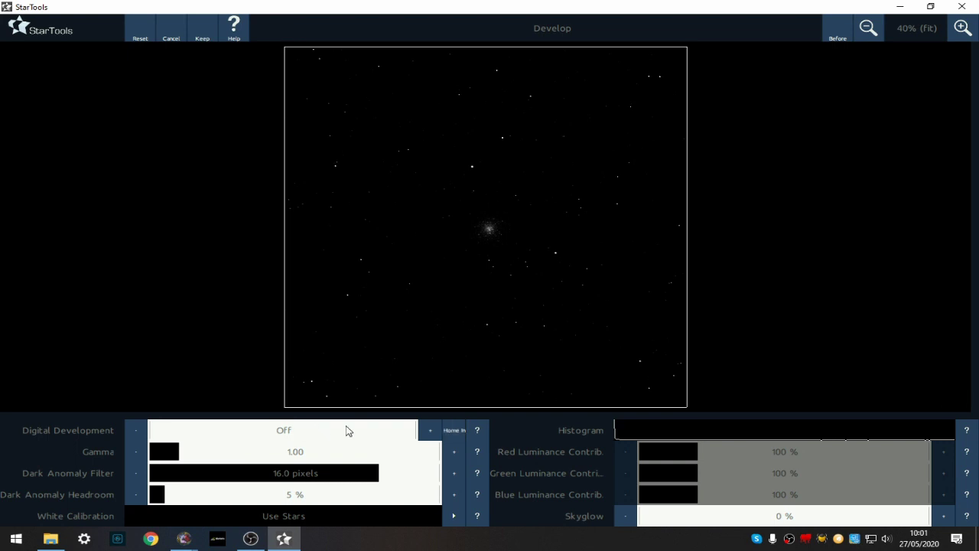
Raise the Digital Development stretch gradually to 94.90%.
{"action": "left_click", "coordinate": [350, 432]}
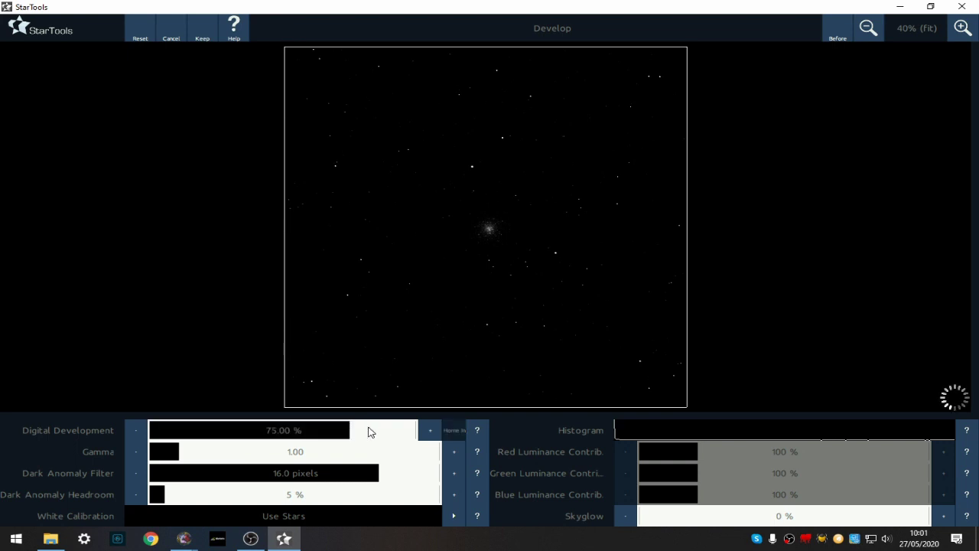
{"action": "left_click", "coordinate": [377, 433]}
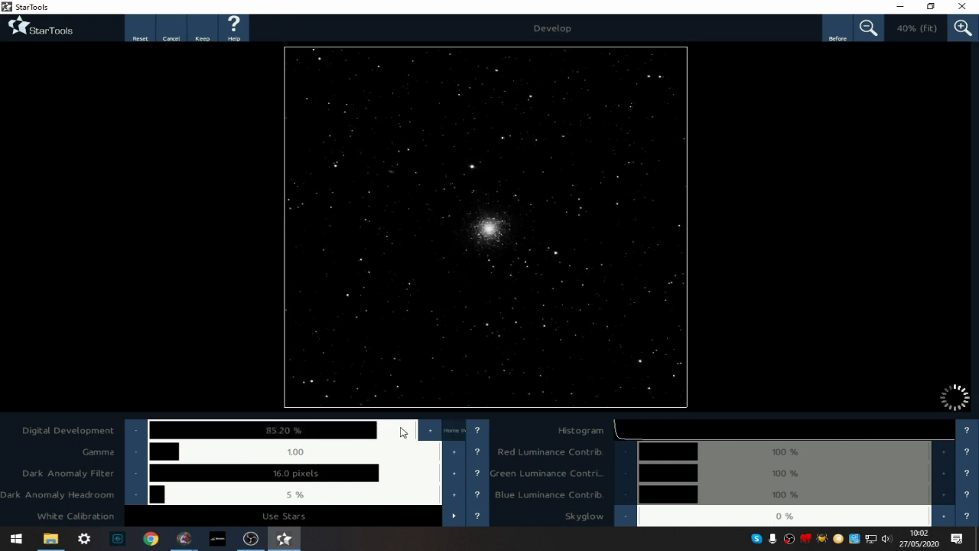
{"action": "left_click", "coordinate": [390, 430]}
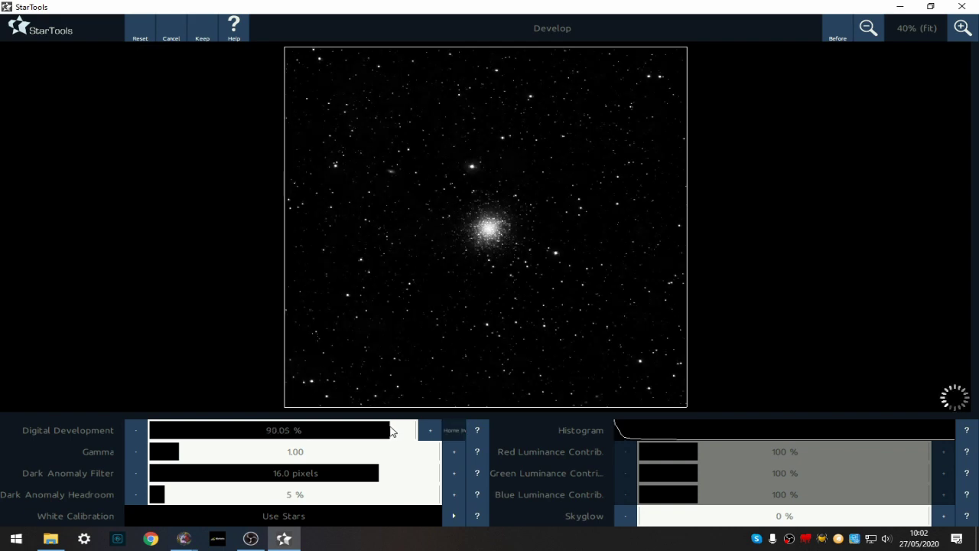
{"action": "left_click", "coordinate": [399, 433]}
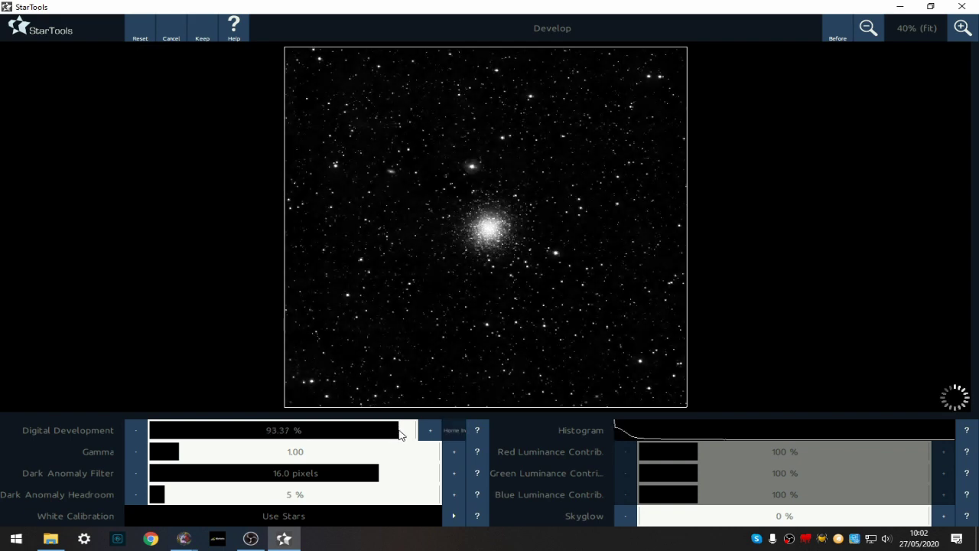
{"action": "left_click", "coordinate": [402, 430]}
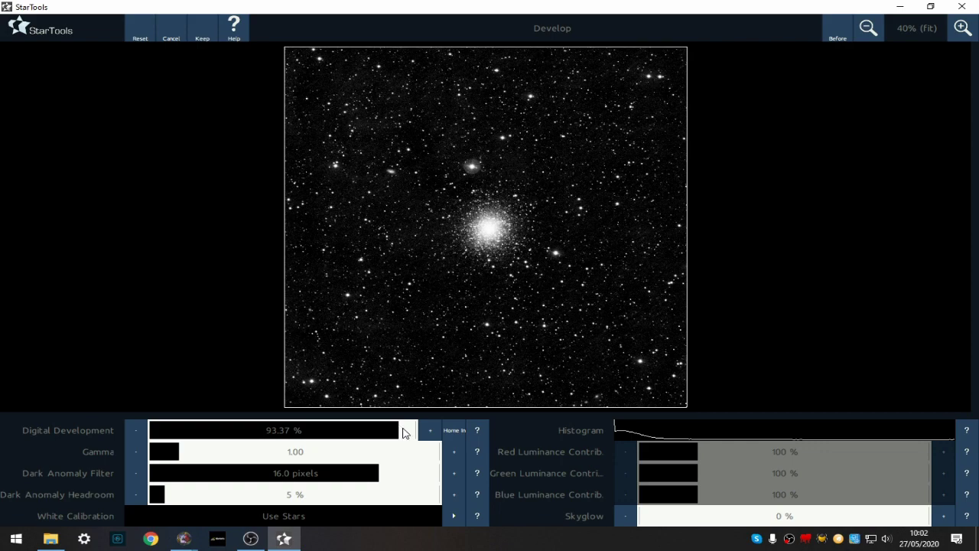
Check the background around the cluster up close, fine-tune Digital Development to 95.00% and keep the stretch.
{"action": "left_click", "coordinate": [963, 30]}
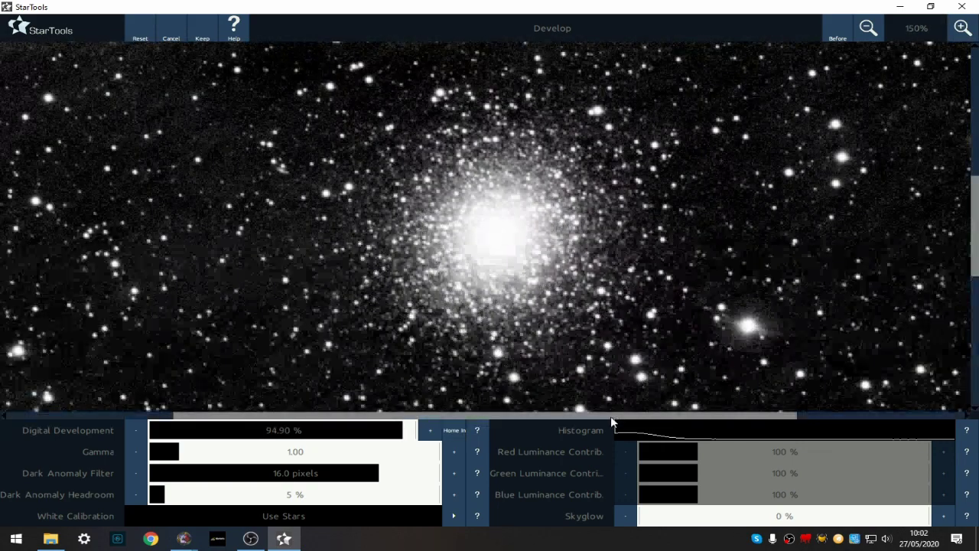
{"action": "left_click_drag", "start_coordinate": [599, 417], "coordinate": [114, 423]}
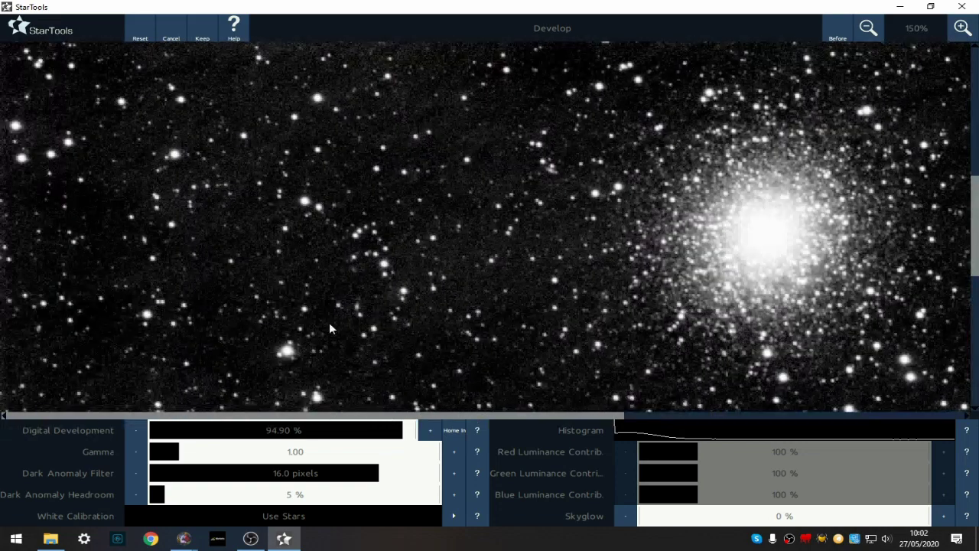
{"action": "left_click_drag", "start_coordinate": [976, 232], "coordinate": [973, 126]}
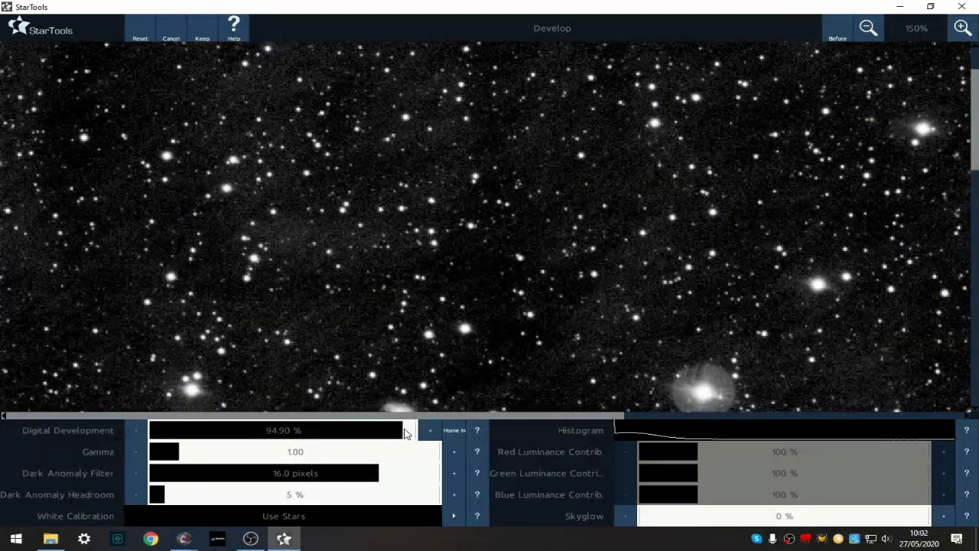
{"action": "left_click", "coordinate": [406, 431]}
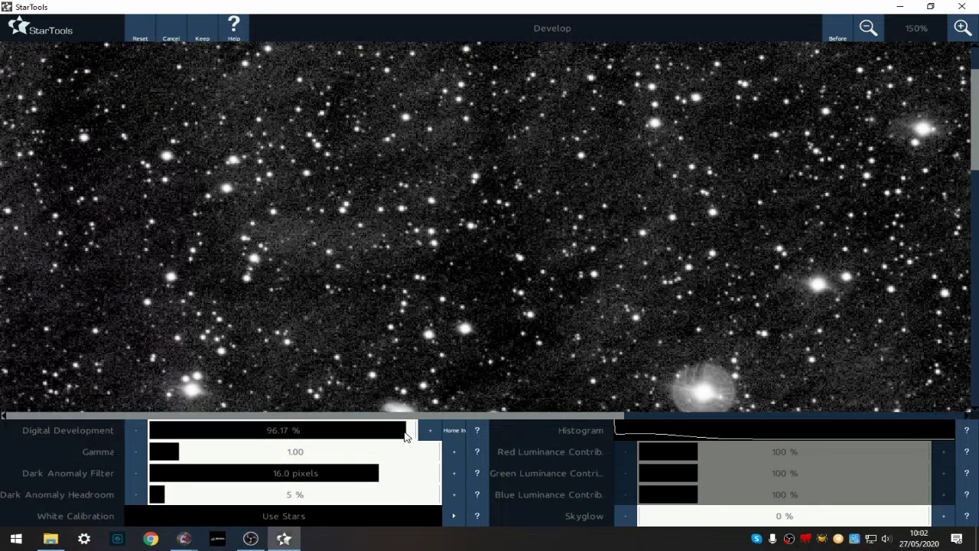
{"action": "left_click", "coordinate": [404, 432]}
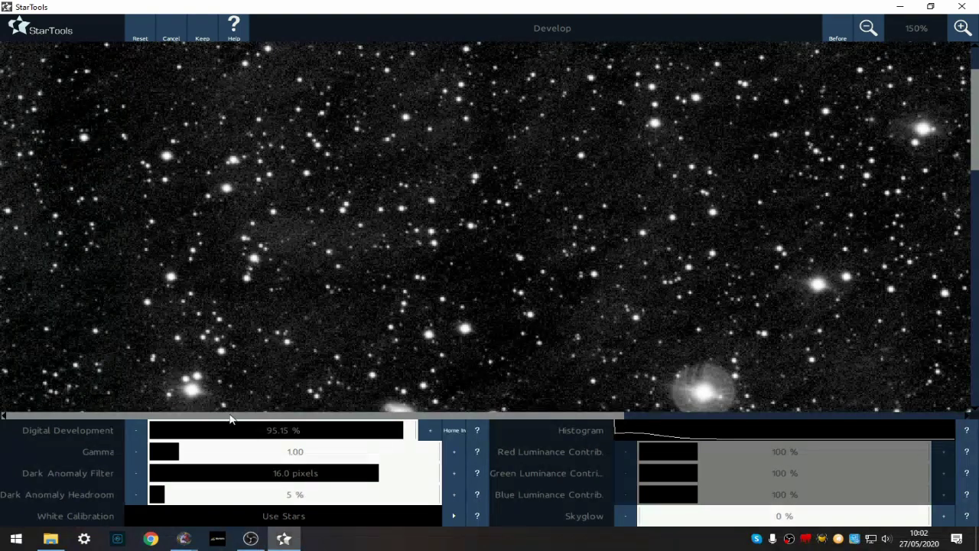
{"action": "left_click", "coordinate": [136, 430]}
{"action": "left_click", "coordinate": [136, 431]}
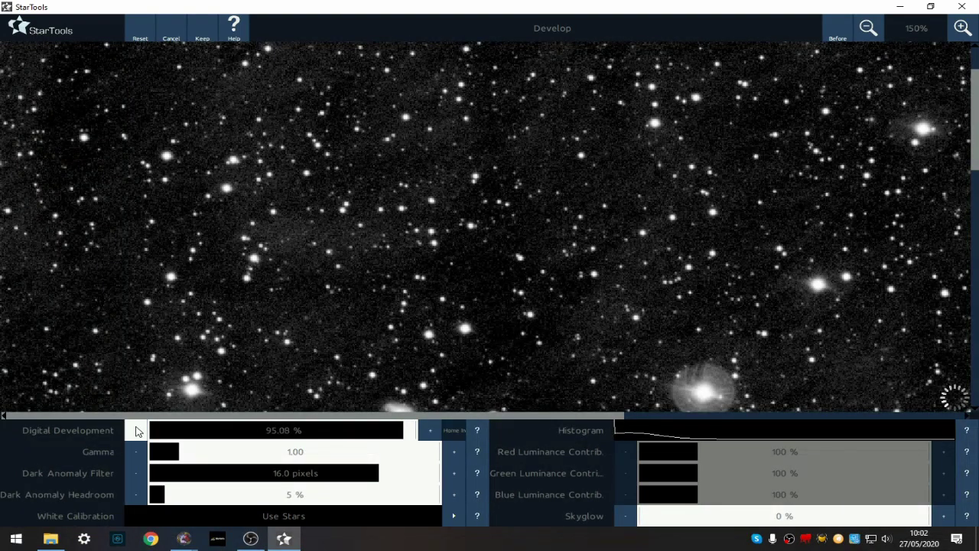
{"action": "left_click", "coordinate": [136, 431]}
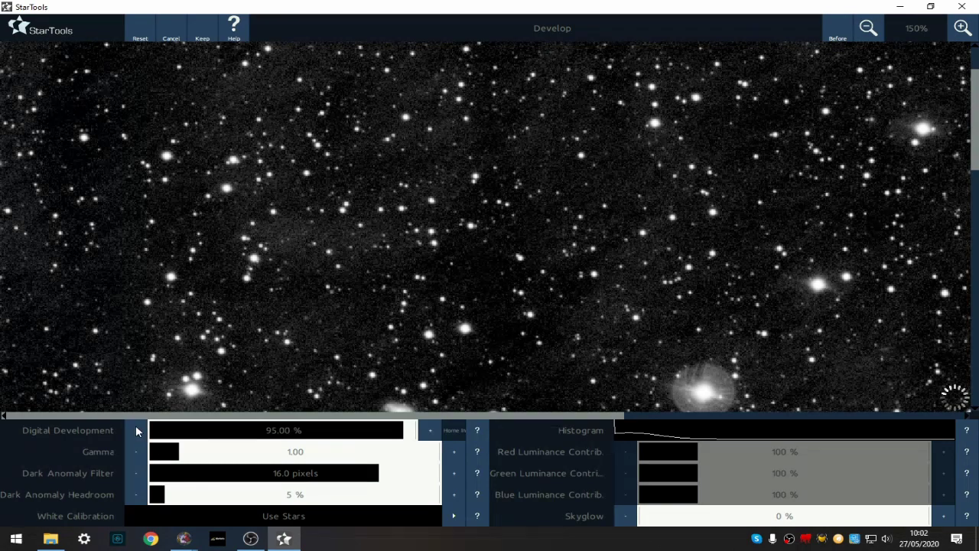
{"action": "left_click", "coordinate": [861, 36]}
{"action": "left_click", "coordinate": [861, 36]}
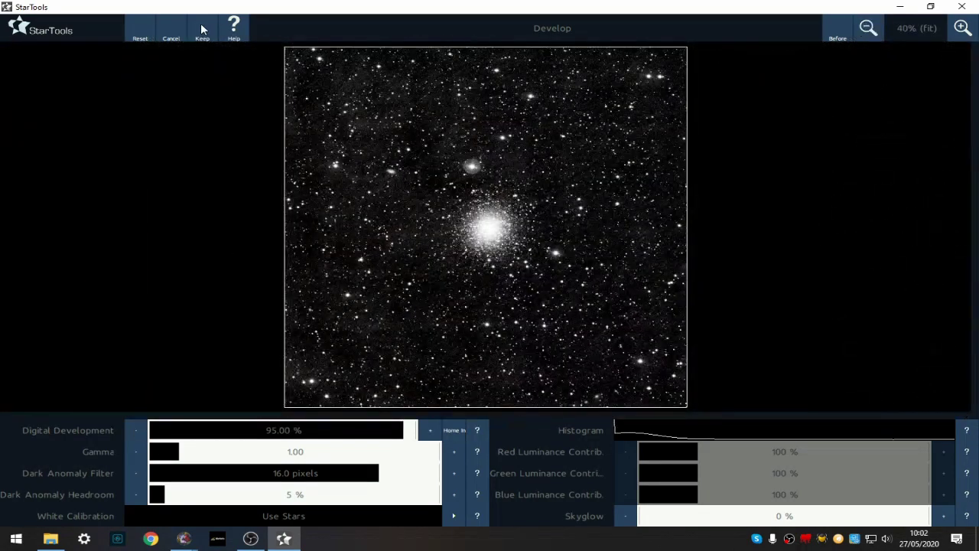
{"action": "left_click", "coordinate": [202, 30]}
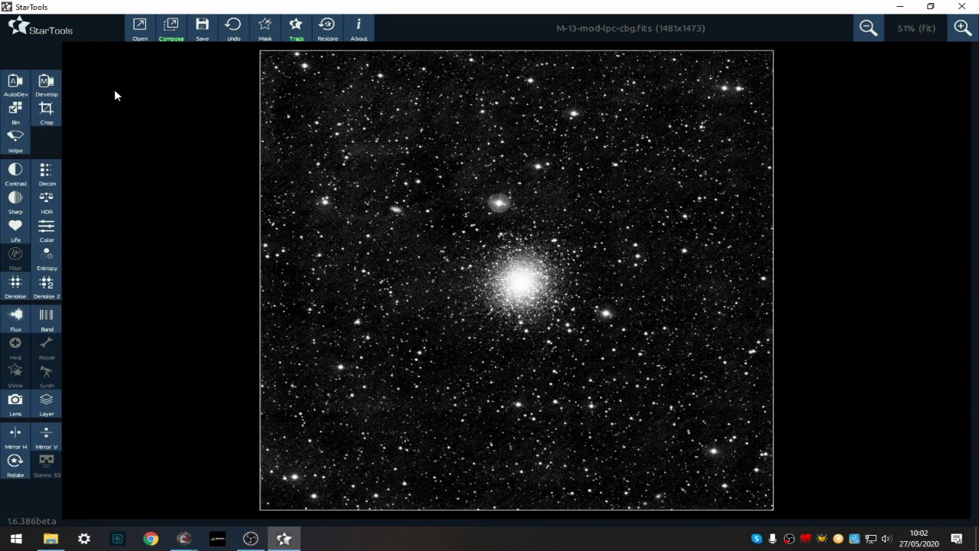
Apply Contrast with 50% aggressiveness and 256 x 256 pixels precision, compare before and after, and keep it.
{"action": "left_click", "coordinate": [14, 173]}
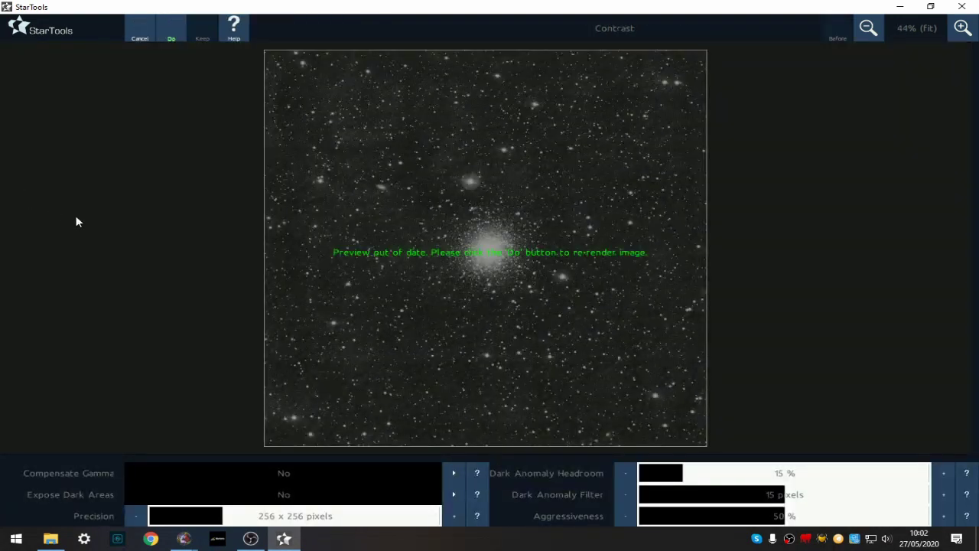
{"action": "left_click", "coordinate": [171, 32]}
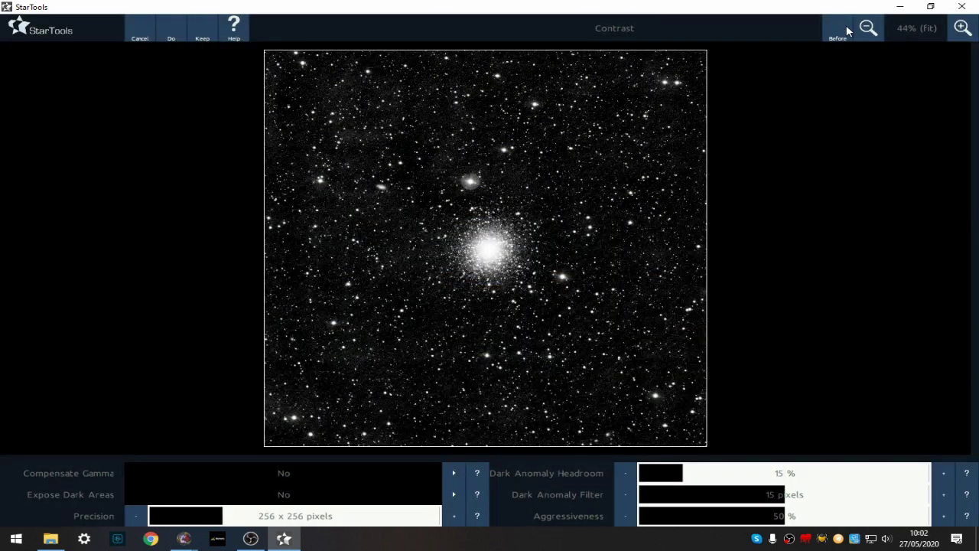
{"action": "left_click", "coordinate": [846, 27]}
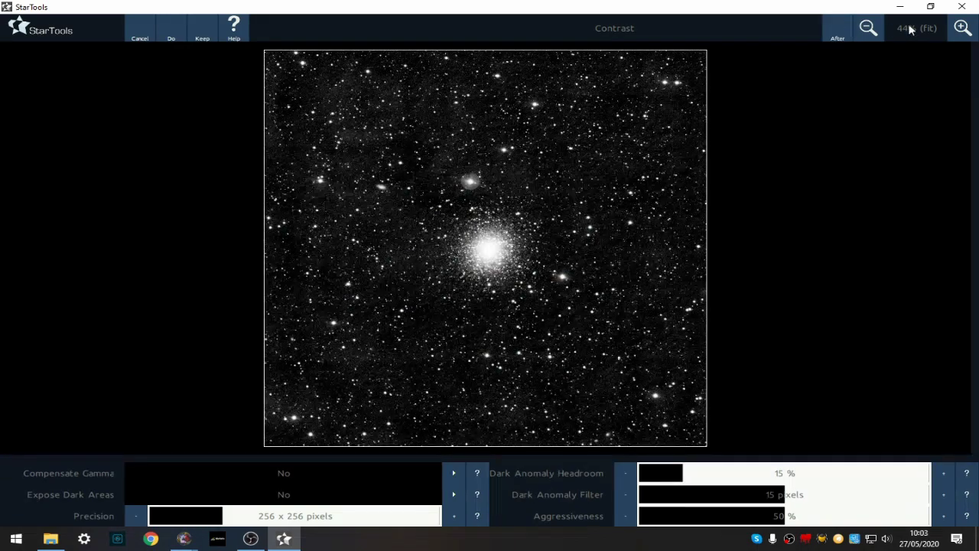
{"action": "left_click", "coordinate": [962, 27]}
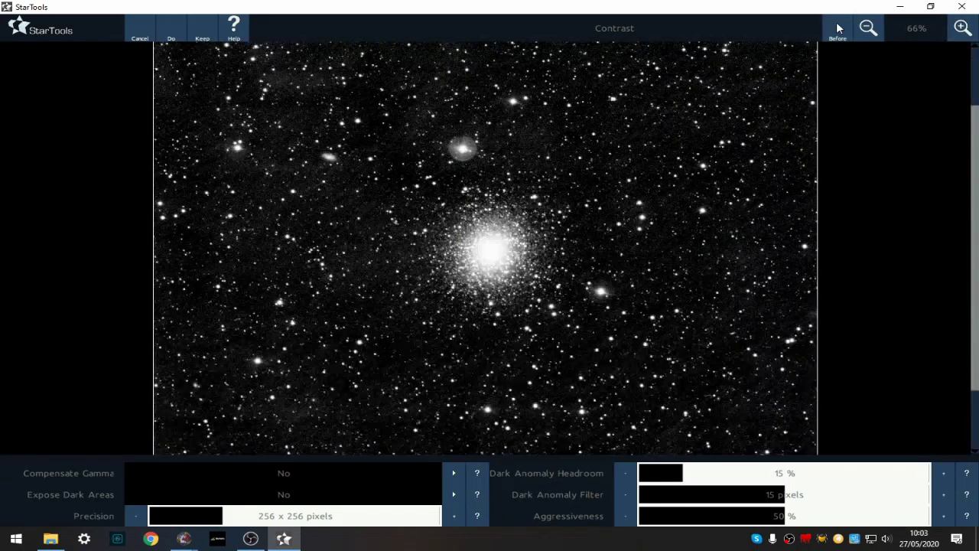
{"action": "left_click", "coordinate": [202, 30]}
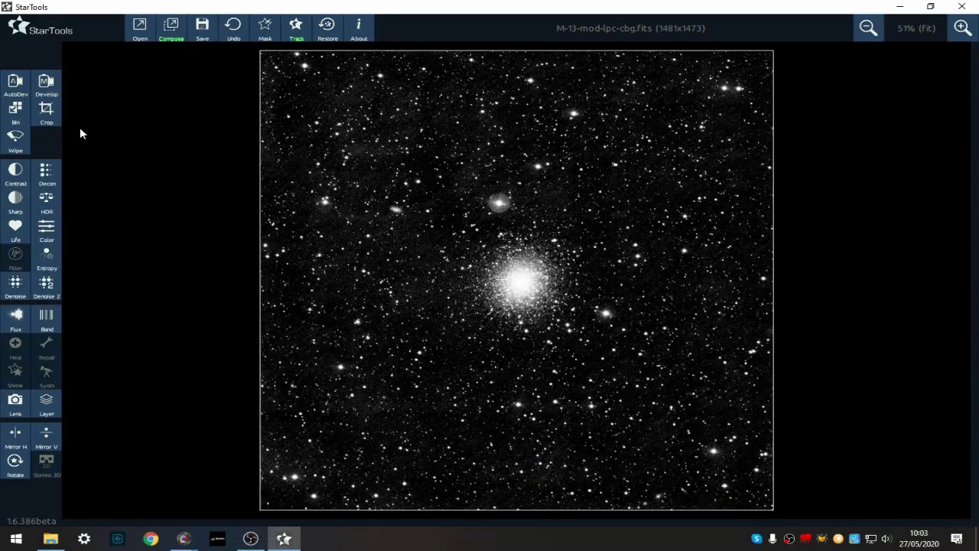
Start Deconvolution with an auto-generated star mask, using a 1.5 pixels radius and 6 iterations.
{"action": "left_click", "coordinate": [55, 171]}
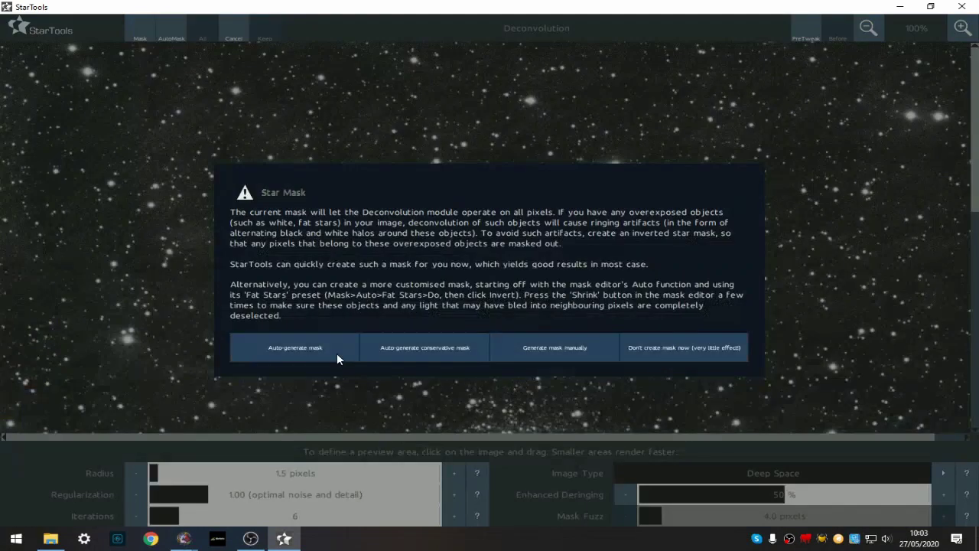
{"action": "left_click", "coordinate": [310, 348]}
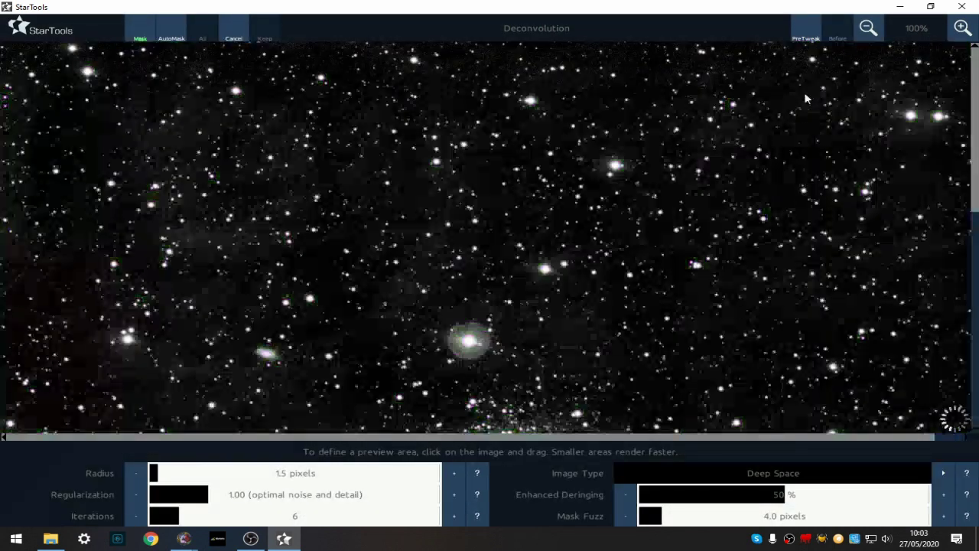
{"action": "left_click", "coordinate": [865, 33]}
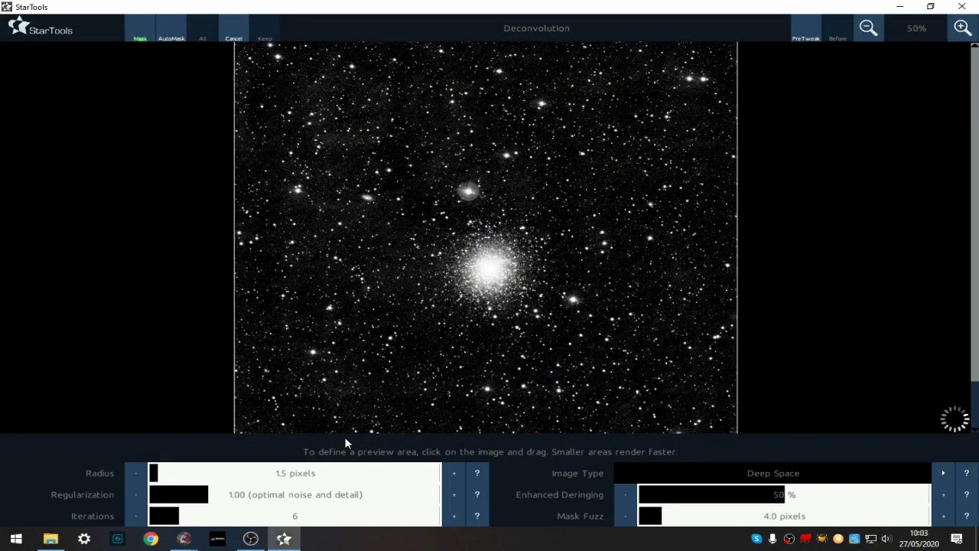
Compare the bright haloed star and the cluster core before and after deconvolution at 200% magnification.
{"action": "left_click", "coordinate": [965, 31]}
{"action": "left_click", "coordinate": [965, 31]}
{"action": "left_click", "coordinate": [965, 30]}
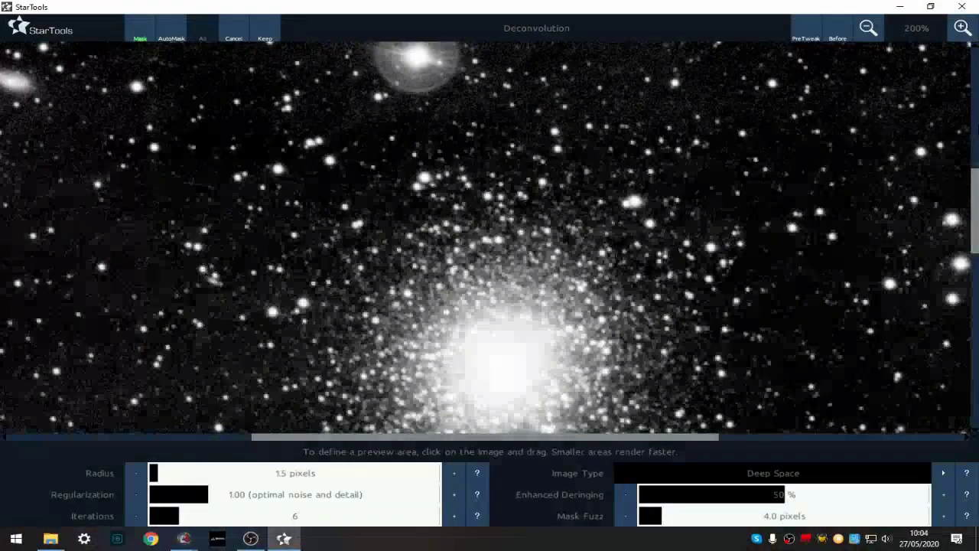
{"action": "scroll", "coordinate": [976, 191], "scroll_direction": "up", "scroll_amount": 3}
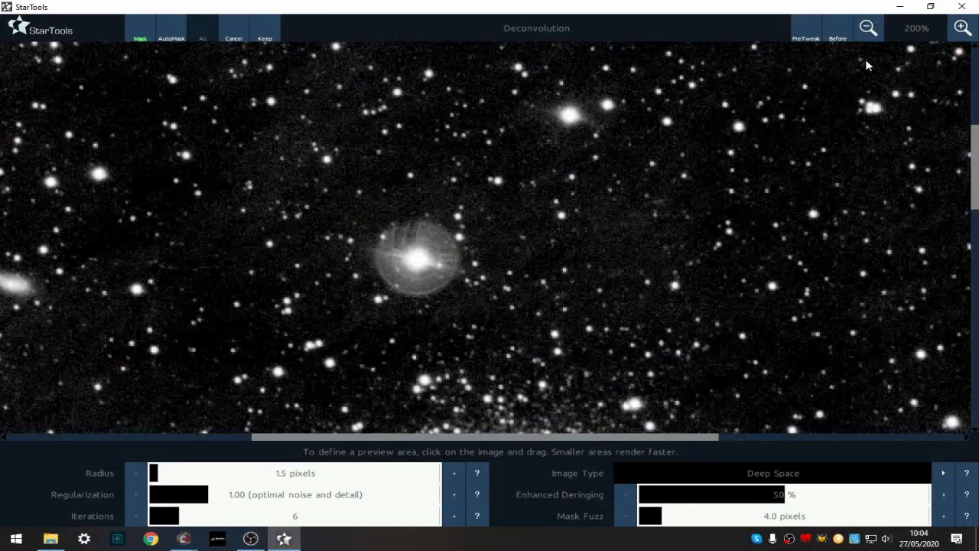
{"action": "left_click", "coordinate": [836, 30]}
{"action": "left_click", "coordinate": [835, 30]}
{"action": "scroll", "coordinate": [977, 168], "scroll_direction": "down", "scroll_amount": 4}
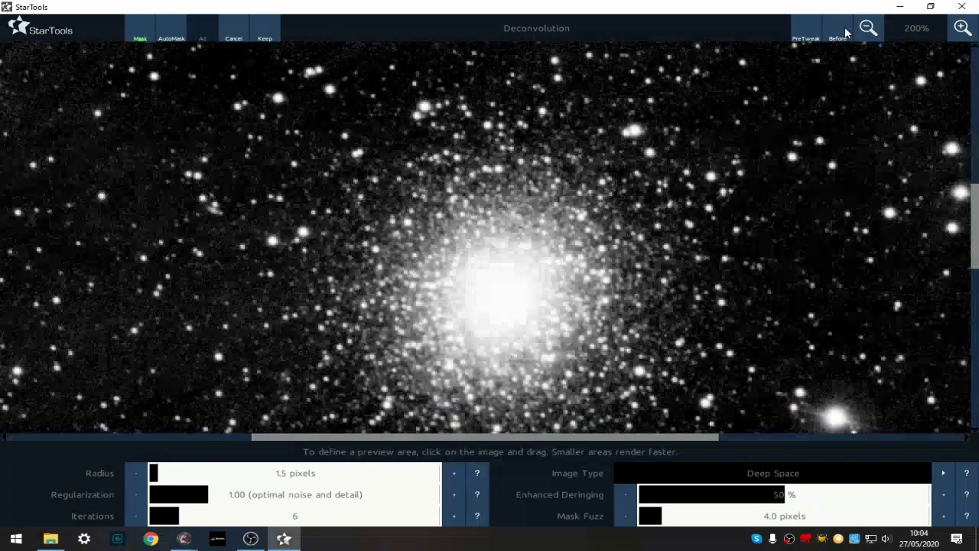
{"action": "left_click", "coordinate": [833, 32]}
{"action": "left_click", "coordinate": [833, 33]}
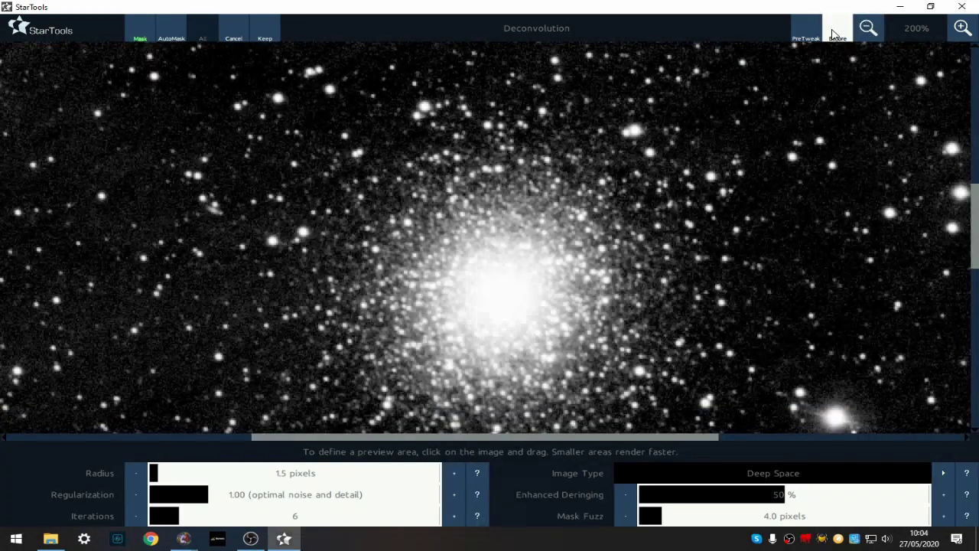
{"action": "left_click", "coordinate": [834, 32]}
{"action": "left_click", "coordinate": [834, 32]}
{"action": "left_click", "coordinate": [834, 32]}
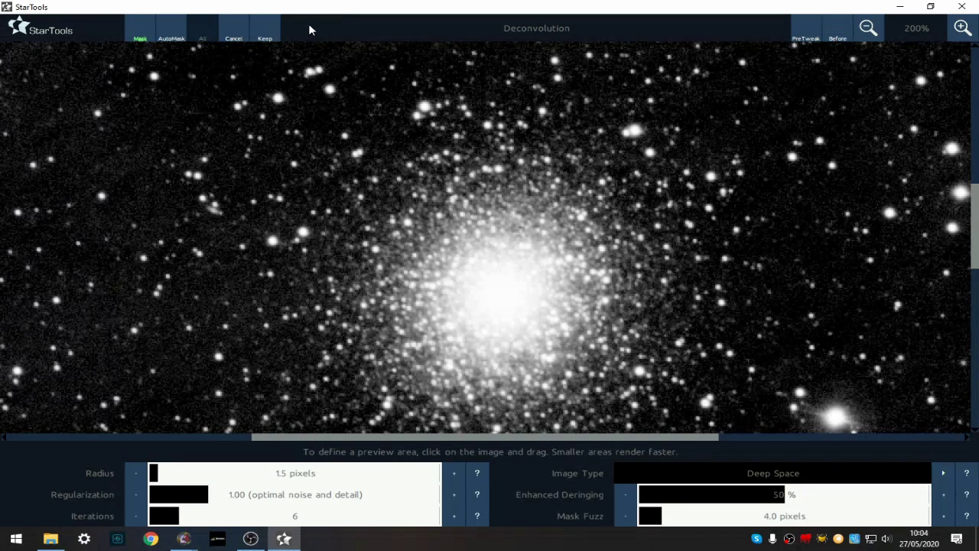
Keep the deconvolution and start HDR with the Tame Highlights algorithm at strength 1.1.
{"action": "left_click", "coordinate": [270, 35]}
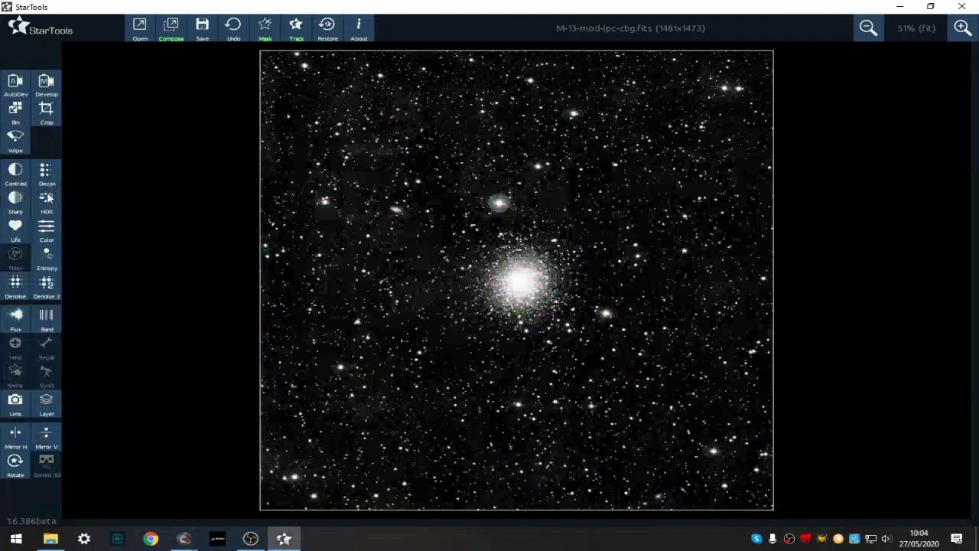
{"action": "left_click", "coordinate": [46, 199]}
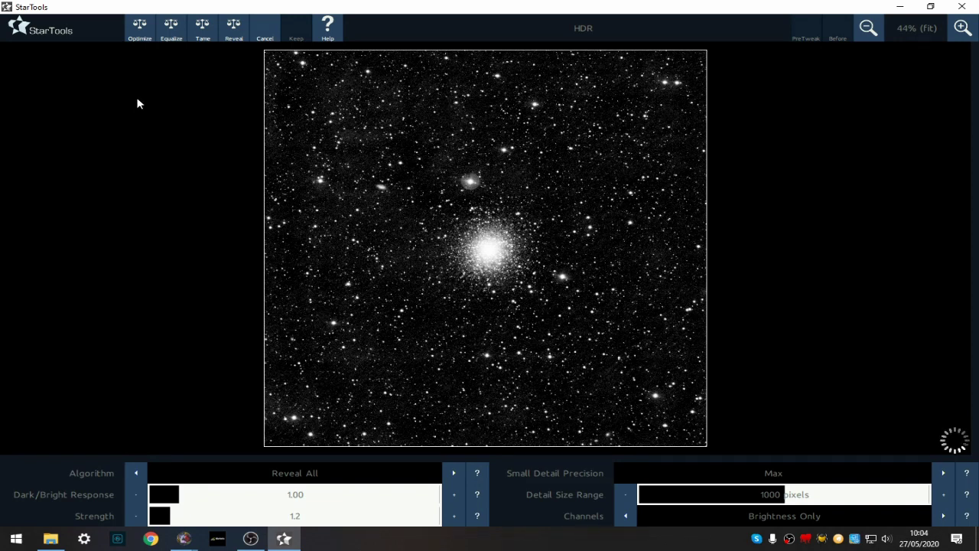
{"action": "left_click", "coordinate": [204, 31]}
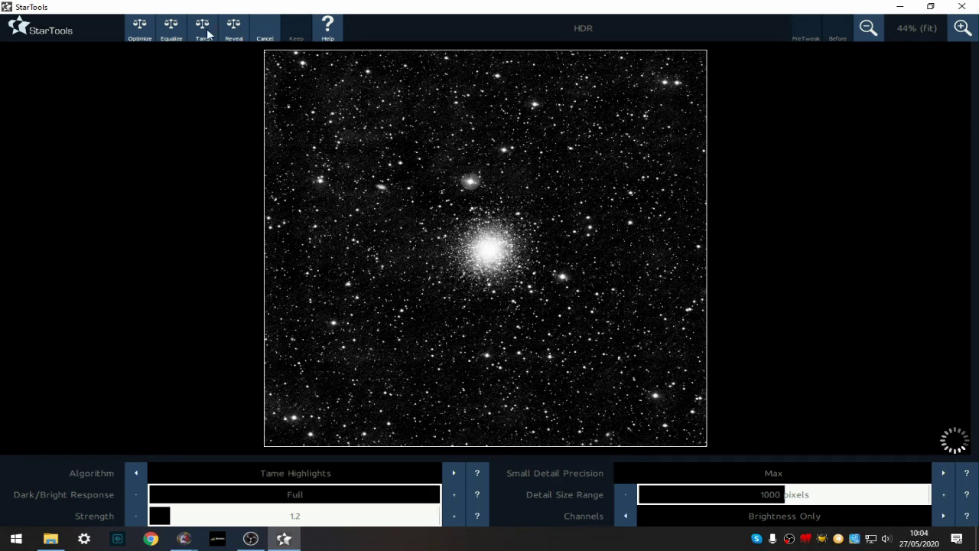
{"action": "left_click", "coordinate": [153, 516]}
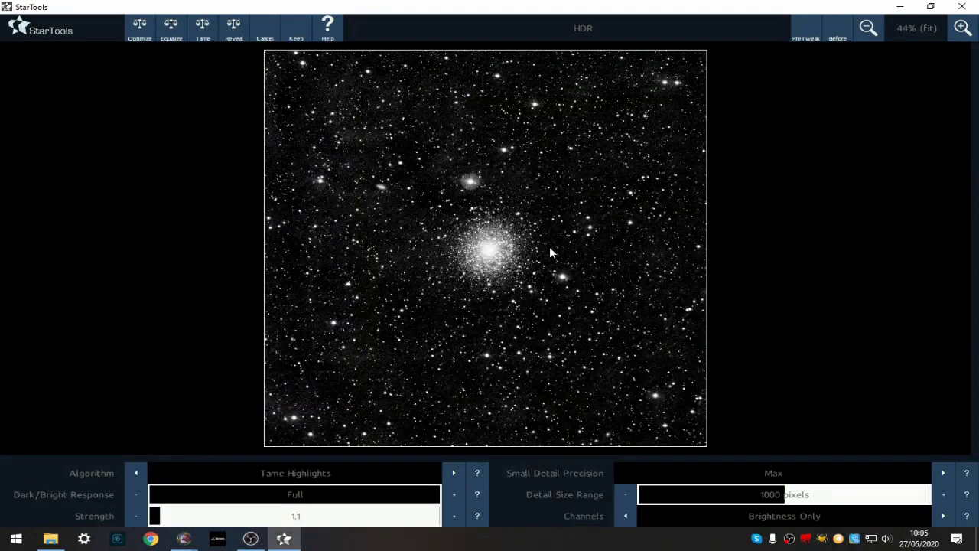
Compare the tamed cluster core before and after up close and lower the Dark/Bright Response to 1.01.
{"action": "left_click", "coordinate": [963, 29]}
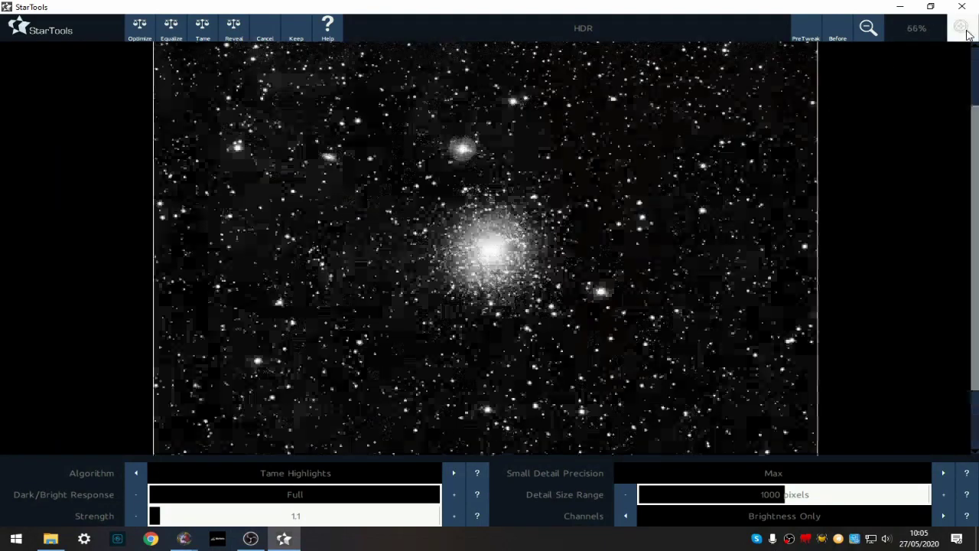
{"action": "left_click", "coordinate": [837, 36]}
{"action": "left_click", "coordinate": [837, 35]}
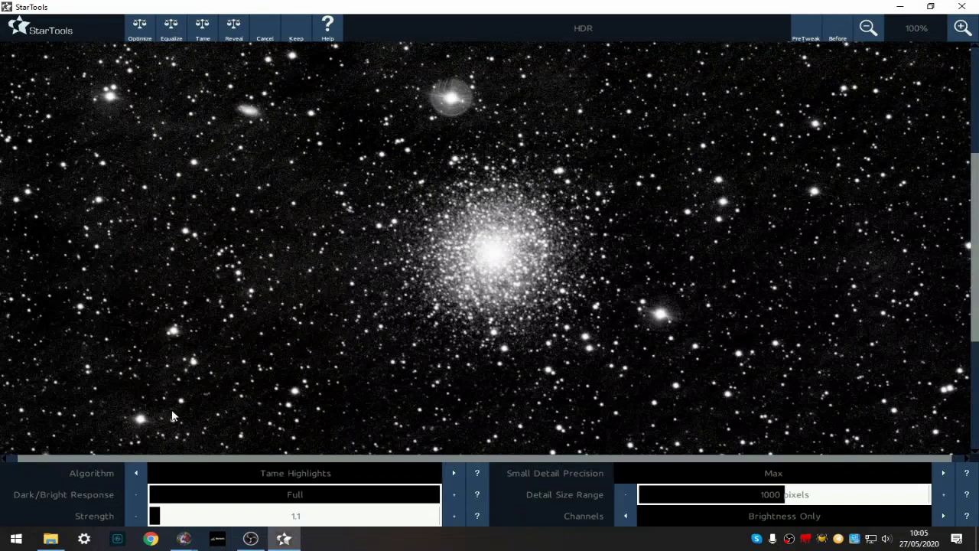
{"action": "left_click", "coordinate": [193, 495]}
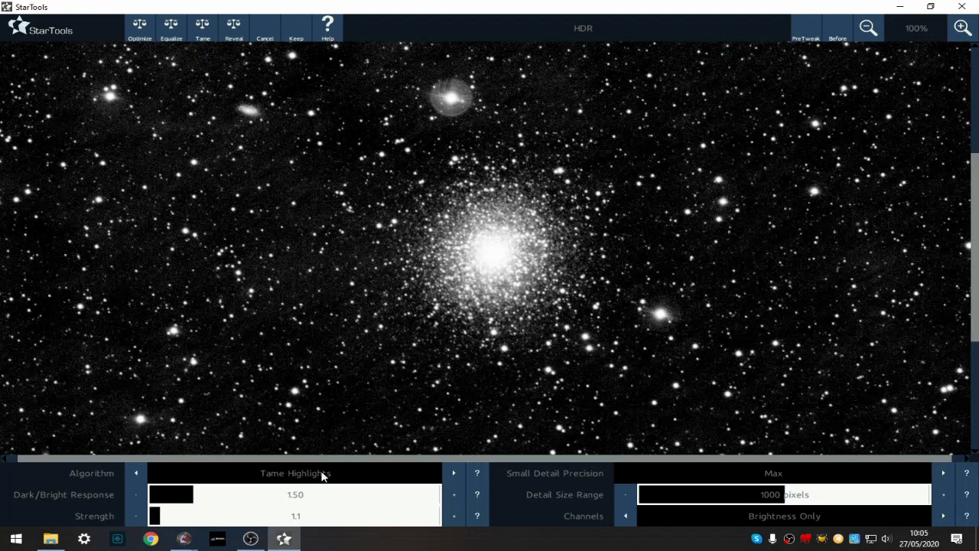
{"action": "left_click", "coordinate": [841, 35]}
{"action": "left_click", "coordinate": [179, 495]}
{"action": "left_click", "coordinate": [142, 499]}
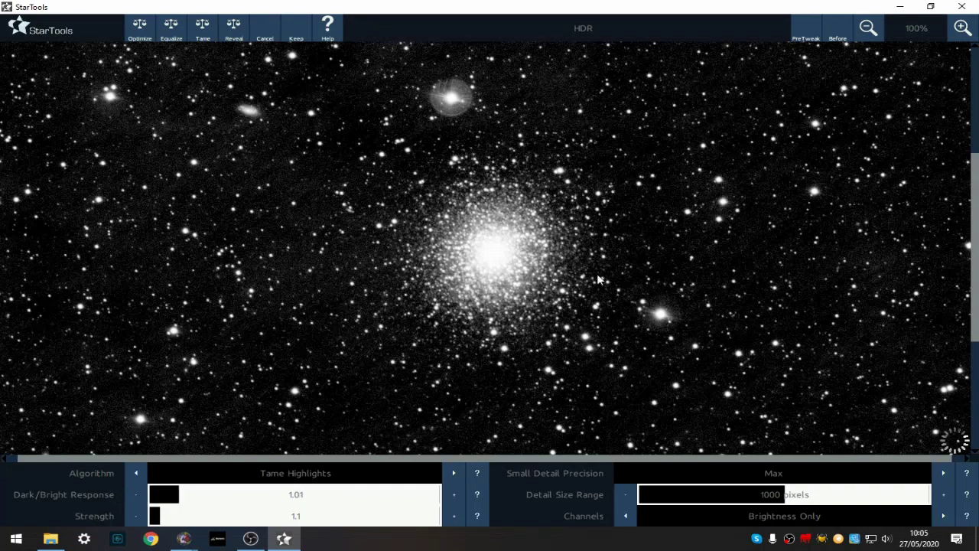
Compare the tamed highlights before and after at 100% and 50% zoom, readjust the Dark/Bright Response and keep the HDR result.
{"action": "left_click", "coordinate": [831, 31]}
{"action": "left_click", "coordinate": [832, 31]}
{"action": "left_click", "coordinate": [868, 27]}
{"action": "left_click", "coordinate": [826, 36]}
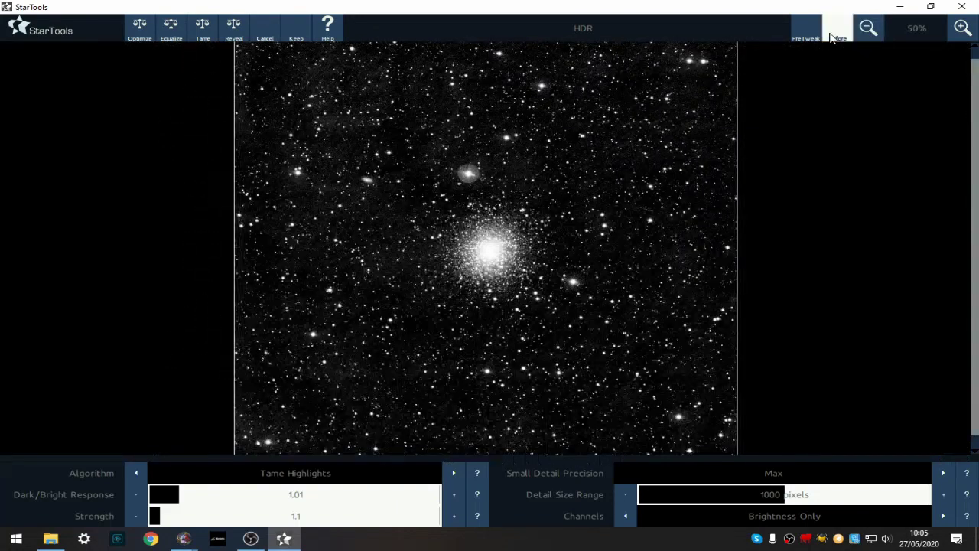
{"action": "left_click", "coordinate": [830, 34]}
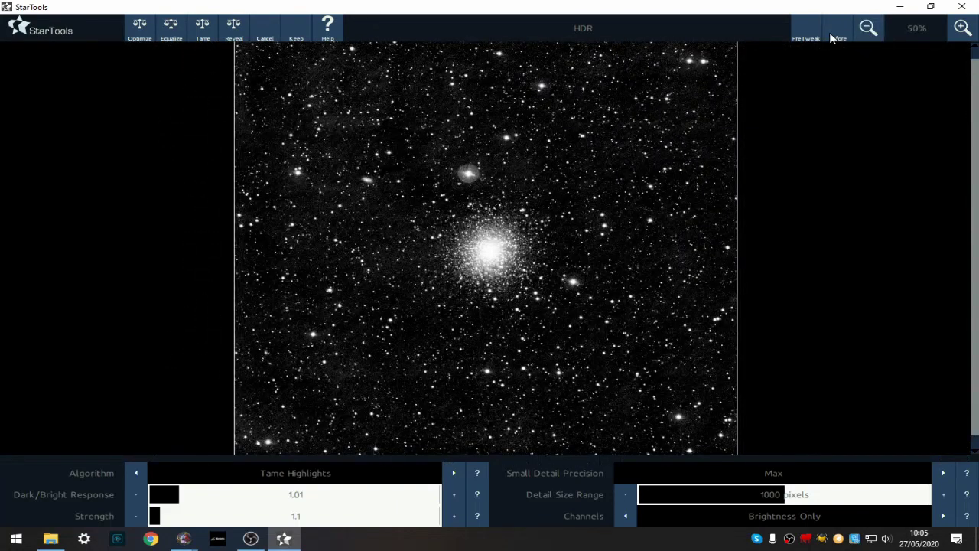
{"action": "left_click", "coordinate": [167, 496]}
{"action": "left_click", "coordinate": [835, 32]}
{"action": "left_click", "coordinate": [835, 33]}
{"action": "left_click", "coordinate": [835, 32]}
{"action": "left_click", "coordinate": [297, 29]}
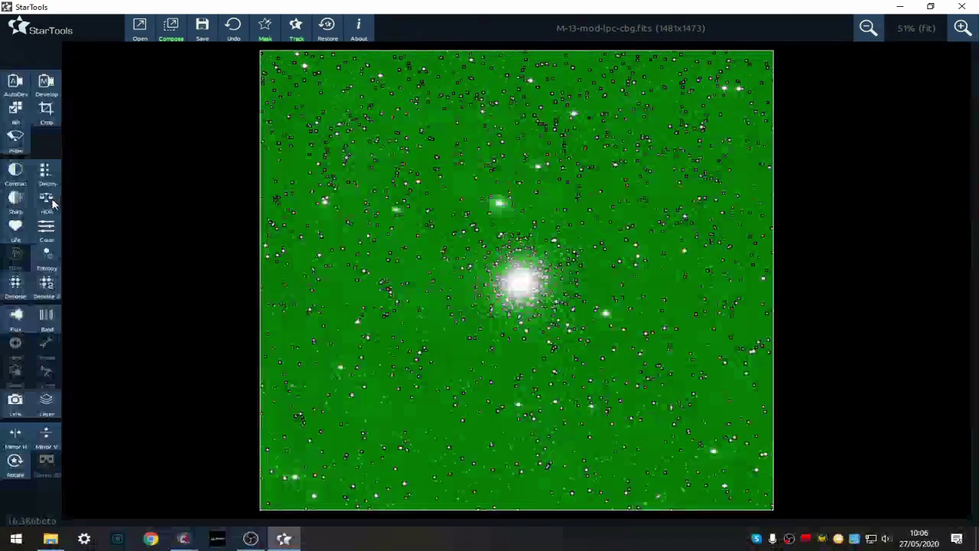
Start another HDR pass with the Optimize Soft algorithm and compare before and after at 100% and 50% zoom.
{"action": "left_click", "coordinate": [52, 202]}
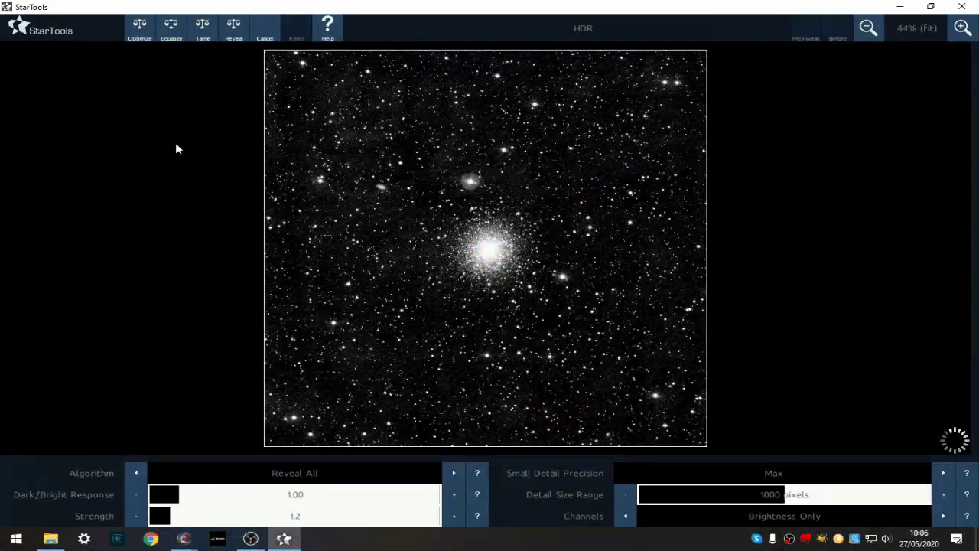
{"action": "left_click", "coordinate": [140, 29]}
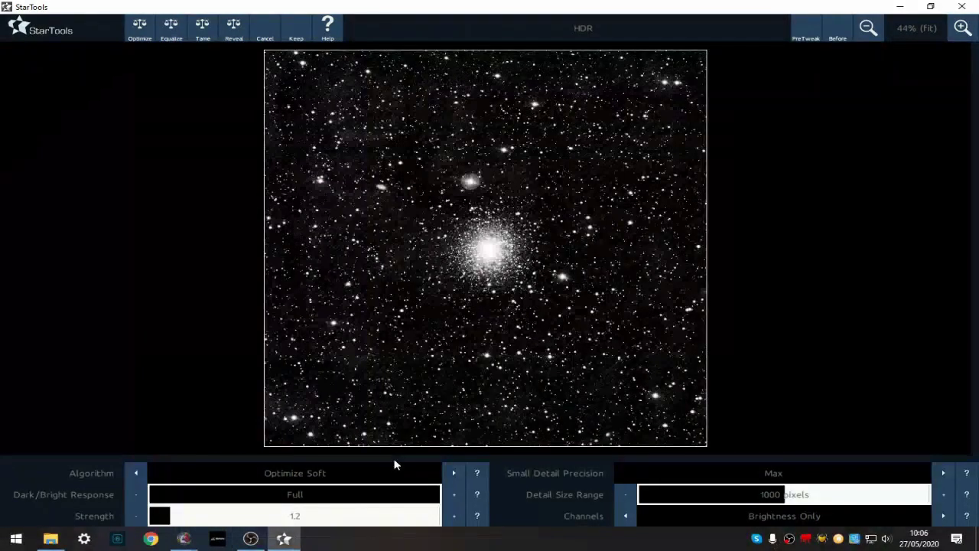
{"action": "left_click", "coordinate": [961, 29]}
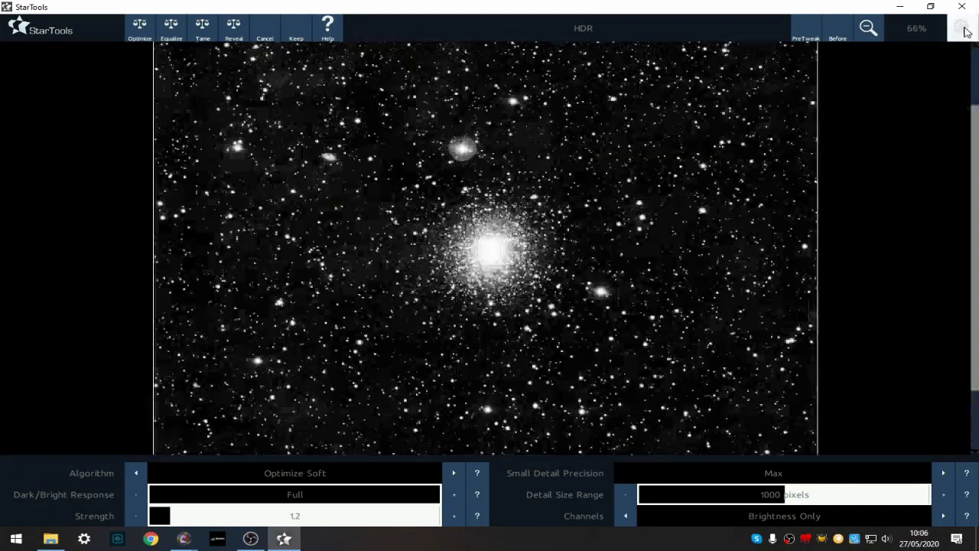
{"action": "left_click", "coordinate": [838, 31]}
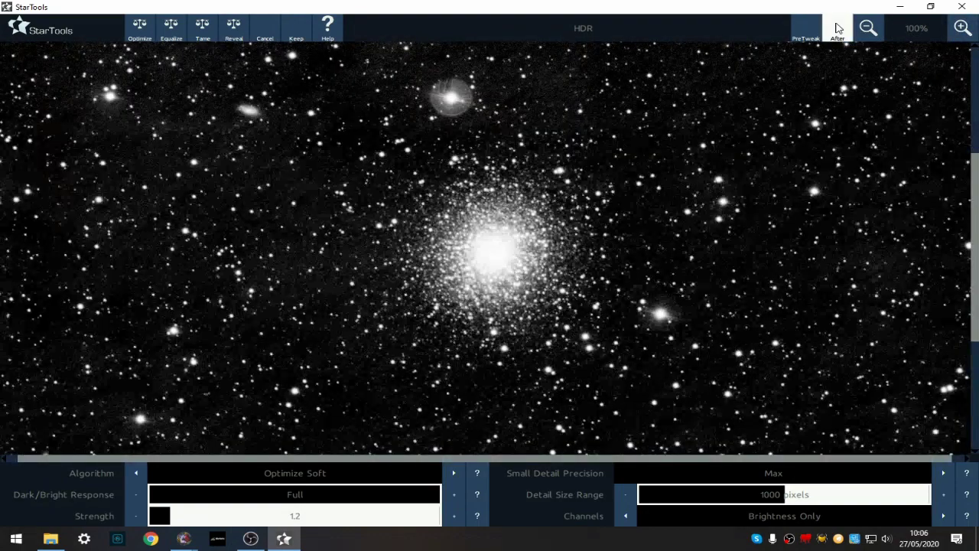
{"action": "left_click", "coordinate": [838, 29]}
{"action": "left_click", "coordinate": [866, 28]}
{"action": "left_click", "coordinate": [838, 37]}
{"action": "left_click", "coordinate": [837, 39]}
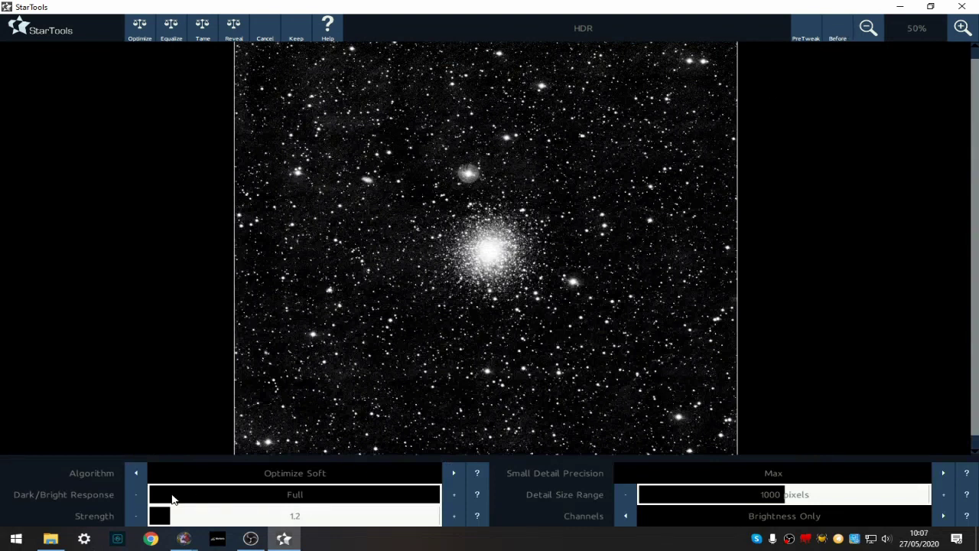
Lower the Optimize Soft strength to 1.1, try a Dark/Bright Response of 4.71 and compare before and after.
{"action": "left_click", "coordinate": [137, 515]}
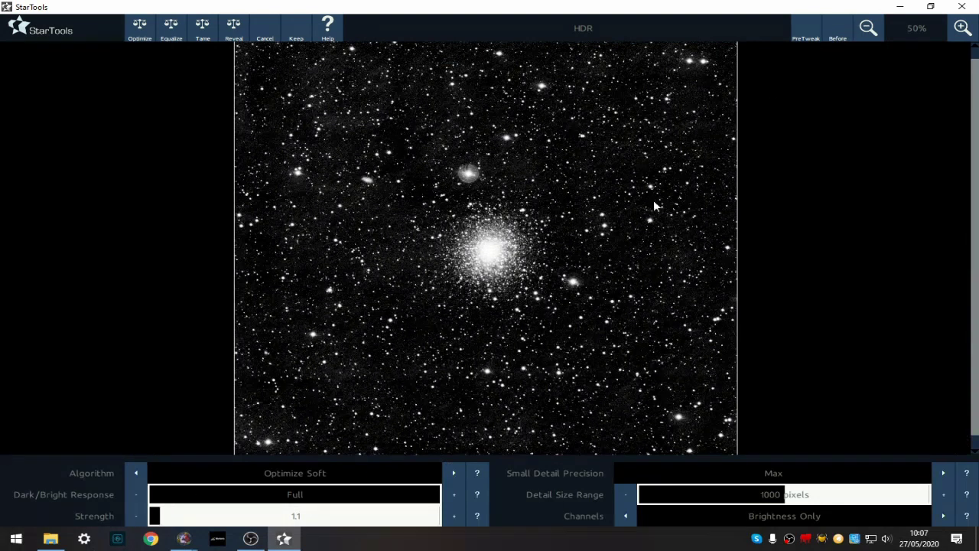
{"action": "left_click", "coordinate": [833, 37]}
{"action": "left_click", "coordinate": [287, 496]}
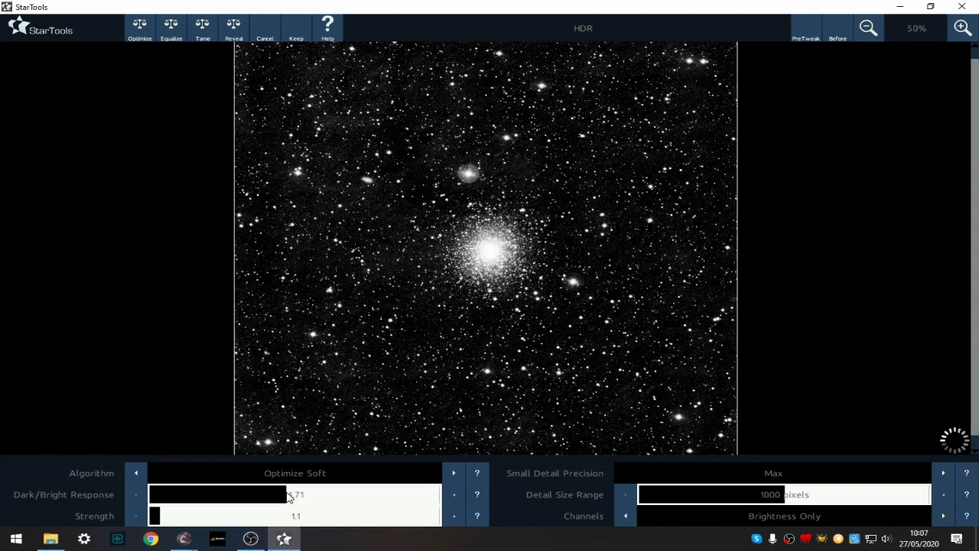
{"action": "left_click", "coordinate": [837, 37]}
{"action": "left_click", "coordinate": [837, 37]}
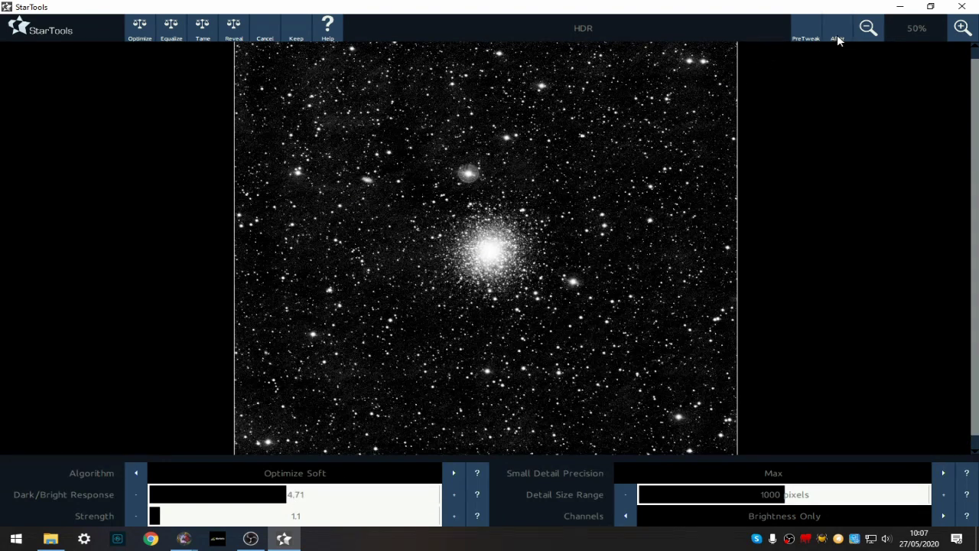
{"action": "left_click", "coordinate": [836, 36]}
{"action": "left_click", "coordinate": [837, 37]}
Reduce the Dark/Bright Response to 2.00, check the cluster before and after up close and keep the Optimize Soft result.
{"action": "left_click", "coordinate": [186, 494]}
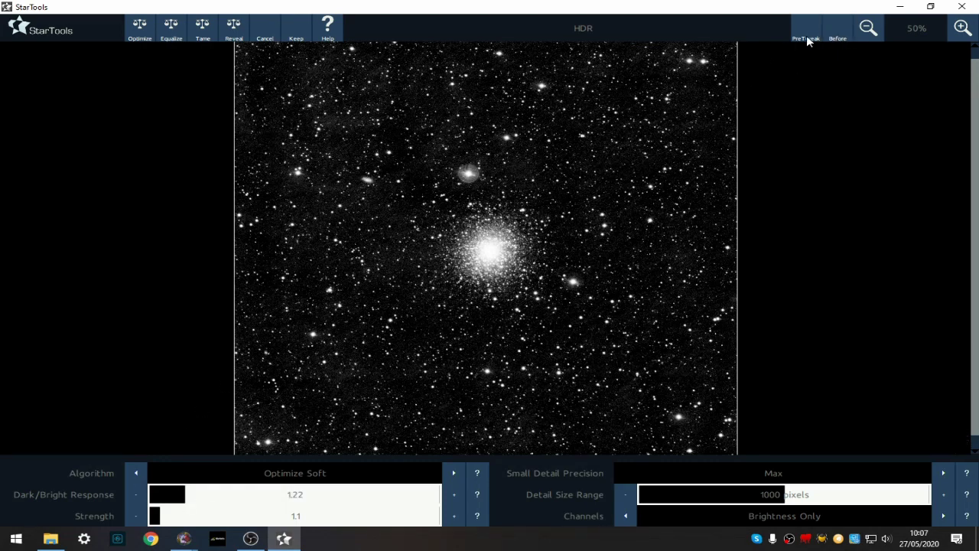
{"action": "left_click", "coordinate": [834, 34]}
{"action": "left_click", "coordinate": [207, 494]}
{"action": "left_click", "coordinate": [454, 494]}
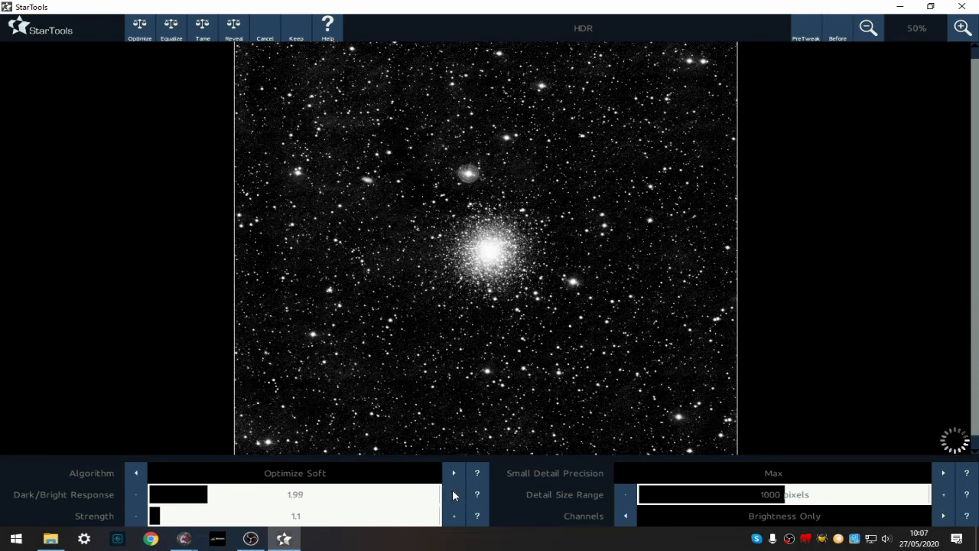
{"action": "left_click", "coordinate": [836, 37]}
{"action": "left_click", "coordinate": [960, 29]}
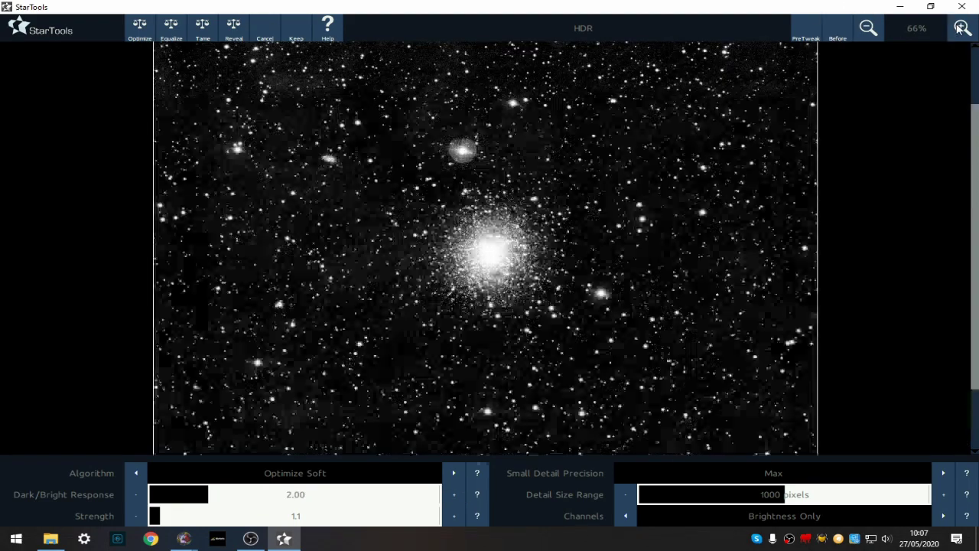
{"action": "left_click", "coordinate": [842, 36]}
{"action": "left_click", "coordinate": [841, 36]}
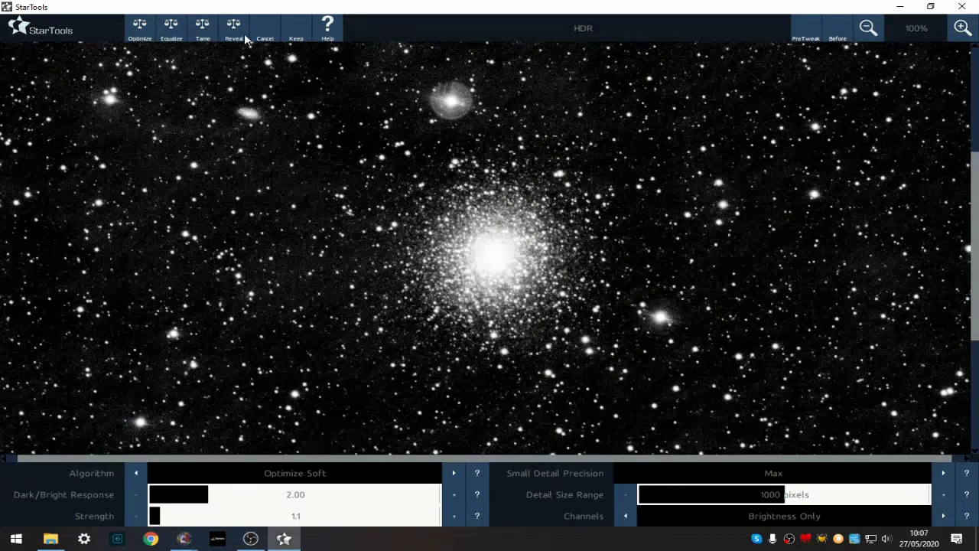
{"action": "left_click", "coordinate": [291, 31]}
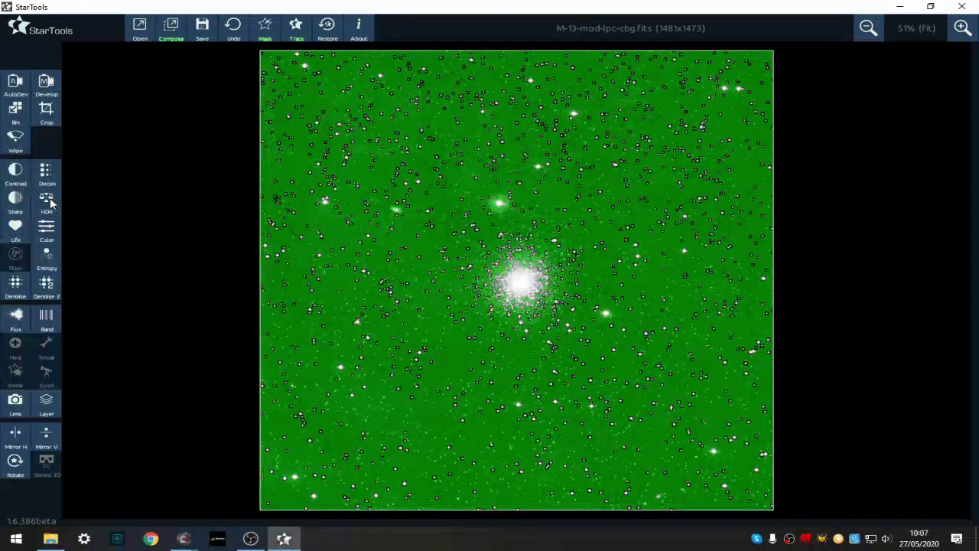
Start a third HDR pass with Reveal DSO Core at strength 1.1 and compare the cluster core before and after.
{"action": "left_click", "coordinate": [48, 201]}
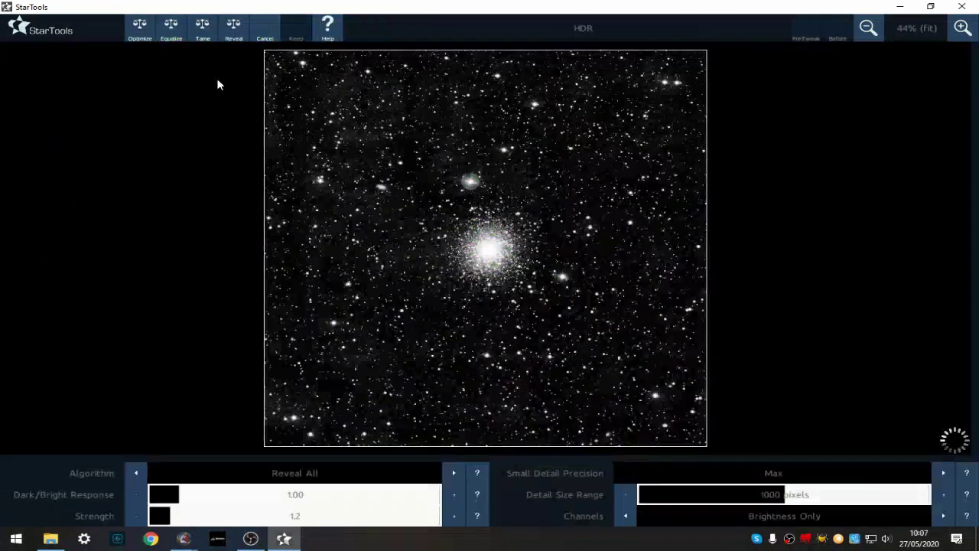
{"action": "left_click", "coordinate": [233, 34]}
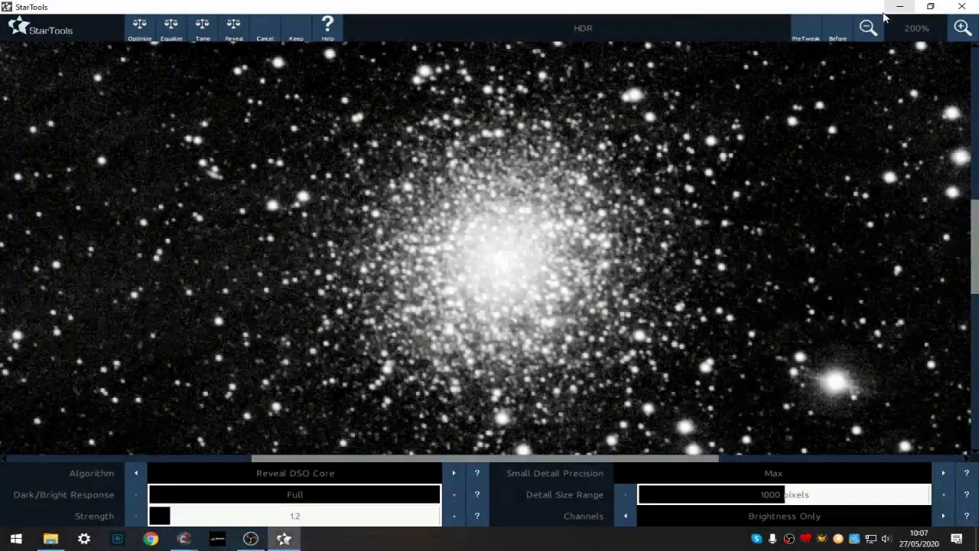
{"action": "left_click", "coordinate": [834, 32]}
{"action": "left_click", "coordinate": [129, 519]}
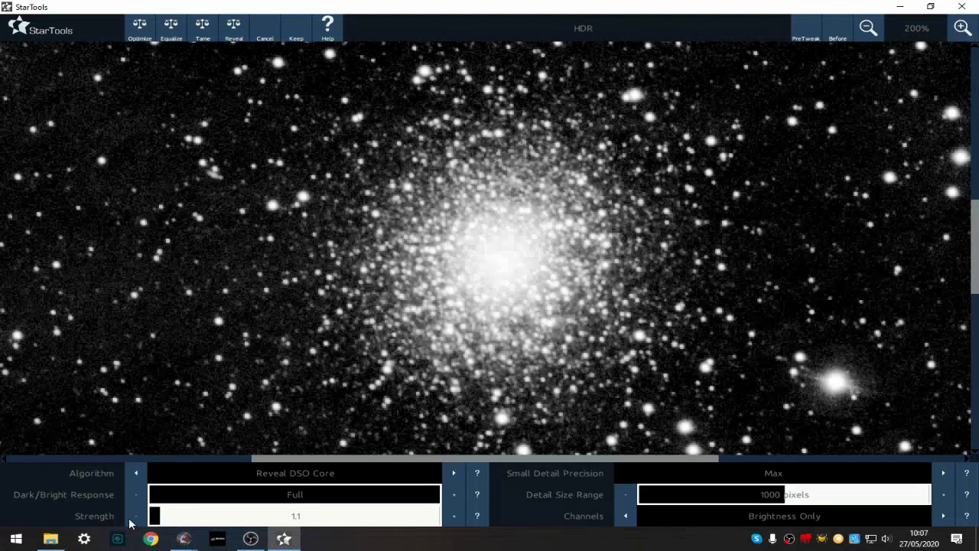
{"action": "left_click", "coordinate": [834, 32]}
{"action": "left_click", "coordinate": [834, 32]}
{"action": "left_click", "coordinate": [834, 32]}
Set the Dark/Bright Response to 5.41, check the core against the original and keep the Reveal DSO Core result.
{"action": "left_click", "coordinate": [295, 498]}
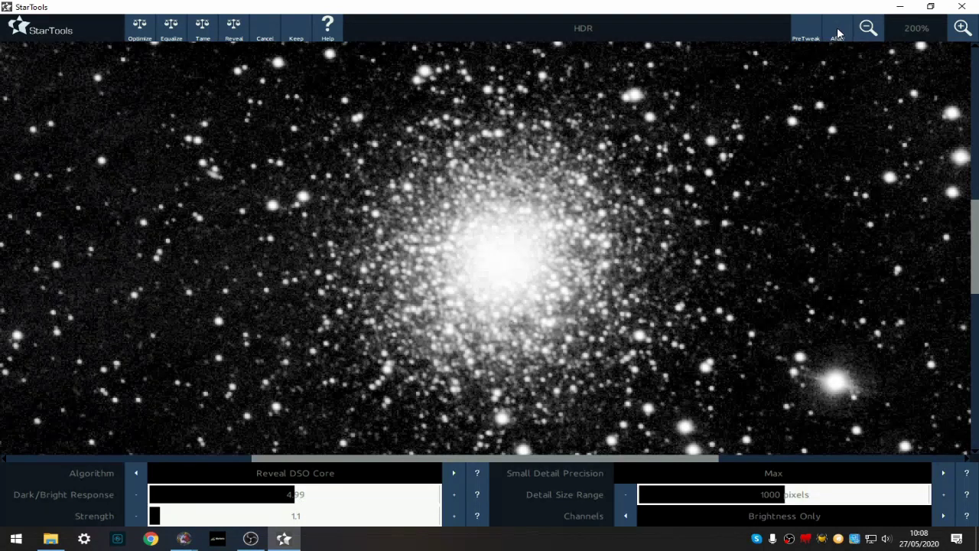
{"action": "left_click", "coordinate": [307, 494]}
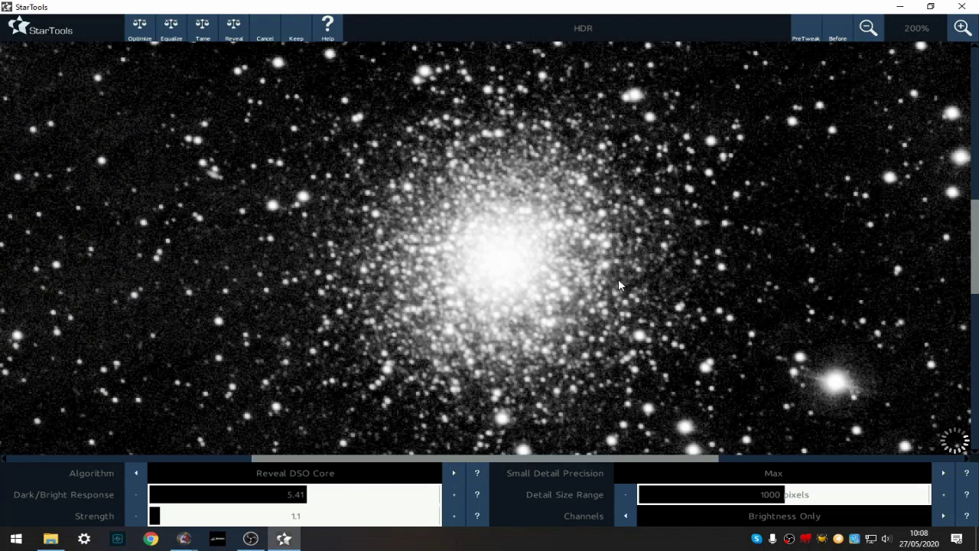
{"action": "left_click", "coordinate": [837, 30]}
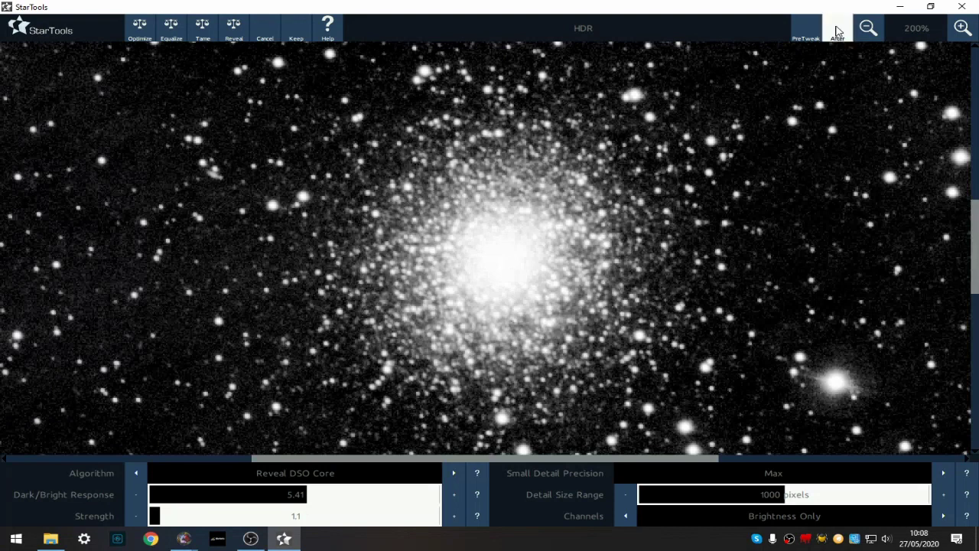
{"action": "left_click", "coordinate": [298, 31]}
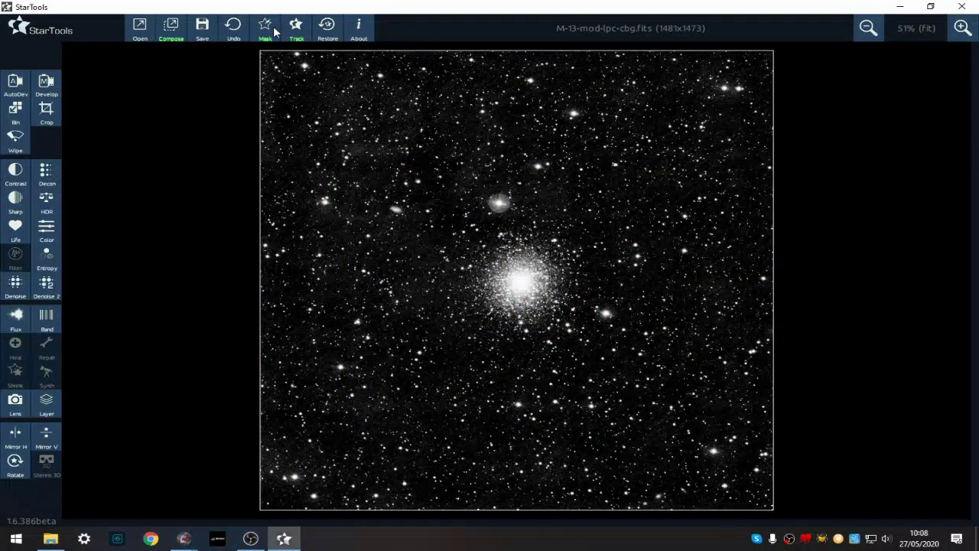
Open the mask editor, invert the mask so only the stars are selected and shrink it once.
{"action": "left_click", "coordinate": [266, 30]}
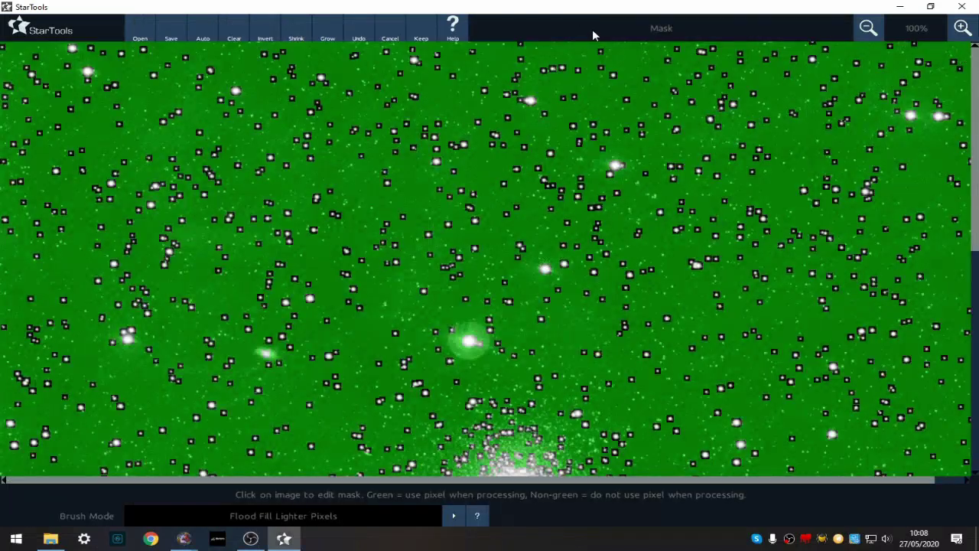
{"action": "left_click", "coordinate": [265, 36]}
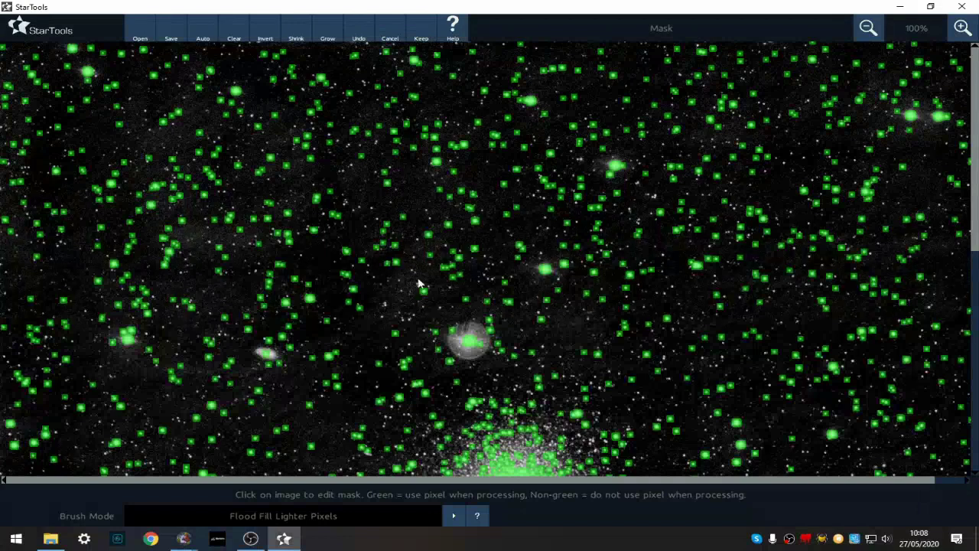
{"action": "left_click", "coordinate": [293, 39]}
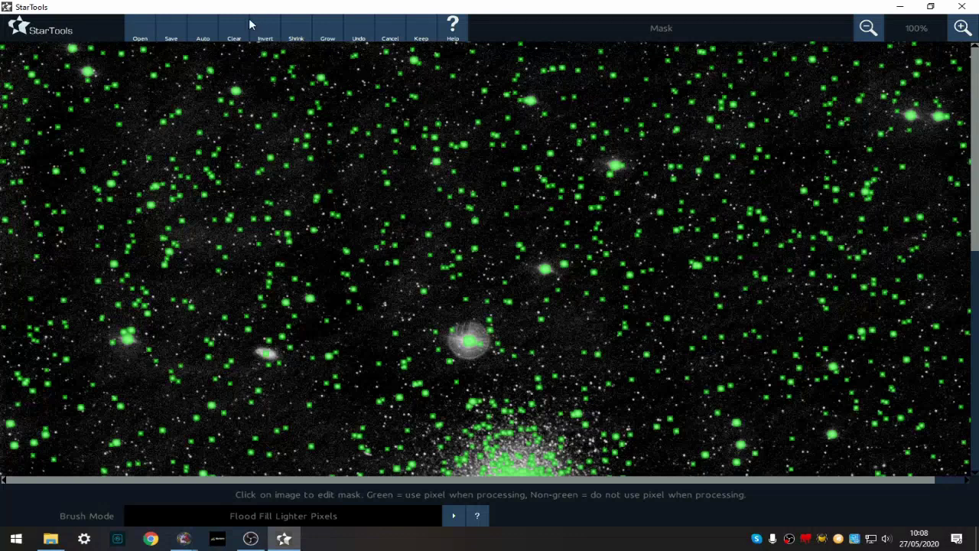
Generate an automatic Stars mask with Old Mask set to Add New To Old and Filter Sensitivity 20.
{"action": "left_click", "coordinate": [198, 29]}
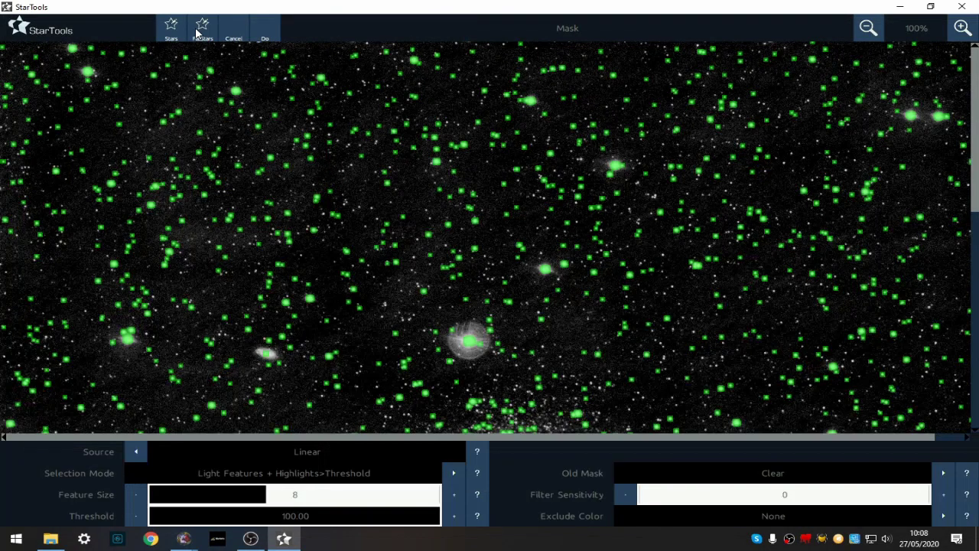
{"action": "left_click", "coordinate": [172, 29]}
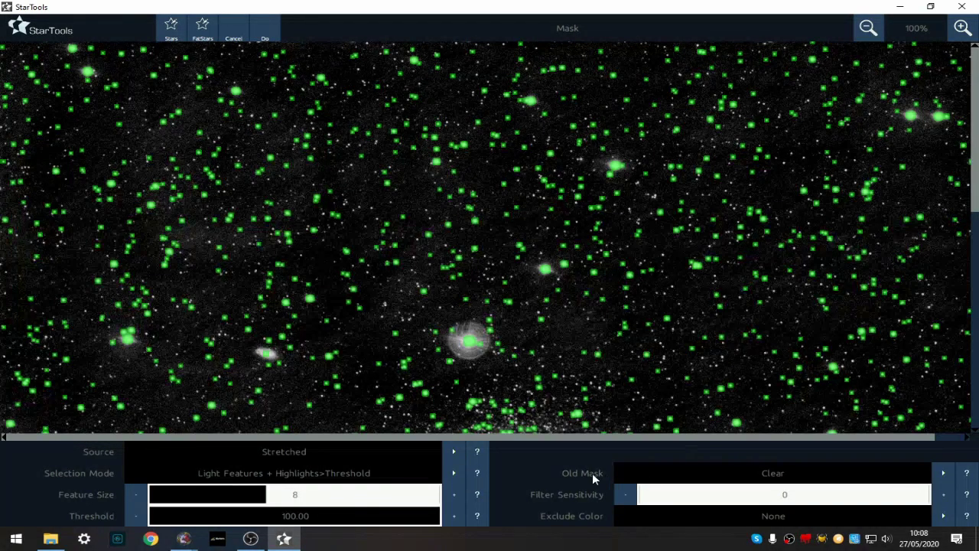
{"action": "left_click", "coordinate": [943, 472]}
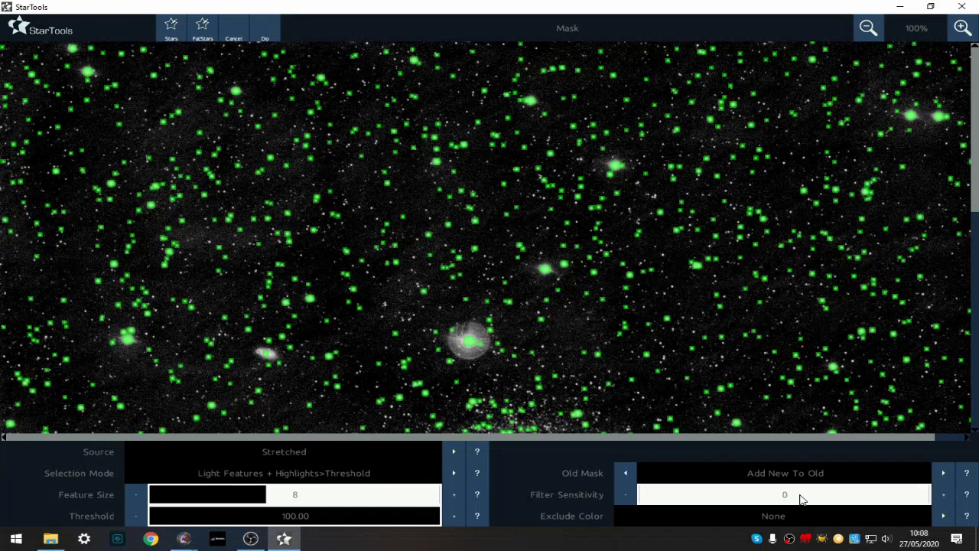
{"action": "left_click", "coordinate": [801, 499]}
{"action": "left_click", "coordinate": [944, 498]}
{"action": "left_click", "coordinate": [944, 497]}
{"action": "left_click", "coordinate": [945, 497]}
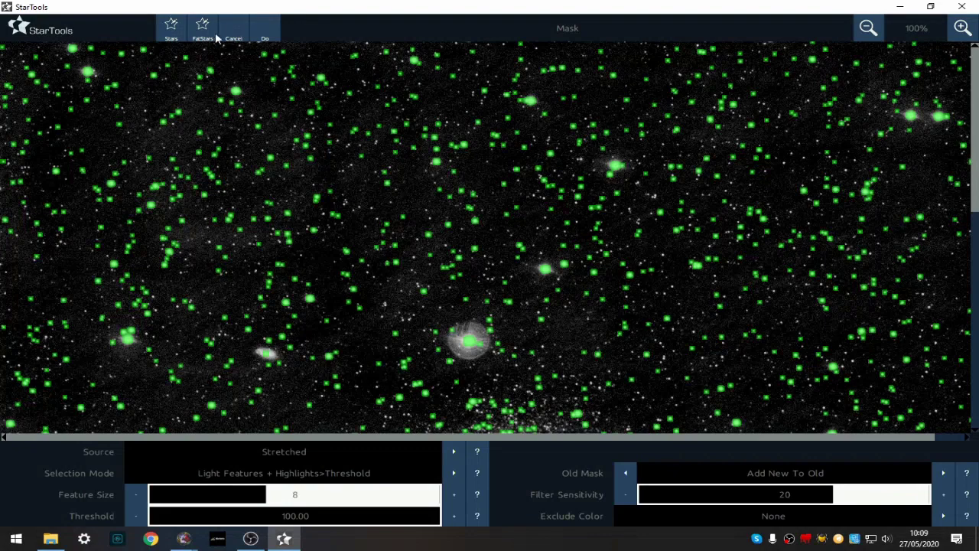
{"action": "left_click", "coordinate": [266, 34]}
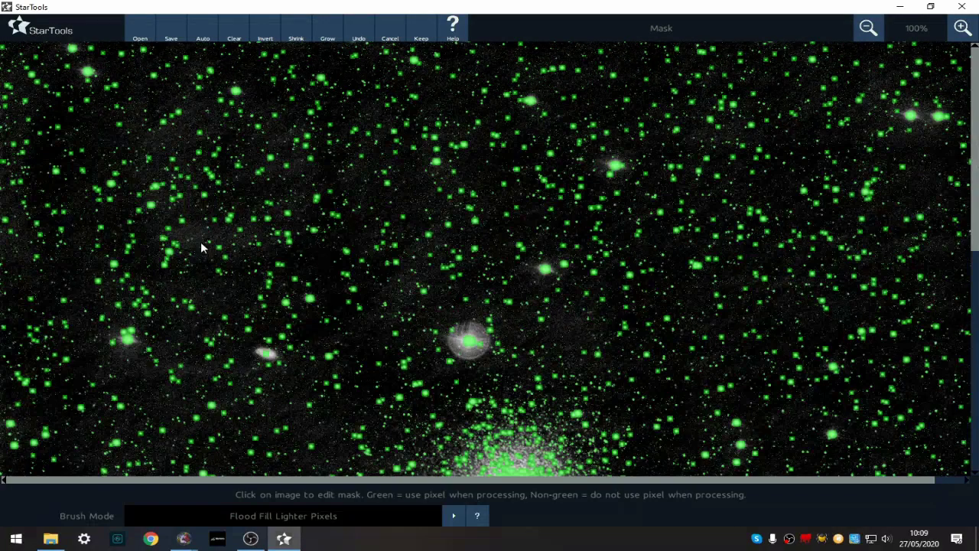
Save the star mask as M-13-mod-lpc-cbg_mask.tiff and keep it.
{"action": "left_click_drag", "start_coordinate": [975, 130], "coordinate": [977, 150]}
{"action": "left_click", "coordinate": [171, 29]}
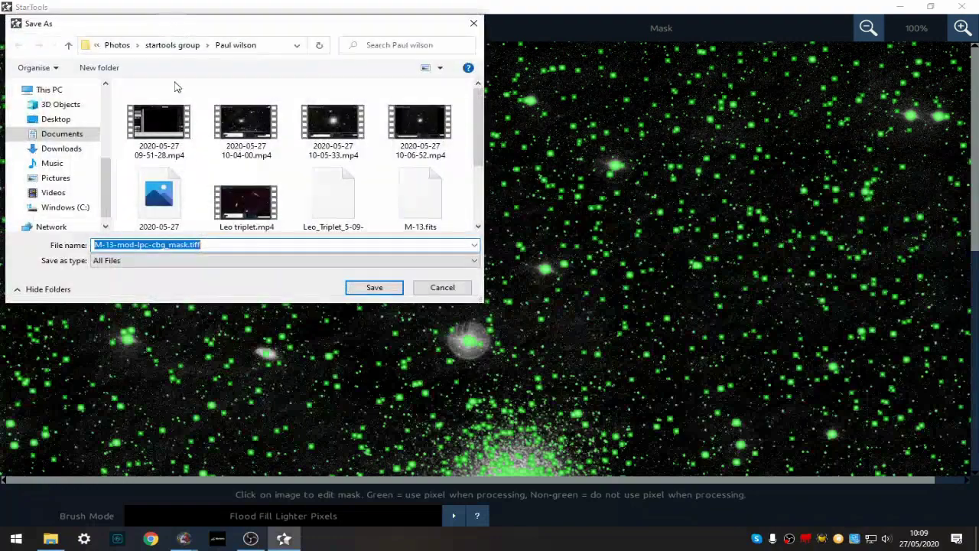
{"action": "left_click", "coordinate": [374, 290]}
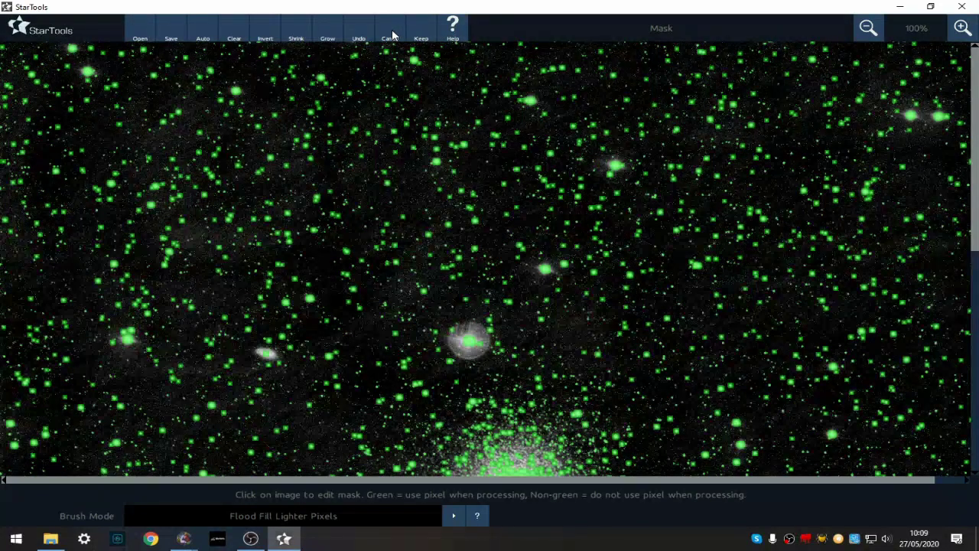
{"action": "left_click", "coordinate": [422, 34]}
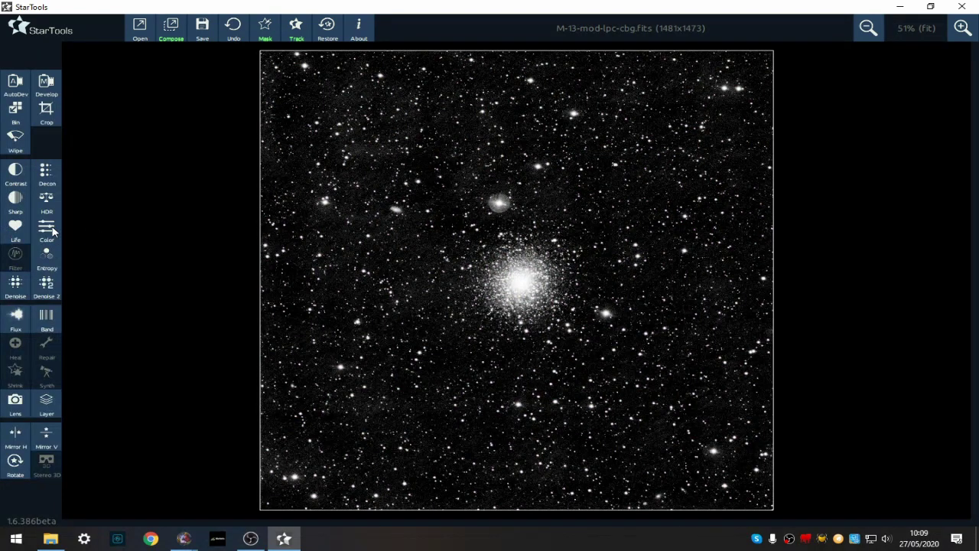
Start the Color module with the mask filled completely and reduce Dark Saturation to 1.00.
{"action": "left_click", "coordinate": [46, 230]}
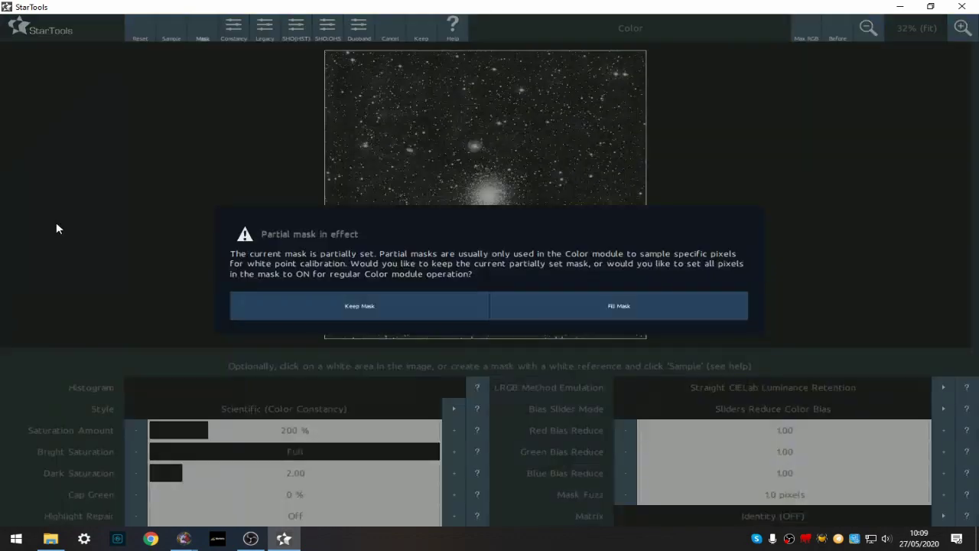
{"action": "left_click", "coordinate": [599, 306]}
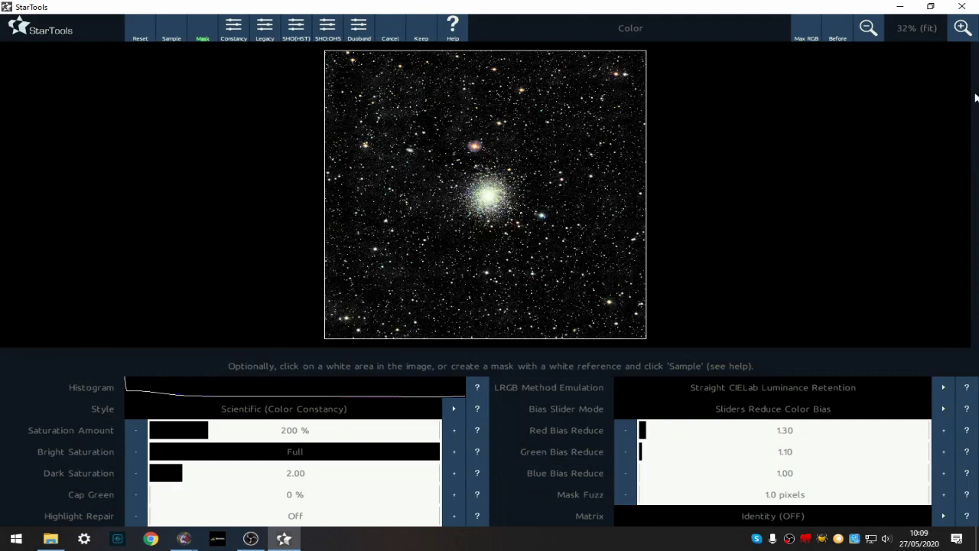
{"action": "left_click", "coordinate": [965, 36]}
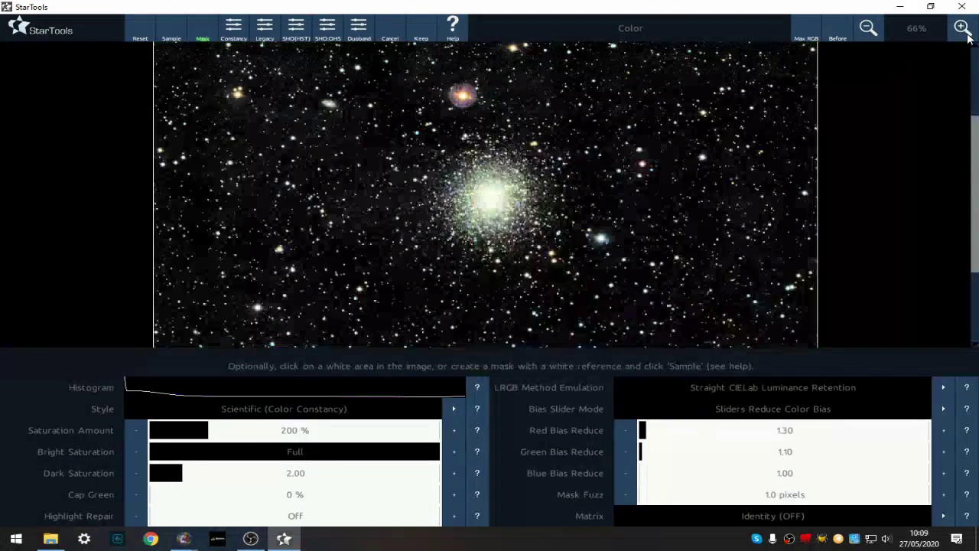
{"action": "left_click", "coordinate": [965, 37]}
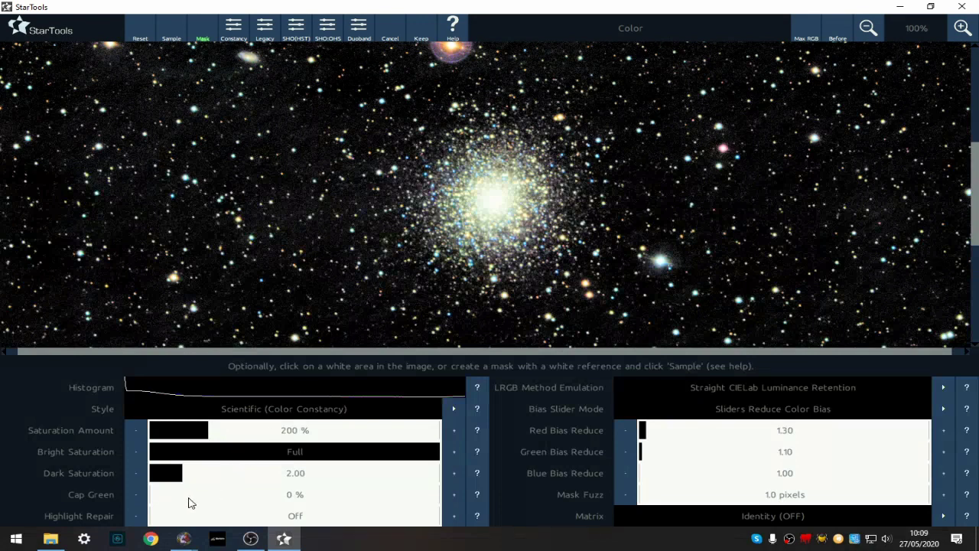
{"action": "left_click_drag", "start_coordinate": [160, 482], "coordinate": [126, 476]}
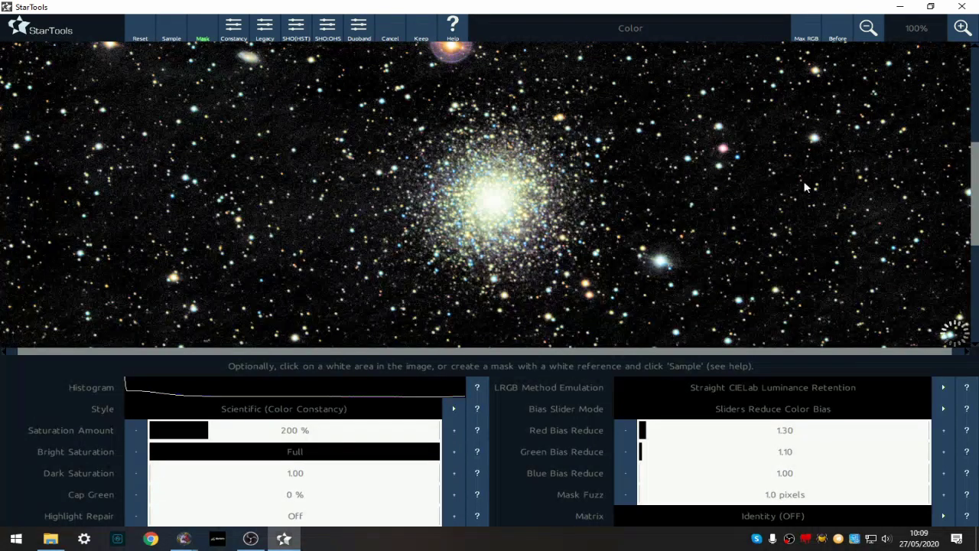
Lower the Red Bias Reduce to 1.20 while judging the star colours in the cluster up close.
{"action": "left_click", "coordinate": [868, 28]}
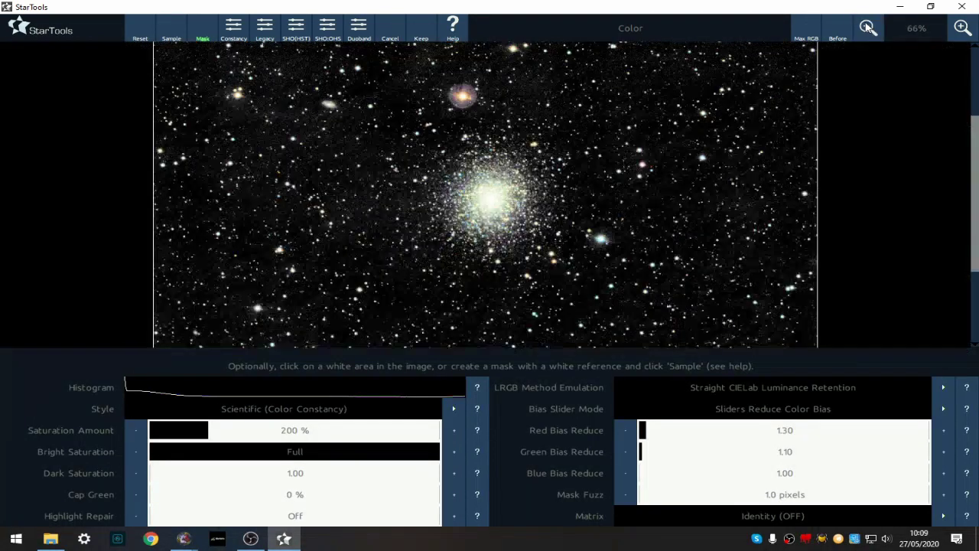
{"action": "left_click", "coordinate": [868, 28]}
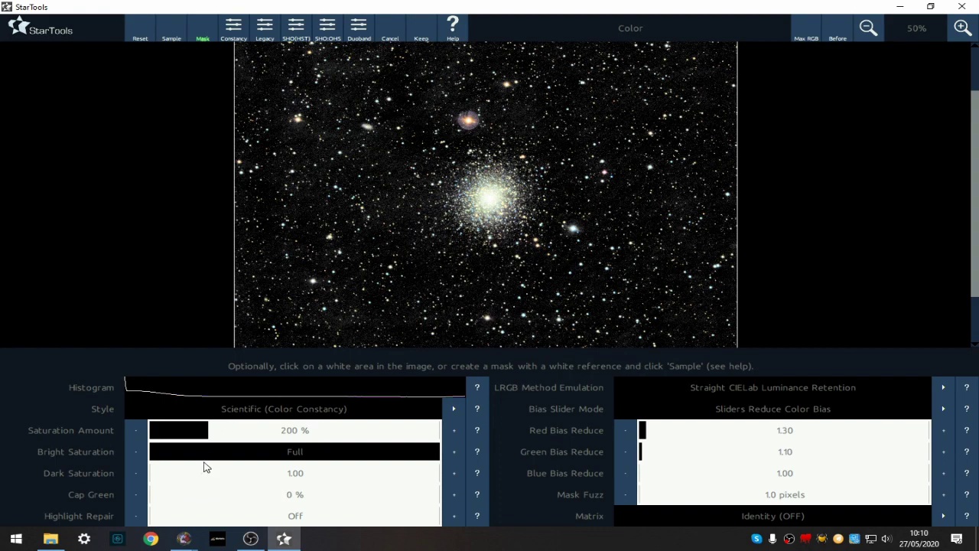
{"action": "left_click", "coordinate": [964, 28]}
{"action": "left_click", "coordinate": [963, 27]}
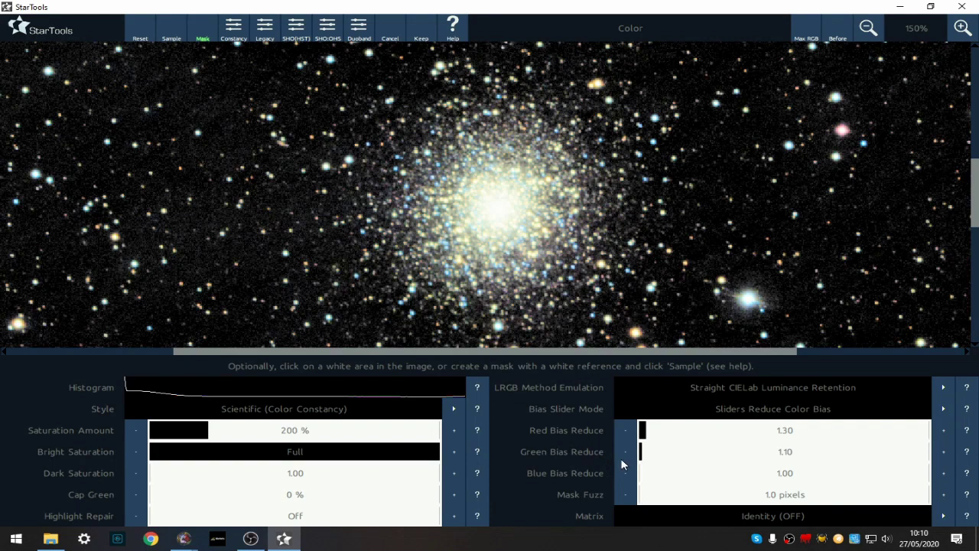
{"action": "left_click", "coordinate": [626, 430]}
{"action": "left_click", "coordinate": [625, 430]}
{"action": "left_click", "coordinate": [626, 430]}
{"action": "left_click", "coordinate": [626, 430]}
{"action": "left_click", "coordinate": [625, 430]}
{"action": "left_click", "coordinate": [626, 430]}
{"action": "left_click", "coordinate": [625, 429]}
{"action": "left_click", "coordinate": [626, 430]}
{"action": "left_click", "coordinate": [626, 430]}
{"action": "left_click", "coordinate": [626, 429]}
Compare the colour with the original, inspect the cluster and surrounding stars up close and keep the Color result.
{"action": "left_click", "coordinate": [868, 27]}
{"action": "left_click", "coordinate": [868, 28]}
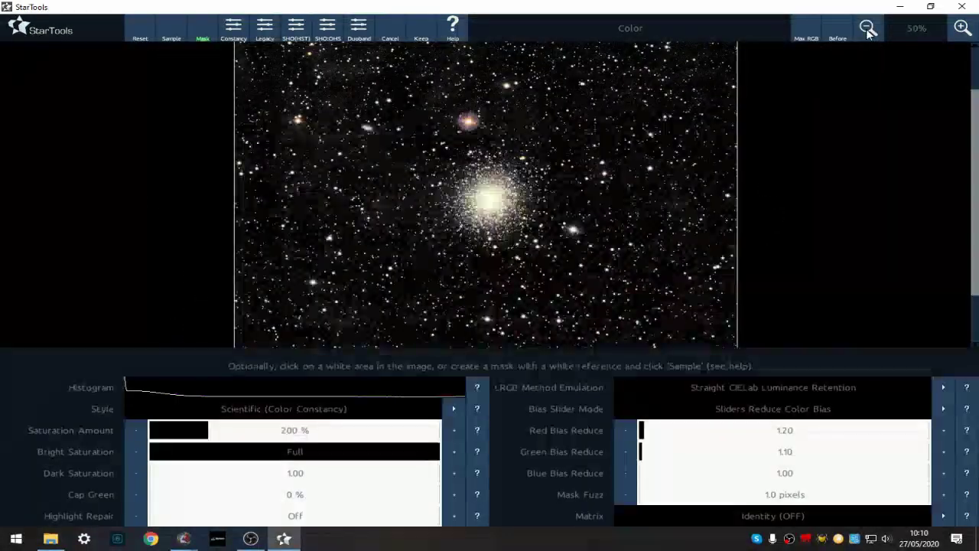
{"action": "left_click", "coordinate": [834, 35]}
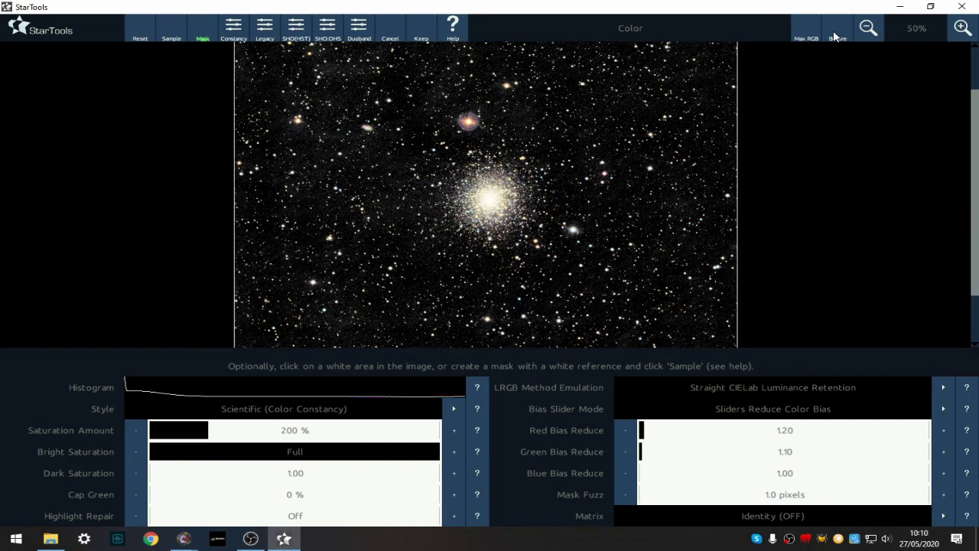
{"action": "left_click", "coordinate": [956, 31]}
{"action": "left_click", "coordinate": [956, 31]}
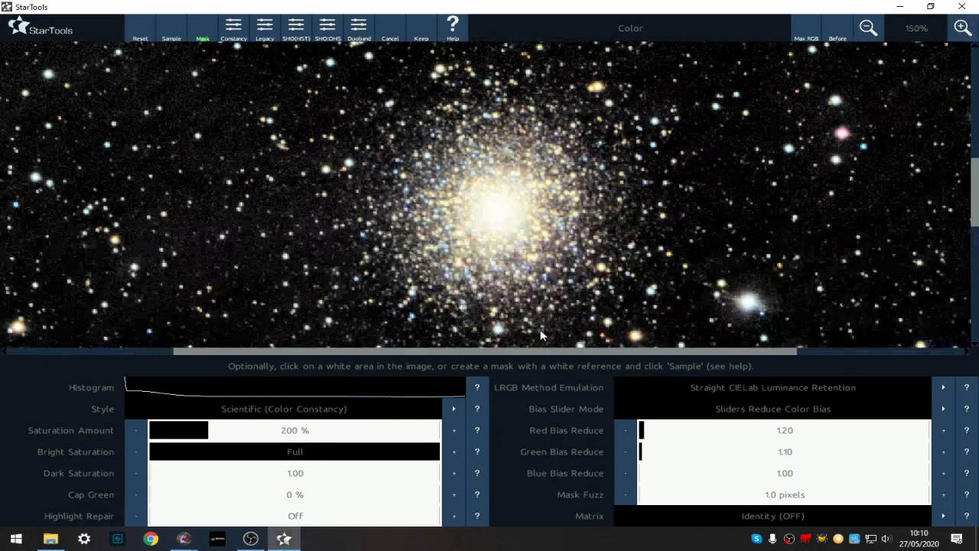
{"action": "left_click_drag", "start_coordinate": [560, 353], "coordinate": [383, 373]}
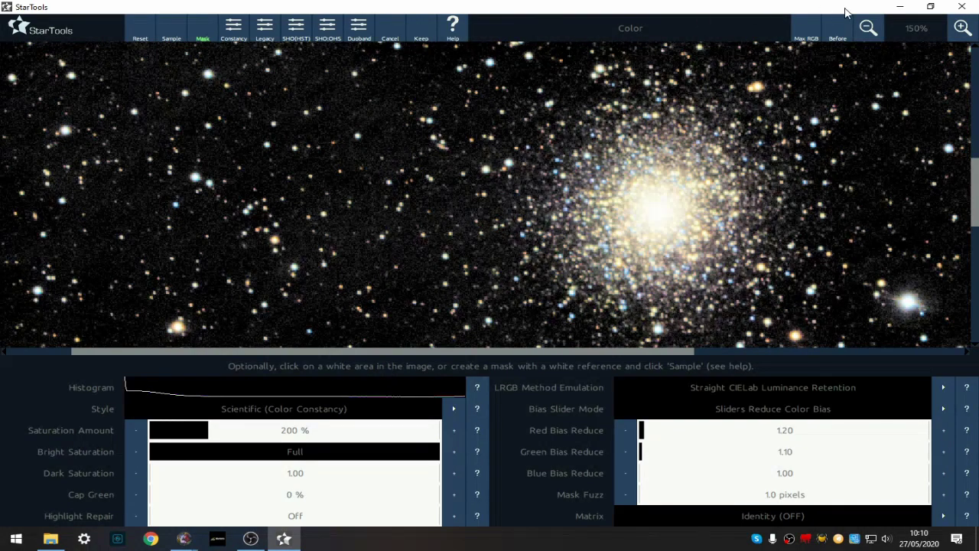
{"action": "left_click", "coordinate": [867, 28]}
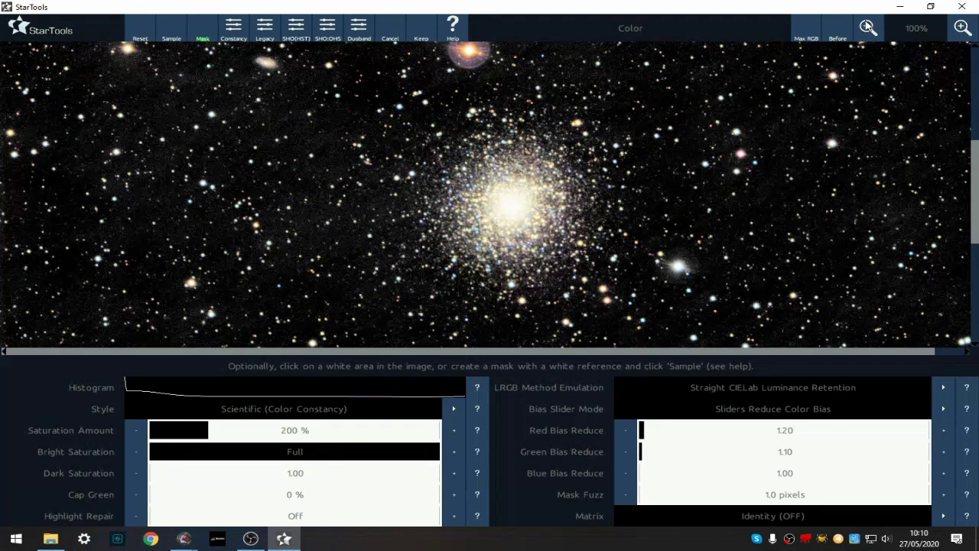
{"action": "left_click", "coordinate": [867, 27]}
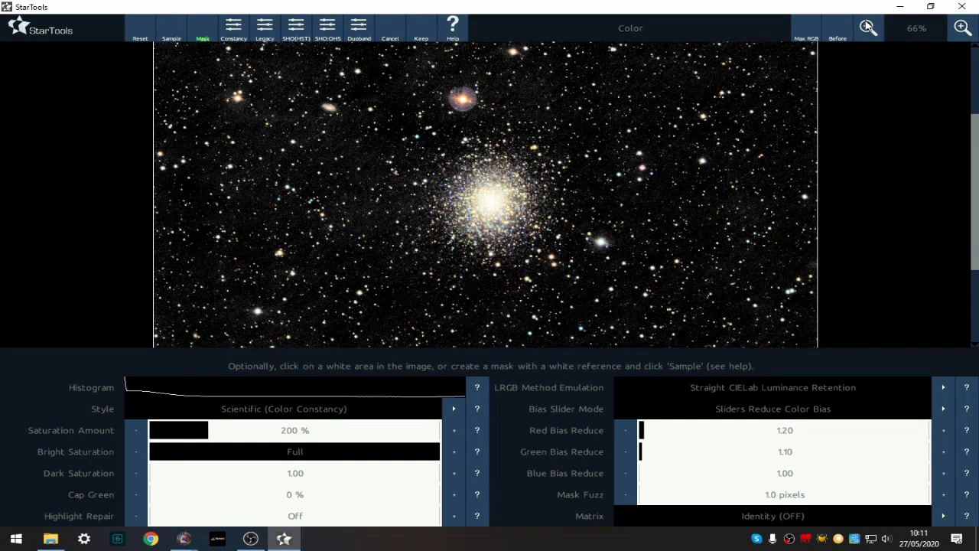
{"action": "left_click", "coordinate": [867, 27]}
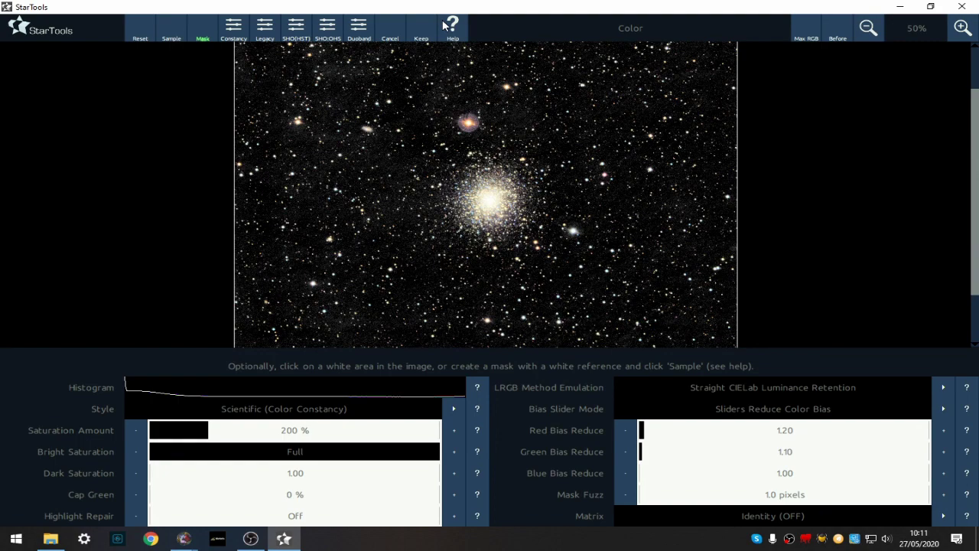
{"action": "left_click", "coordinate": [419, 32]}
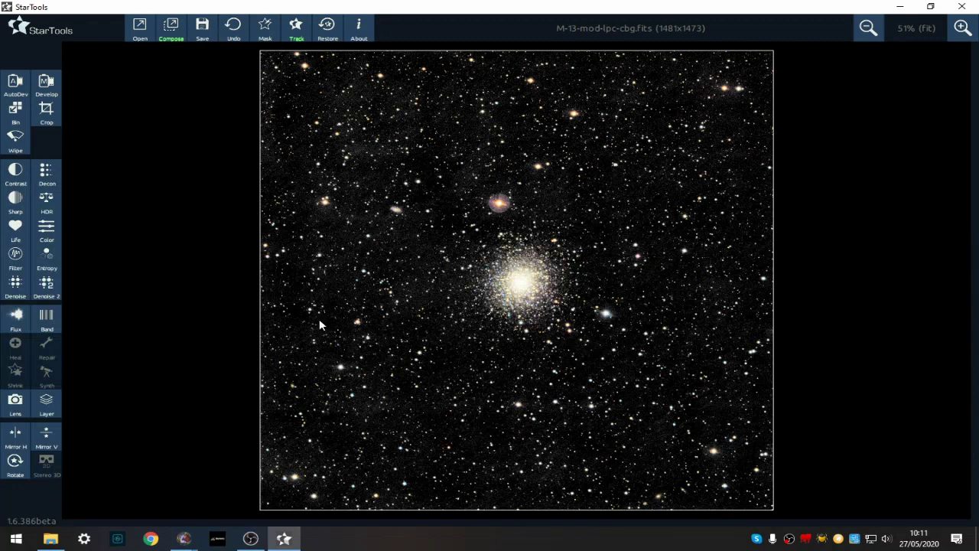
Stop tracking with De-noise Classic, calibrate the Grain Size on the cluster to about 15 pixels and continue to the noise reduction settings.
{"action": "left_click", "coordinate": [296, 32]}
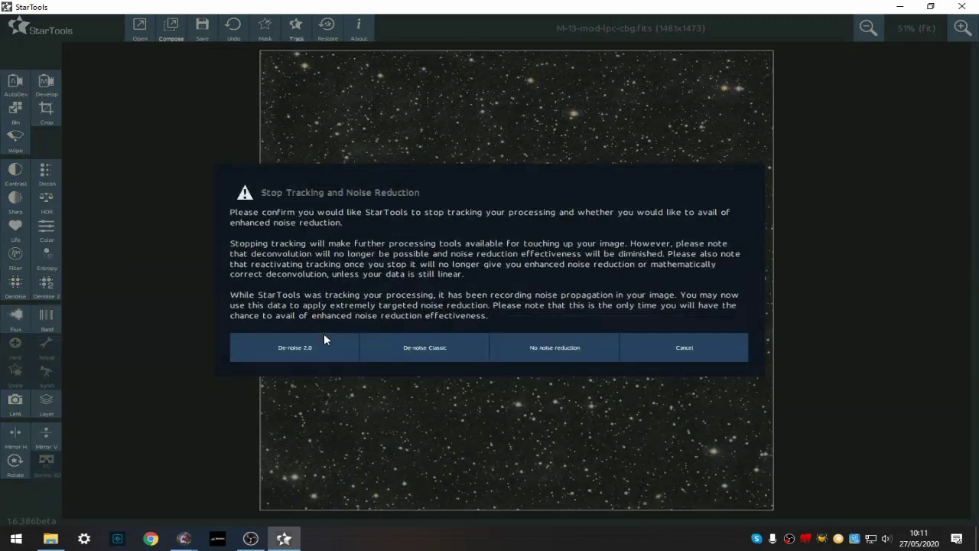
{"action": "left_click", "coordinate": [423, 353]}
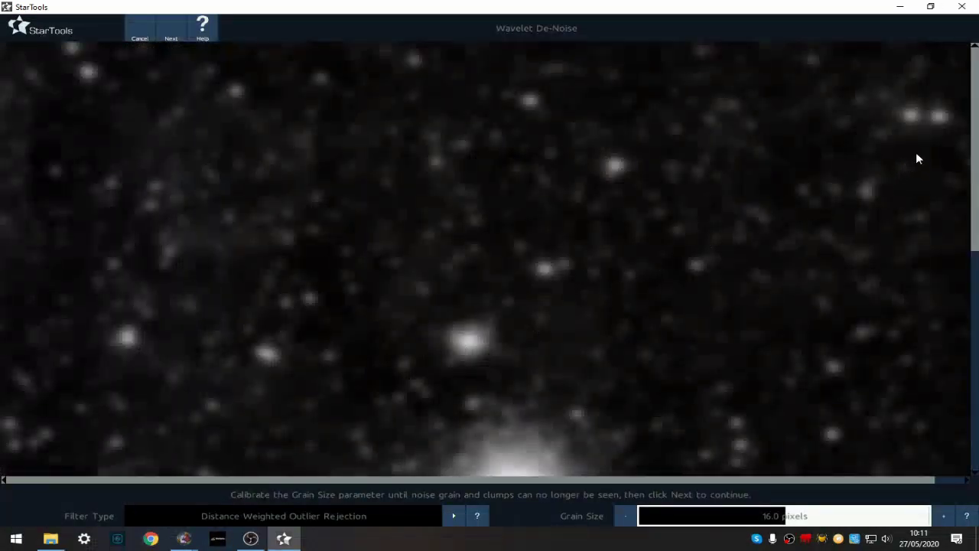
{"action": "left_click_drag", "start_coordinate": [977, 133], "coordinate": [977, 280]}
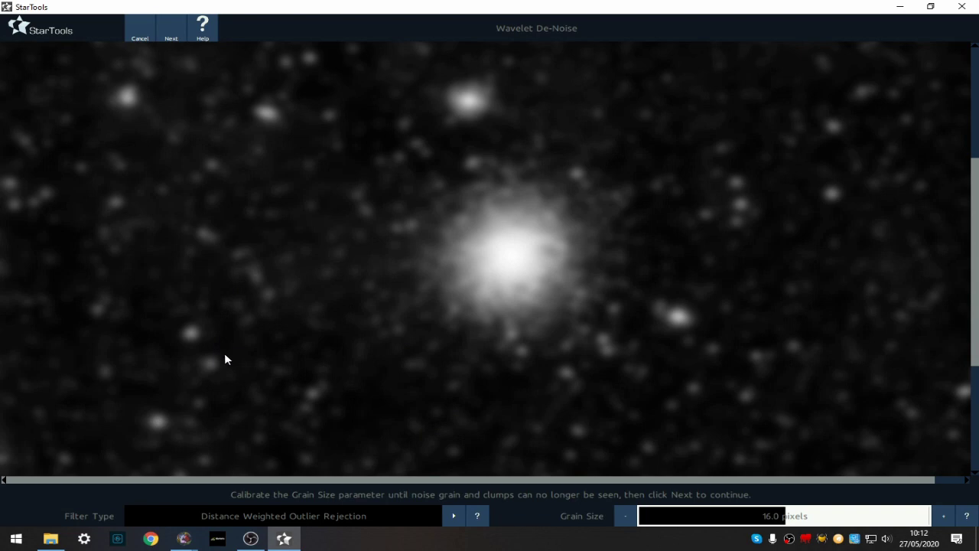
{"action": "left_click", "coordinate": [651, 518]}
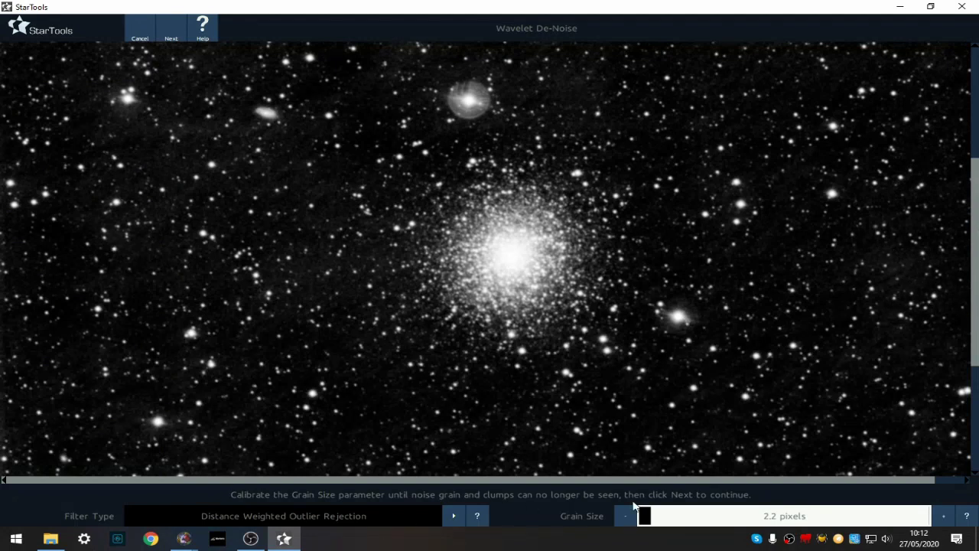
{"action": "left_click", "coordinate": [722, 518]}
{"action": "left_click", "coordinate": [742, 518]}
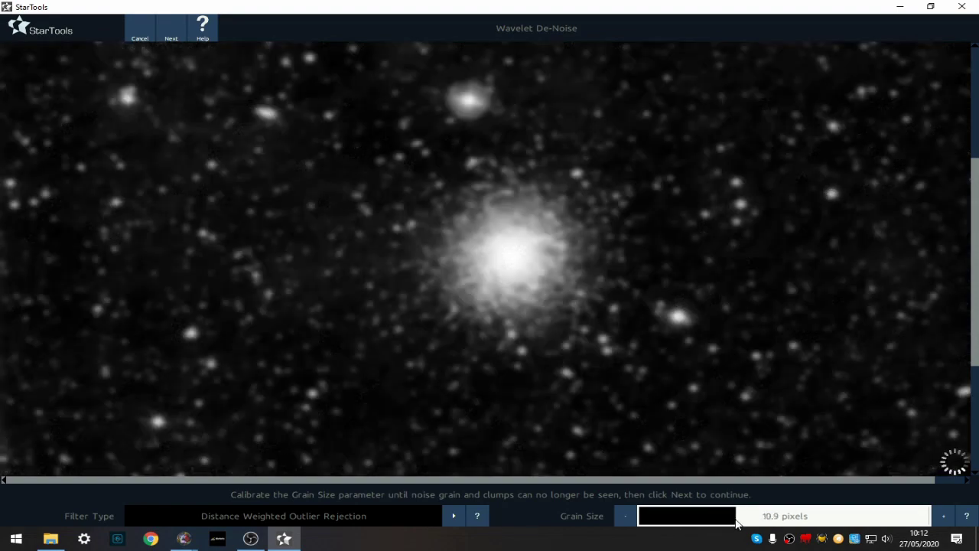
{"action": "left_click", "coordinate": [766, 520]}
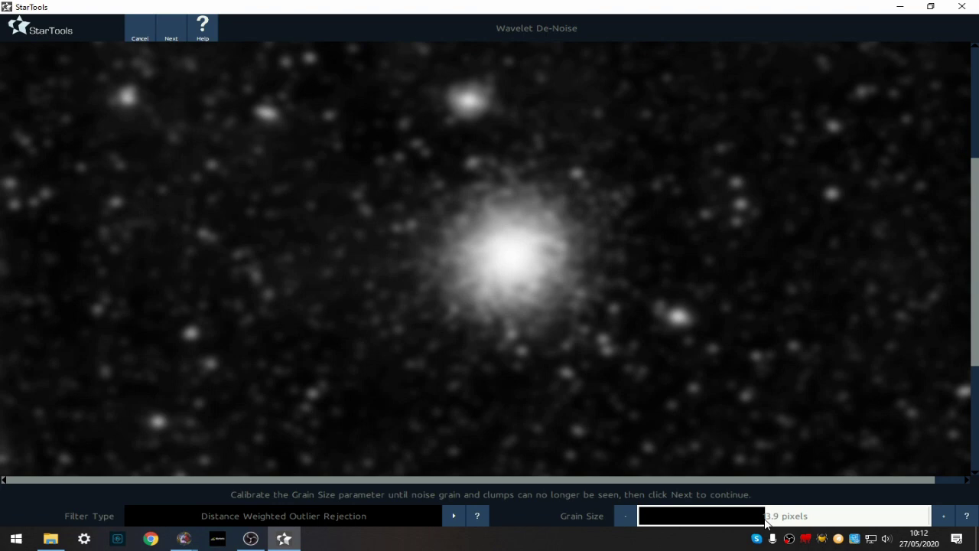
{"action": "left_click", "coordinate": [770, 520]}
{"action": "left_click", "coordinate": [774, 520]}
{"action": "left_click", "coordinate": [171, 30]}
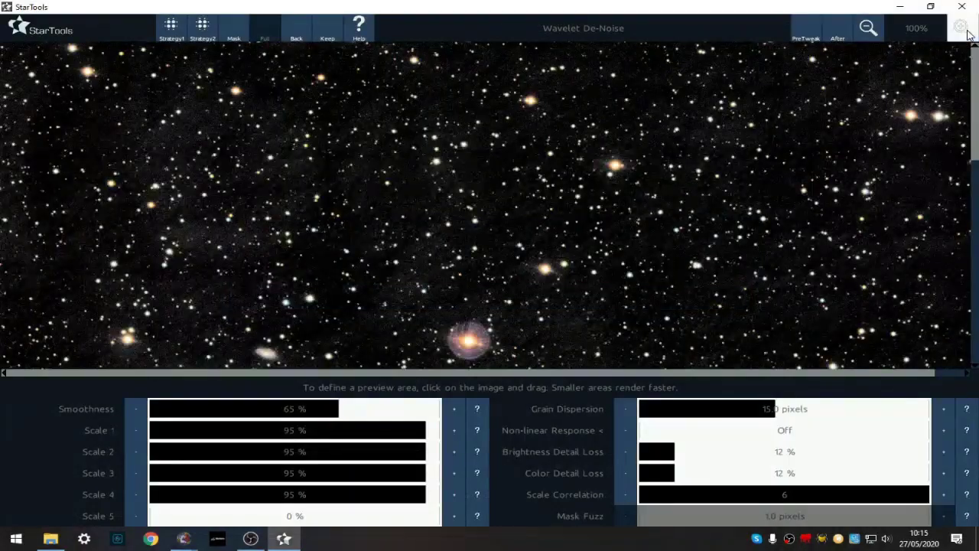
Examine the background noise and stars up close before and after the Wavelet De-Noise.
{"action": "left_click", "coordinate": [964, 31]}
{"action": "left_click", "coordinate": [964, 31]}
{"action": "left_click", "coordinate": [836, 31]}
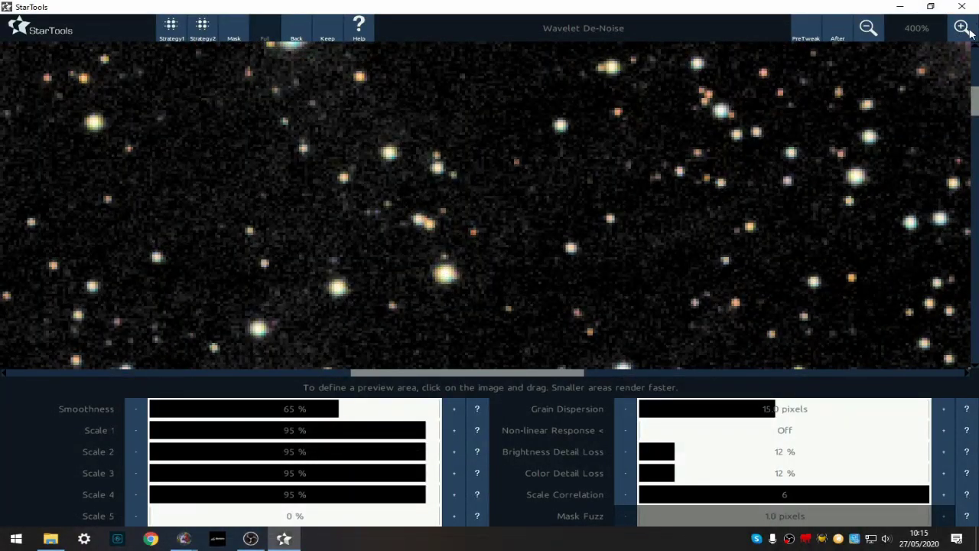
Compare the denoised image with the original at pixel level and in full, and keep the Wavelet De-Noise result.
{"action": "left_click", "coordinate": [965, 29]}
{"action": "left_click", "coordinate": [966, 29]}
{"action": "left_click", "coordinate": [833, 32]}
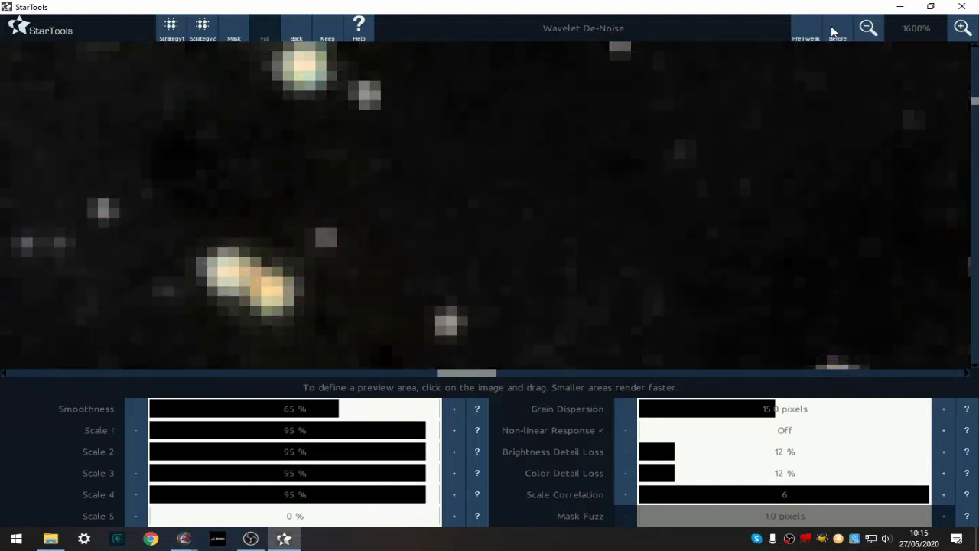
{"action": "left_click", "coordinate": [835, 32]}
{"action": "left_click", "coordinate": [837, 31]}
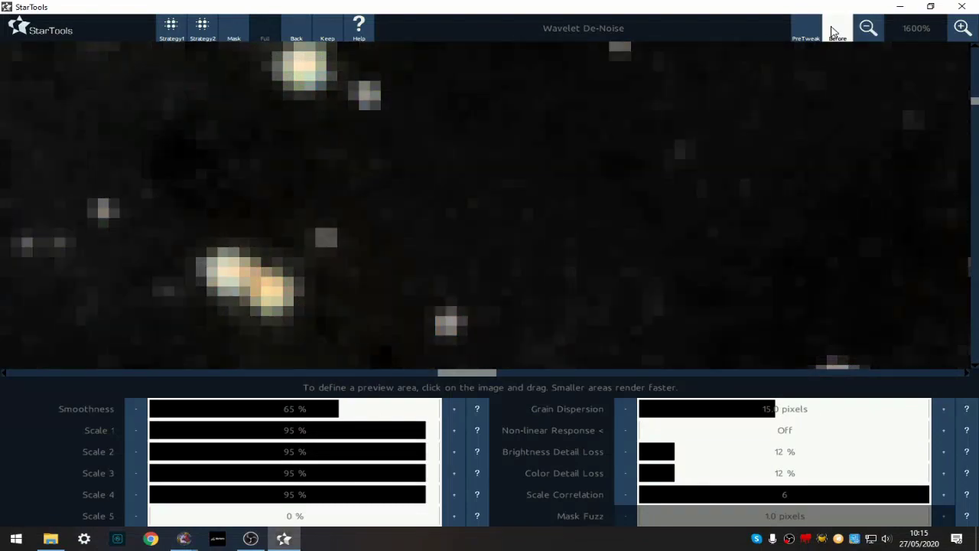
{"action": "left_click", "coordinate": [839, 30]}
{"action": "left_click", "coordinate": [868, 28]}
{"action": "left_click", "coordinate": [867, 28]}
{"action": "left_click", "coordinate": [867, 28]}
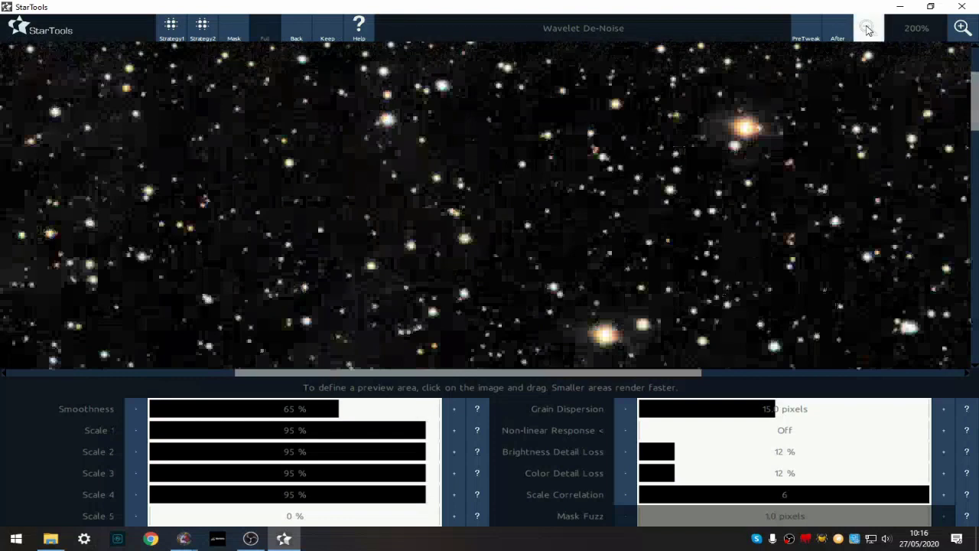
{"action": "left_click", "coordinate": [868, 27]}
{"action": "left_click", "coordinate": [840, 32]}
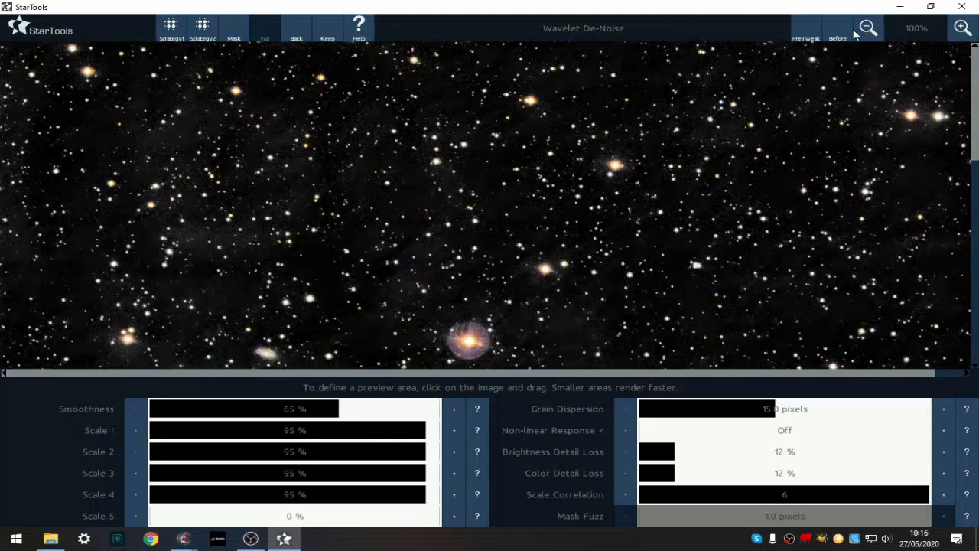
{"action": "left_click", "coordinate": [867, 29]}
{"action": "left_click", "coordinate": [868, 29]}
{"action": "left_click", "coordinate": [867, 28]}
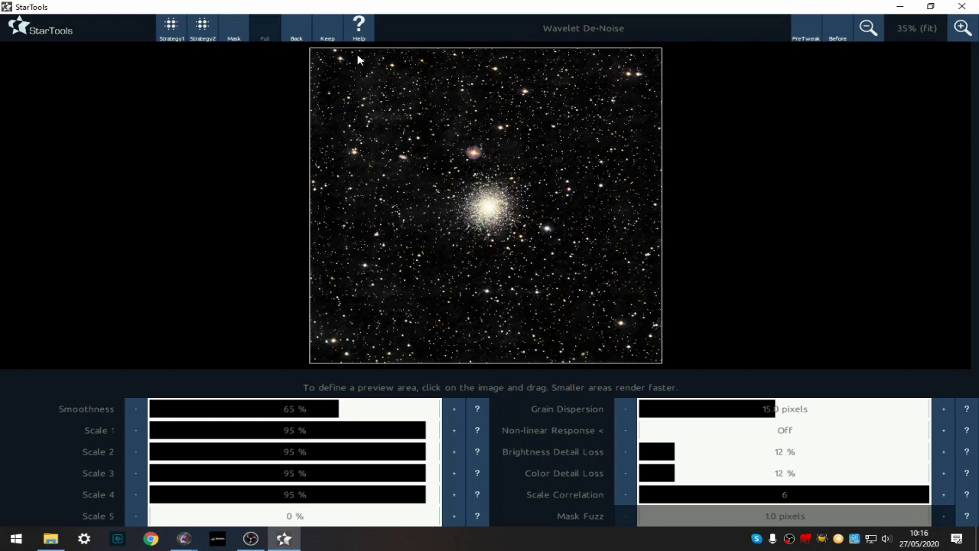
{"action": "left_click", "coordinate": [327, 29]}
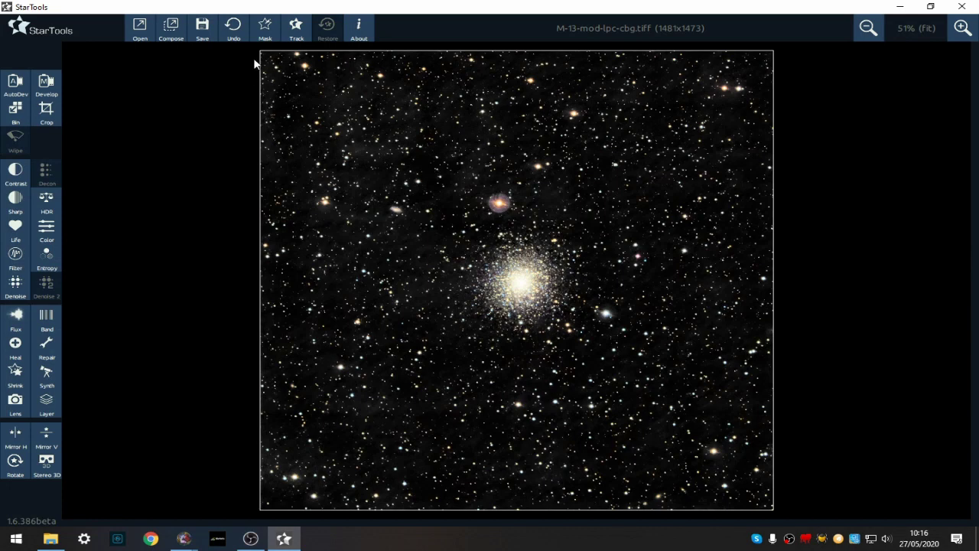
Load the saved star mask M-13-mod-lpc-cbg_mask.tiff in the mask editor.
{"action": "left_click", "coordinate": [261, 35]}
{"action": "left_click", "coordinate": [139, 34]}
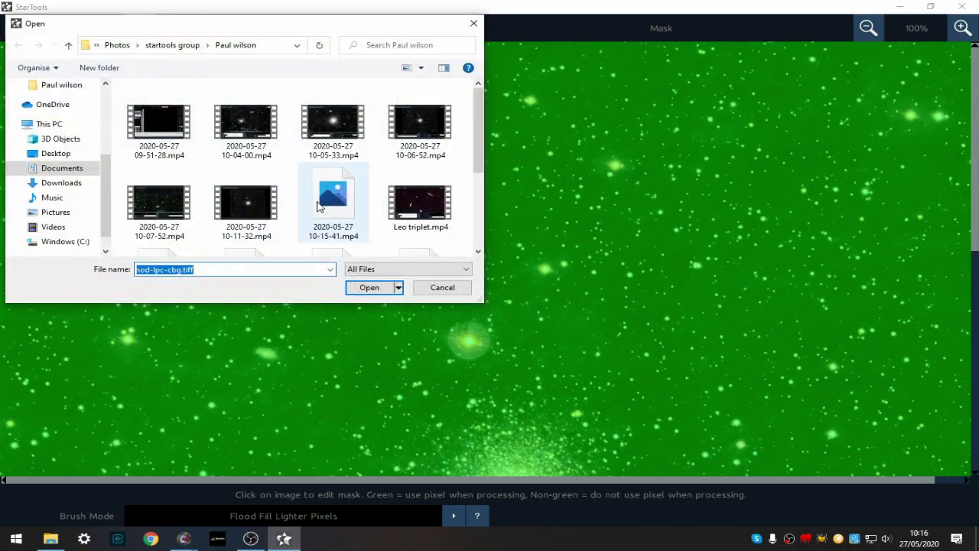
{"action": "scroll", "coordinate": [319, 206], "scroll_direction": "down", "scroll_amount": 2}
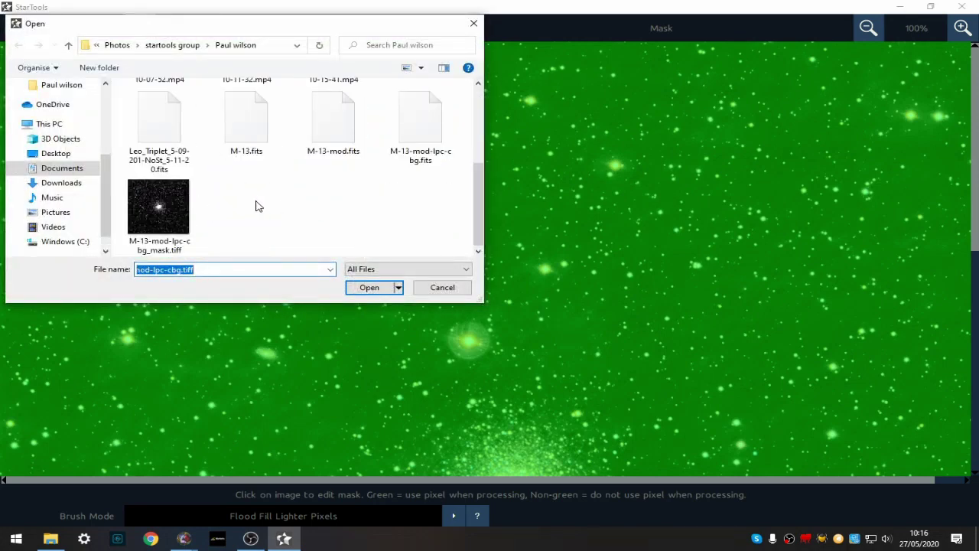
{"action": "left_click", "coordinate": [148, 211]}
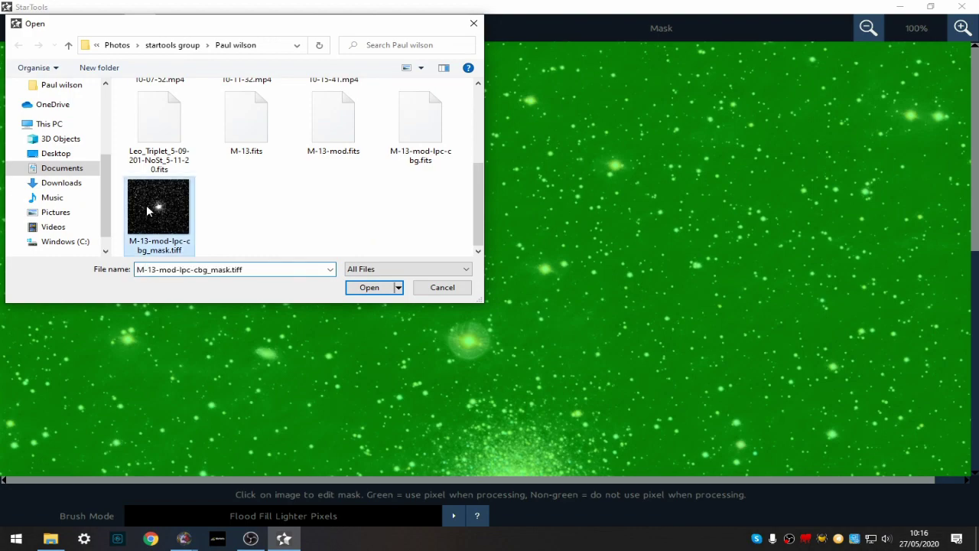
{"action": "left_click", "coordinate": [370, 289]}
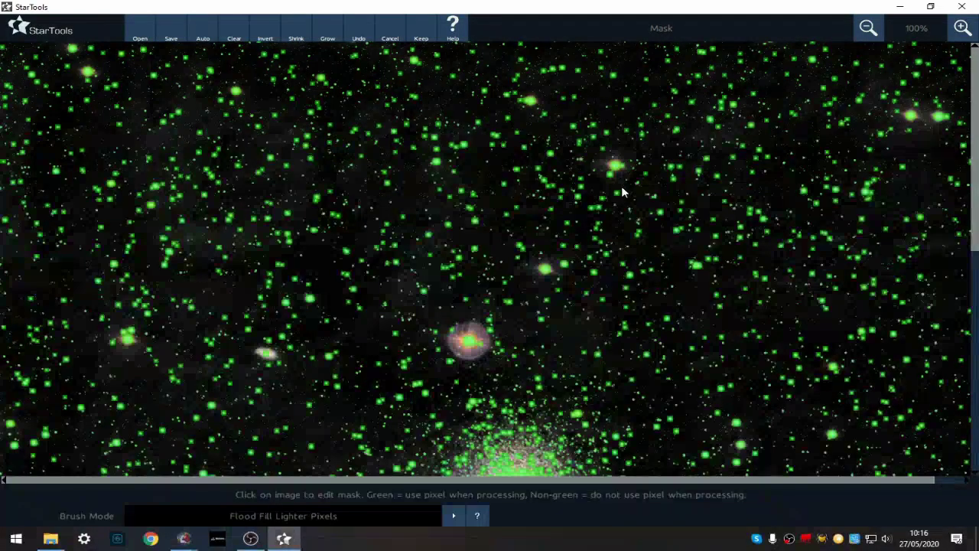
Shrink the star mask once, deselect the small galaxy near the bright haloed star and keep the mask.
{"action": "left_click", "coordinate": [293, 32]}
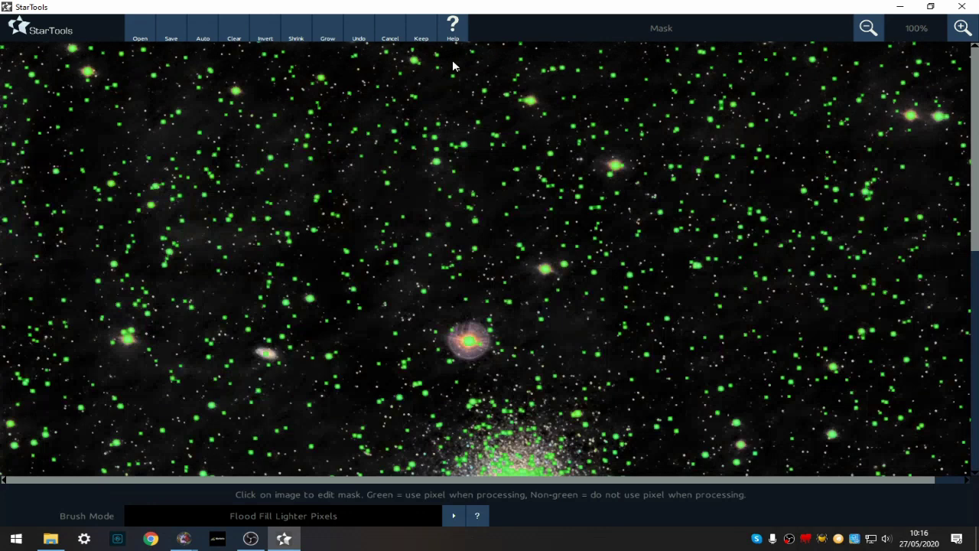
{"action": "left_click", "coordinate": [269, 353]}
{"action": "left_click", "coordinate": [871, 32]}
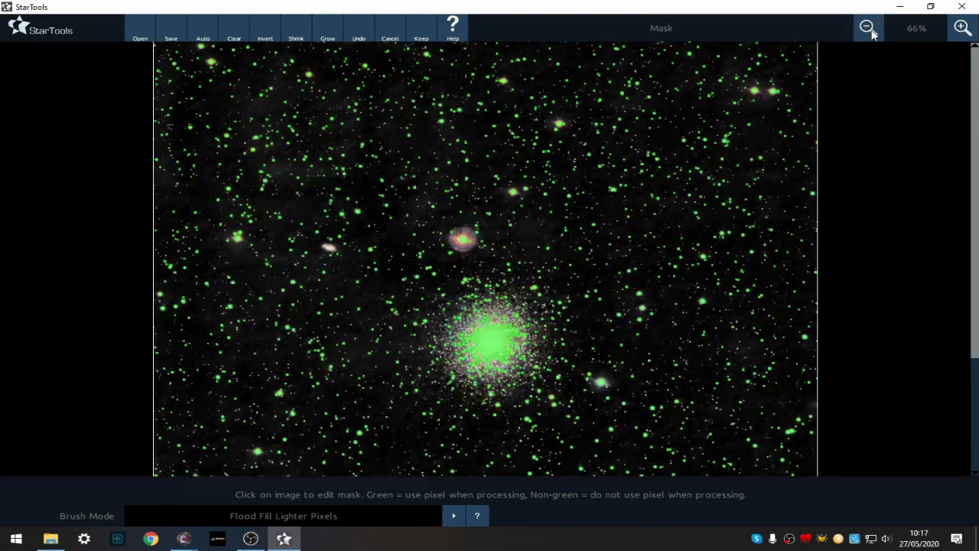
{"action": "left_click", "coordinate": [870, 30]}
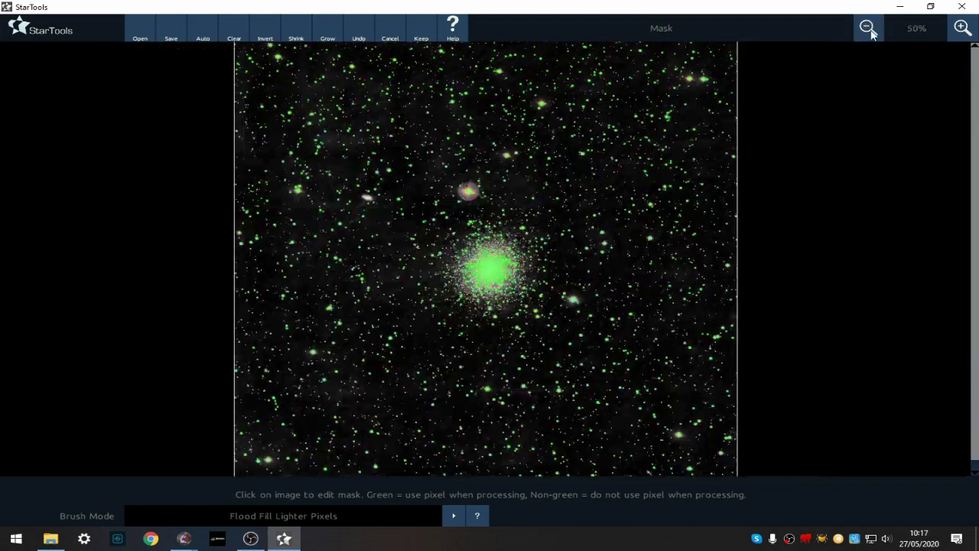
{"action": "left_click", "coordinate": [422, 33]}
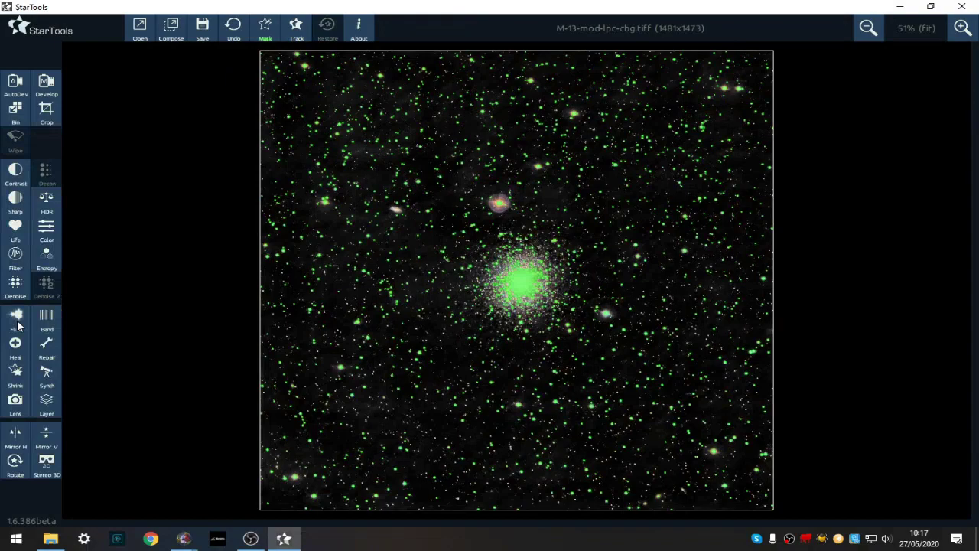
Try the Shrink module in Shrink mode with 1 pixel Iterations and compare the stars before and after.
{"action": "left_click", "coordinate": [15, 381]}
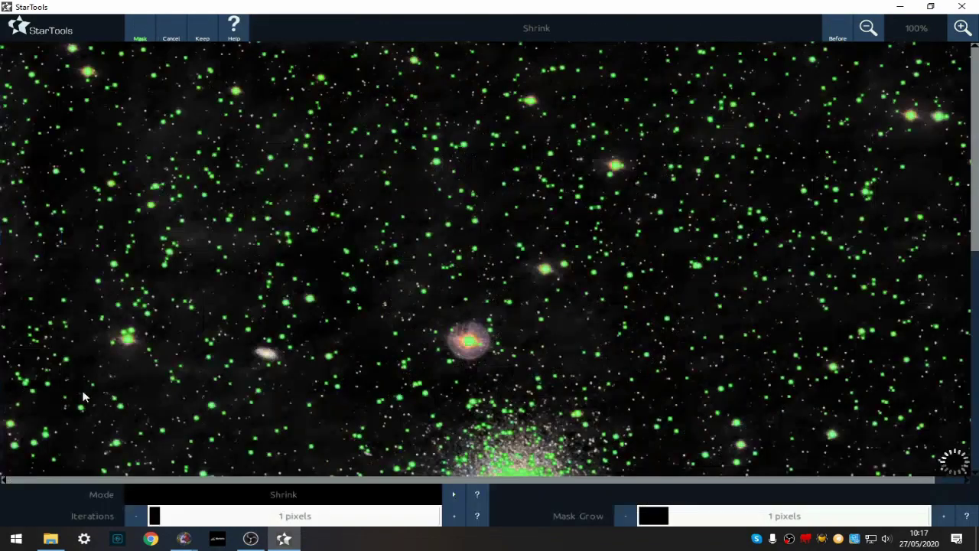
{"action": "left_click", "coordinate": [867, 38]}
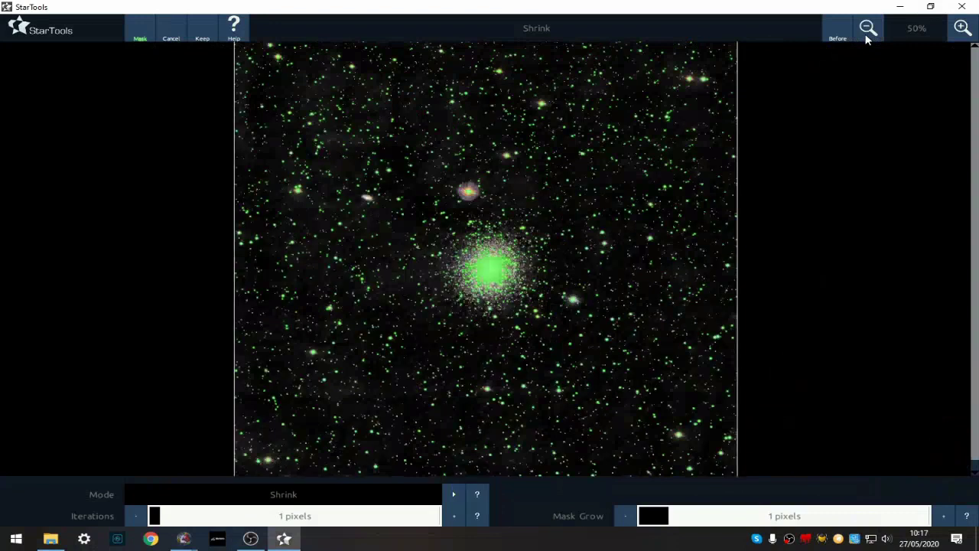
{"action": "left_click", "coordinate": [836, 34]}
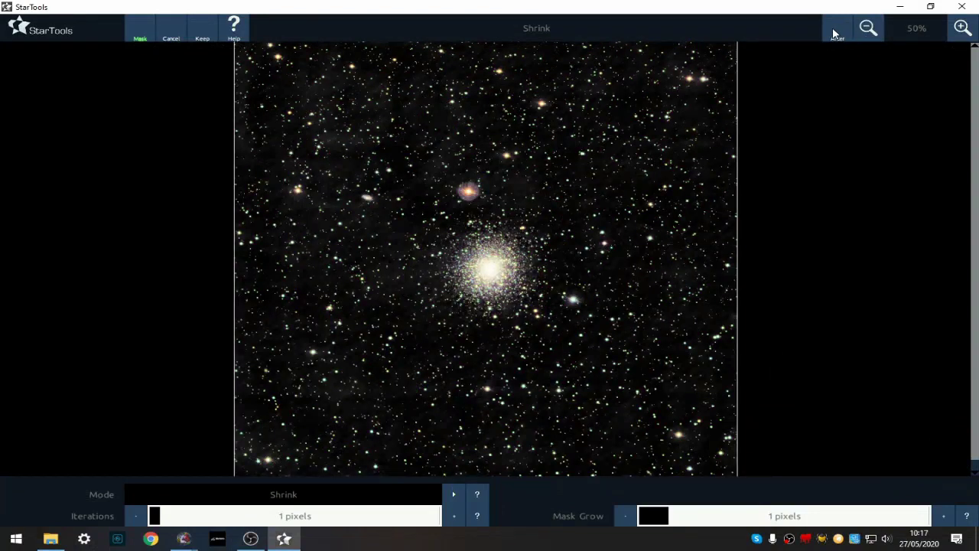
{"action": "left_click", "coordinate": [834, 34]}
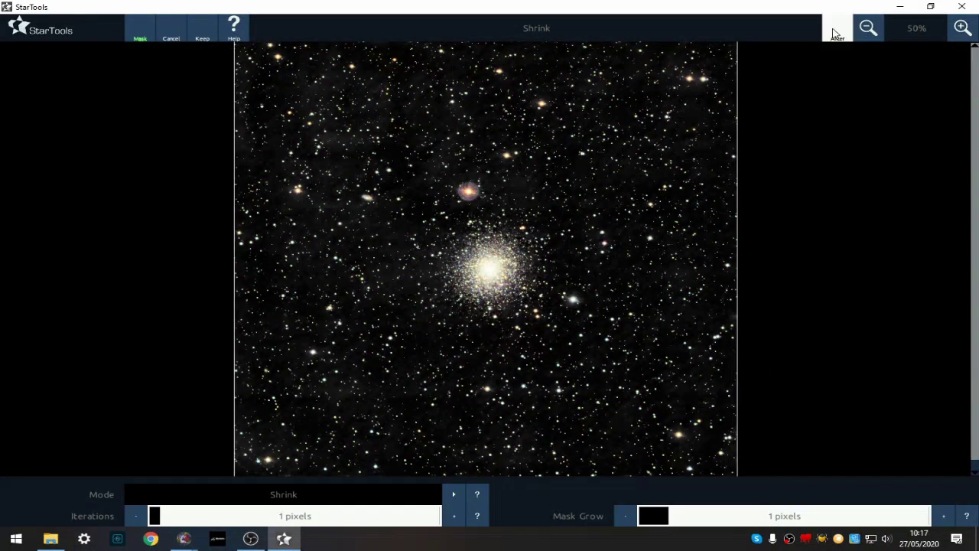
{"action": "left_click", "coordinate": [835, 35]}
{"action": "left_click", "coordinate": [835, 34]}
{"action": "left_click", "coordinate": [834, 35]}
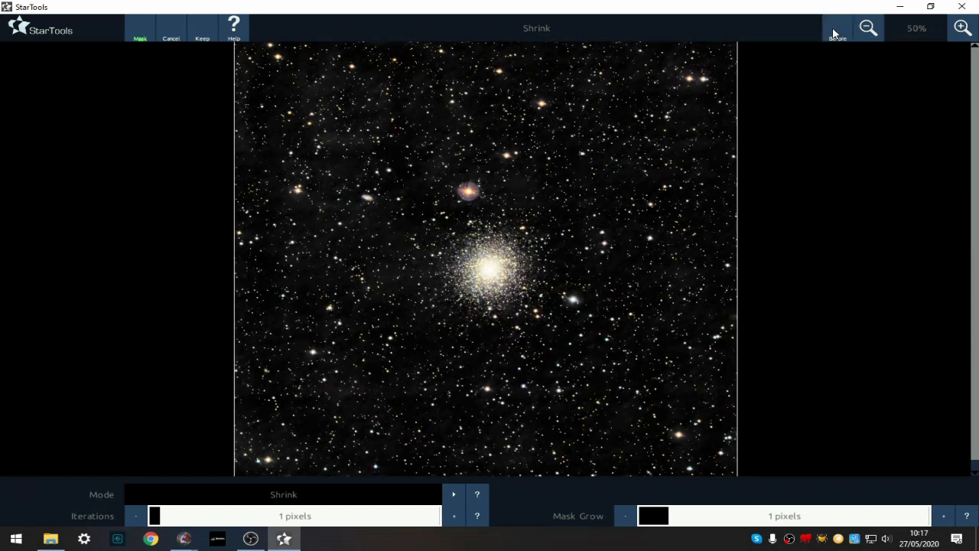
{"action": "left_click", "coordinate": [835, 34]}
{"action": "left_click", "coordinate": [835, 34]}
Shrink the star mask once while checking the cluster up close, grow it back once and keep the mask.
{"action": "left_click", "coordinate": [140, 35]}
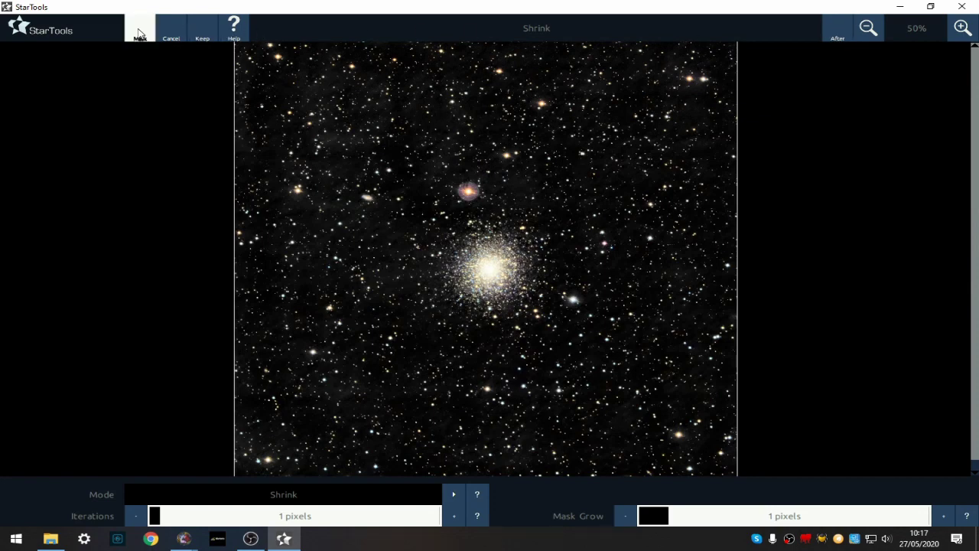
{"action": "left_click", "coordinate": [972, 29]}
{"action": "left_click", "coordinate": [973, 28]}
{"action": "left_click", "coordinate": [973, 29]}
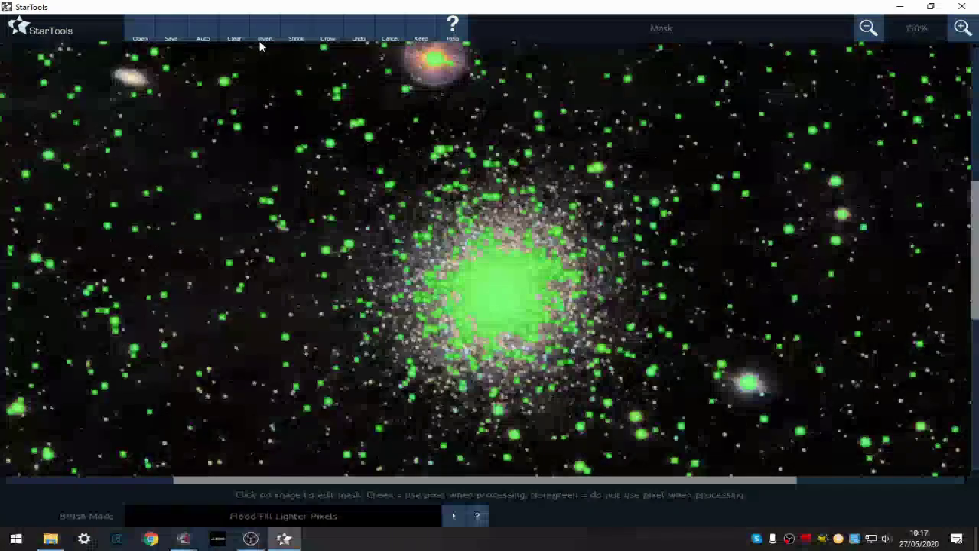
{"action": "left_click", "coordinate": [299, 28]}
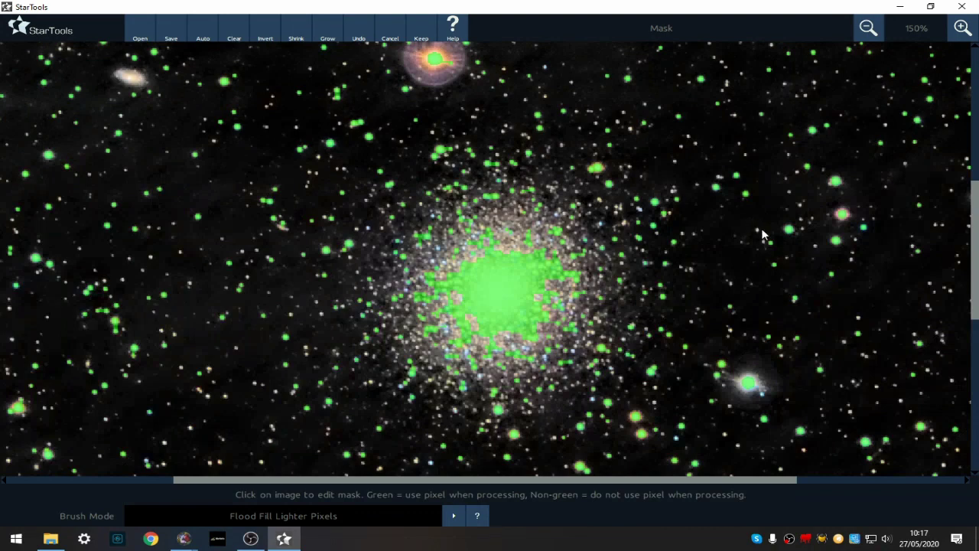
{"action": "left_click", "coordinate": [866, 29]}
{"action": "left_click", "coordinate": [866, 29]}
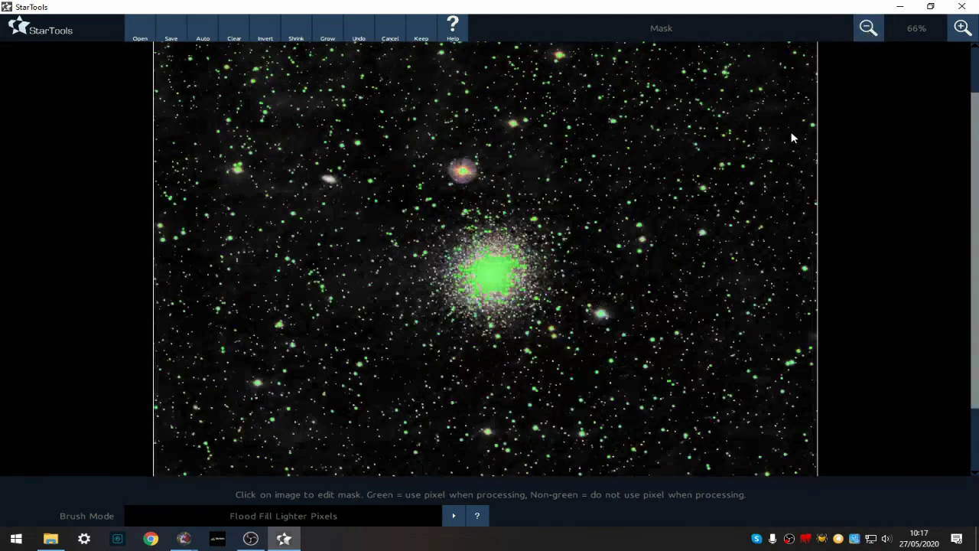
{"action": "left_click", "coordinate": [337, 29]}
{"action": "left_click", "coordinate": [421, 31]}
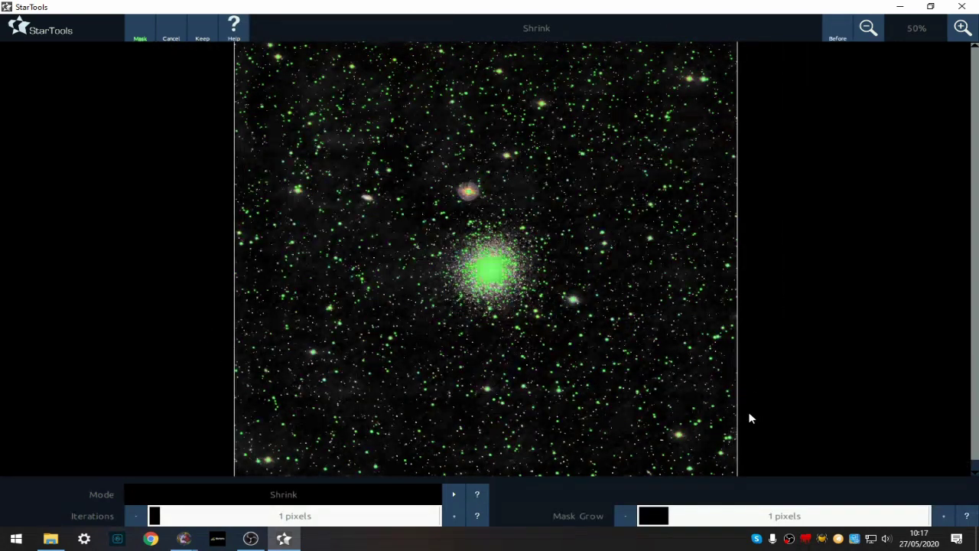
Compare the Shrink result with the original using the adjusted mask and discard the star shrinking.
{"action": "left_click", "coordinate": [834, 34]}
{"action": "left_click", "coordinate": [834, 34]}
{"action": "left_click", "coordinate": [834, 33]}
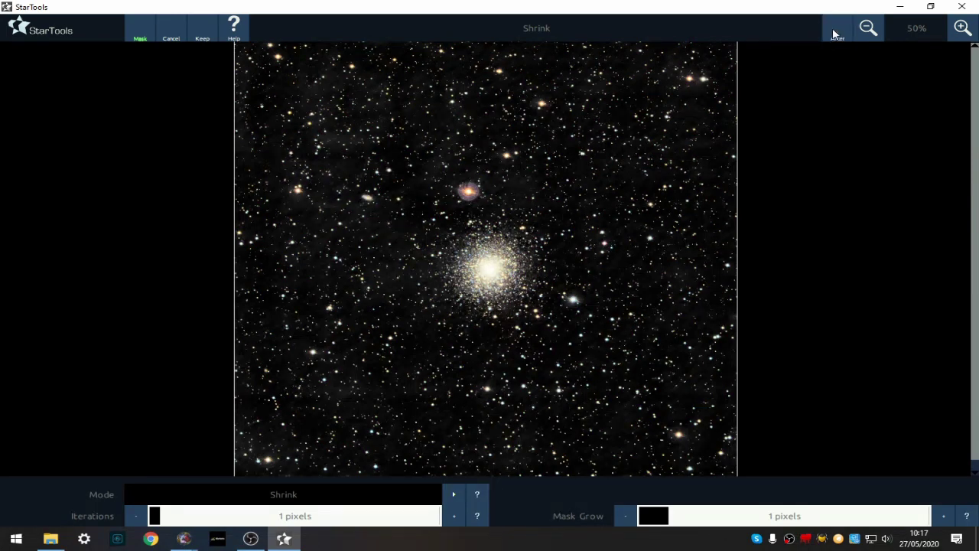
{"action": "left_click", "coordinate": [834, 34]}
{"action": "left_click", "coordinate": [833, 33]}
{"action": "left_click", "coordinate": [834, 33]}
{"action": "left_click", "coordinate": [178, 32]}
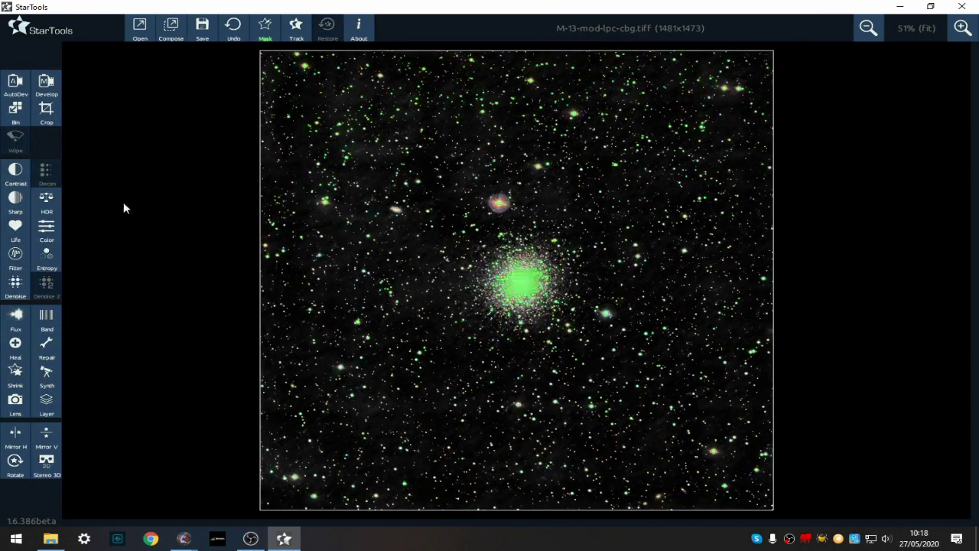
Clear the star mask, flood-fill the halo of the bright star above the cluster and grow the selection once.
{"action": "mouse_move", "coordinate": [264, 34]}
{"action": "left_click", "coordinate": [268, 34]}
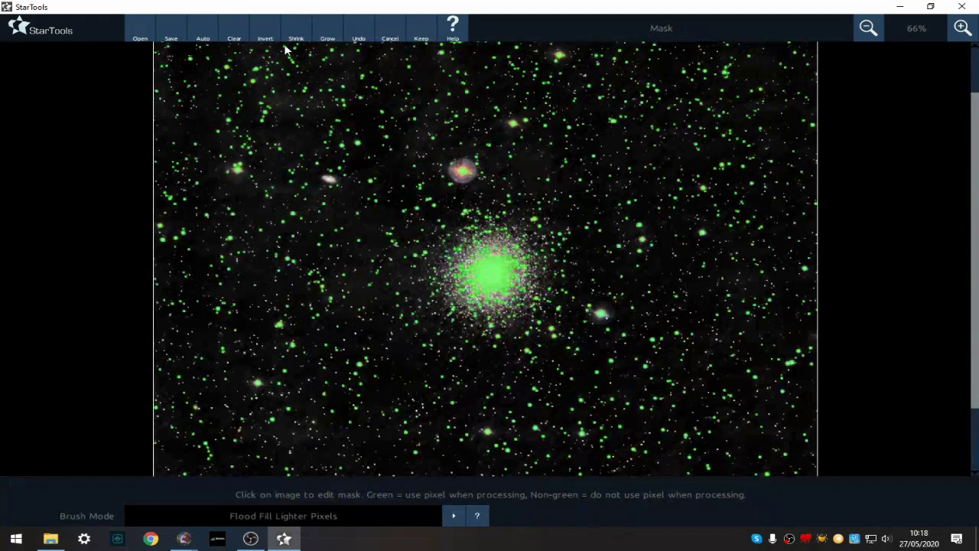
{"action": "left_click", "coordinate": [234, 32]}
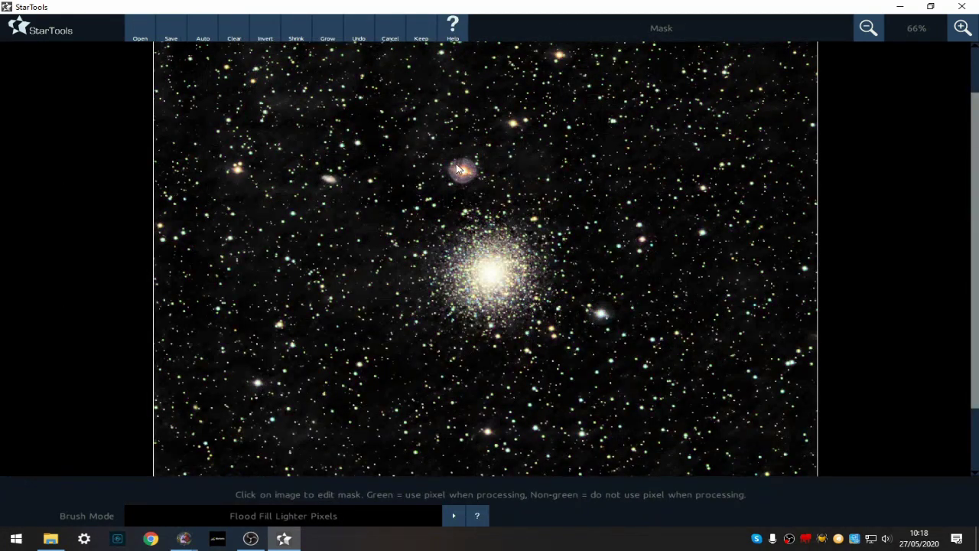
{"action": "left_click", "coordinate": [962, 28]}
{"action": "left_click", "coordinate": [962, 27]}
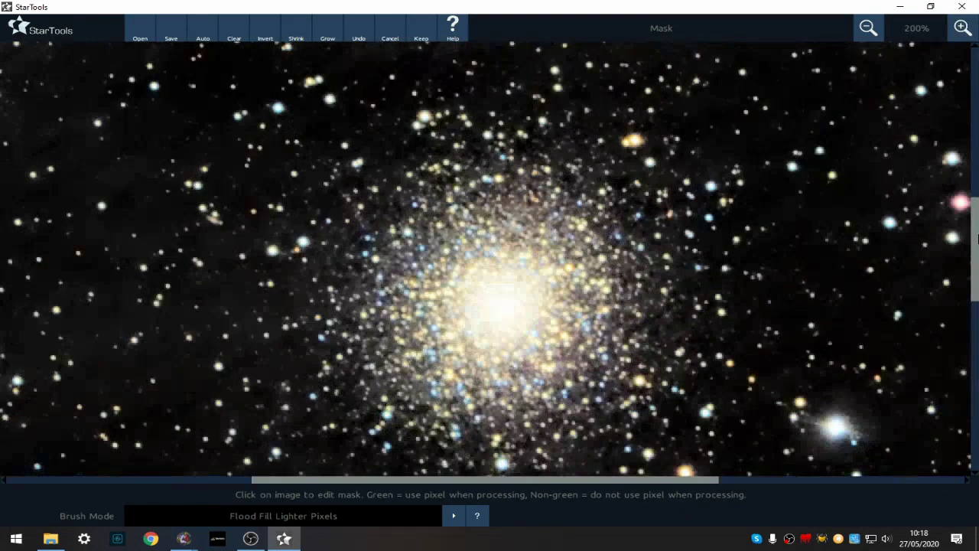
{"action": "left_click_drag", "start_coordinate": [976, 239], "coordinate": [976, 184]}
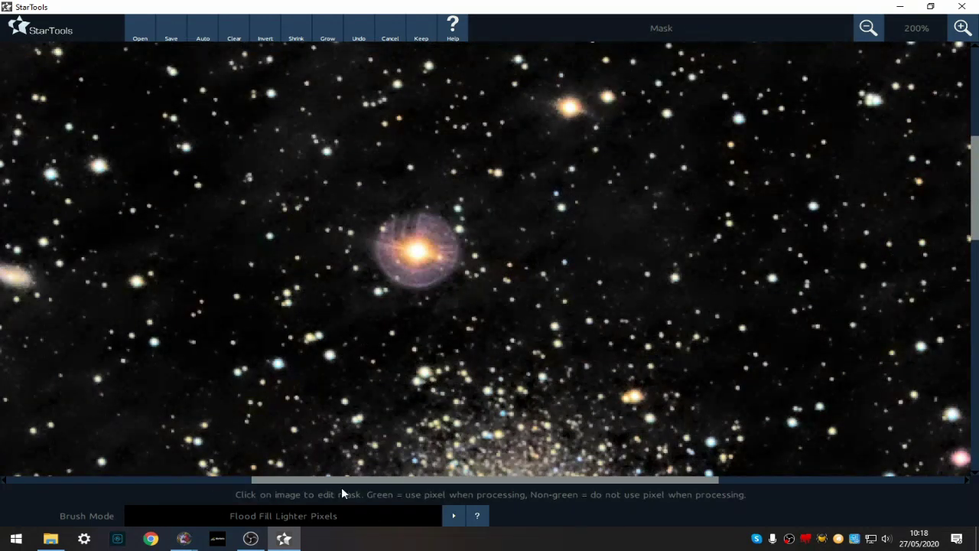
{"action": "left_click", "coordinate": [424, 288]}
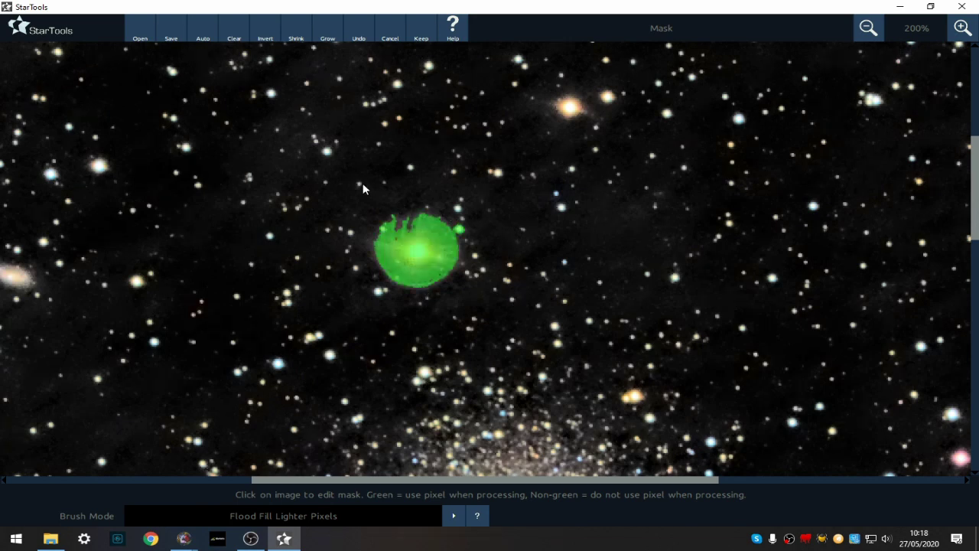
{"action": "left_click", "coordinate": [326, 35]}
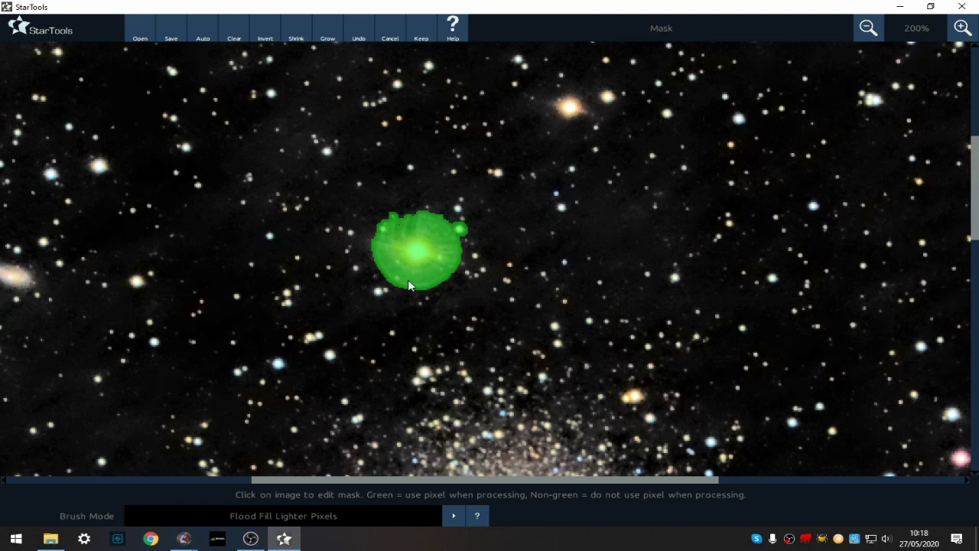
Exclude the bright star's core and the small stars from the halo mask by editing it inverted, undoing the overfill and inverting it back.
{"action": "left_click", "coordinate": [265, 34]}
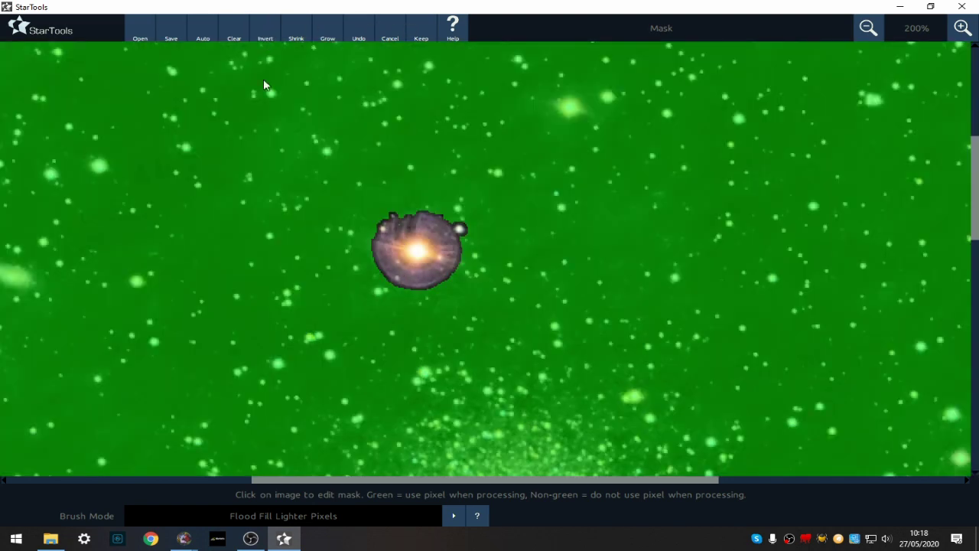
{"action": "left_click", "coordinate": [419, 266]}
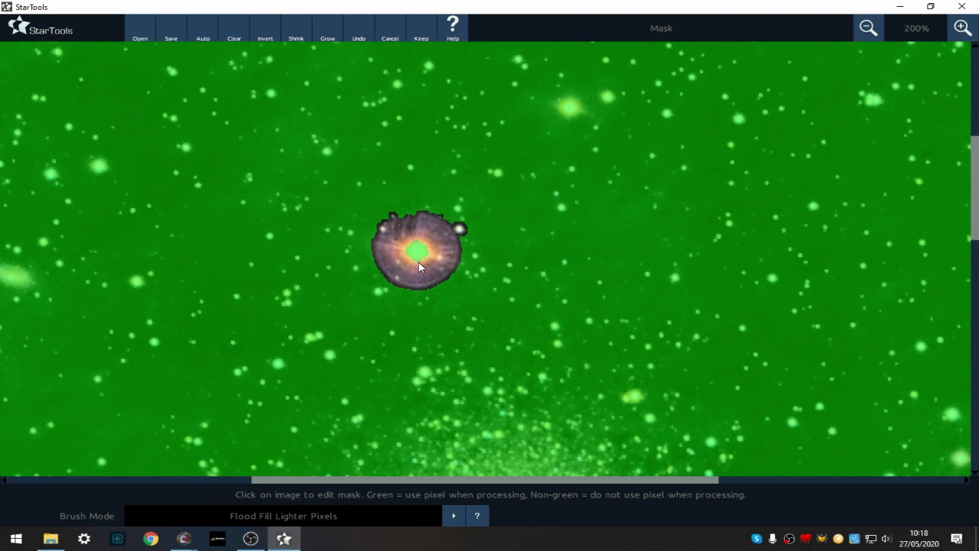
{"action": "left_click", "coordinate": [458, 229]}
{"action": "left_click", "coordinate": [399, 267]}
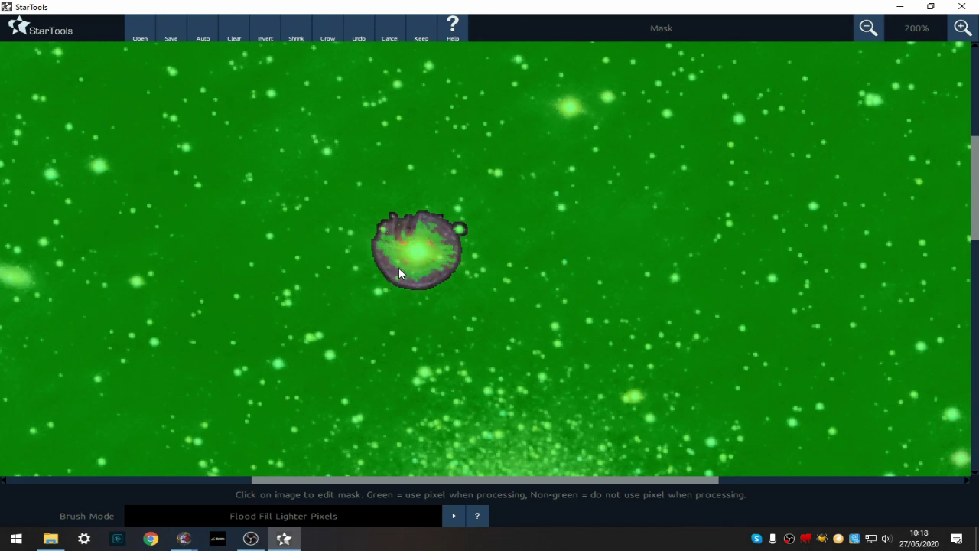
{"action": "left_click", "coordinate": [366, 34]}
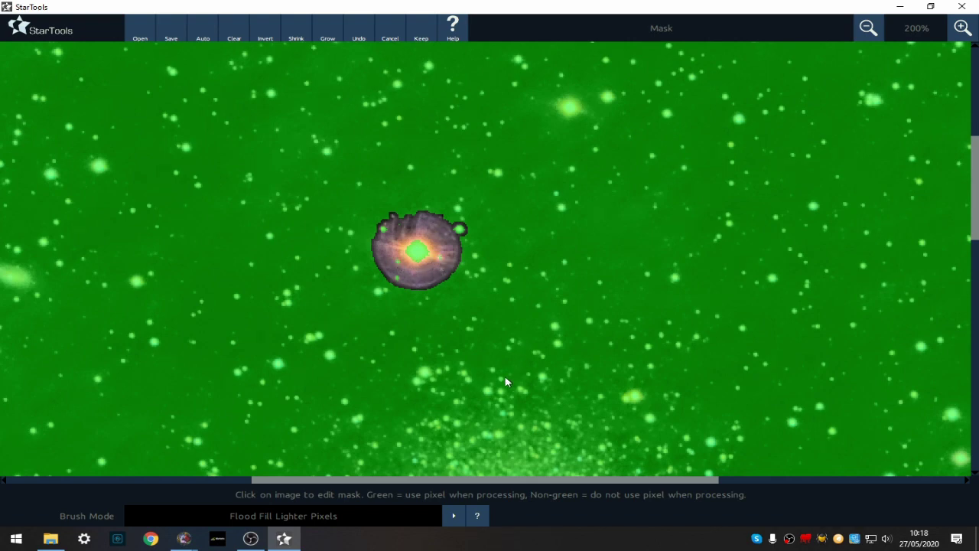
{"action": "left_click", "coordinate": [262, 29]}
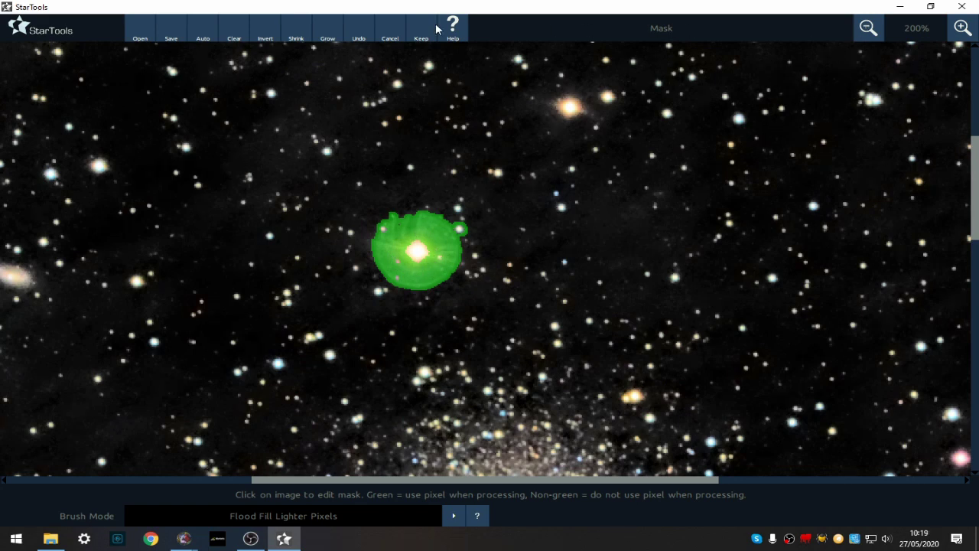
Check the inverted mask around the bright star with Lasso as brush mode, invert it back to the halo and keep it.
{"action": "left_click", "coordinate": [266, 35]}
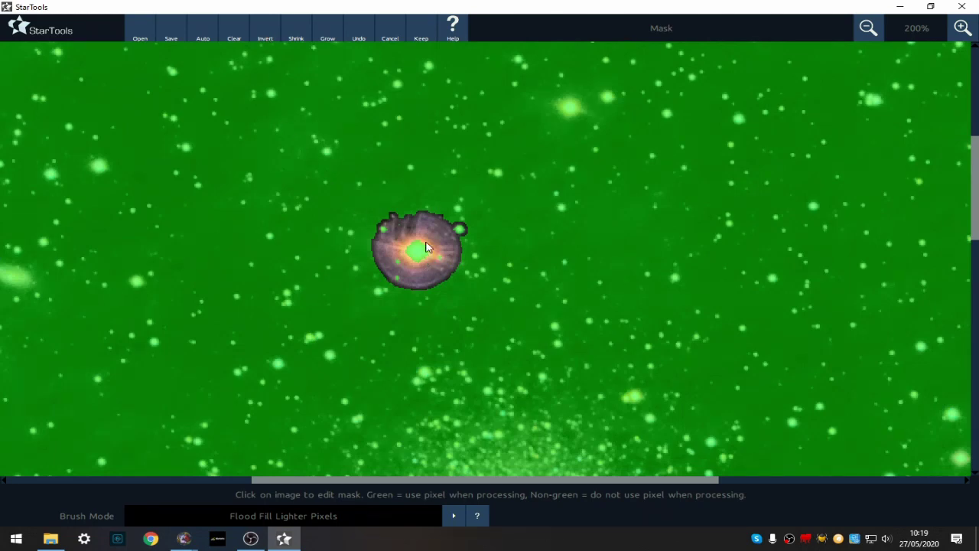
{"action": "left_click", "coordinate": [356, 35]}
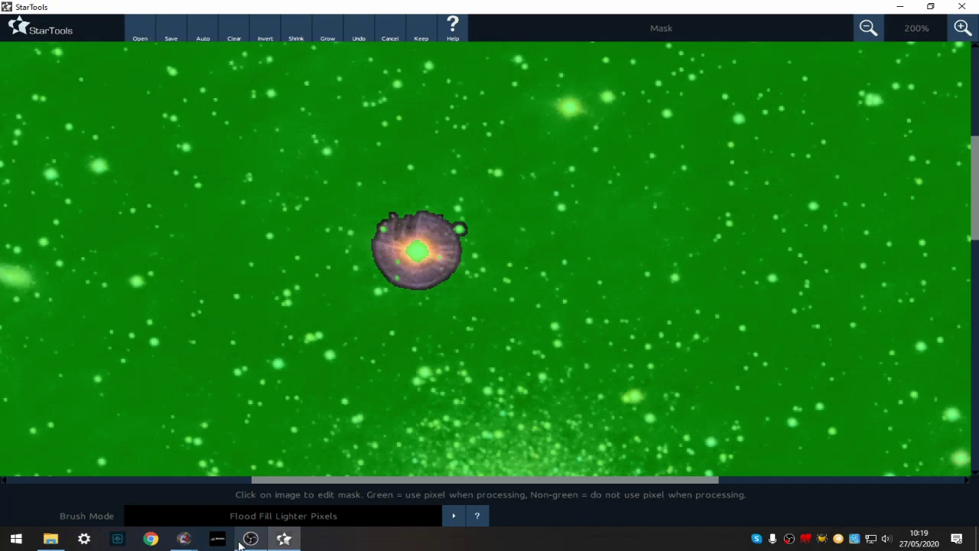
{"action": "left_click", "coordinate": [276, 519]}
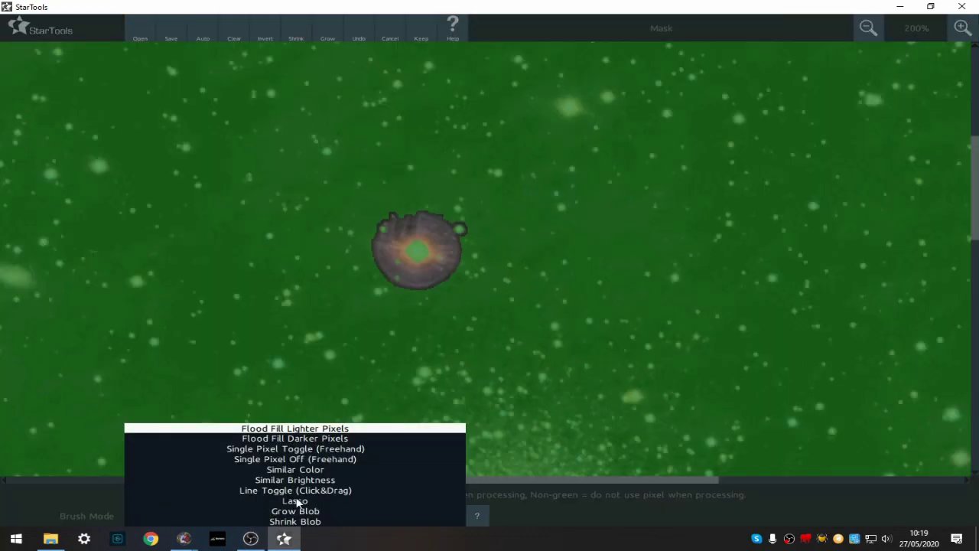
{"action": "left_click", "coordinate": [296, 501]}
{"action": "left_click", "coordinate": [962, 27]}
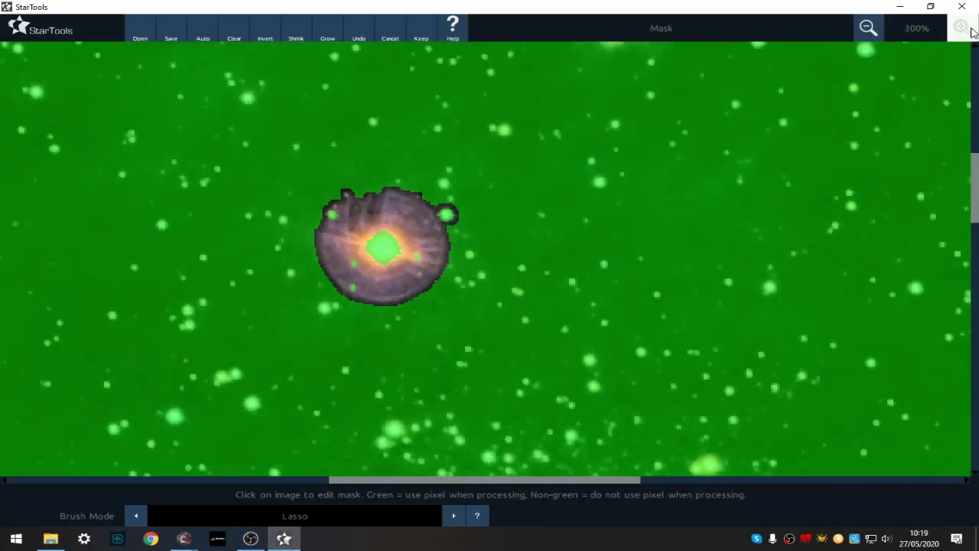
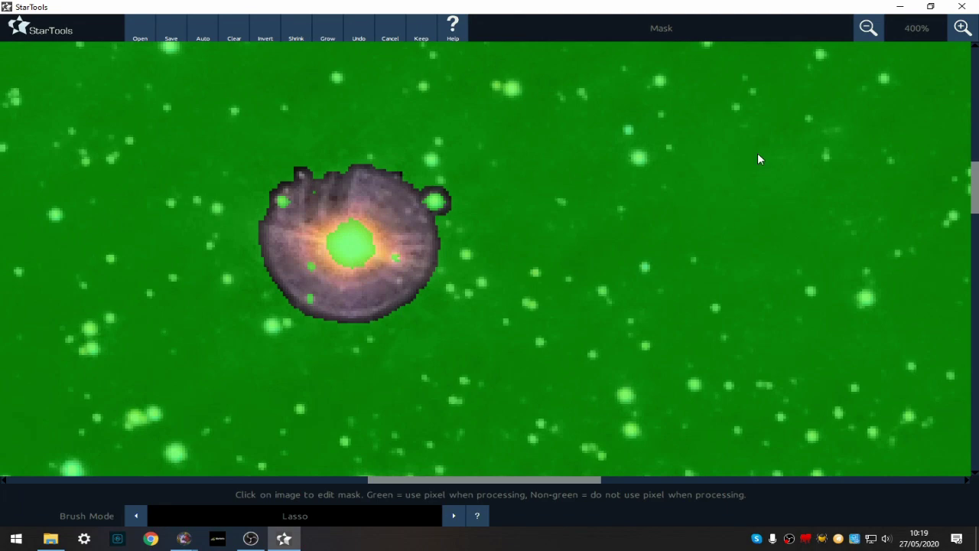
{"action": "left_click", "coordinate": [264, 34]}
{"action": "left_click", "coordinate": [422, 31]}
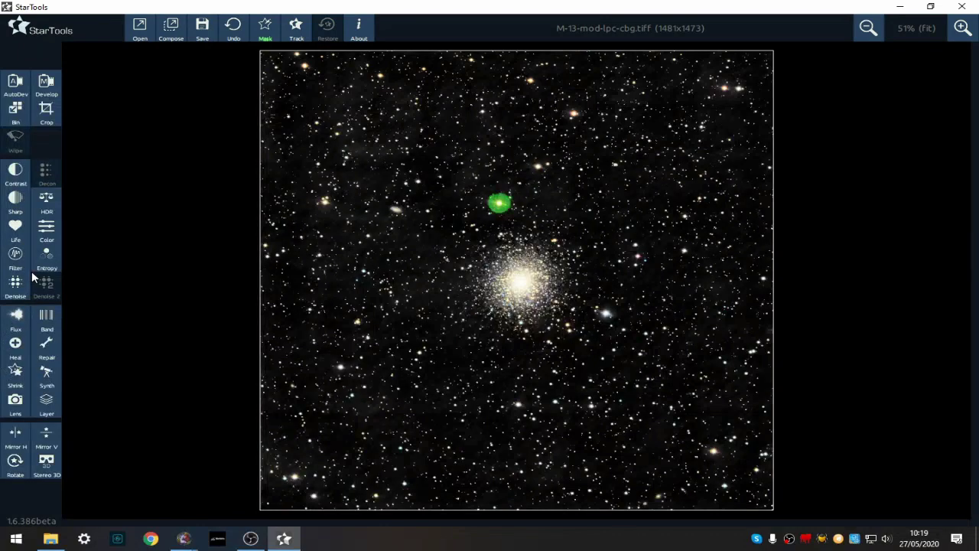
Heal the masked halo with the Heal module, setting New Darker Than Old to Yes.
{"action": "left_click", "coordinate": [15, 344]}
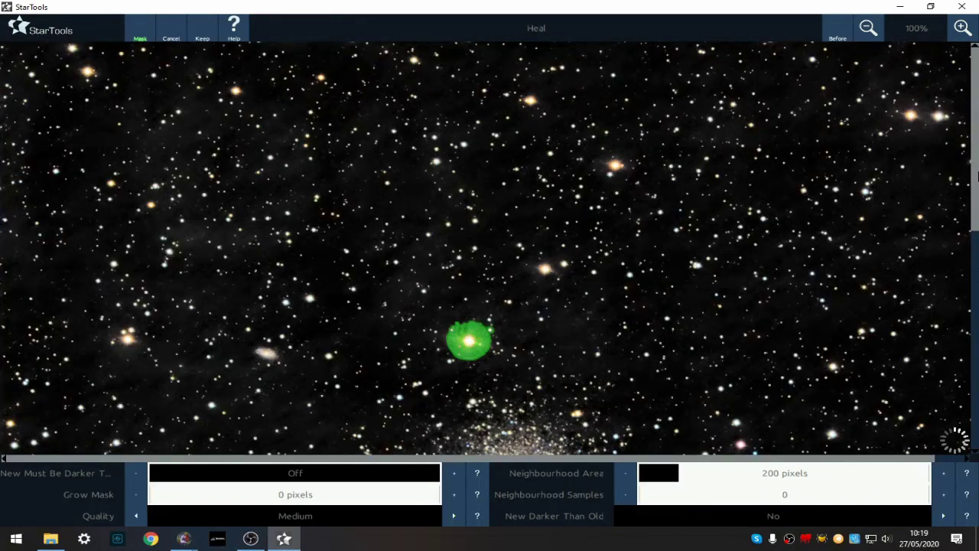
{"action": "scroll", "coordinate": [787, 440], "scroll_direction": "down", "scroll_amount": 3}
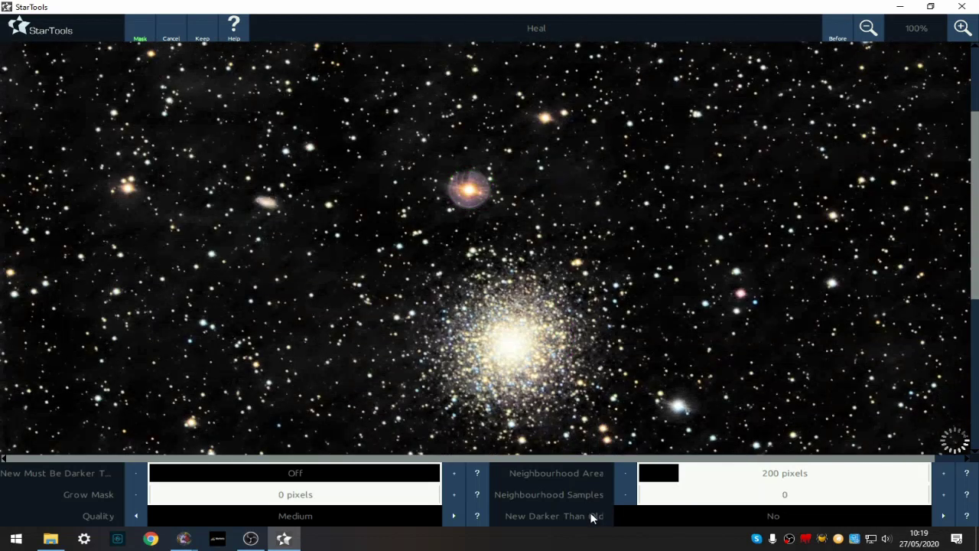
{"action": "left_click", "coordinate": [949, 518]}
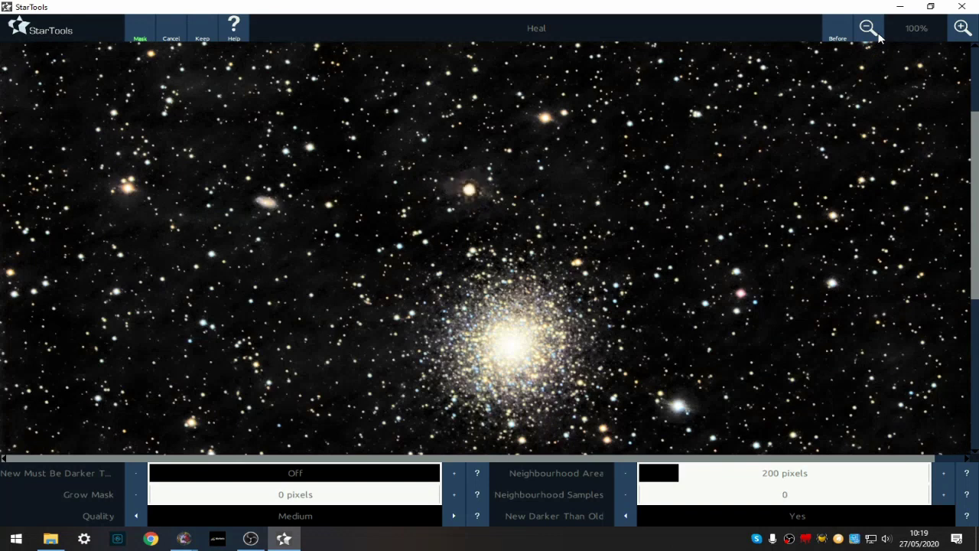
Compare the healed star halo with the original image, including at 50% zoom.
{"action": "left_click", "coordinate": [842, 32]}
{"action": "left_click", "coordinate": [841, 35]}
{"action": "left_click", "coordinate": [868, 31]}
{"action": "left_click", "coordinate": [836, 31]}
{"action": "left_click", "coordinate": [836, 31]}
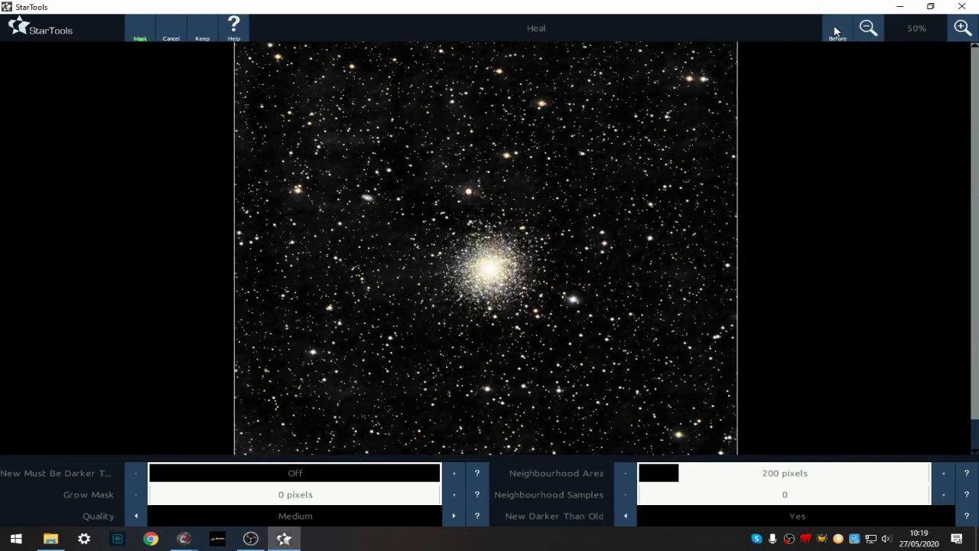
{"action": "left_click", "coordinate": [835, 31]}
{"action": "left_click", "coordinate": [835, 31]}
Reopen the Heal mask, invert it and try Flood Fill Lighter Pixels around the bright star's core.
{"action": "left_click", "coordinate": [138, 34]}
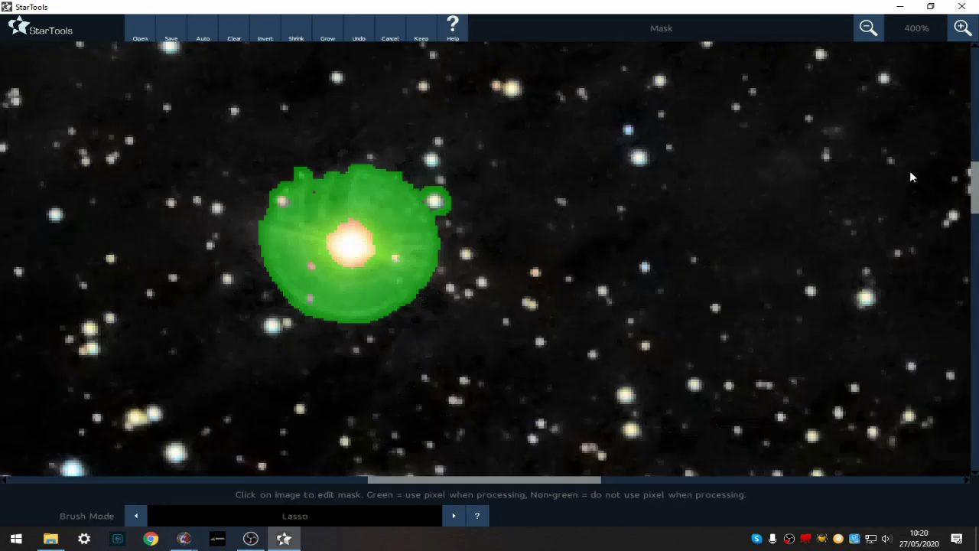
{"action": "left_click", "coordinate": [273, 37]}
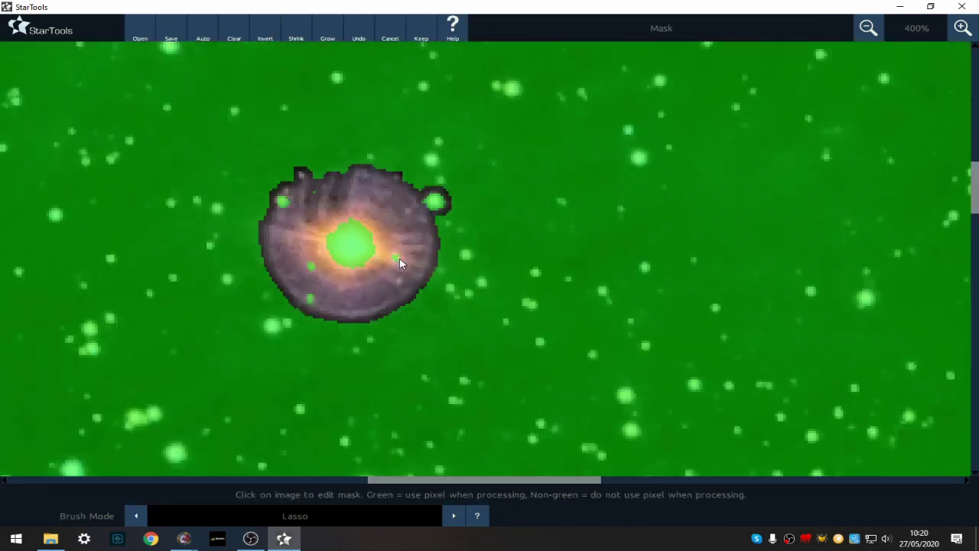
{"action": "left_click", "coordinate": [297, 517]}
{"action": "left_click", "coordinate": [305, 427]}
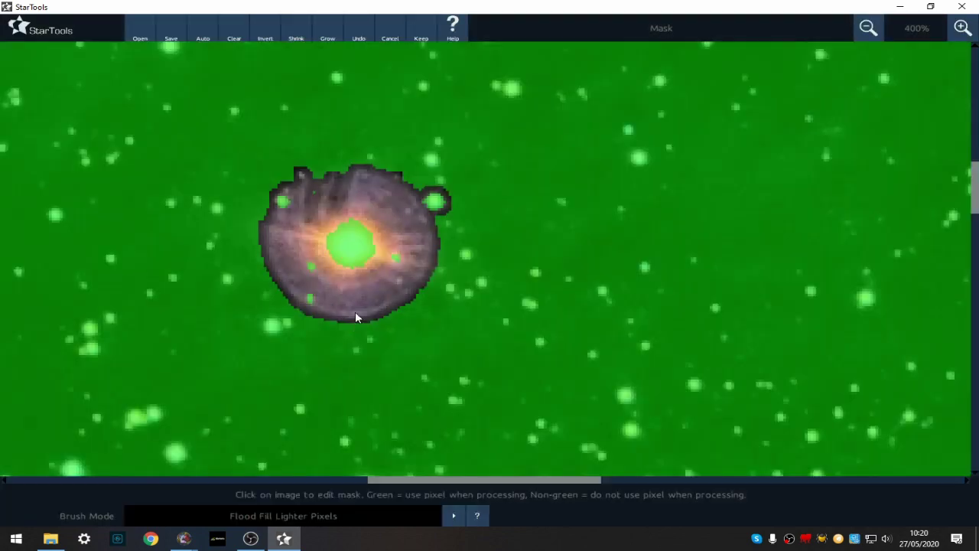
{"action": "left_click", "coordinate": [373, 237]}
{"action": "left_click", "coordinate": [362, 273]}
{"action": "left_click", "coordinate": [868, 29]}
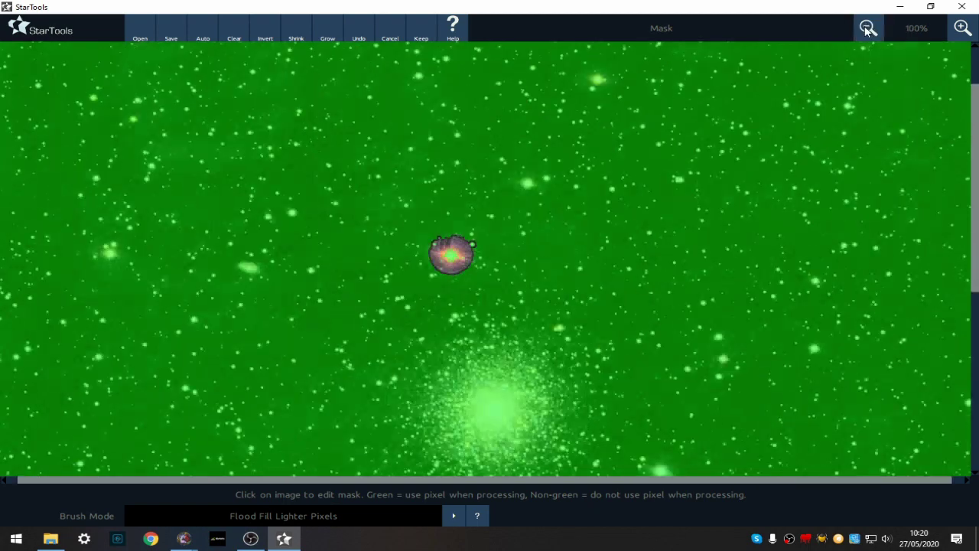
{"action": "left_click", "coordinate": [963, 28]}
{"action": "left_click", "coordinate": [963, 29]}
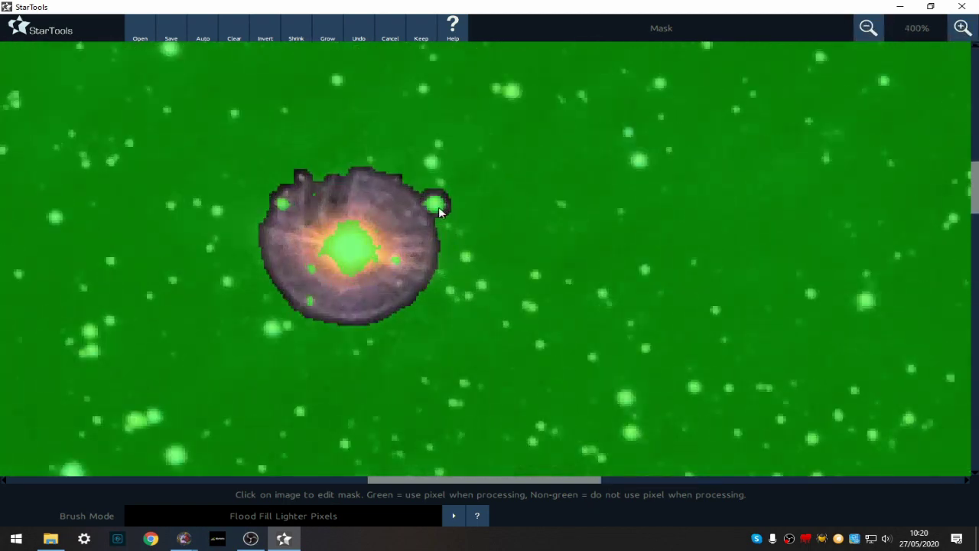
Refill the star's core in the inverted mask, keep the mask inverted back to the halo, and compare the healed result with the original.
{"action": "left_click", "coordinate": [371, 253]}
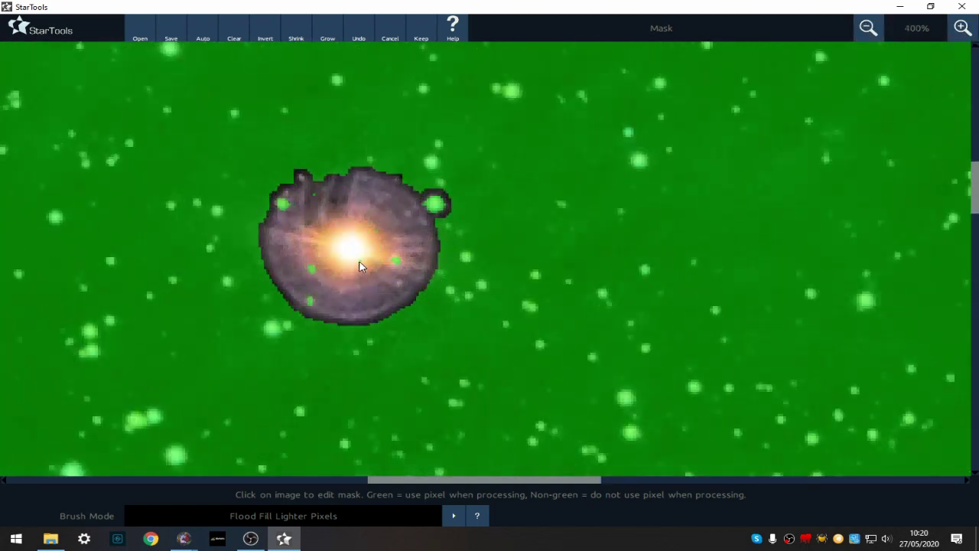
{"action": "left_click", "coordinate": [371, 263]}
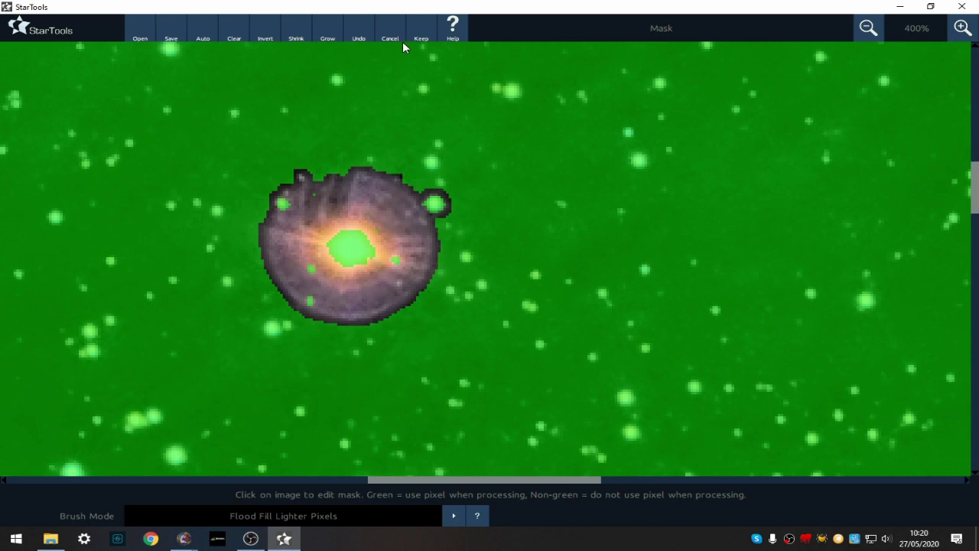
{"action": "left_click", "coordinate": [269, 37]}
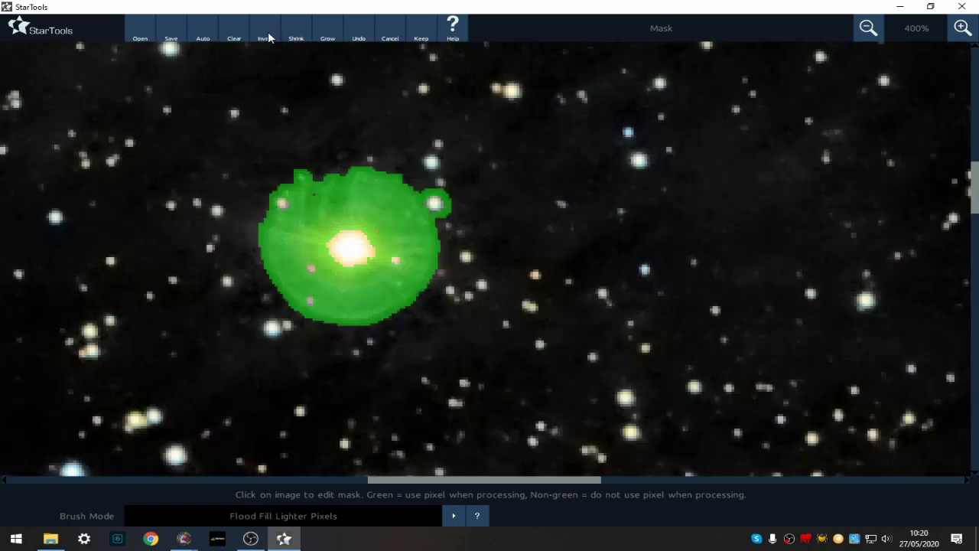
{"action": "left_click", "coordinate": [420, 33]}
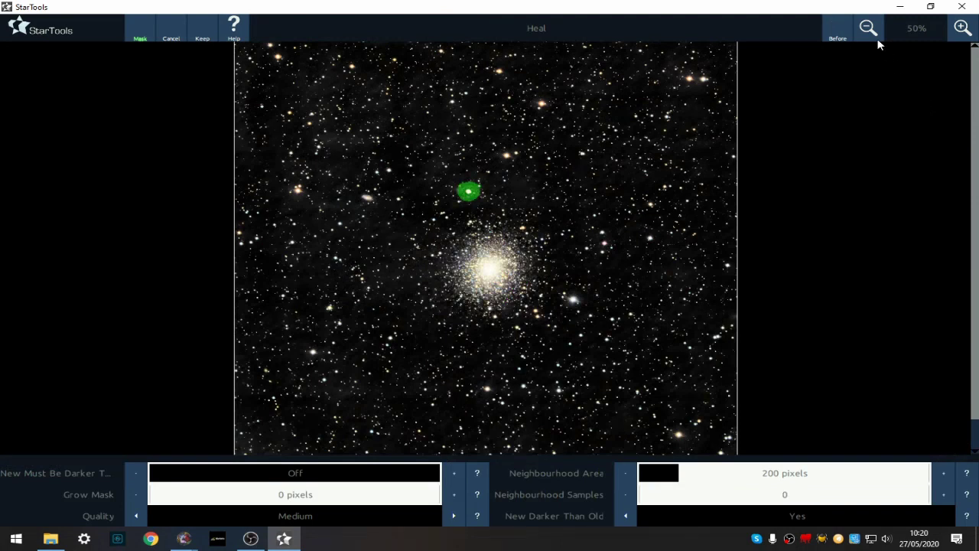
{"action": "left_click", "coordinate": [842, 35]}
{"action": "left_click", "coordinate": [839, 32]}
{"action": "left_click", "coordinate": [839, 32]}
Exclude the orange glow around the star's core from the Heal mask by lassoing it in the inverted mask, then invert back and keep it.
{"action": "left_click", "coordinate": [141, 32]}
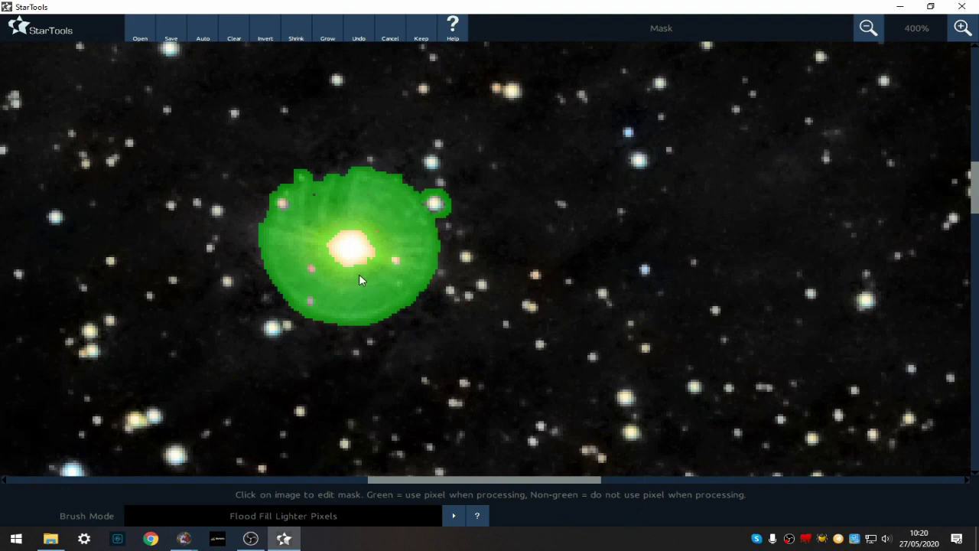
{"action": "left_click", "coordinate": [263, 36]}
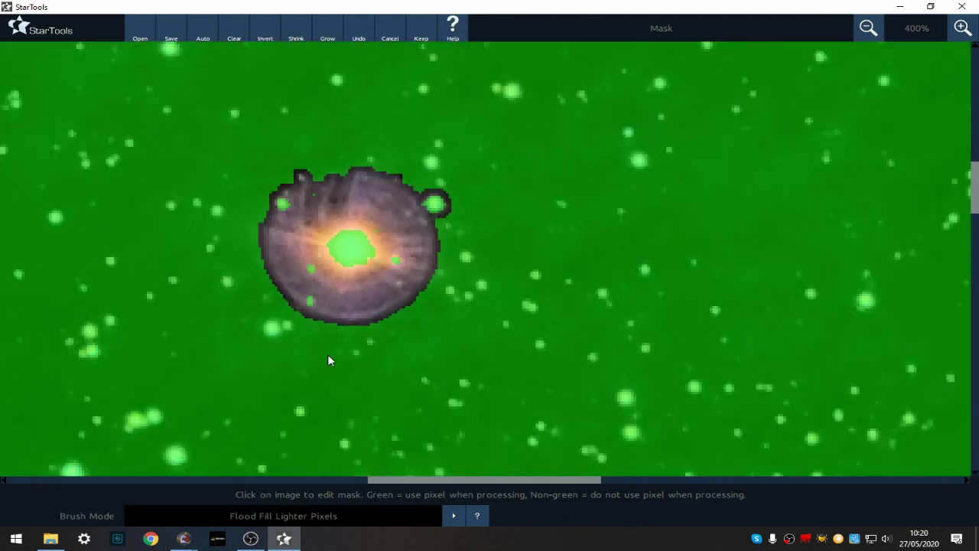
{"action": "left_click", "coordinate": [297, 517]}
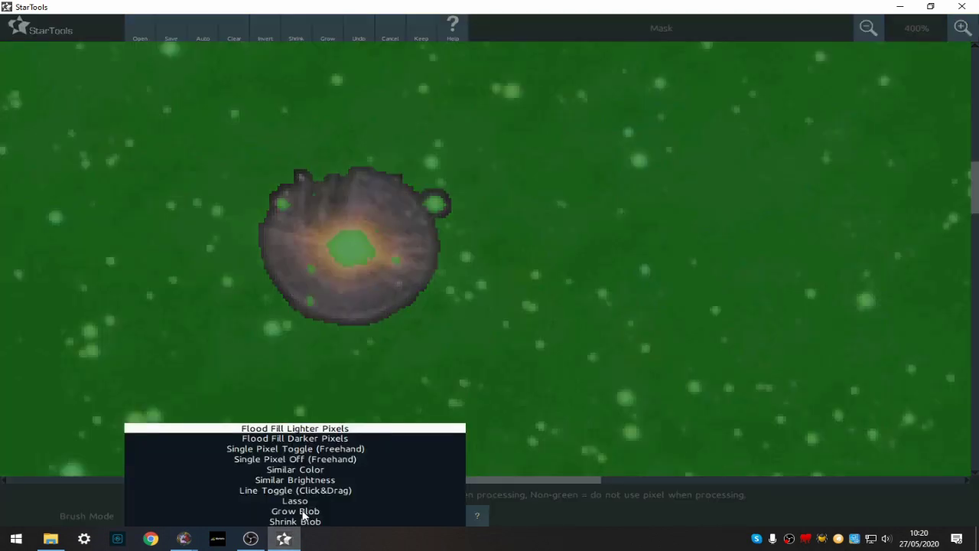
{"action": "left_click", "coordinate": [308, 509]}
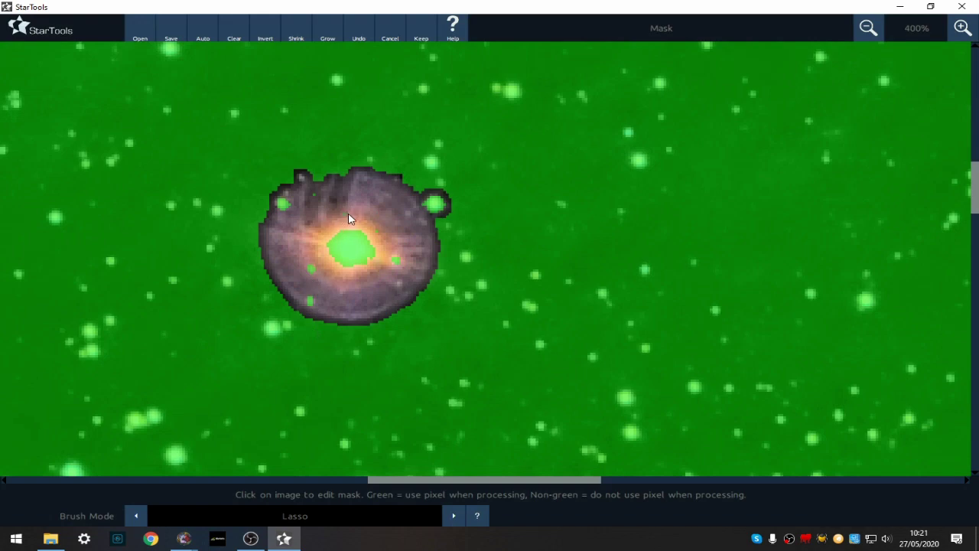
{"action": "left_click_drag", "start_coordinate": [376, 229], "coordinate": [384, 257]}
{"action": "mouse_move", "coordinate": [316, 259]}
{"action": "left_mouse_down"}
{"action": "mouse_move", "coordinate": [322, 236]}
{"action": "mouse_move", "coordinate": [358, 216]}
{"action": "mouse_move", "coordinate": [386, 246]}
{"action": "left_mouse_up"}
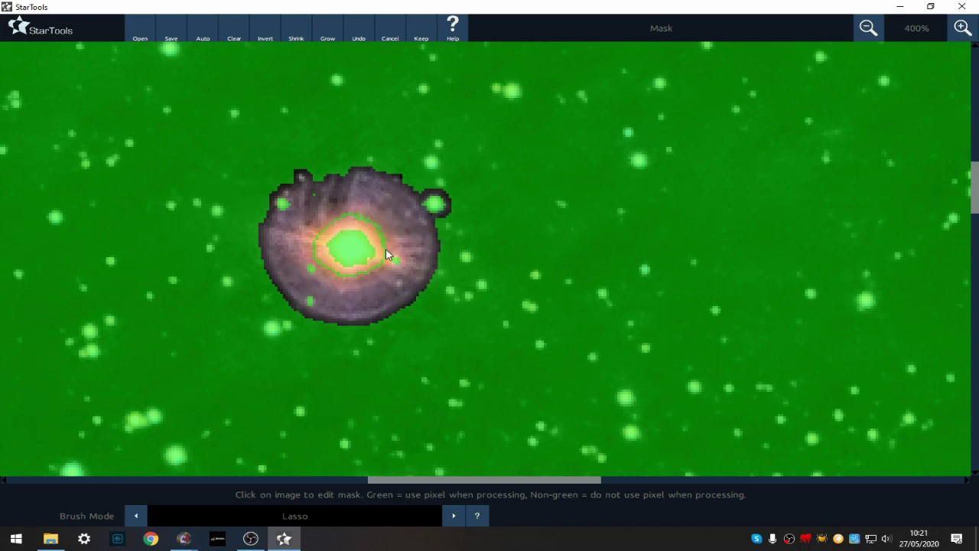
{"action": "left_click", "coordinate": [265, 32]}
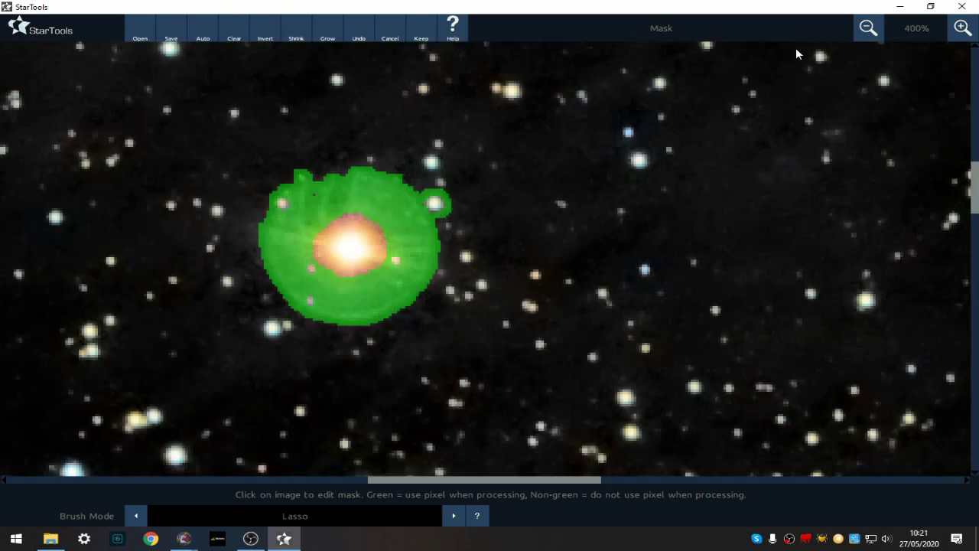
{"action": "left_click", "coordinate": [422, 32]}
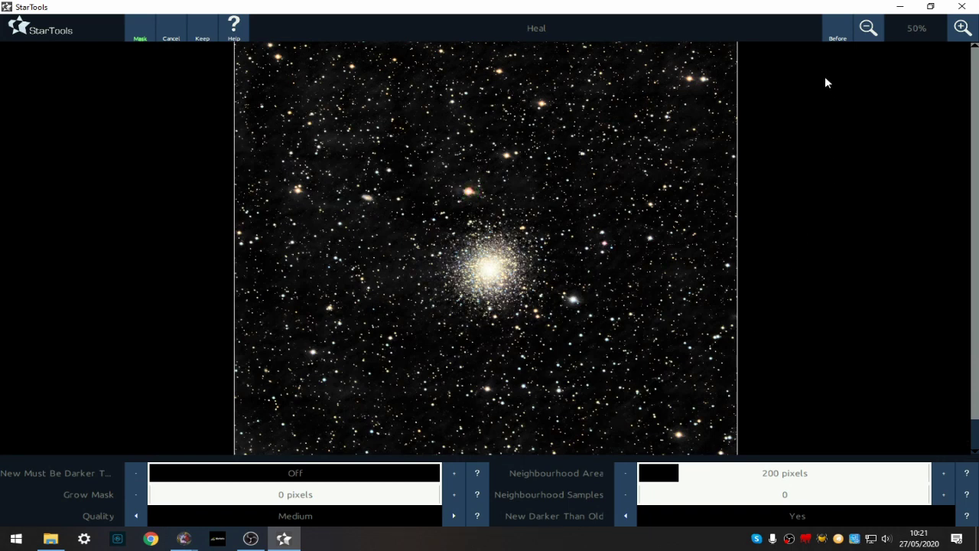
Compare the healed image with the original and keep the Heal result.
{"action": "left_click", "coordinate": [836, 27]}
{"action": "left_click", "coordinate": [836, 28]}
{"action": "left_click", "coordinate": [836, 27]}
{"action": "left_click", "coordinate": [836, 28]}
{"action": "left_click", "coordinate": [202, 28]}
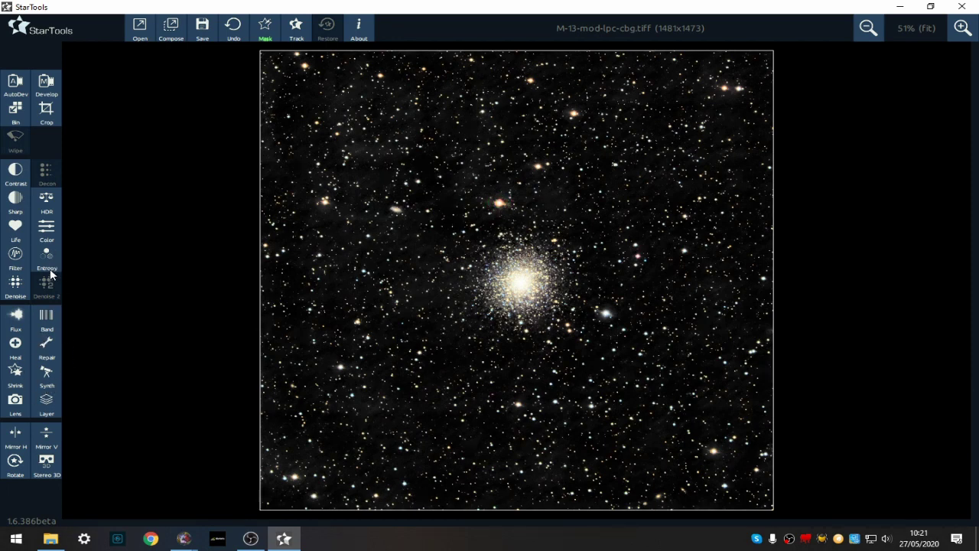
Start the Filter module, set the filter mode to Reject and bring the healed star into close view.
{"action": "left_click", "coordinate": [17, 257]}
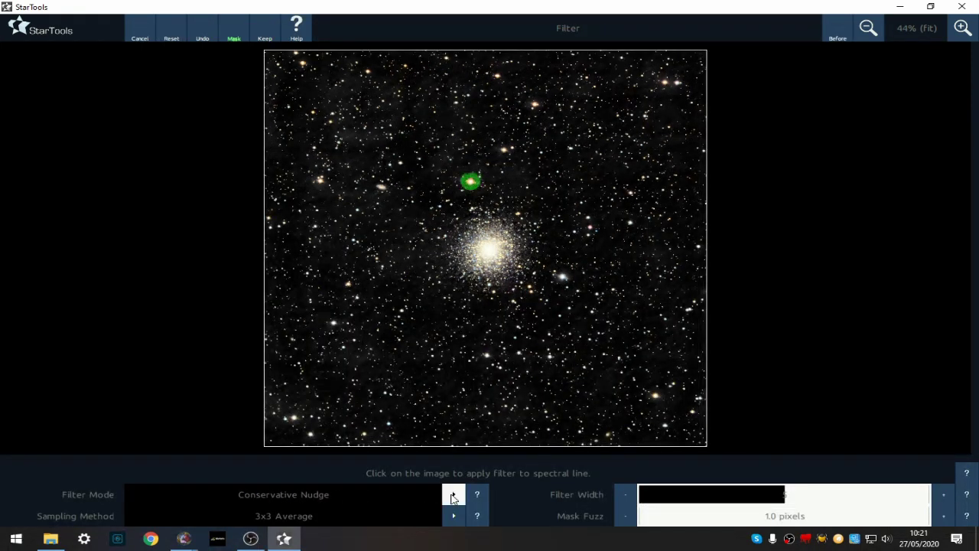
{"action": "left_click", "coordinate": [452, 494]}
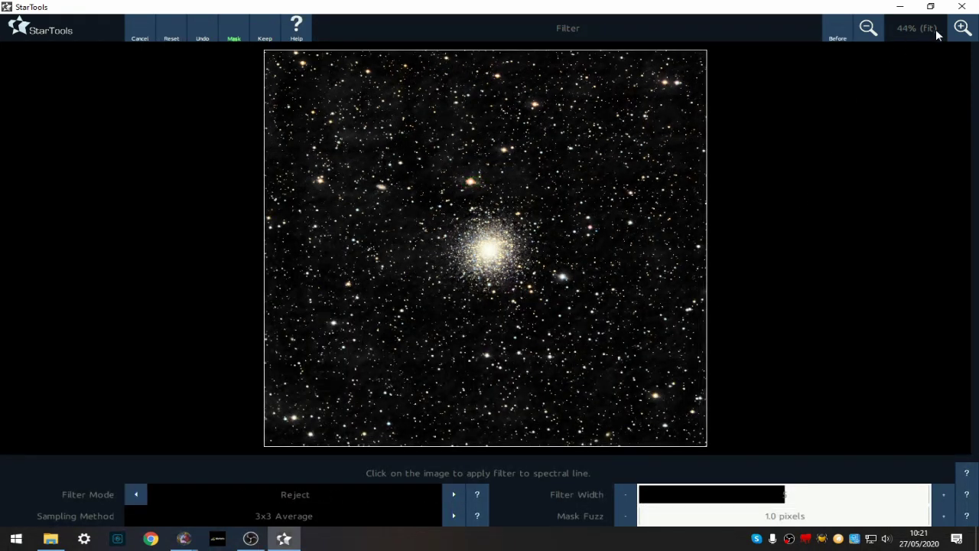
{"action": "left_click", "coordinate": [962, 27]}
{"action": "left_click_drag", "start_coordinate": [975, 227], "coordinate": [976, 193]}
{"action": "left_click", "coordinate": [962, 28]}
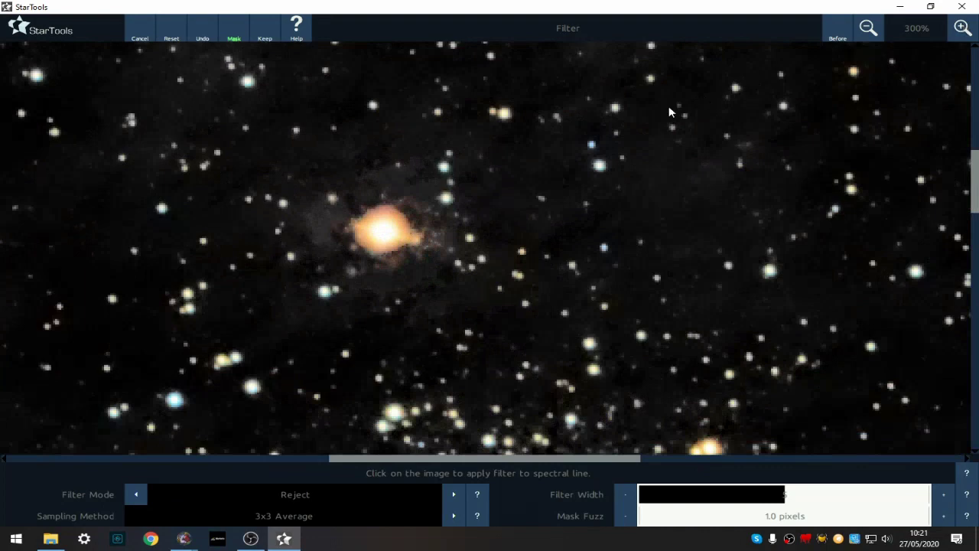
Try rejecting the color of the faint haze at three spots around the bright star, then reset the filter.
{"action": "left_click", "coordinate": [337, 218]}
{"action": "left_click", "coordinate": [438, 232]}
{"action": "left_click", "coordinate": [422, 198]}
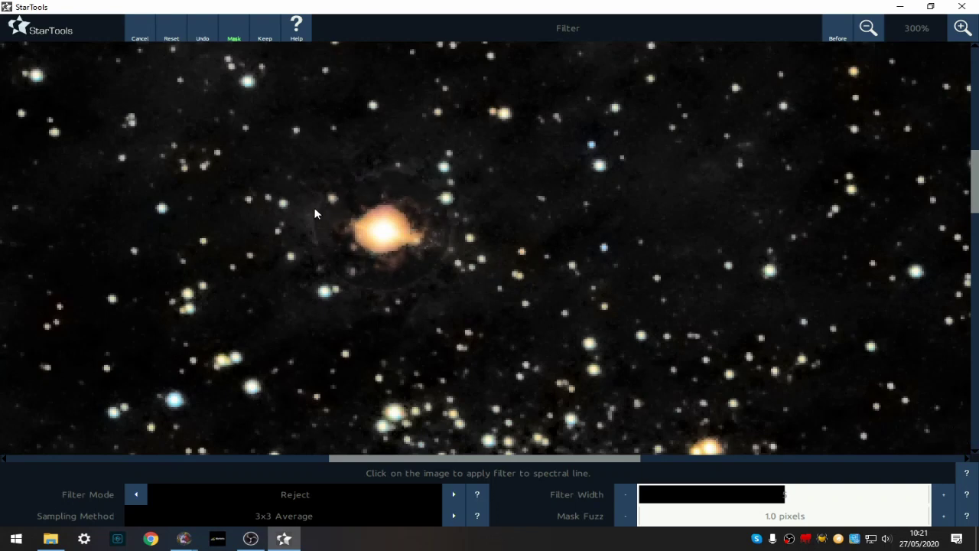
{"action": "left_click", "coordinate": [177, 34]}
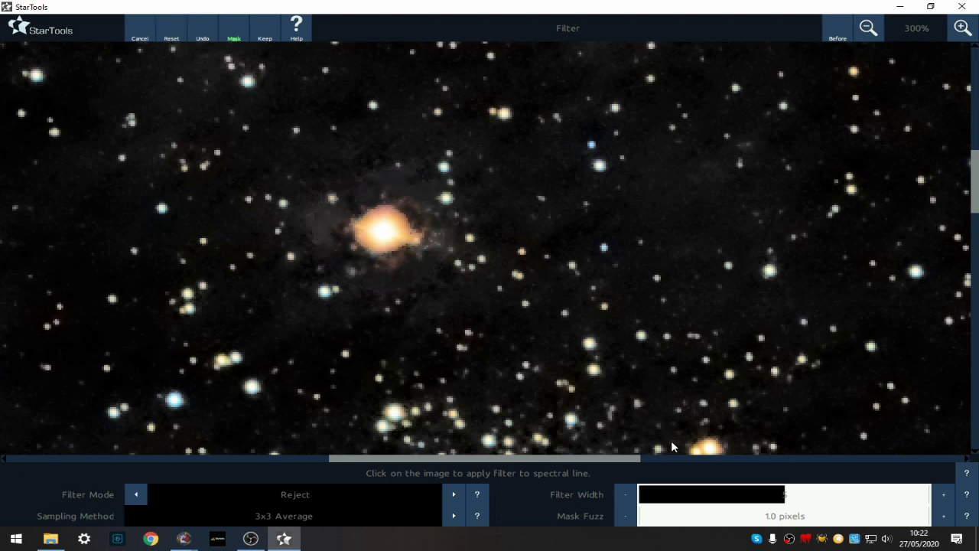
Set Mask Fuzz to 6.5 pixels and reject the color of the residual haze at two spots around the bright star.
{"action": "left_click", "coordinate": [694, 518]}
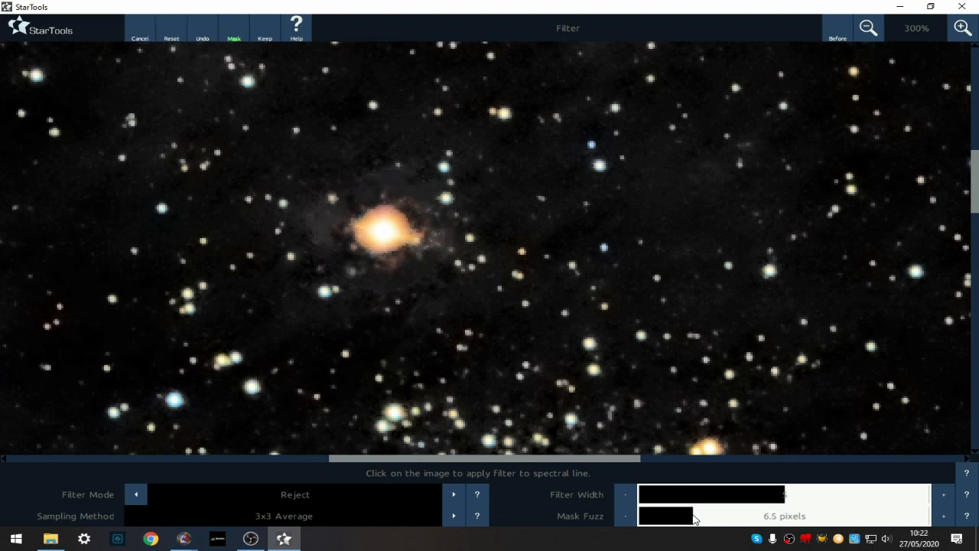
{"action": "left_click", "coordinate": [385, 184]}
{"action": "left_click", "coordinate": [331, 212]}
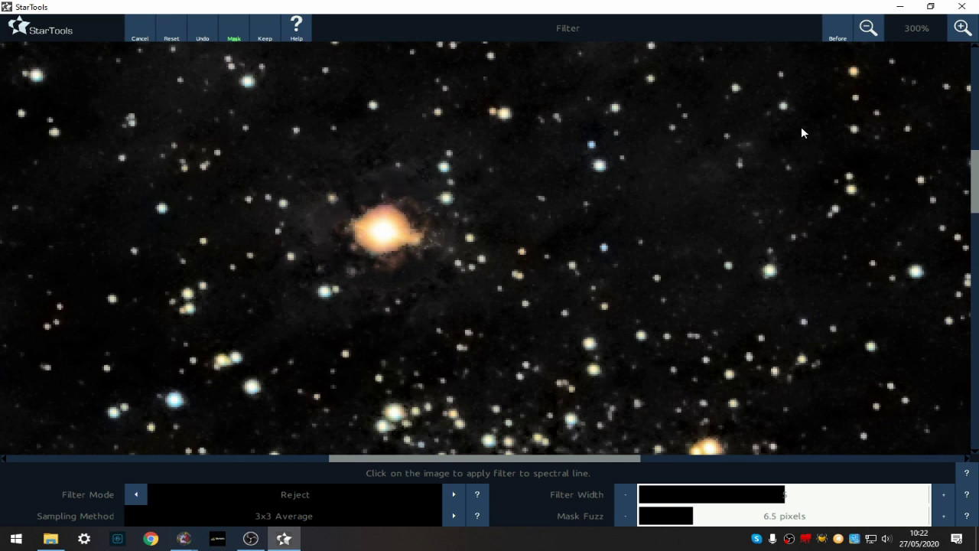
Check the mask around the bright star, compare the filtered image with the original and keep the Filter result.
{"action": "left_click", "coordinate": [234, 32]}
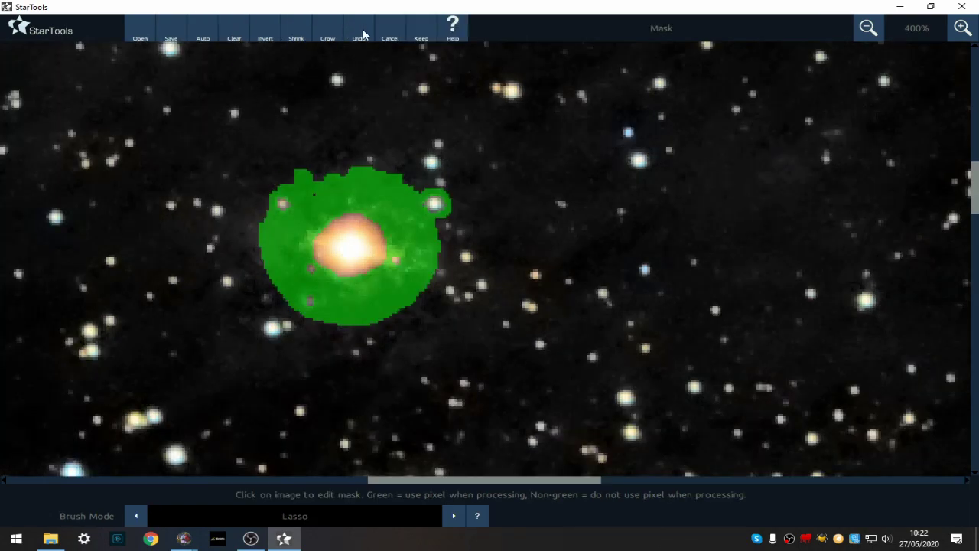
{"action": "left_click", "coordinate": [420, 33]}
{"action": "left_click", "coordinate": [869, 28]}
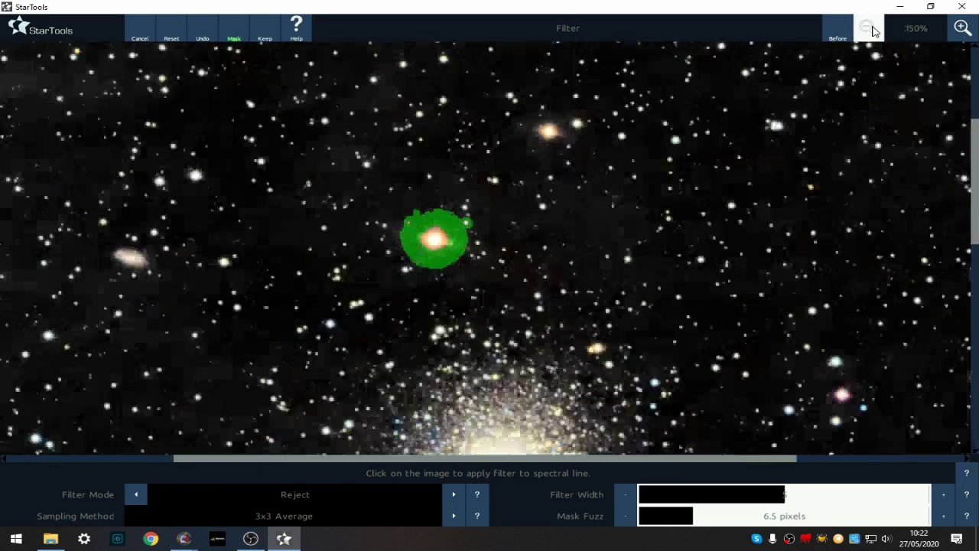
{"action": "left_click", "coordinate": [869, 27]}
{"action": "left_click", "coordinate": [836, 31]}
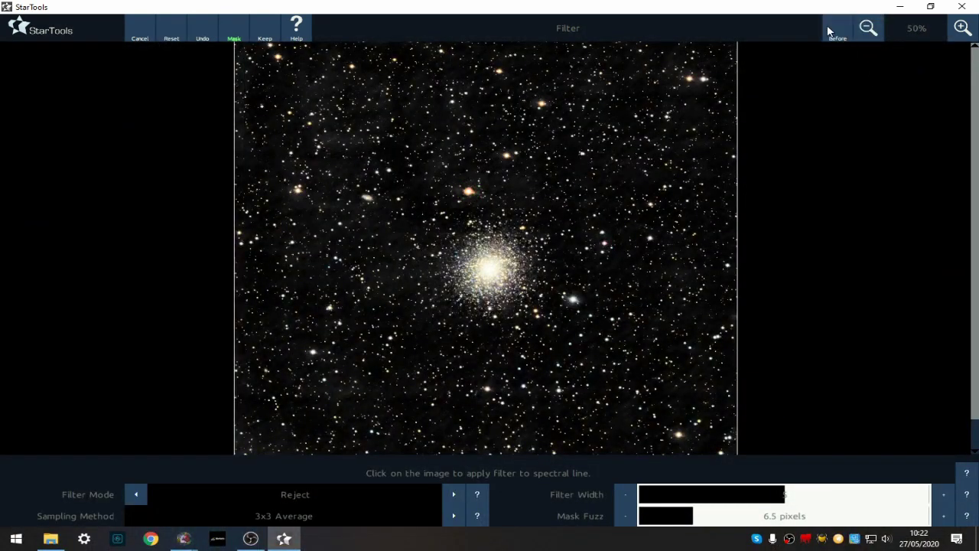
{"action": "left_click", "coordinate": [836, 31]}
{"action": "left_click", "coordinate": [260, 35]}
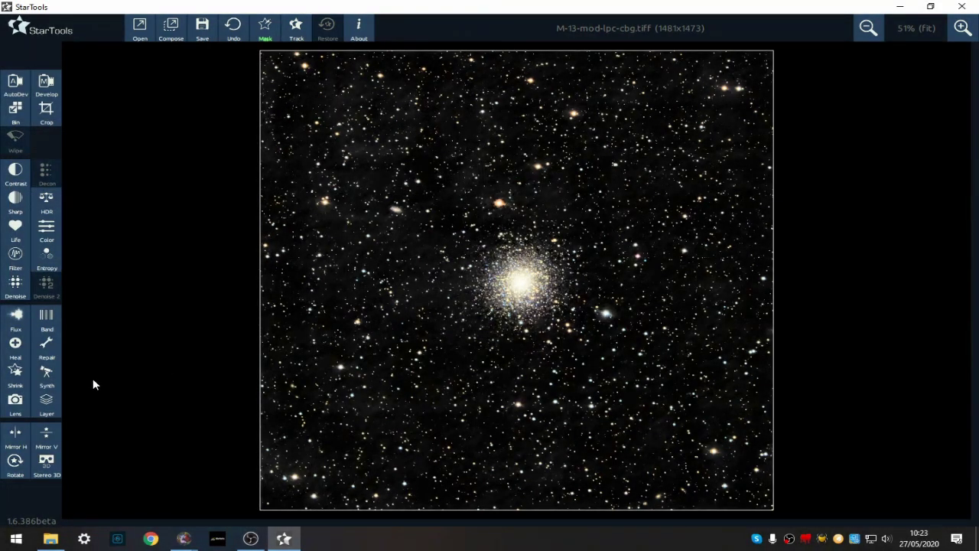
Replace the current mask with the saved star mask file M-13-mod-lpc-cbg_mask.tiff.
{"action": "left_click", "coordinate": [268, 31]}
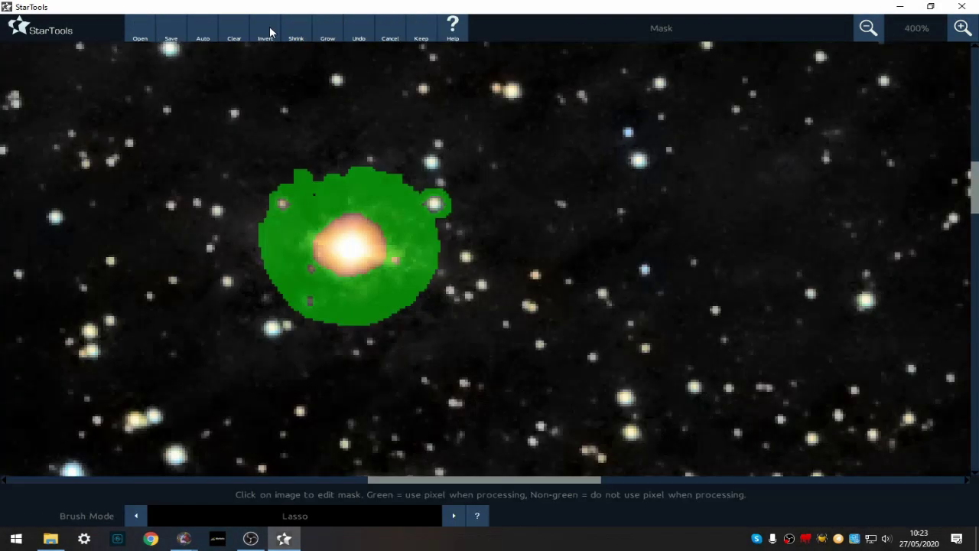
{"action": "left_click", "coordinate": [869, 28]}
{"action": "left_click", "coordinate": [869, 28]}
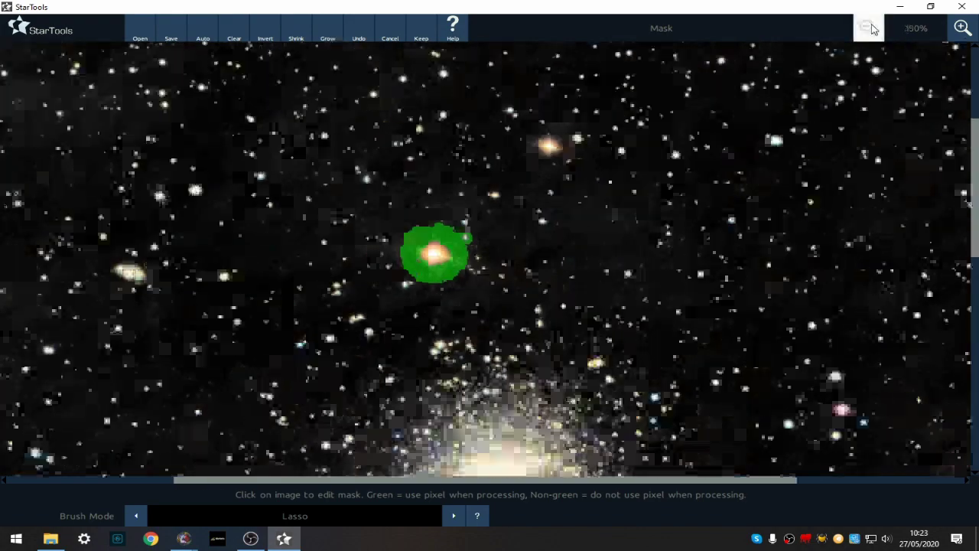
{"action": "left_click", "coordinate": [870, 28]}
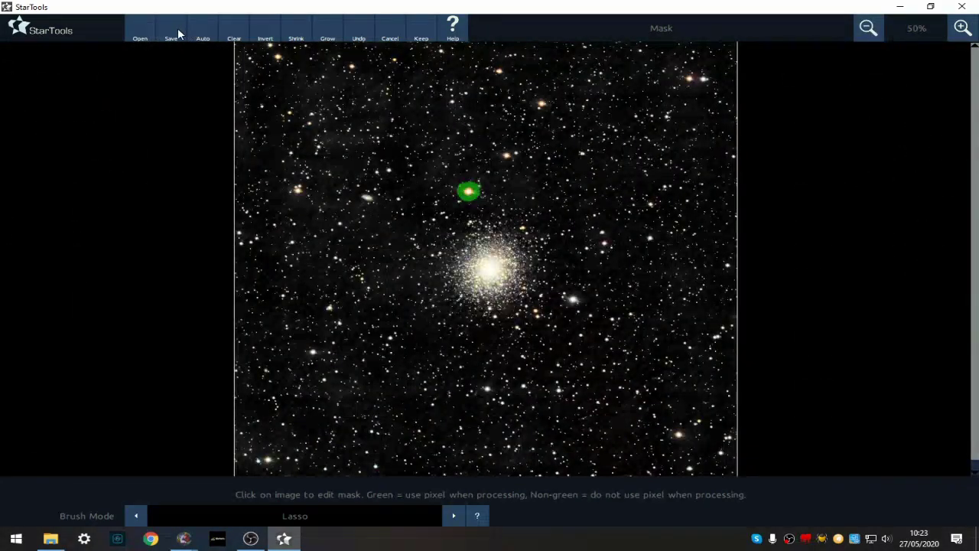
{"action": "left_click", "coordinate": [141, 35]}
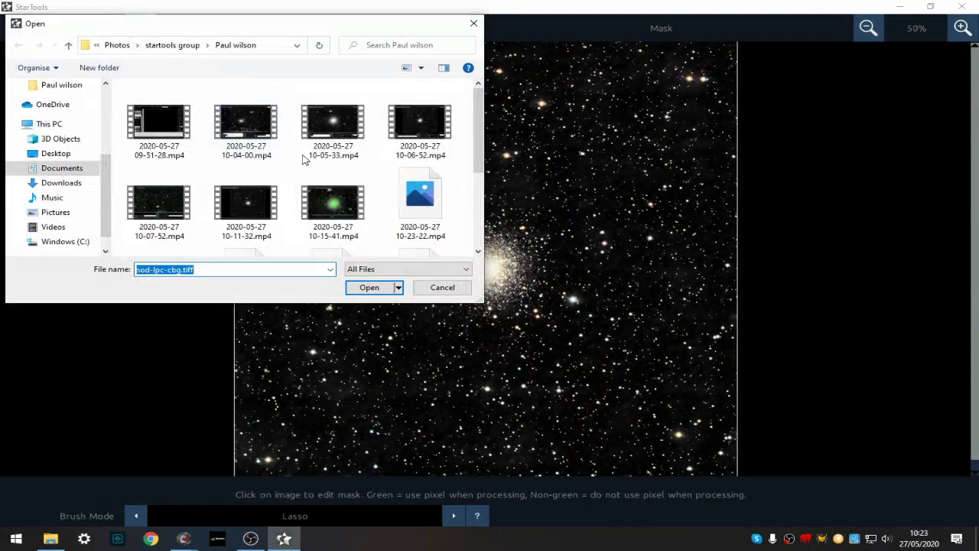
{"action": "scroll", "coordinate": [311, 212], "scroll_direction": "down", "scroll_amount": 2}
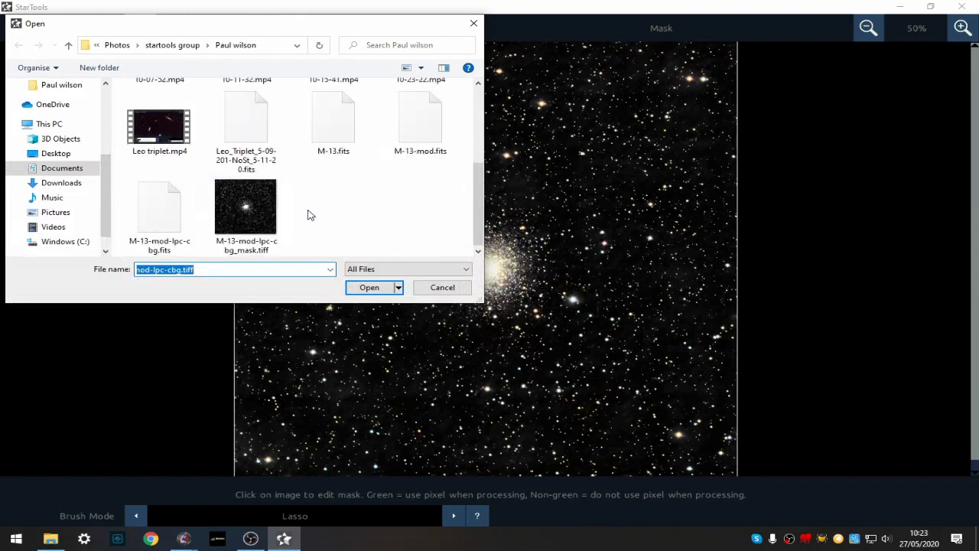
{"action": "left_click", "coordinate": [268, 217]}
{"action": "left_click", "coordinate": [382, 289]}
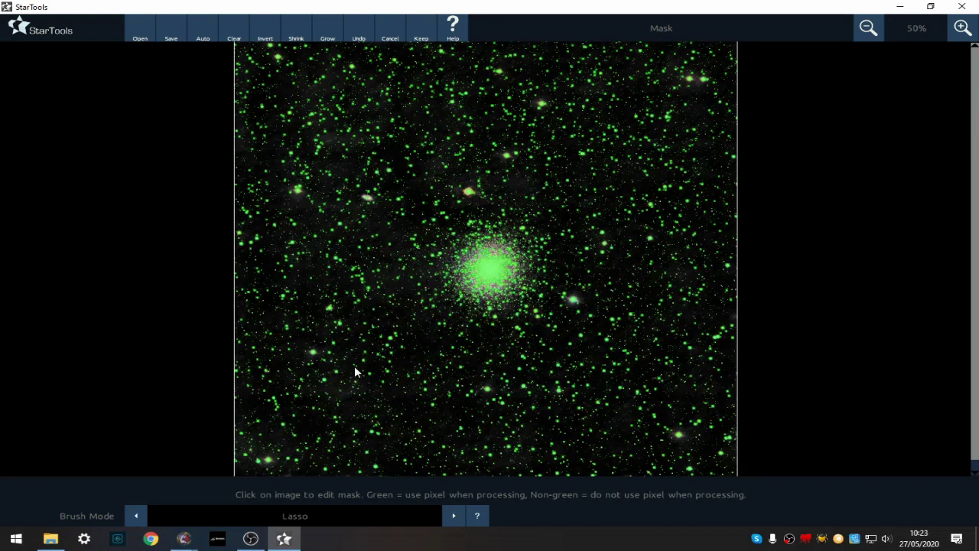
Remove the core of the globular cluster from the mask with the Flood Fill Lighter Pixels brush.
{"action": "left_click", "coordinate": [300, 520]}
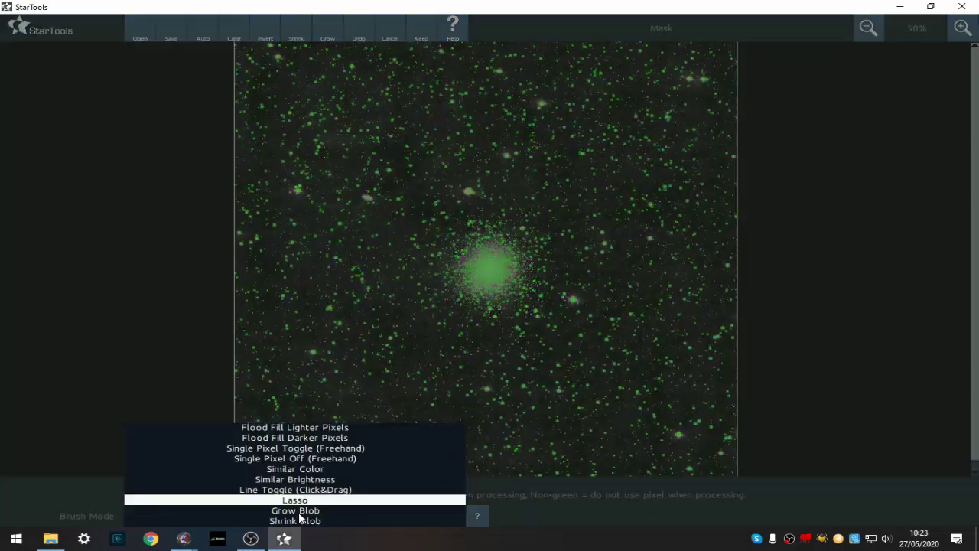
{"action": "left_click", "coordinate": [328, 433]}
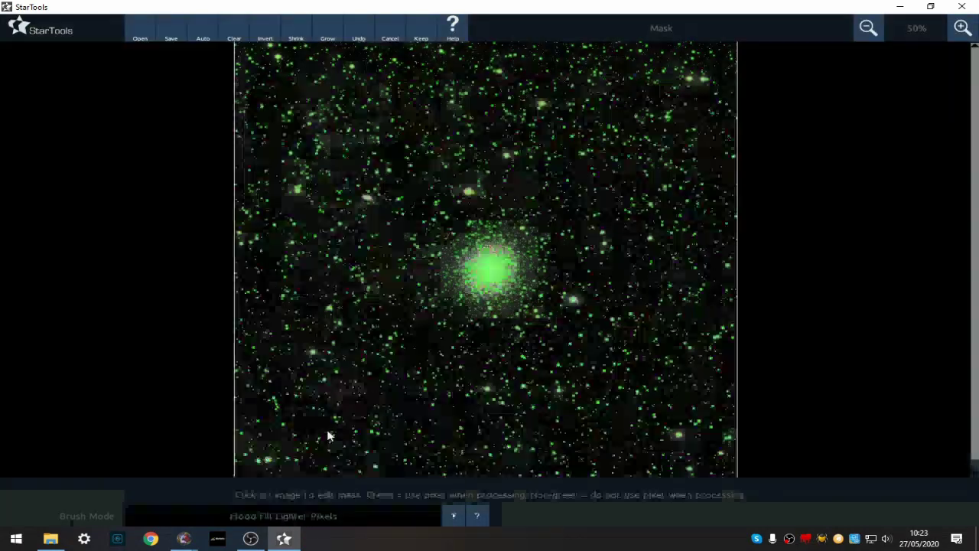
{"action": "left_click", "coordinate": [488, 280]}
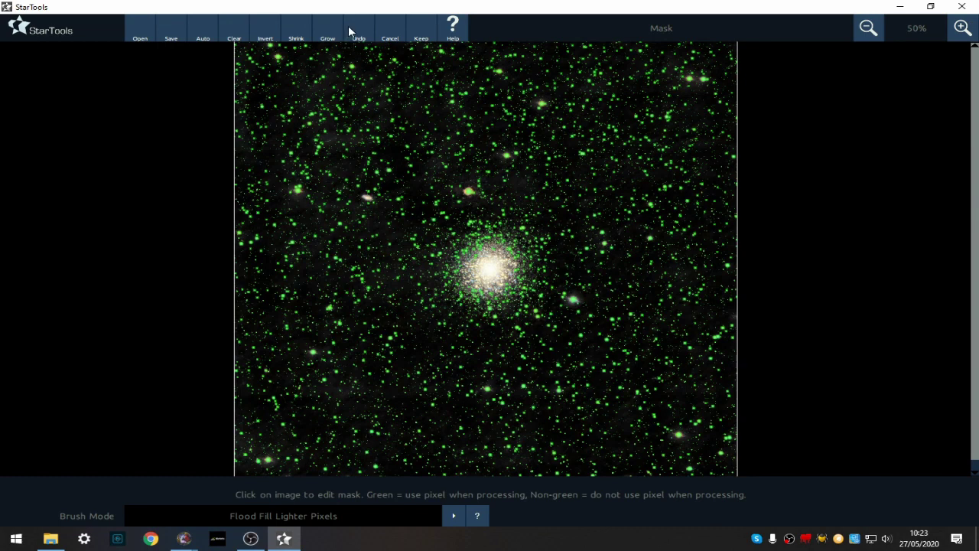
Shrink the mask until only the brightest stars stay selected and grow it back to cover them.
{"action": "left_click", "coordinate": [296, 31]}
{"action": "left_click", "coordinate": [297, 31]}
{"action": "left_click", "coordinate": [297, 30]}
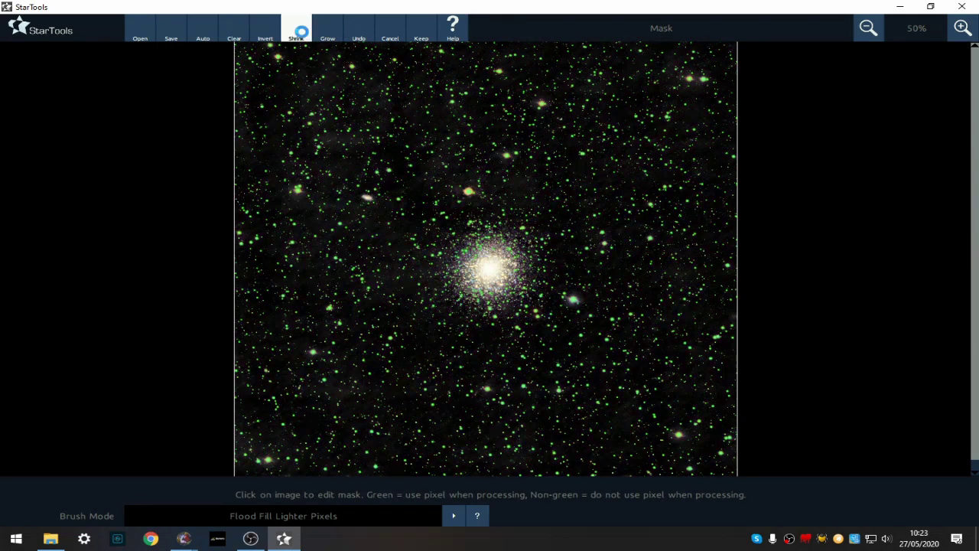
{"action": "left_click", "coordinate": [304, 37]}
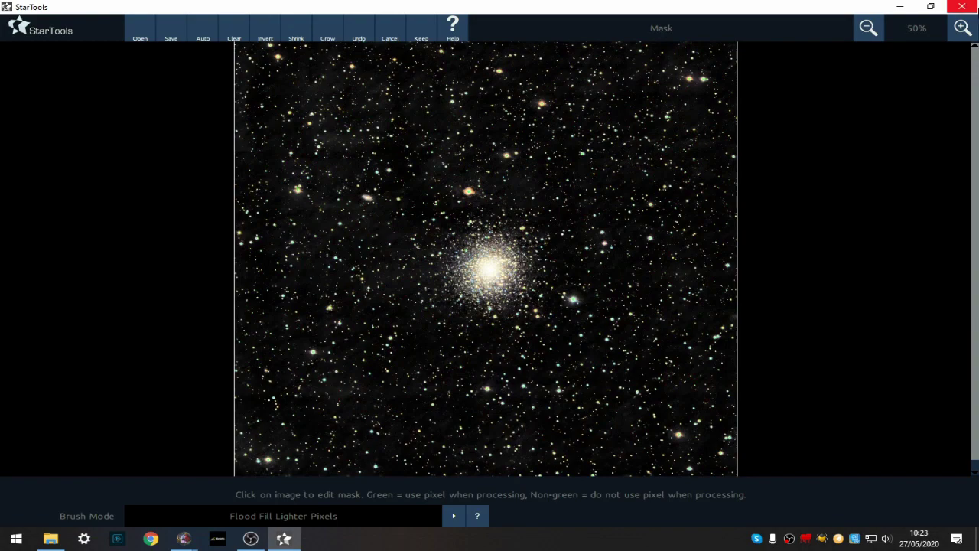
{"action": "left_click", "coordinate": [964, 28]}
{"action": "left_click", "coordinate": [964, 29]}
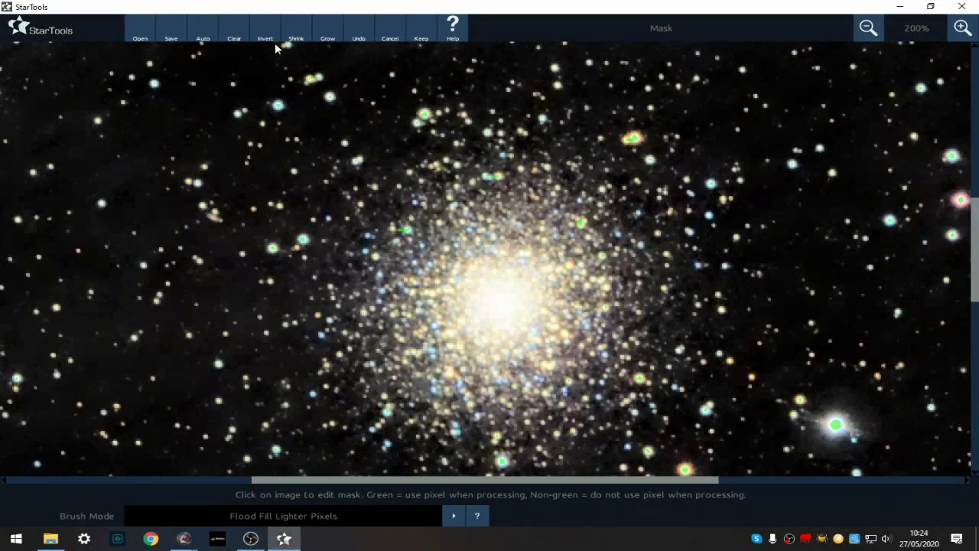
{"action": "left_click", "coordinate": [293, 30]}
{"action": "left_click", "coordinate": [334, 35]}
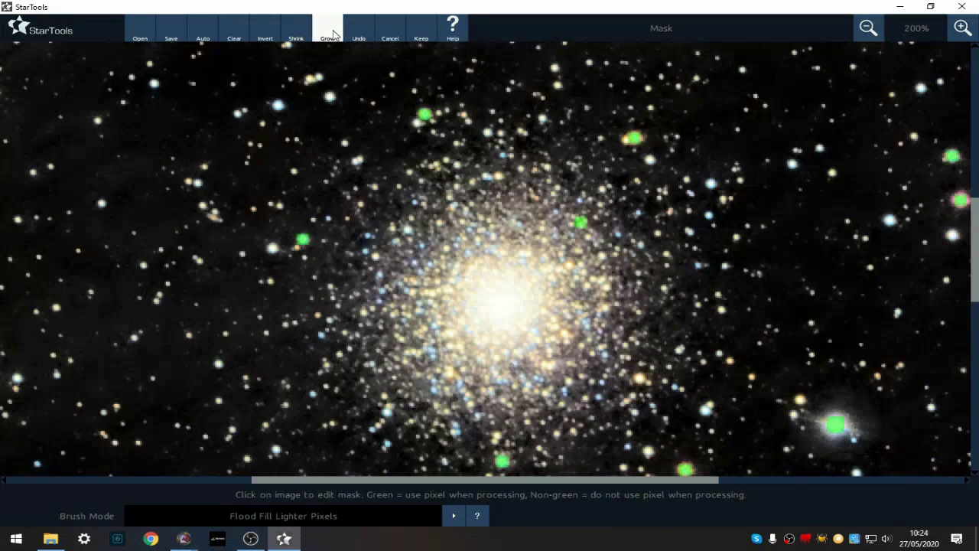
Touch up the mask on the tight star group up and left of the cluster, undo the last fill and keep the mask.
{"action": "left_click", "coordinate": [879, 26]}
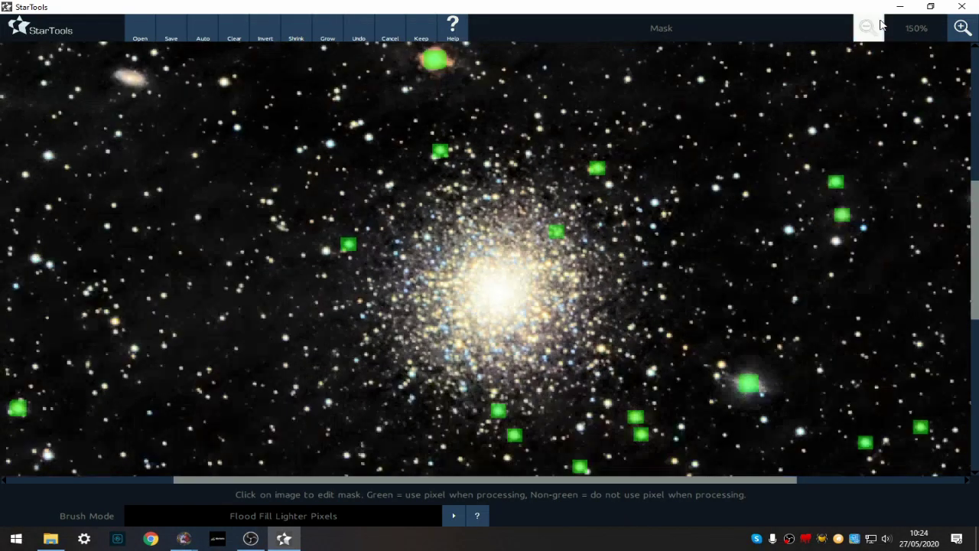
{"action": "left_click", "coordinate": [880, 26]}
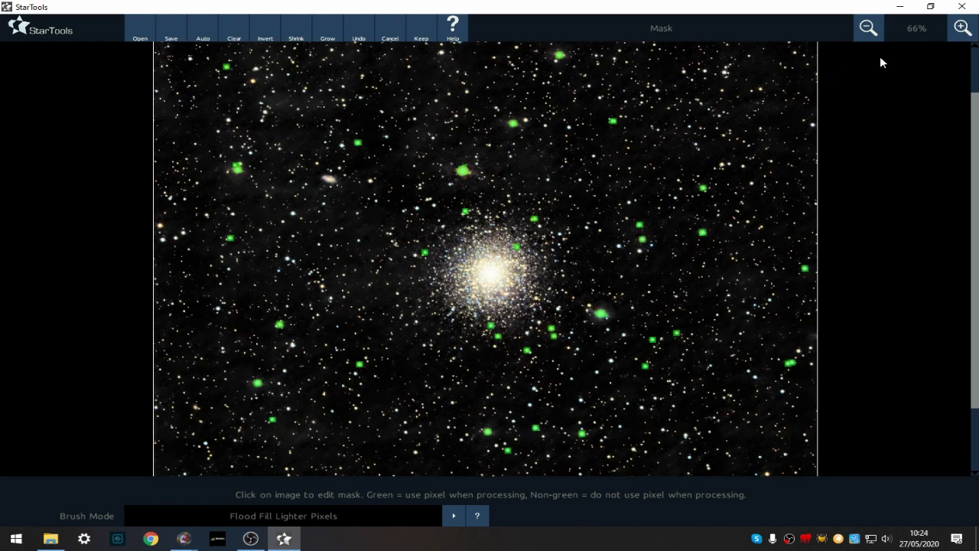
{"action": "left_click", "coordinate": [239, 170]}
{"action": "left_click", "coordinate": [242, 175]}
{"action": "left_click", "coordinate": [359, 34]}
{"action": "left_click", "coordinate": [868, 39]}
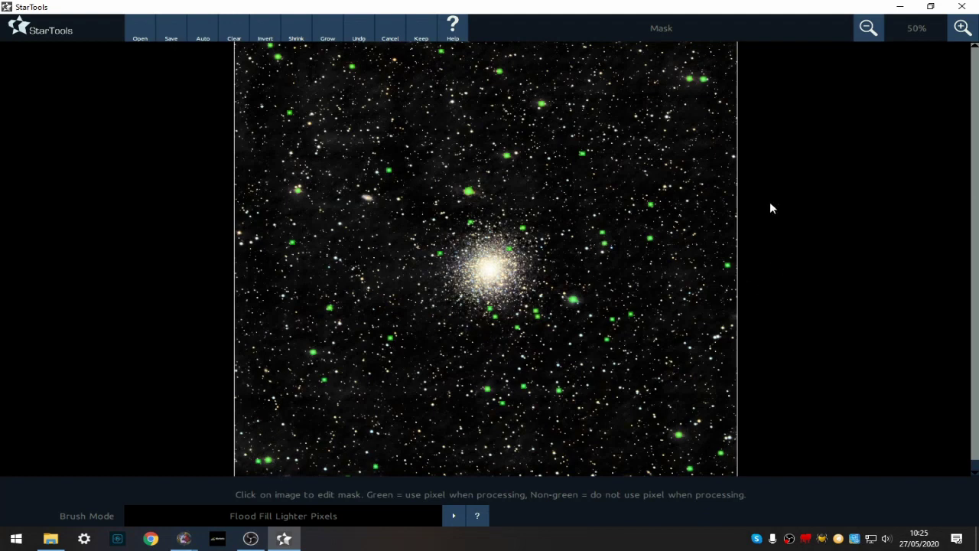
{"action": "left_click", "coordinate": [421, 32]}
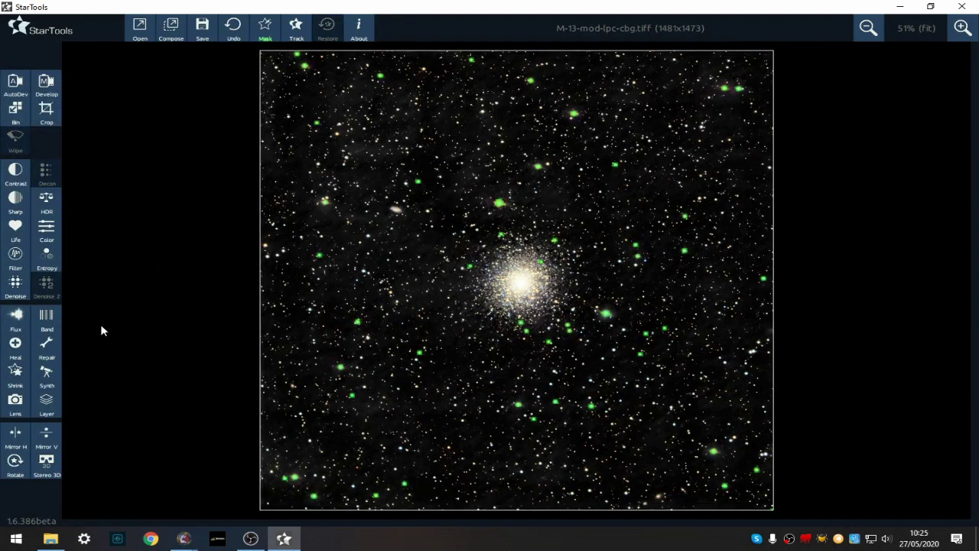
Start the Repair module and process the masked stars with the Warp algorithm.
{"action": "left_click", "coordinate": [55, 348]}
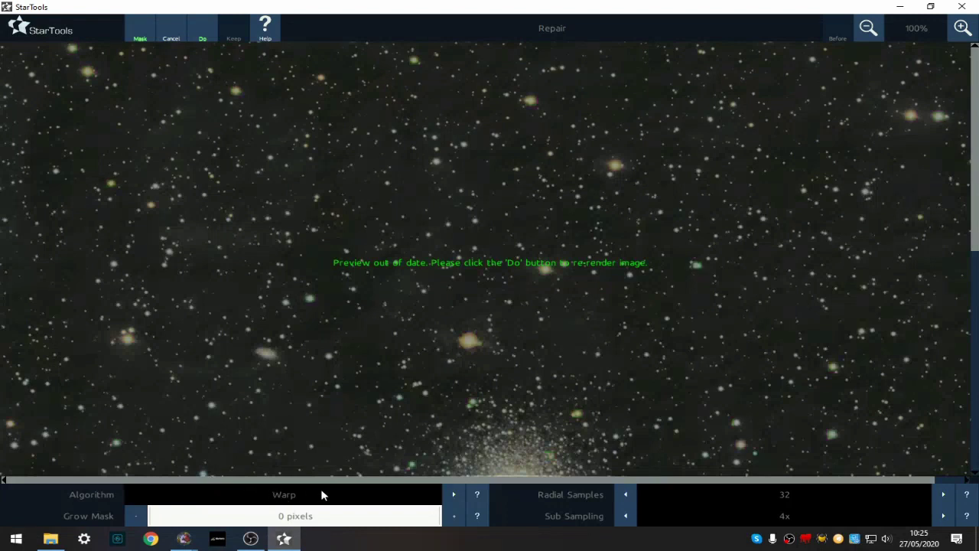
{"action": "left_click", "coordinate": [200, 30]}
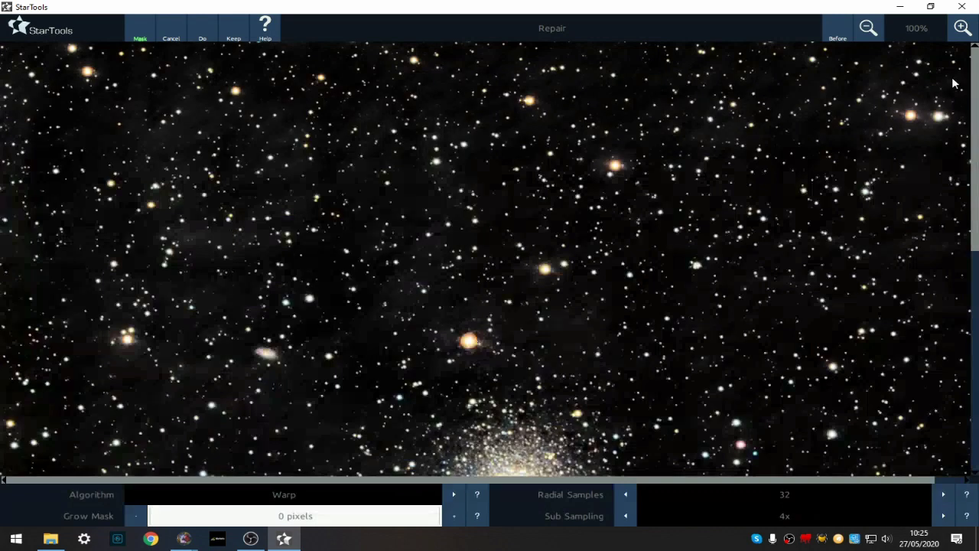
Compare the Warp-repaired stars with the original image, both close up and across the whole field.
{"action": "left_click", "coordinate": [865, 28]}
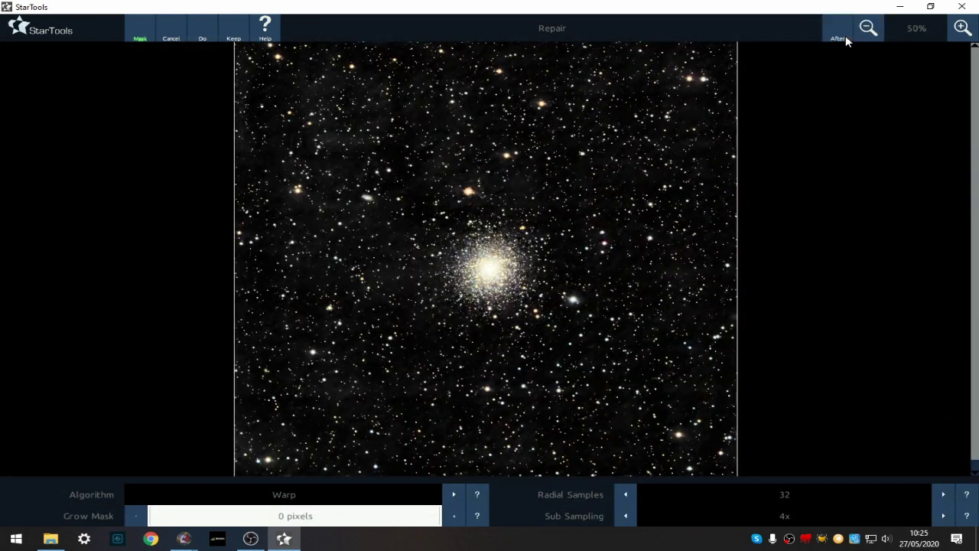
{"action": "left_click", "coordinate": [963, 27]}
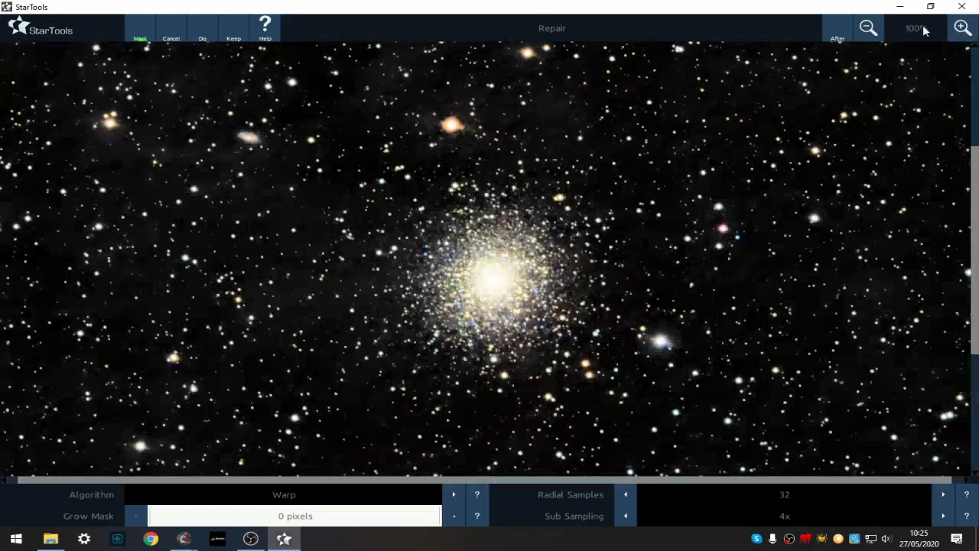
{"action": "left_click", "coordinate": [842, 32]}
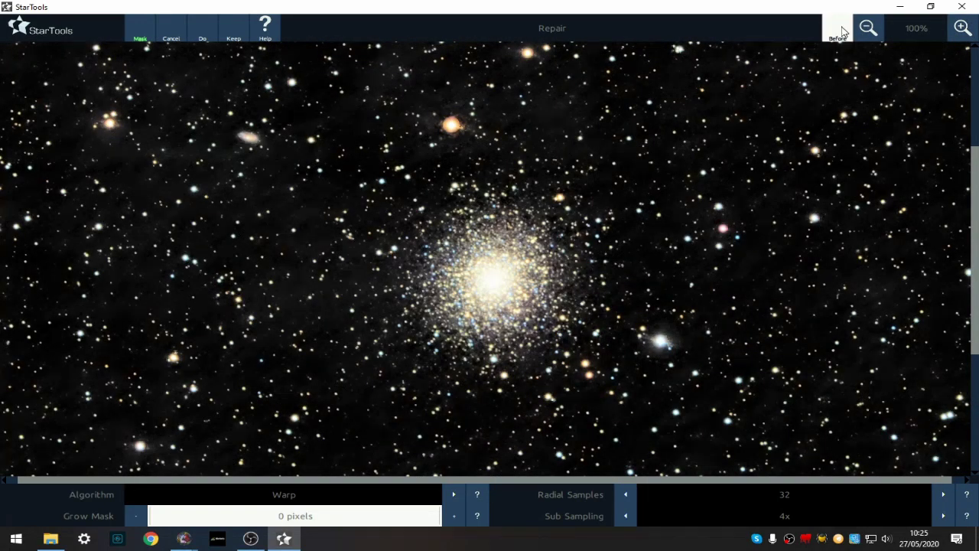
{"action": "left_click", "coordinate": [842, 32]}
{"action": "left_click", "coordinate": [843, 32]}
{"action": "left_click", "coordinate": [868, 29]}
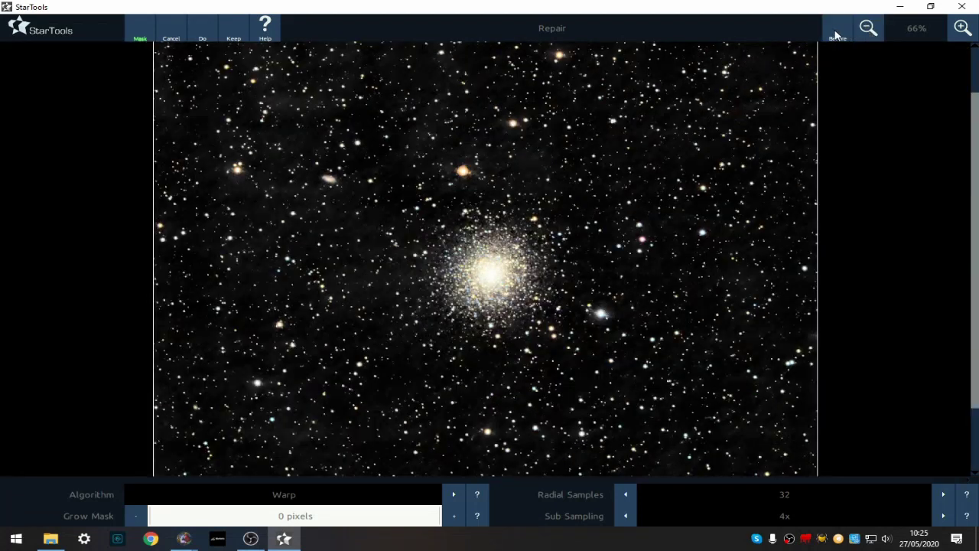
{"action": "left_click", "coordinate": [836, 35]}
{"action": "left_click", "coordinate": [836, 35]}
{"action": "left_click", "coordinate": [836, 35]}
{"action": "left_click", "coordinate": [860, 33]}
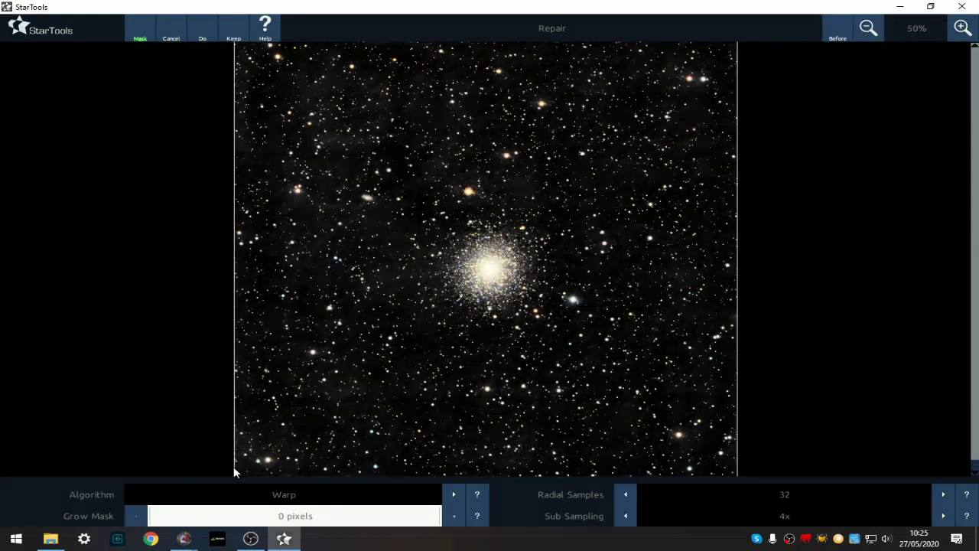
Repair the masked stars with the algorithm Redistribute, Core Is Brightest Pixel and compare the result with the original.
{"action": "left_click", "coordinate": [307, 497]}
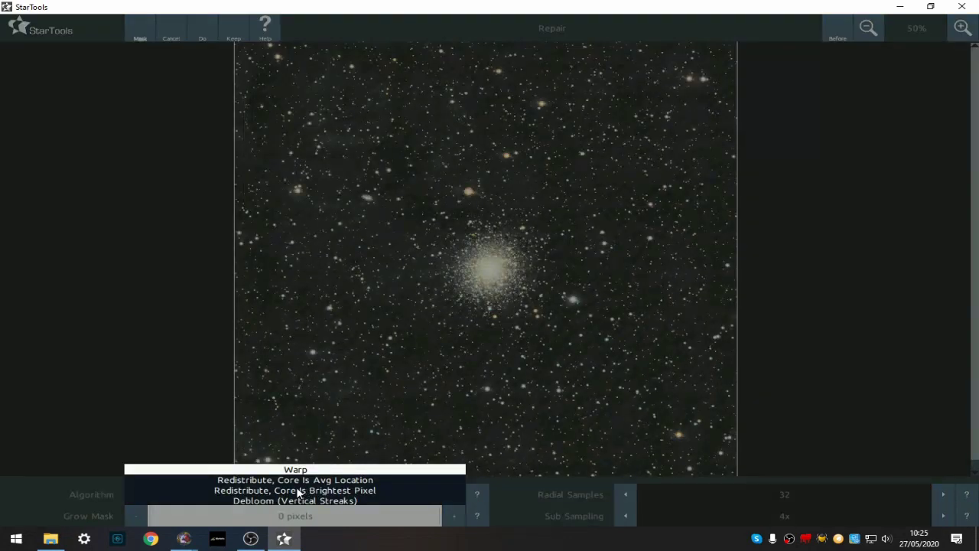
{"action": "left_click", "coordinate": [298, 492]}
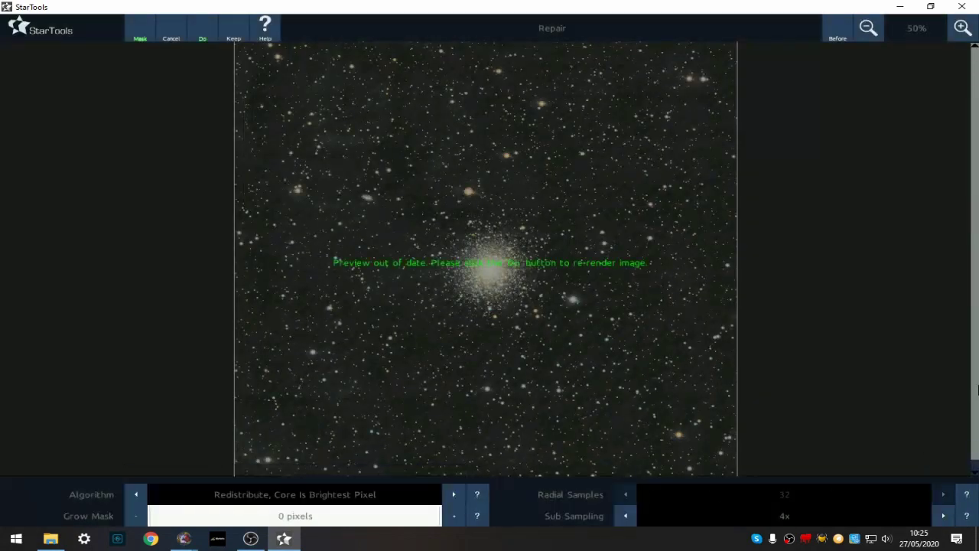
{"action": "left_click", "coordinate": [201, 31]}
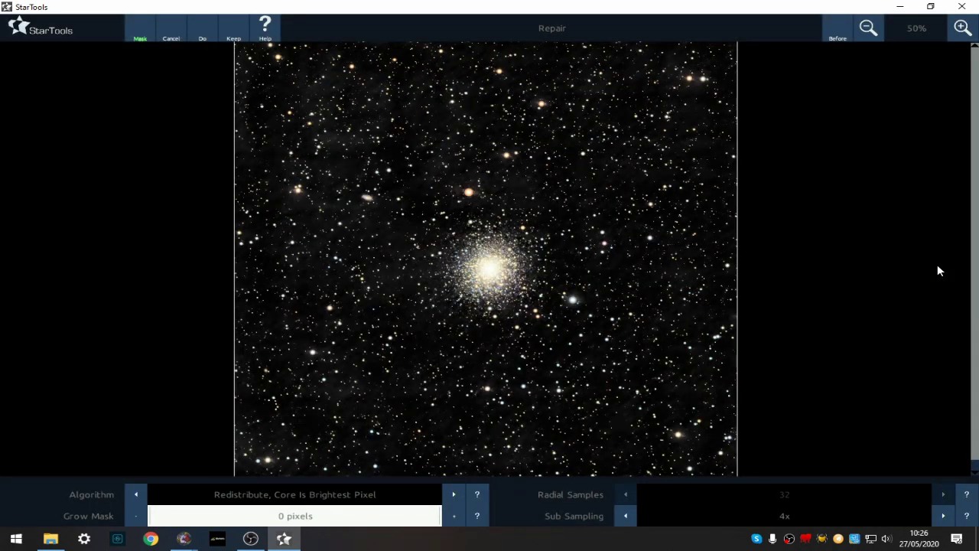
{"action": "left_click", "coordinate": [839, 35]}
{"action": "left_click", "coordinate": [838, 36]}
Reopen the mask and use the Lasso brush to enlarge the mask around the bright orange star above the cluster.
{"action": "left_click", "coordinate": [140, 35]}
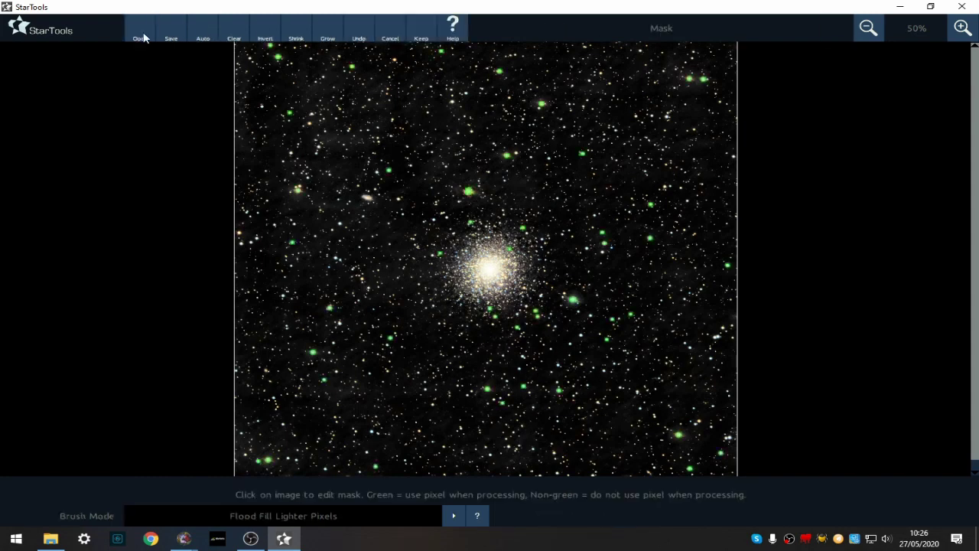
{"action": "left_click", "coordinate": [962, 27]}
{"action": "left_click", "coordinate": [963, 27]}
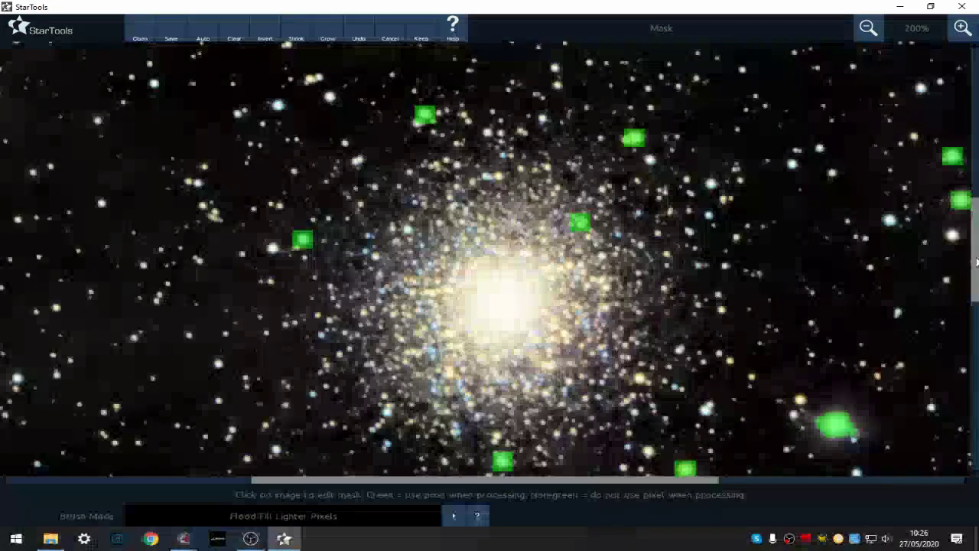
{"action": "left_click_drag", "start_coordinate": [977, 263], "coordinate": [977, 196]}
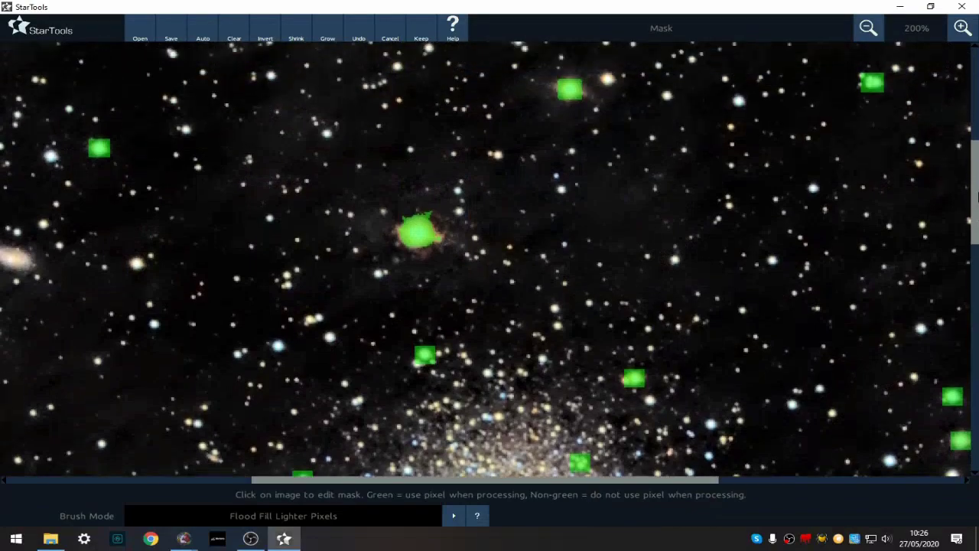
{"action": "left_click", "coordinate": [280, 517]}
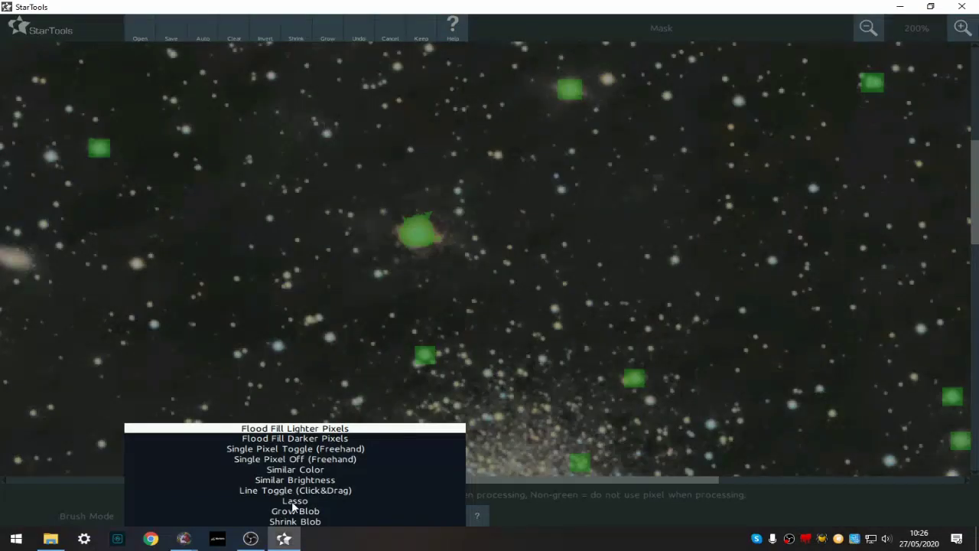
{"action": "left_click", "coordinate": [291, 501]}
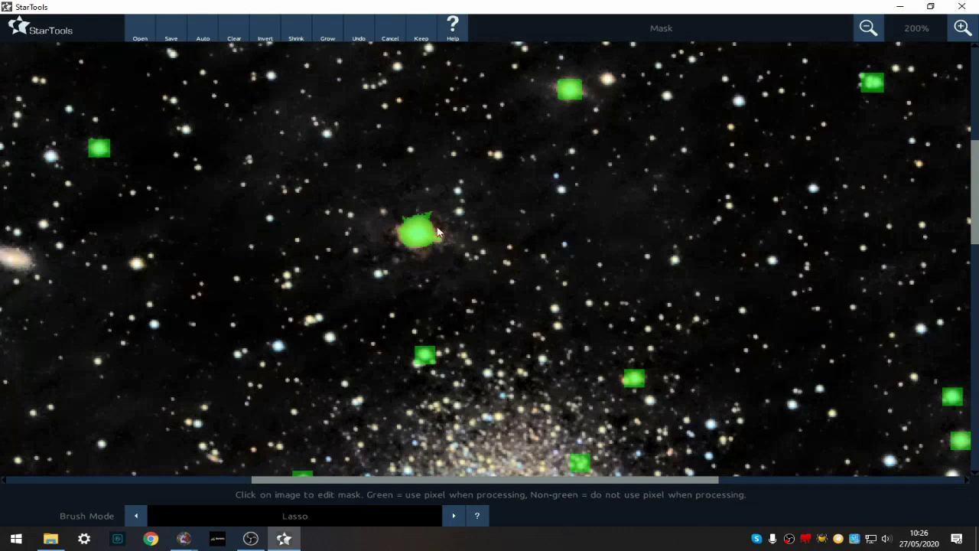
{"action": "left_click_drag", "start_coordinate": [439, 226], "coordinate": [440, 242]}
{"action": "left_click_drag", "start_coordinate": [388, 225], "coordinate": [414, 217]}
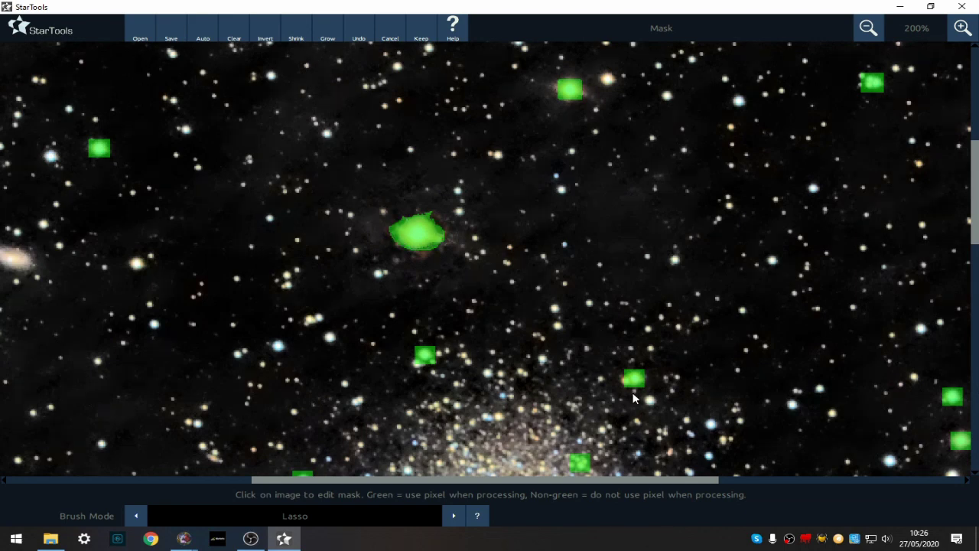
With Flood Fill Lighter Pixels, unmask four small stars on the upper and right sides of the cluster that need no repair.
{"action": "left_click", "coordinate": [292, 516]}
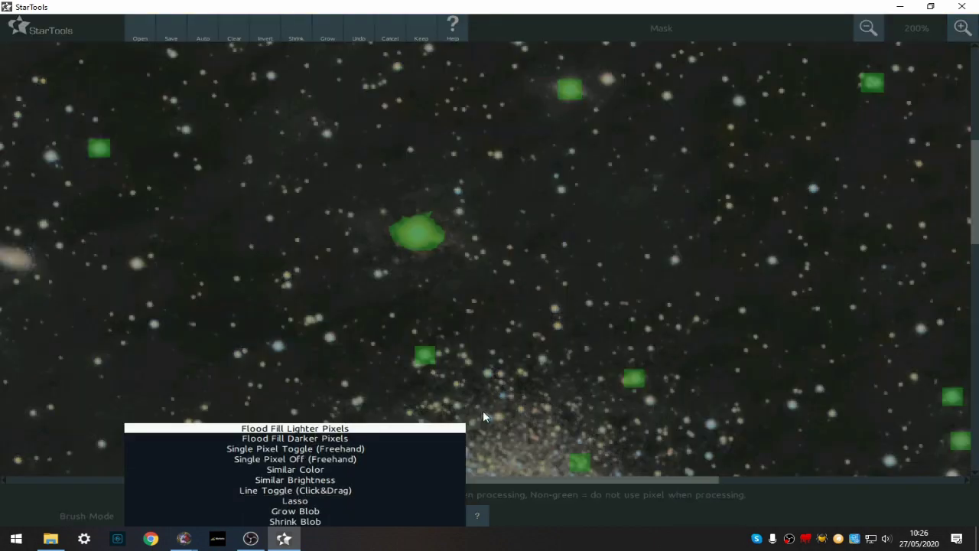
{"action": "left_click", "coordinate": [295, 427]}
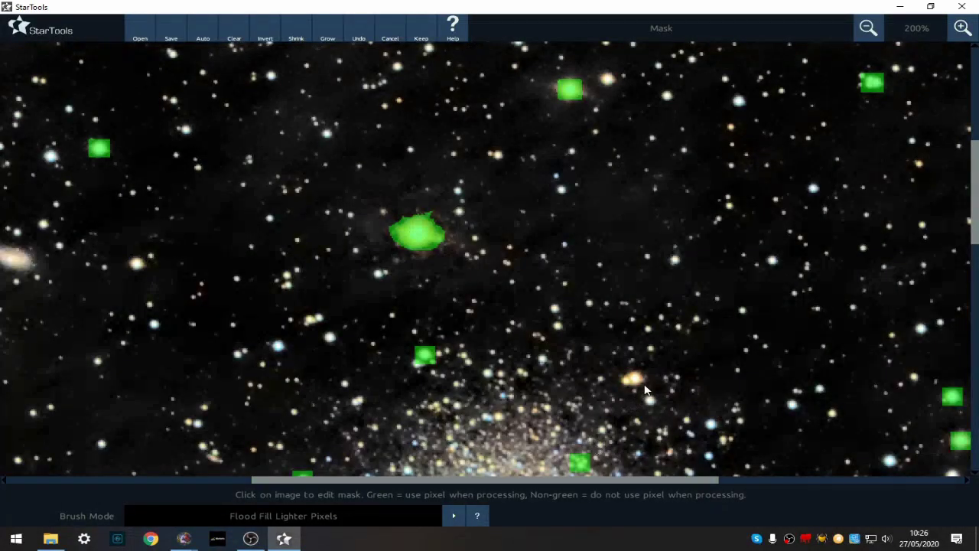
{"action": "left_click", "coordinate": [578, 464]}
{"action": "left_click_drag", "start_coordinate": [415, 480], "coordinate": [445, 480]}
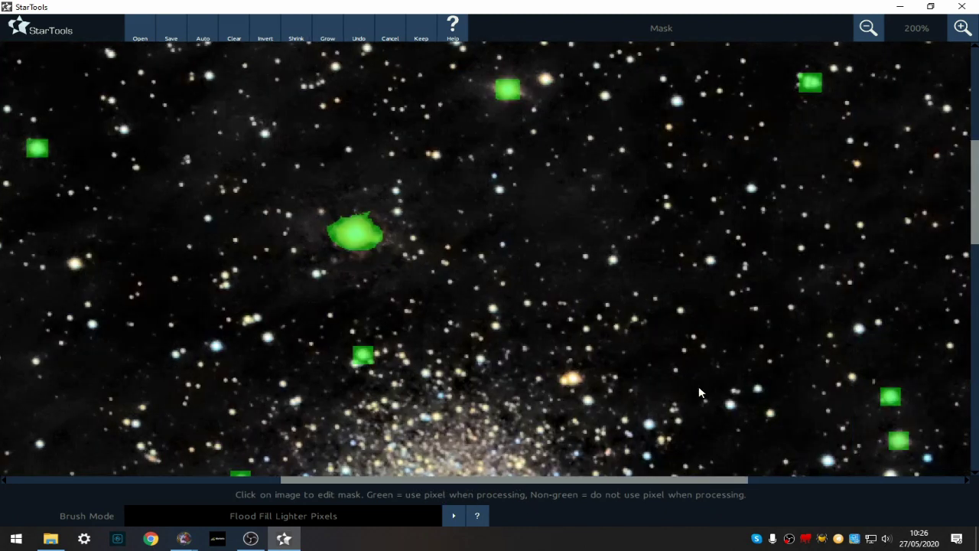
{"action": "left_click", "coordinate": [810, 84]}
{"action": "left_click_drag", "start_coordinate": [973, 198], "coordinate": [978, 261]}
{"action": "left_click", "coordinate": [890, 160]}
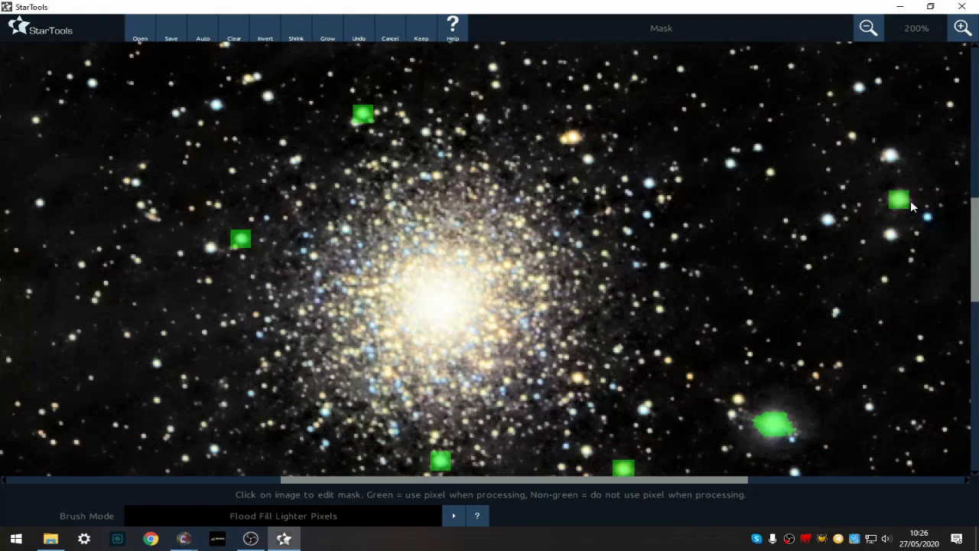
Use the Lasso brush to extend the mask around the small star right of the cluster and the bright blue star below it.
{"action": "left_click", "coordinate": [307, 519]}
{"action": "left_click", "coordinate": [301, 500]}
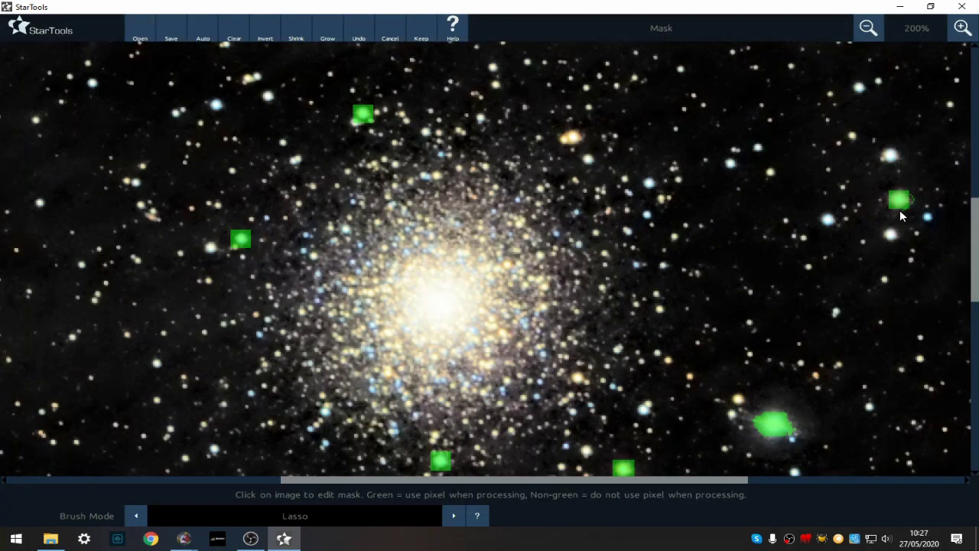
{"action": "left_click_drag", "start_coordinate": [893, 207], "coordinate": [903, 193]}
{"action": "mouse_move", "coordinate": [747, 419]}
{"action": "left_mouse_down"}
{"action": "mouse_move", "coordinate": [747, 410]}
{"action": "mouse_move", "coordinate": [786, 411]}
{"action": "mouse_move", "coordinate": [796, 425]}
{"action": "left_mouse_up"}
{"action": "left_click_drag", "start_coordinate": [750, 430], "coordinate": [747, 419]}
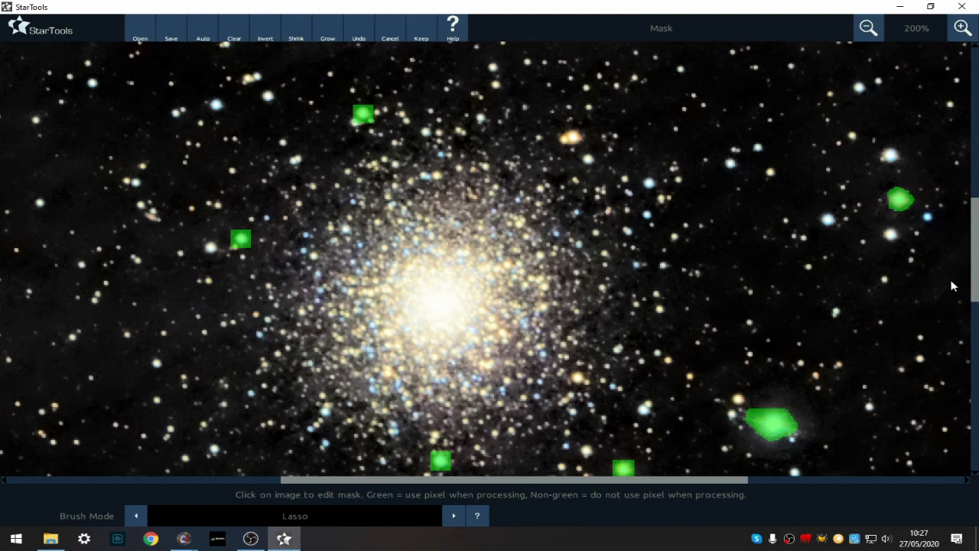
Lasso extra mask area around the bright star below the cluster and the bright star near the field's lower-right corner.
{"action": "left_click_drag", "start_coordinate": [975, 235], "coordinate": [976, 374]}
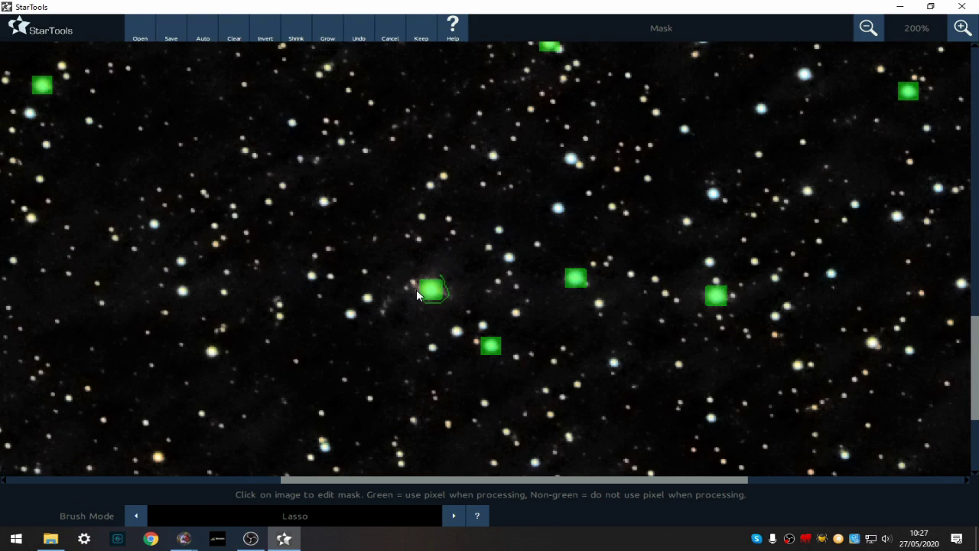
{"action": "left_click_drag", "start_coordinate": [416, 285], "coordinate": [447, 283]}
{"action": "left_click", "coordinate": [865, 33]}
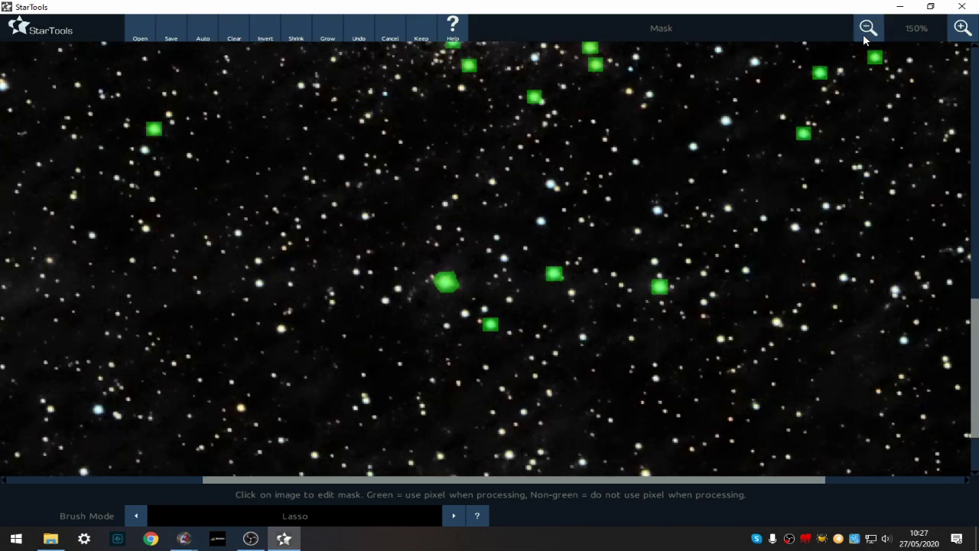
{"action": "left_click", "coordinate": [865, 39]}
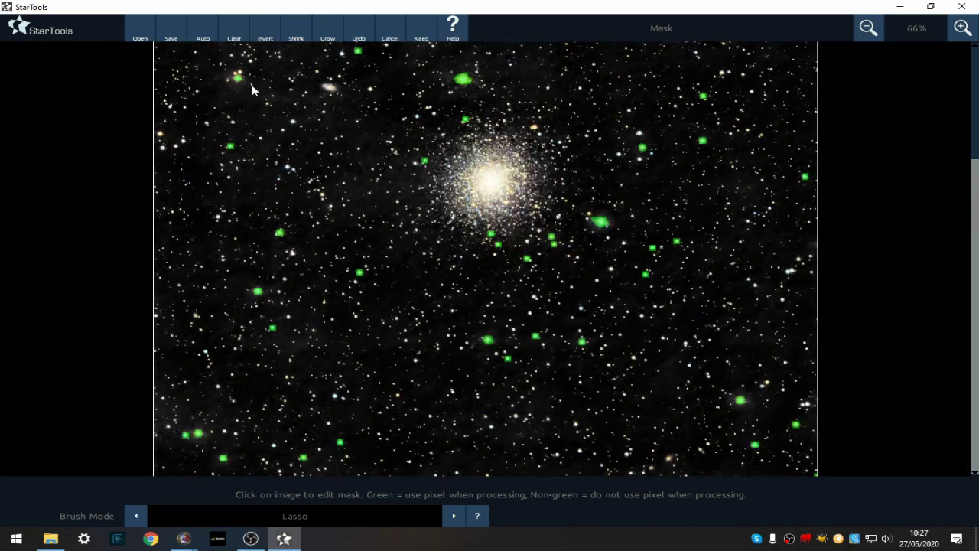
{"action": "left_click", "coordinate": [962, 27]}
{"action": "left_click", "coordinate": [962, 28]}
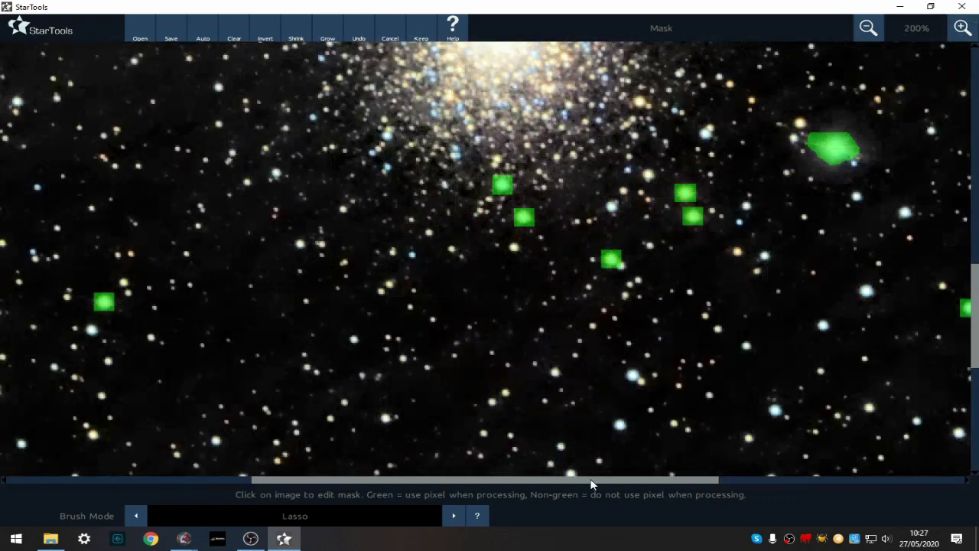
{"action": "left_click_drag", "start_coordinate": [590, 484], "coordinate": [960, 490]}
{"action": "left_click_drag", "start_coordinate": [975, 300], "coordinate": [976, 420]}
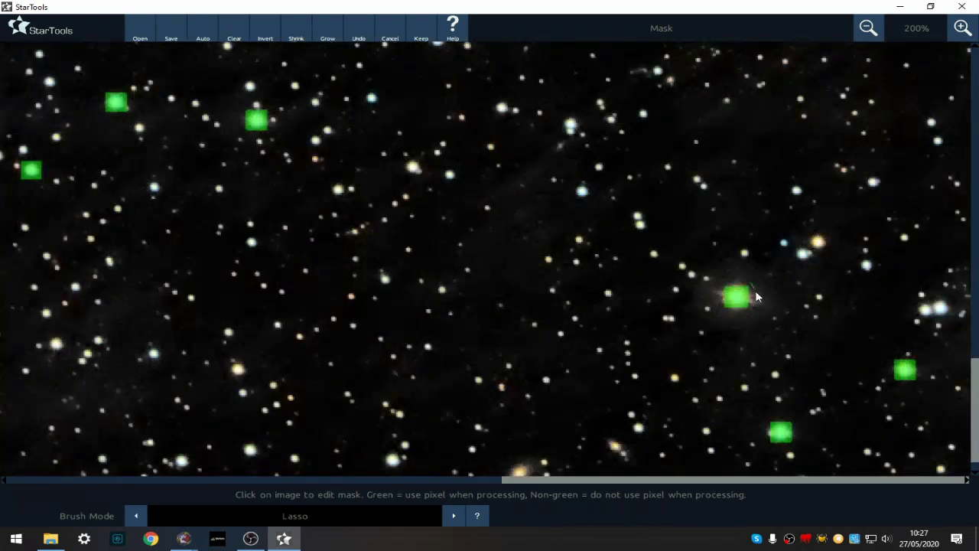
{"action": "left_click_drag", "start_coordinate": [756, 303], "coordinate": [749, 308]}
{"action": "left_click_drag", "start_coordinate": [721, 291], "coordinate": [722, 285]}
Lasso extra mask area around the bright star near the field's lower-left corner and the tight star group up and left of the cluster.
{"action": "left_click_drag", "start_coordinate": [609, 478], "coordinate": [4, 428]}
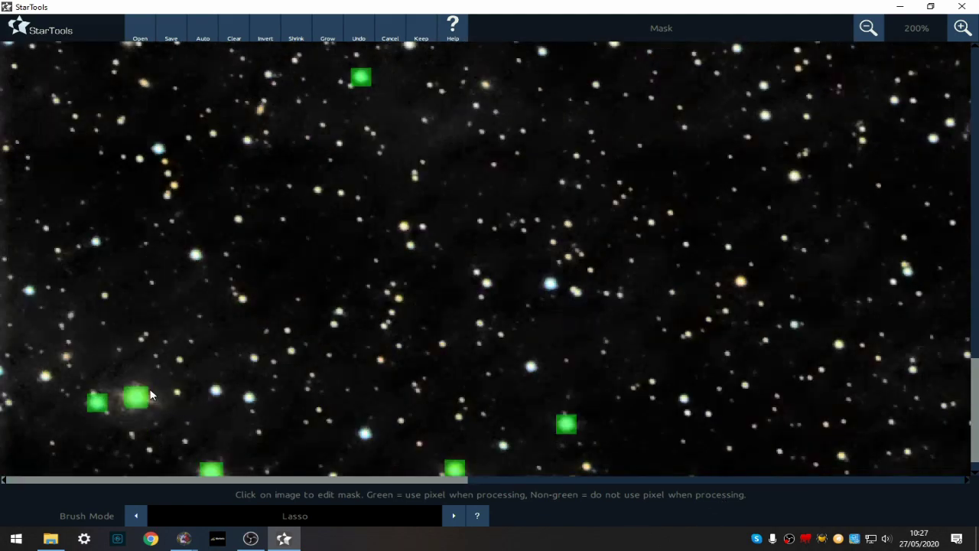
{"action": "mouse_move", "coordinate": [121, 407]}
{"action": "left_mouse_down"}
{"action": "mouse_move", "coordinate": [117, 390]}
{"action": "mouse_move", "coordinate": [143, 385]}
{"action": "mouse_move", "coordinate": [159, 409]}
{"action": "mouse_move", "coordinate": [120, 405]}
{"action": "left_mouse_up"}
{"action": "scroll", "coordinate": [970, 290], "scroll_direction": "up", "scroll_amount": 10}
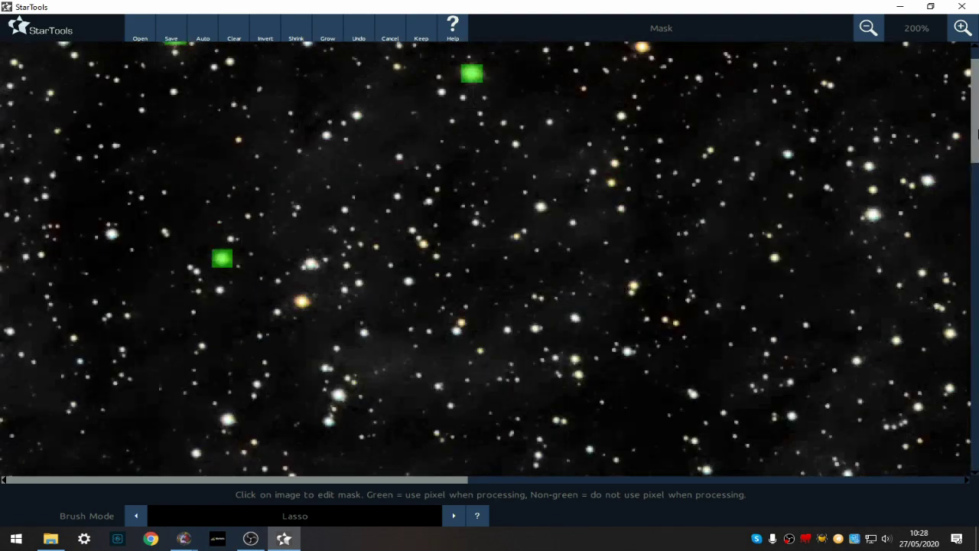
{"action": "left_click_drag", "start_coordinate": [976, 138], "coordinate": [970, 70]}
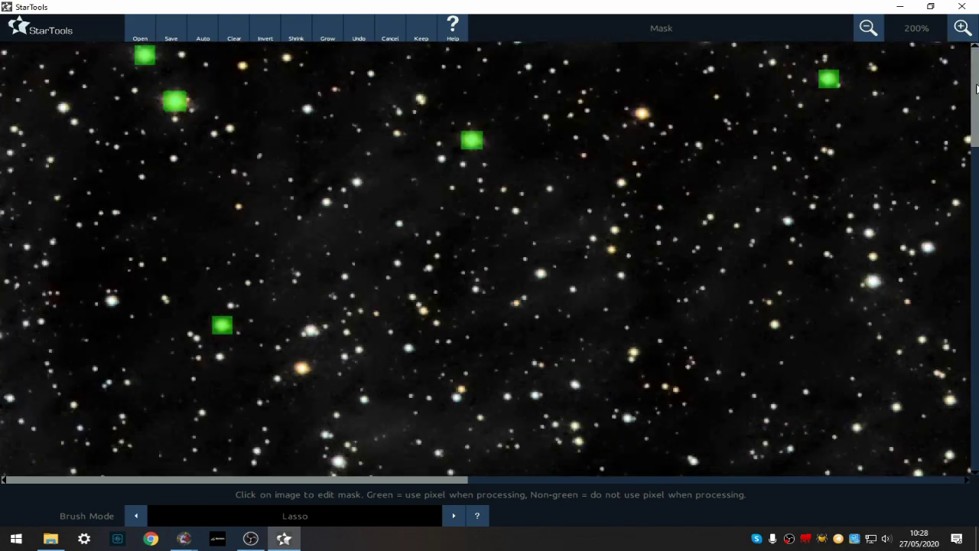
{"action": "left_click_drag", "start_coordinate": [976, 103], "coordinate": [976, 169]}
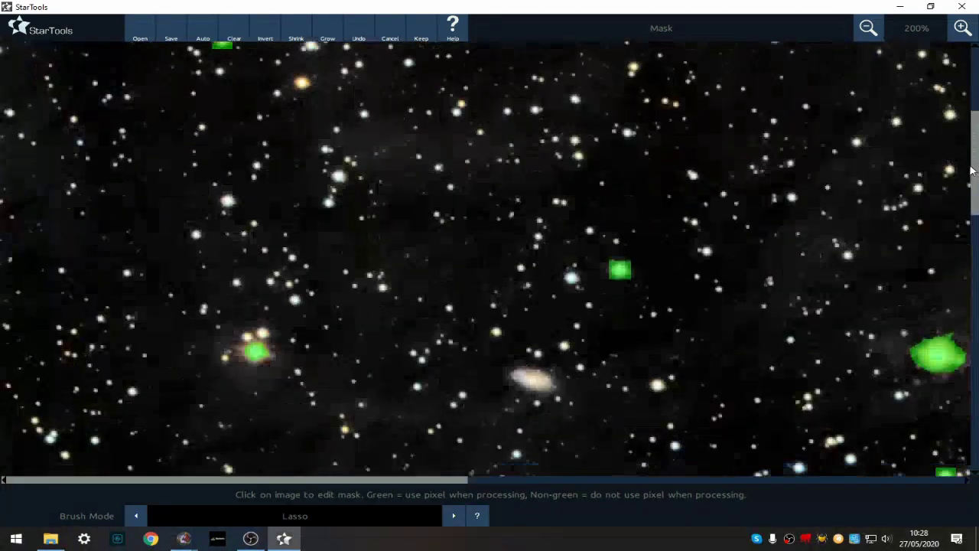
{"action": "left_click", "coordinate": [254, 344]}
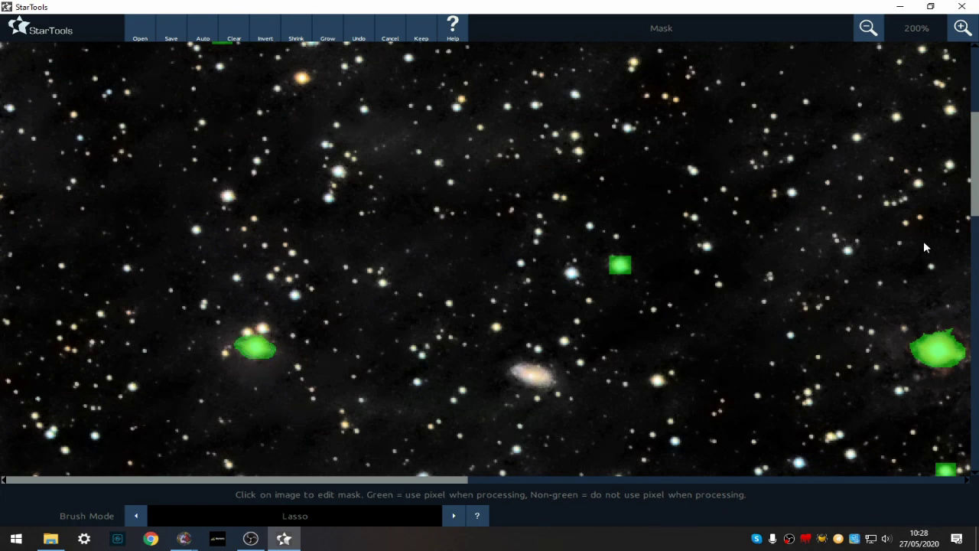
Keep the enlarged mask and process the Repair with Redistribute, Core Is Brightest Pixel.
{"action": "left_click", "coordinate": [867, 29]}
{"action": "left_click", "coordinate": [868, 29]}
{"action": "left_click", "coordinate": [868, 29]}
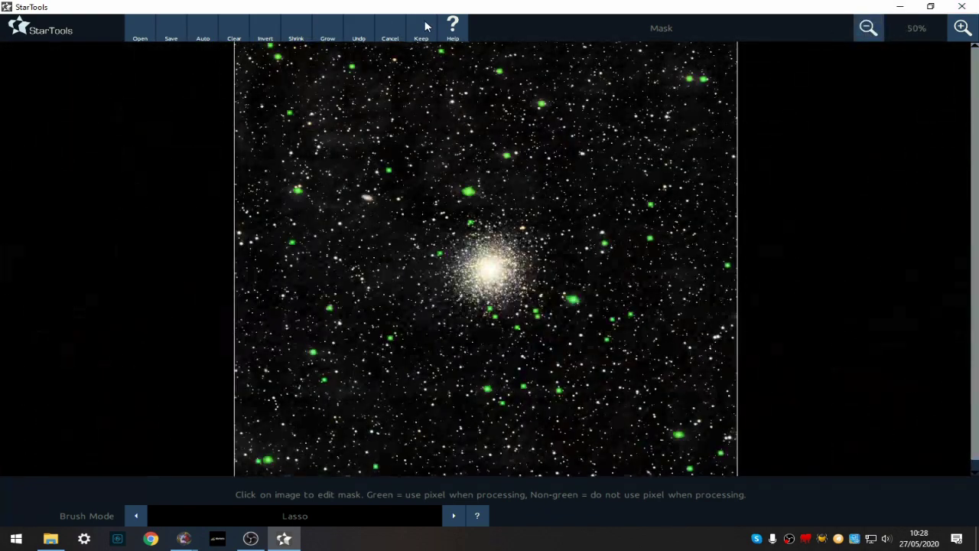
{"action": "left_click", "coordinate": [421, 29]}
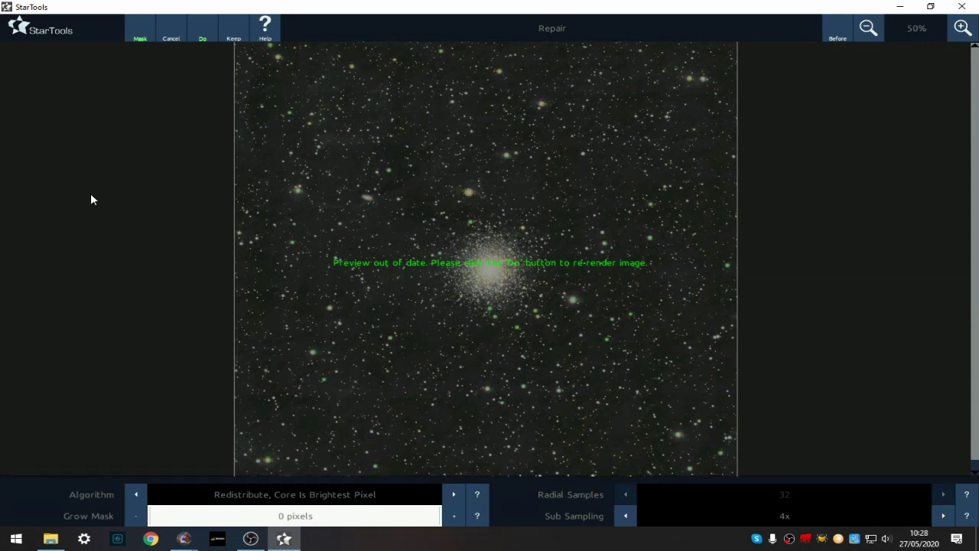
{"action": "left_click", "coordinate": [202, 37]}
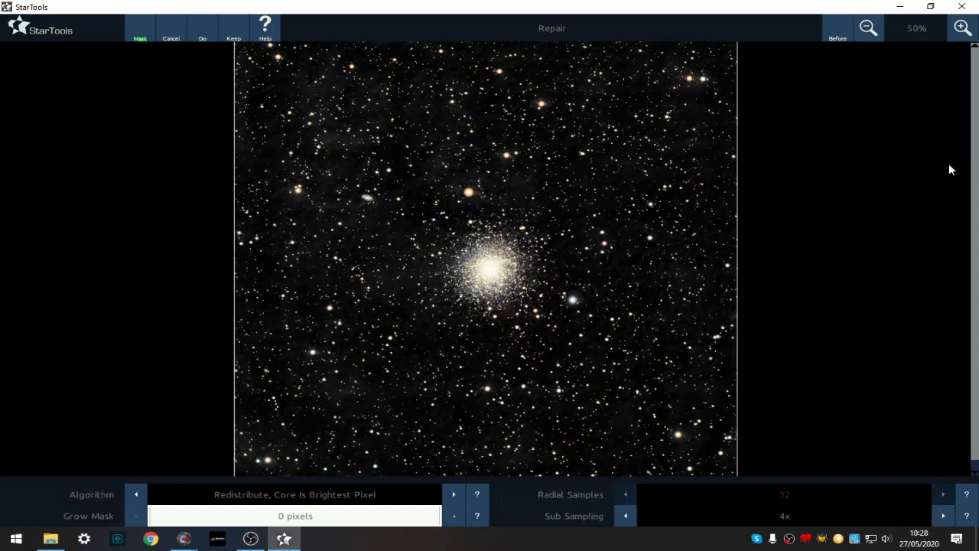
Compare the brightest-pixel repair with the original several times across the whole field.
{"action": "left_click", "coordinate": [837, 34]}
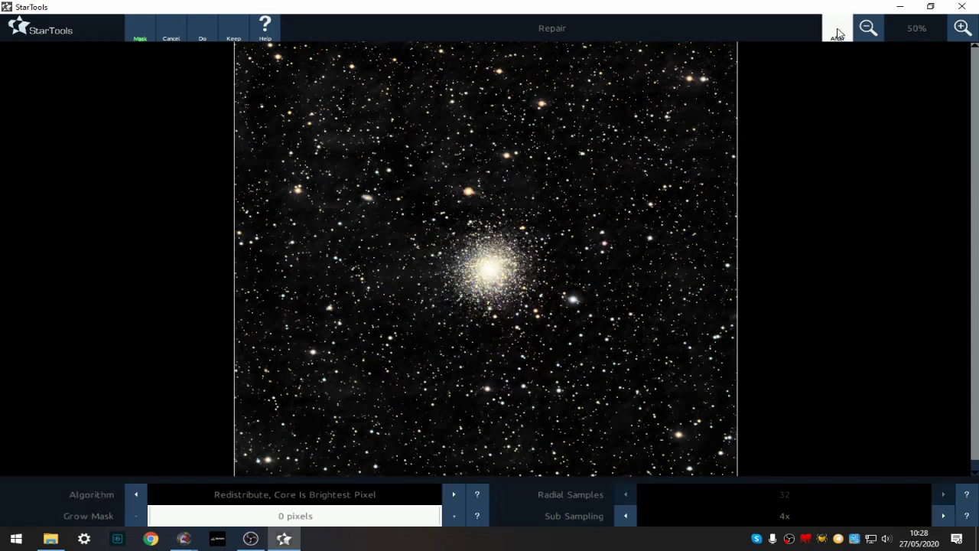
{"action": "left_click", "coordinate": [837, 33]}
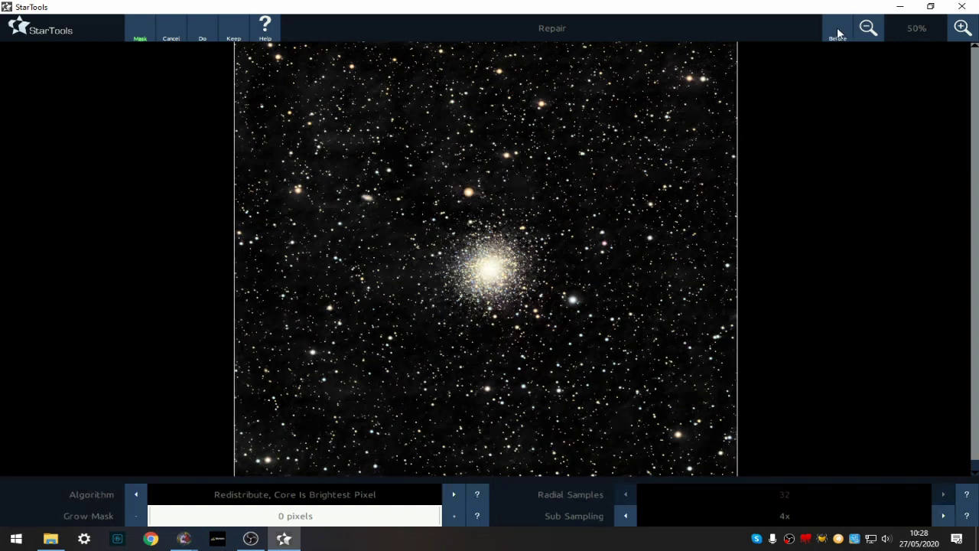
{"action": "left_click", "coordinate": [838, 34]}
{"action": "left_click", "coordinate": [839, 34]}
{"action": "left_click", "coordinate": [839, 34]}
{"action": "left_click", "coordinate": [838, 34]}
{"action": "left_click", "coordinate": [838, 34]}
{"action": "left_click", "coordinate": [838, 34]}
Try the Warp algorithm on the enlarged mask and compare the result with the original.
{"action": "left_click", "coordinate": [282, 500]}
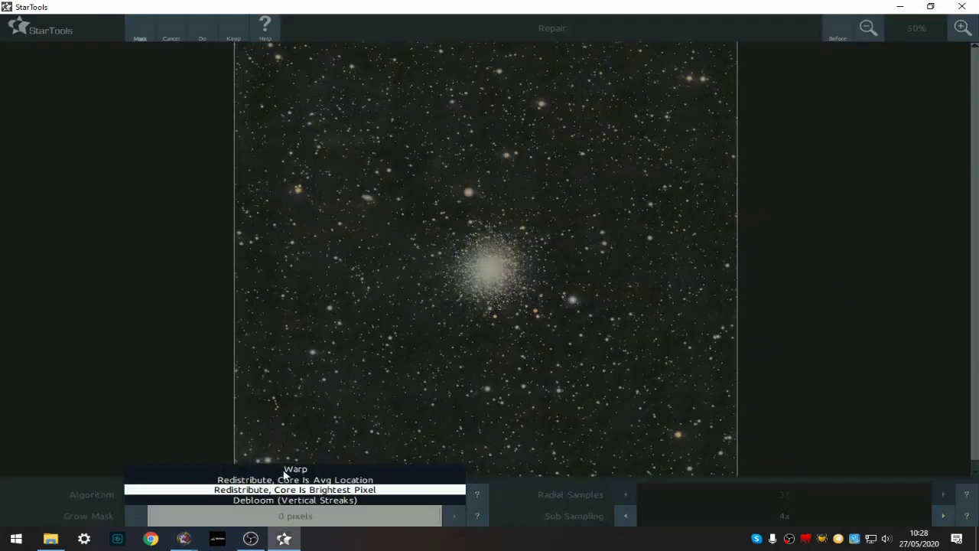
{"action": "left_click", "coordinate": [286, 467]}
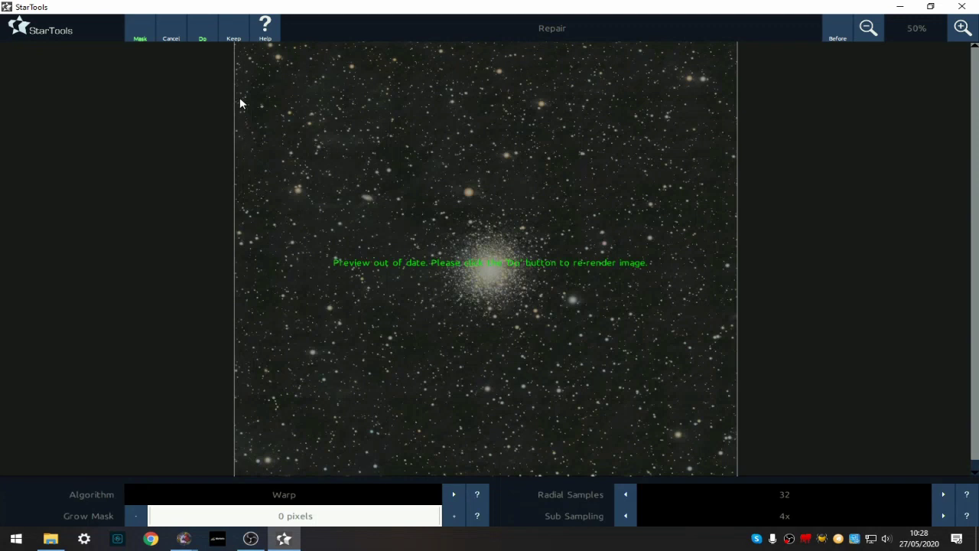
{"action": "left_click", "coordinate": [203, 30]}
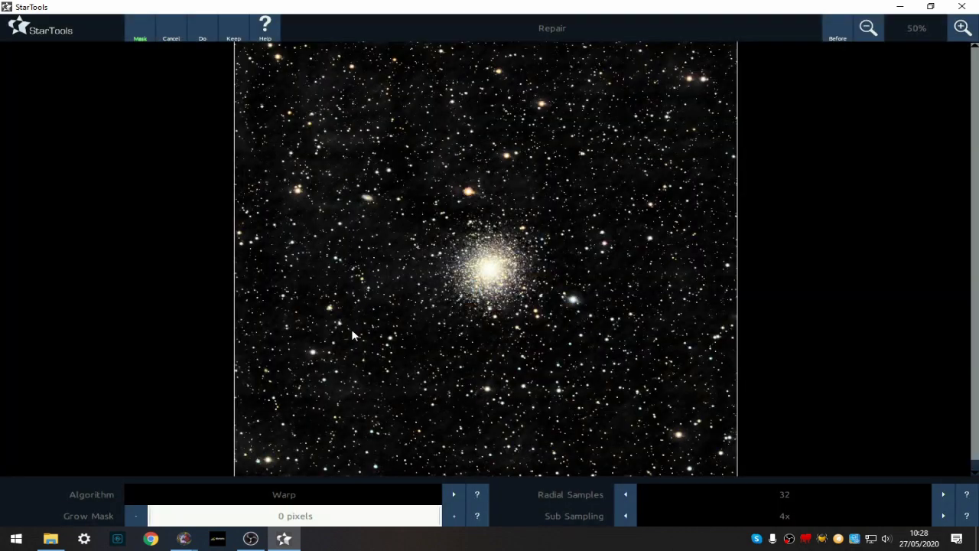
{"action": "left_click", "coordinate": [839, 31]}
Try the algorithm Redistribute, Core Is Avg Location on the masked stars and compare the result with the original.
{"action": "left_click", "coordinate": [289, 497]}
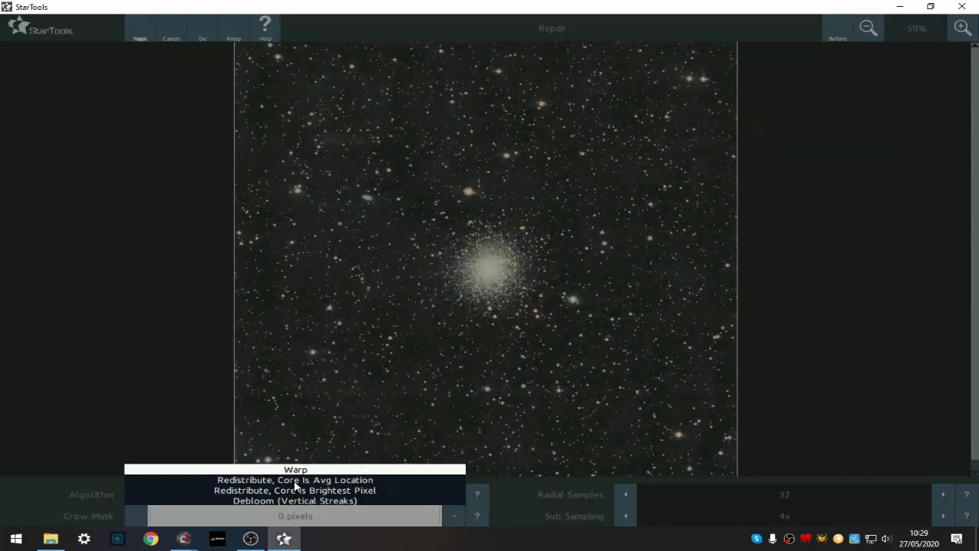
{"action": "left_click", "coordinate": [295, 480]}
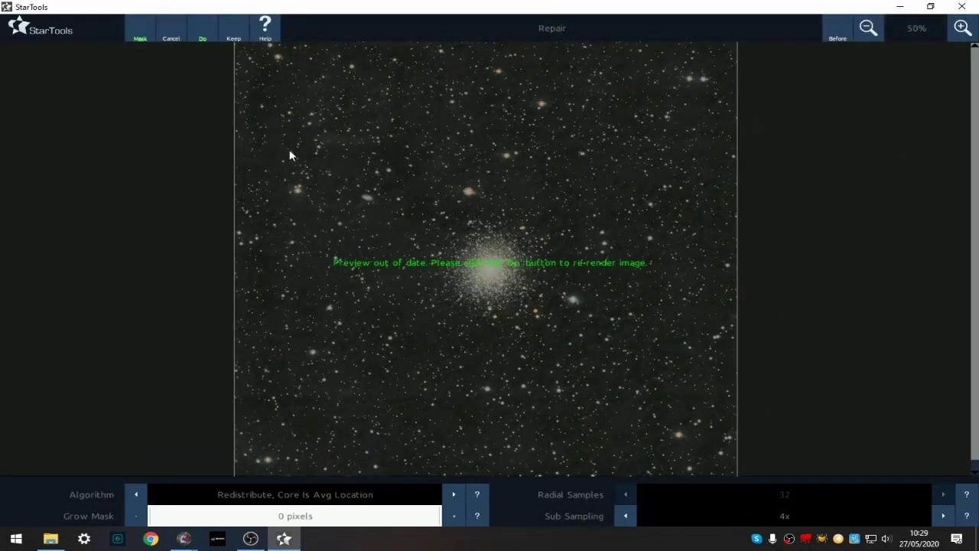
{"action": "left_click", "coordinate": [203, 36]}
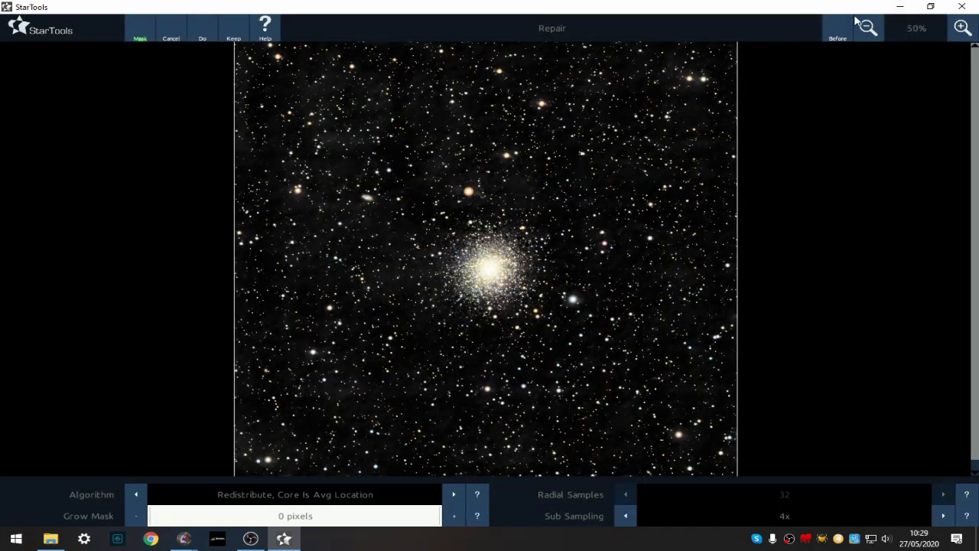
{"action": "left_click", "coordinate": [838, 34]}
{"action": "left_click", "coordinate": [838, 34]}
{"action": "left_click", "coordinate": [838, 34]}
{"action": "left_click", "coordinate": [839, 34]}
Process the Repair with Redistribute, Core Is Brightest Pixel, check it against the original and keep the result.
{"action": "left_click", "coordinate": [260, 501]}
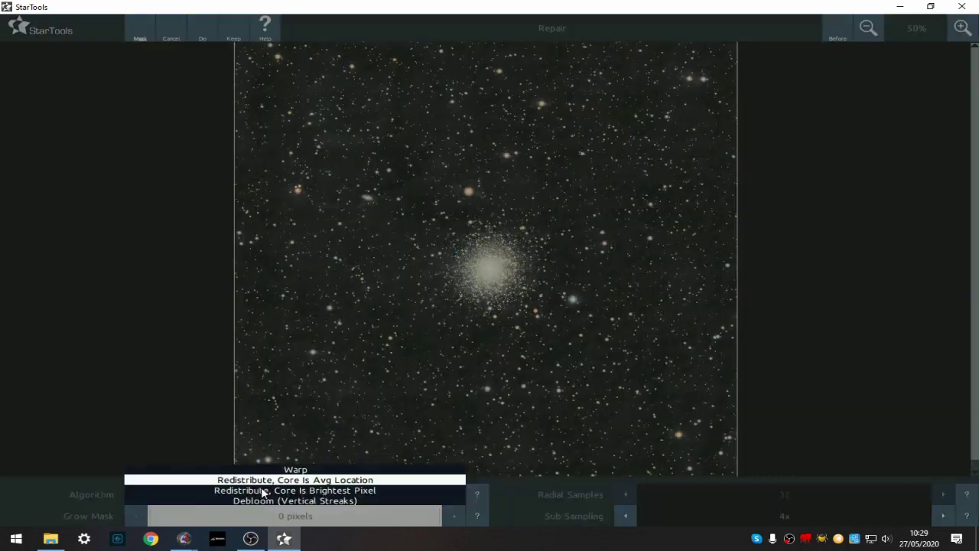
{"action": "left_click", "coordinate": [268, 490]}
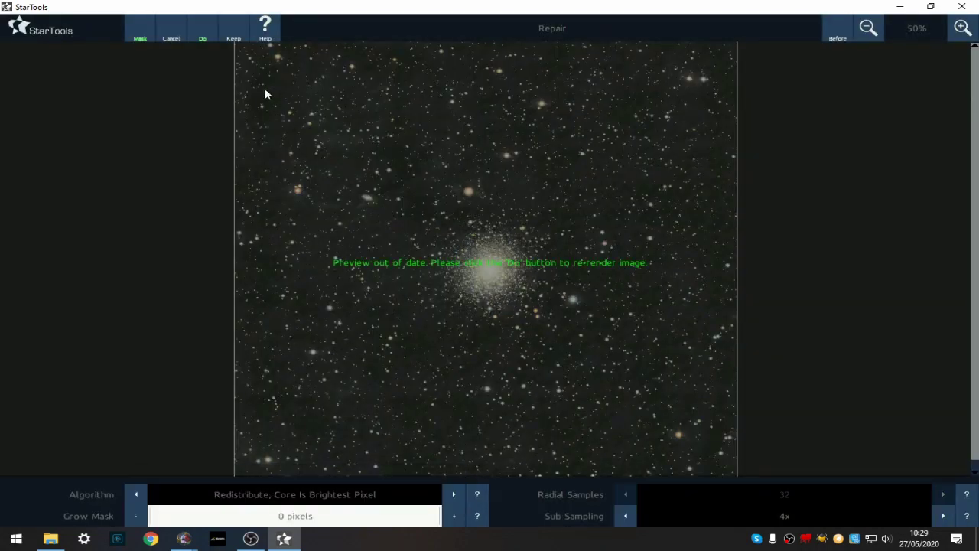
{"action": "left_click", "coordinate": [202, 30]}
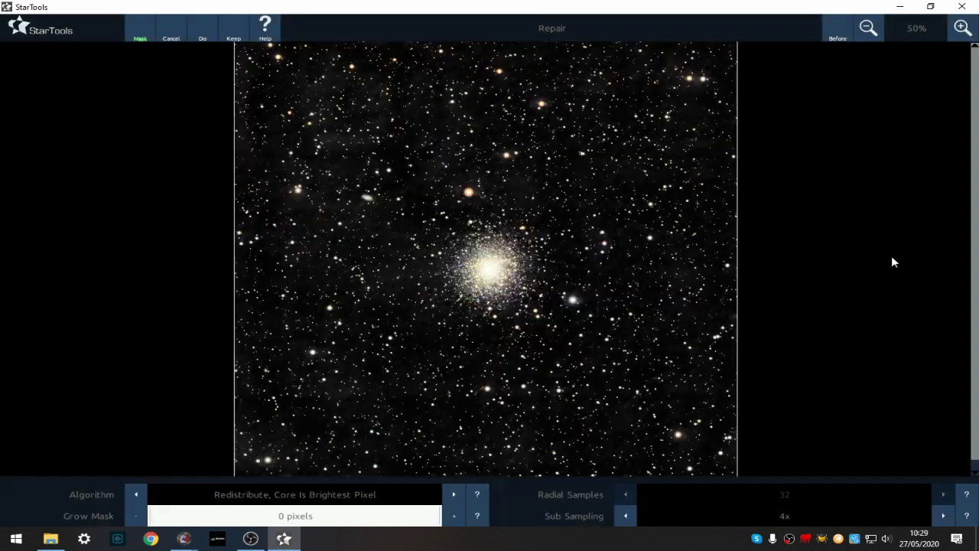
{"action": "left_click", "coordinate": [835, 31]}
{"action": "left_click", "coordinate": [235, 31]}
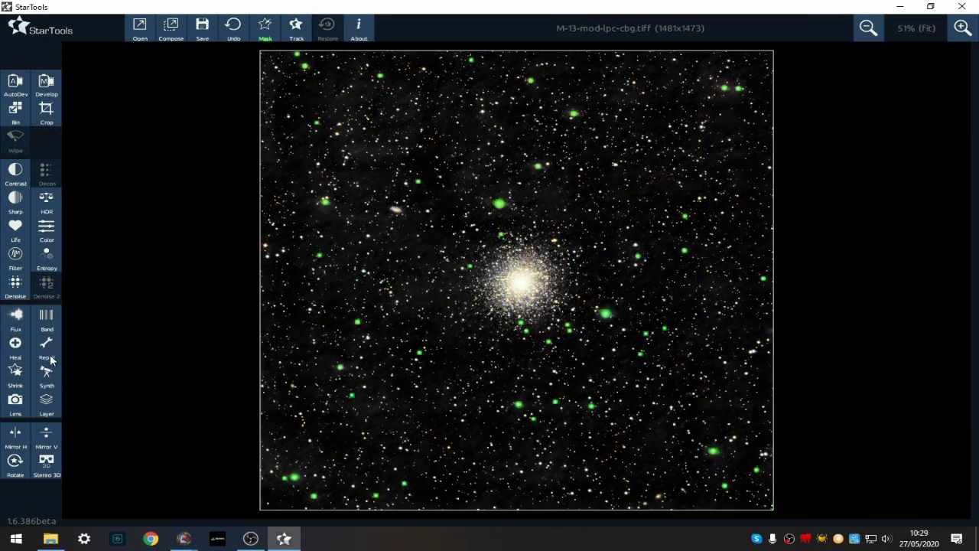
Apply Shrink to the masked bright stars in Tighten mode with 3 pixels of iterations.
{"action": "left_click", "coordinate": [17, 378]}
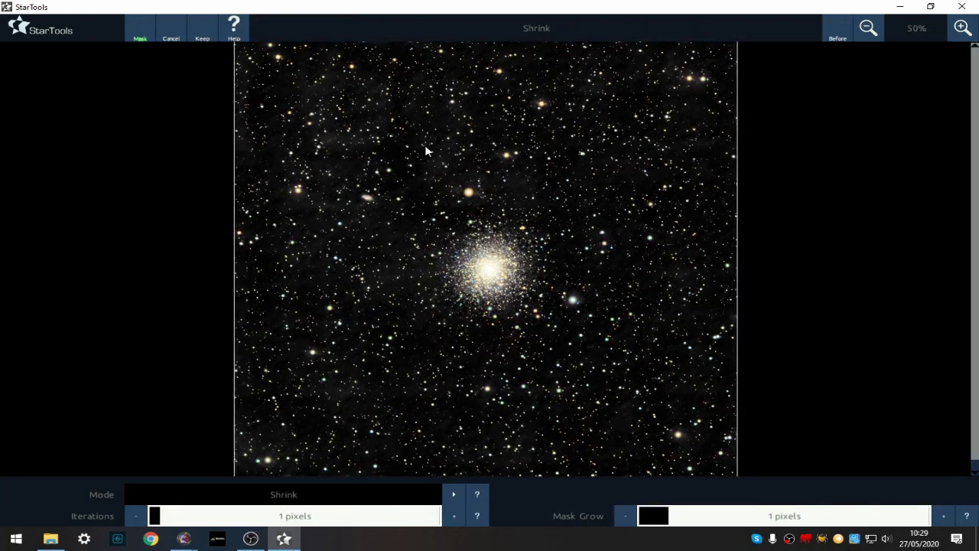
{"action": "left_click", "coordinate": [454, 496]}
{"action": "left_click", "coordinate": [454, 495]}
{"action": "left_click", "coordinate": [454, 495]}
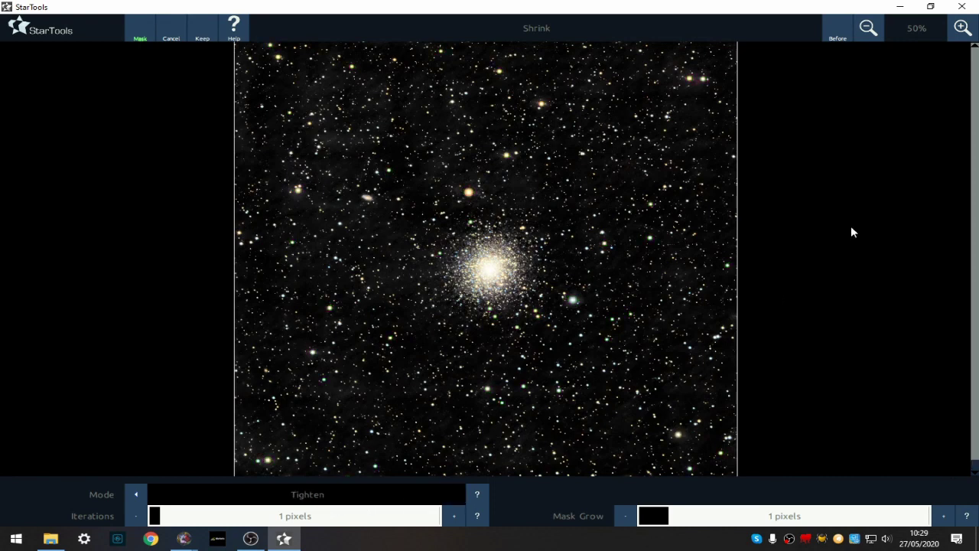
{"action": "left_click", "coordinate": [834, 37]}
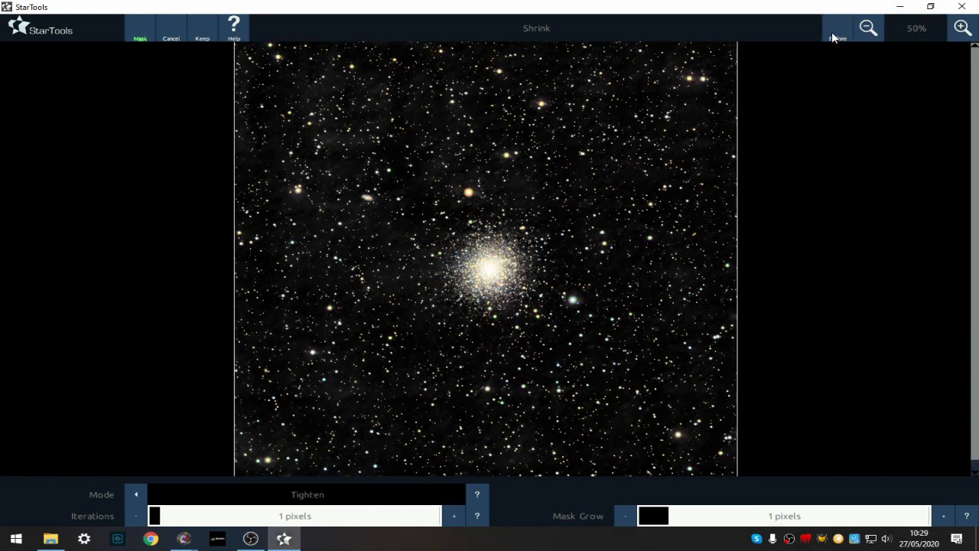
{"action": "left_click", "coordinate": [453, 516]}
{"action": "left_click", "coordinate": [453, 515]}
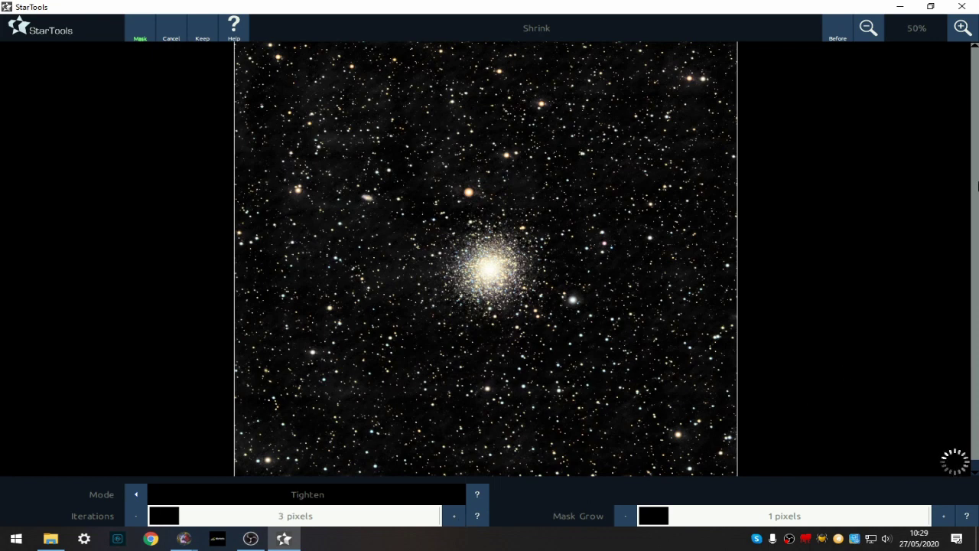
Compare the tightened stars with the original repeatedly across the whole field and keep the result.
{"action": "left_click", "coordinate": [835, 31]}
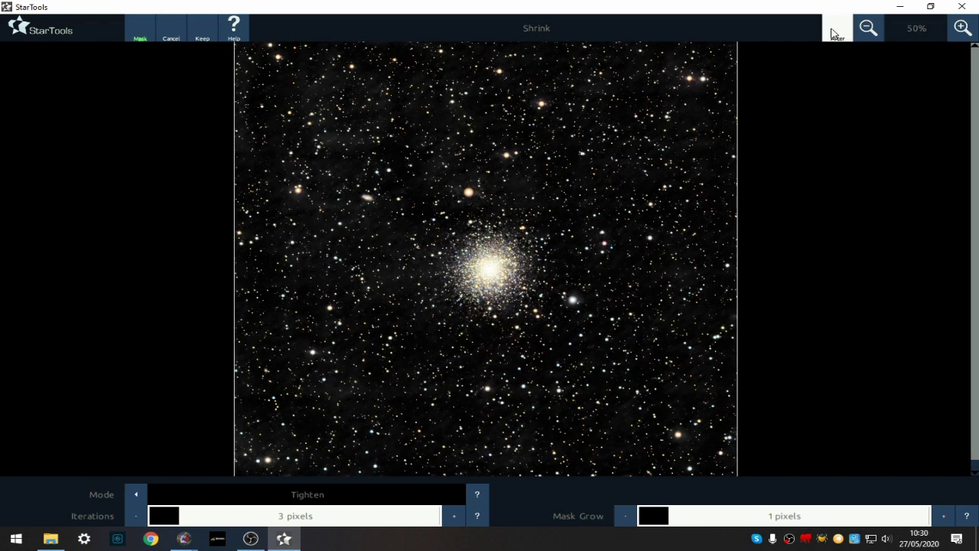
{"action": "left_click", "coordinate": [834, 34]}
{"action": "left_click", "coordinate": [833, 33]}
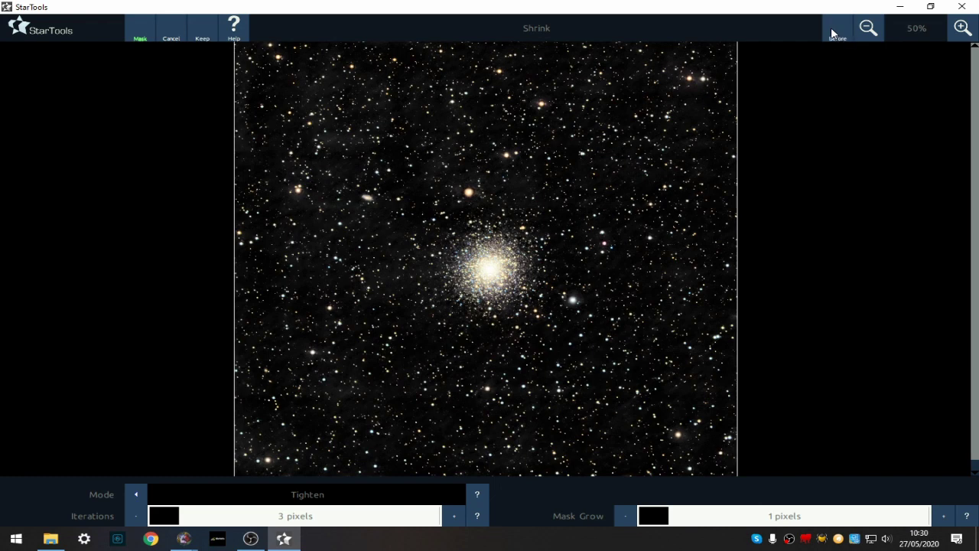
{"action": "left_click", "coordinate": [868, 30]}
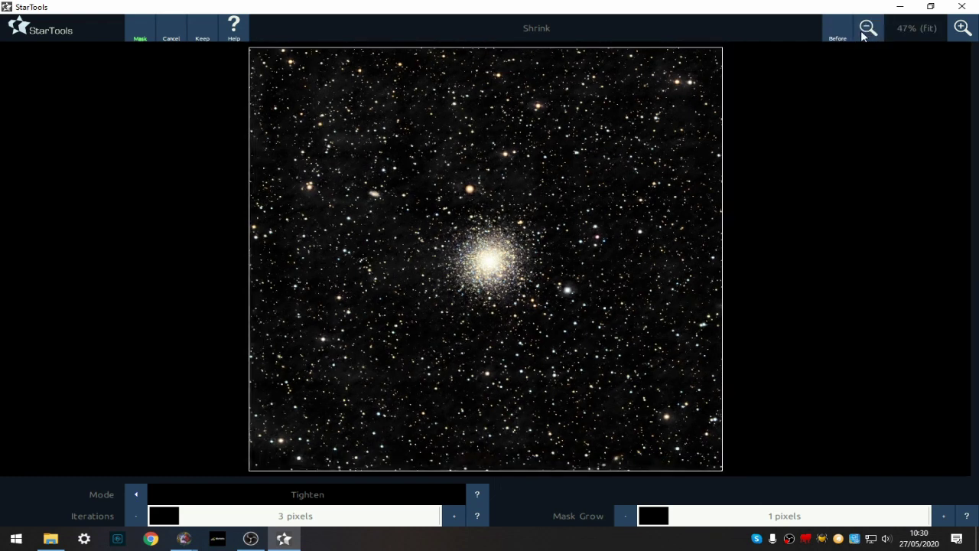
{"action": "left_click", "coordinate": [837, 31]}
{"action": "left_click", "coordinate": [837, 31]}
{"action": "left_click", "coordinate": [838, 30]}
{"action": "left_click", "coordinate": [837, 31]}
{"action": "left_click", "coordinate": [837, 31]}
{"action": "left_click", "coordinate": [838, 30]}
{"action": "left_click", "coordinate": [838, 30]}
{"action": "left_click", "coordinate": [838, 30]}
{"action": "left_click", "coordinate": [837, 31]}
{"action": "left_click", "coordinate": [837, 29]}
{"action": "left_click", "coordinate": [201, 33]}
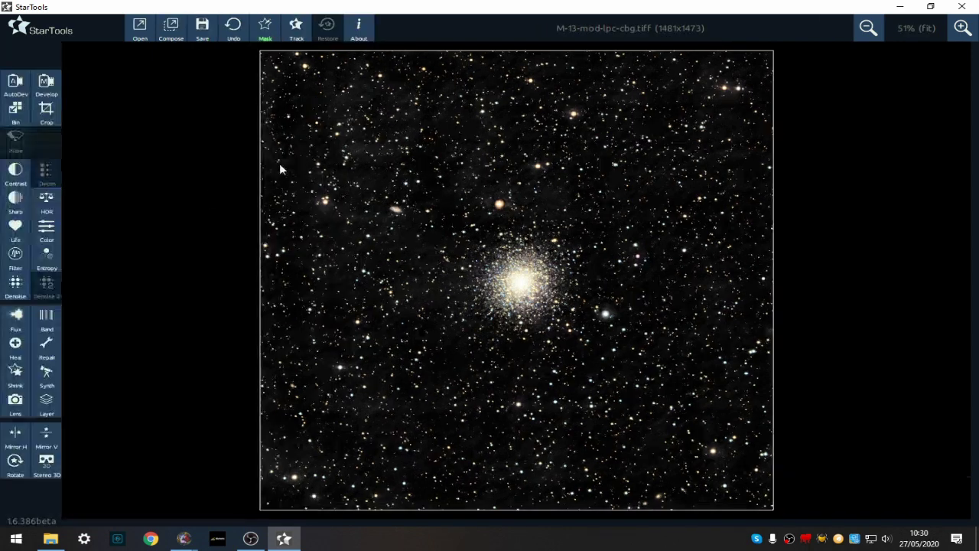
Replace the mask with one covering only the bright orange star above the cluster, using Flood Fill Lighter Pixels.
{"action": "left_click", "coordinate": [263, 30]}
{"action": "left_click", "coordinate": [236, 29]}
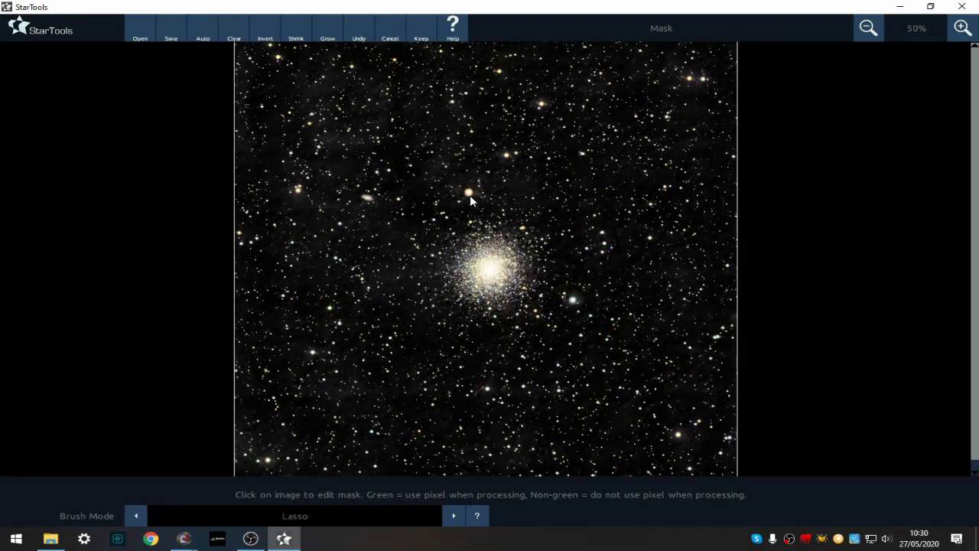
{"action": "left_click", "coordinate": [298, 520]}
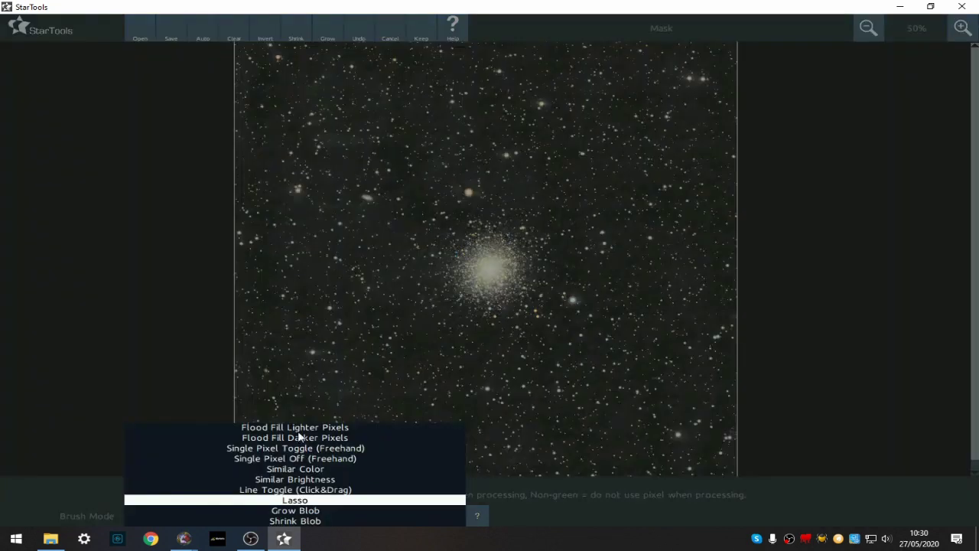
{"action": "left_click", "coordinate": [298, 426]}
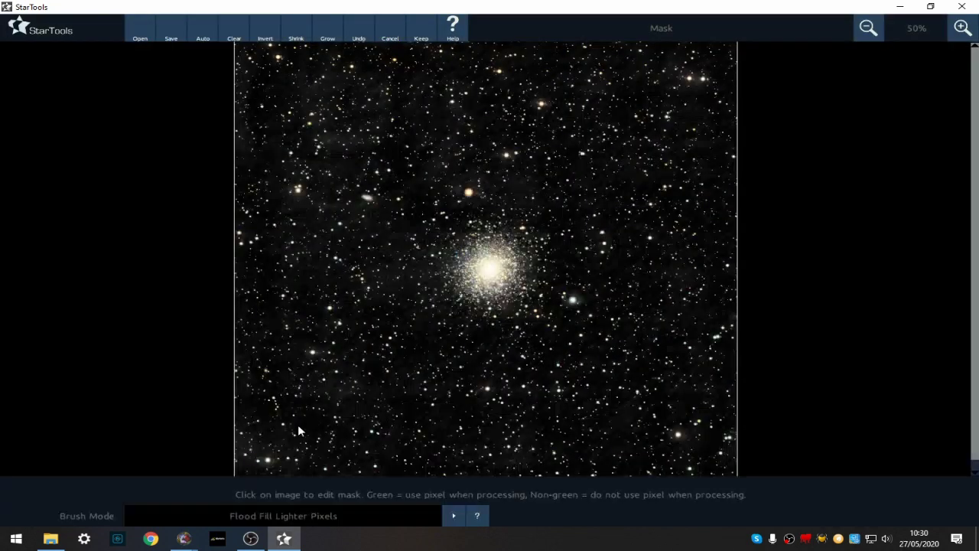
{"action": "left_click", "coordinate": [470, 193]}
{"action": "left_click", "coordinate": [418, 34]}
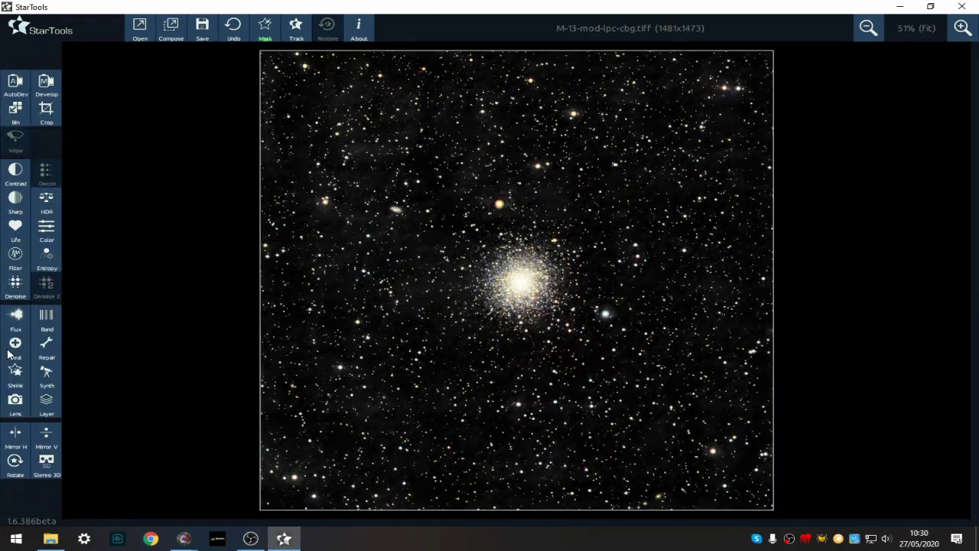
Apply Shrink to the single masked star in Tighten mode with 7 pixels of iterations and keep the result.
{"action": "left_click", "coordinate": [15, 371]}
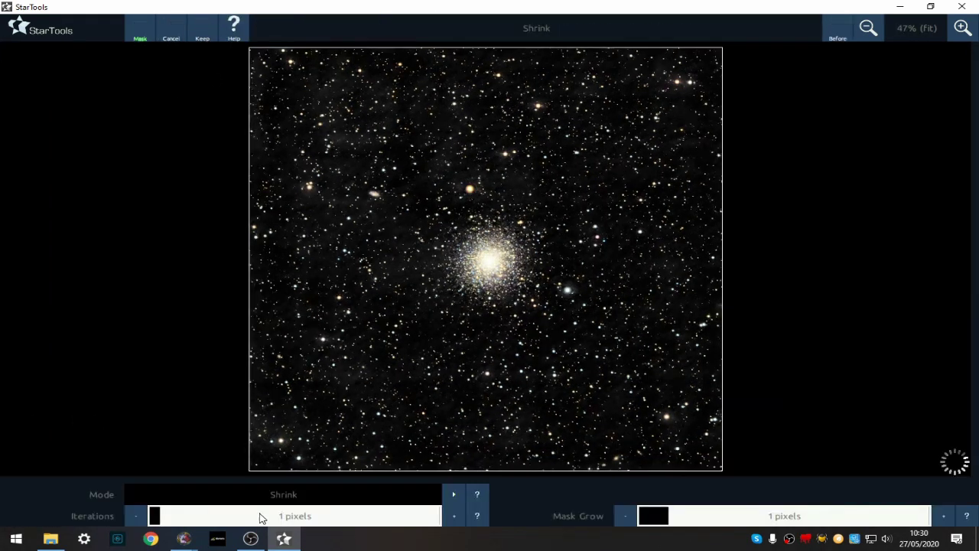
{"action": "left_click", "coordinate": [458, 491]}
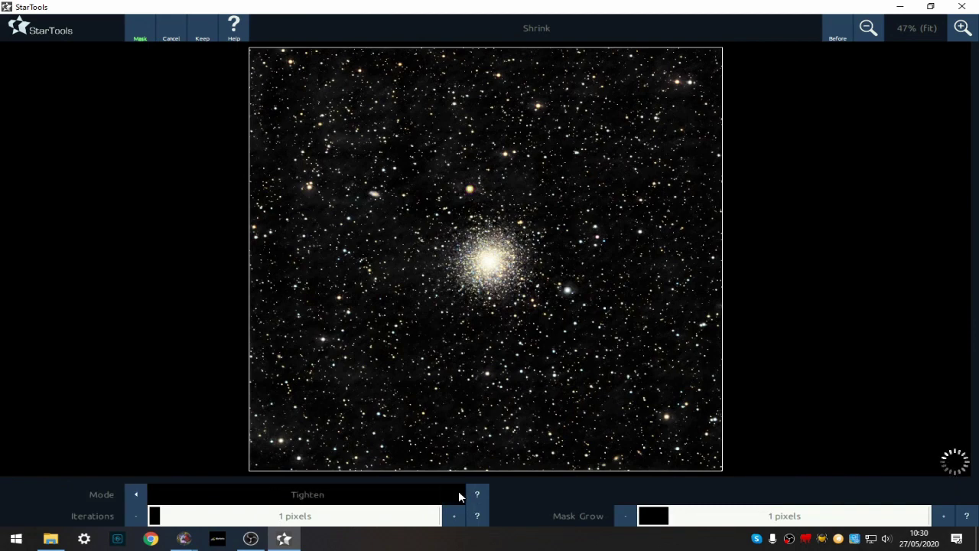
{"action": "left_click", "coordinate": [454, 515]}
{"action": "left_click", "coordinate": [454, 515]}
{"action": "left_click", "coordinate": [454, 515]}
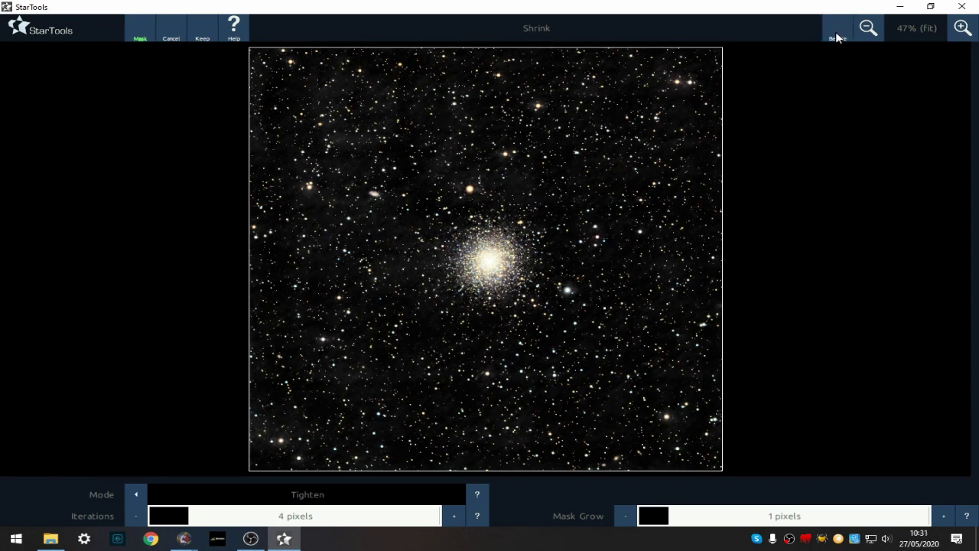
{"action": "left_click", "coordinate": [453, 515]}
{"action": "left_click", "coordinate": [454, 516]}
{"action": "left_click", "coordinate": [454, 515]}
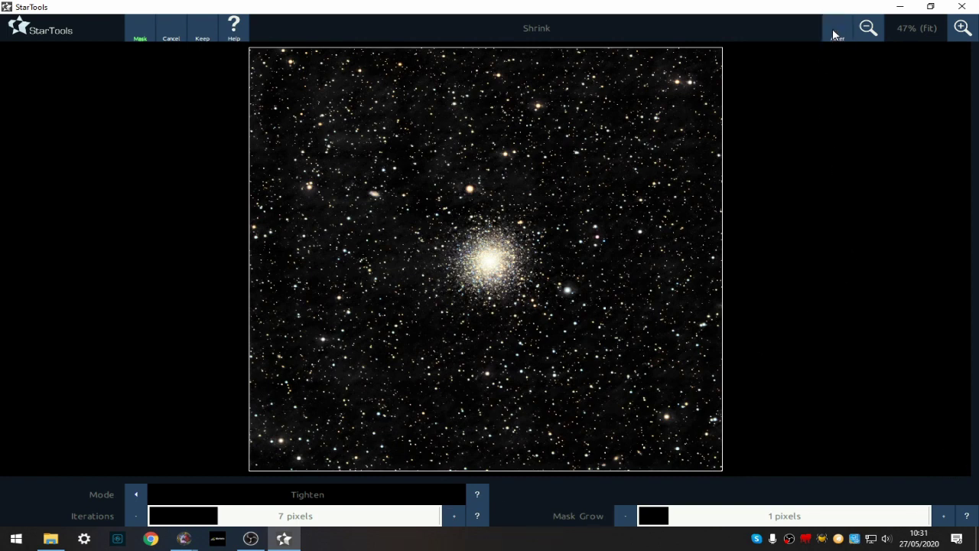
{"action": "left_click", "coordinate": [202, 28]}
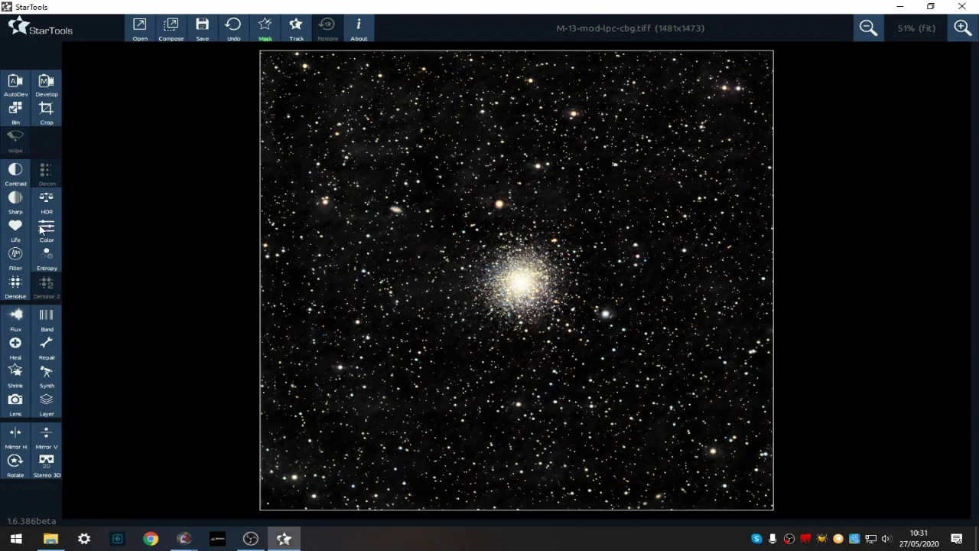
Clear the single-star mask, invert it to cover the whole image and keep it.
{"action": "left_click", "coordinate": [16, 229]}
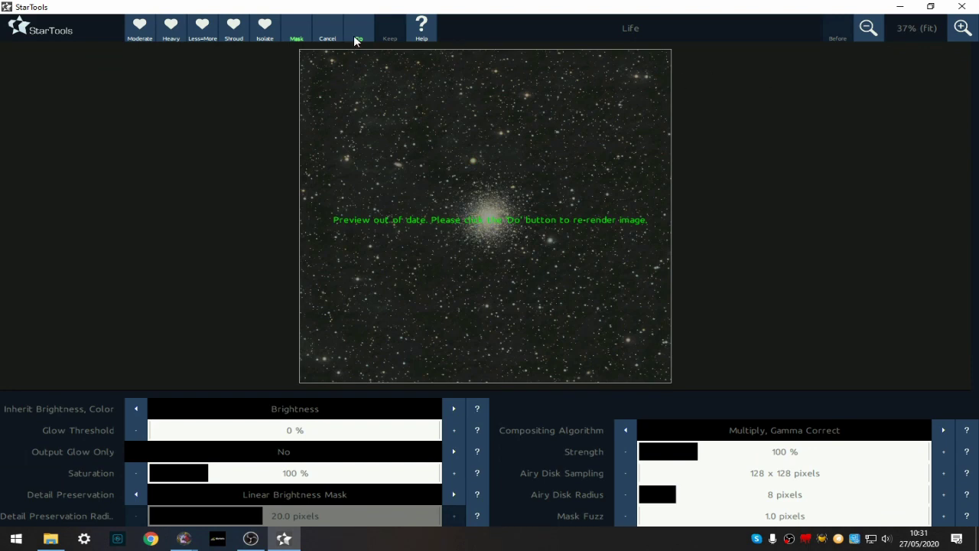
{"action": "left_click", "coordinate": [330, 34]}
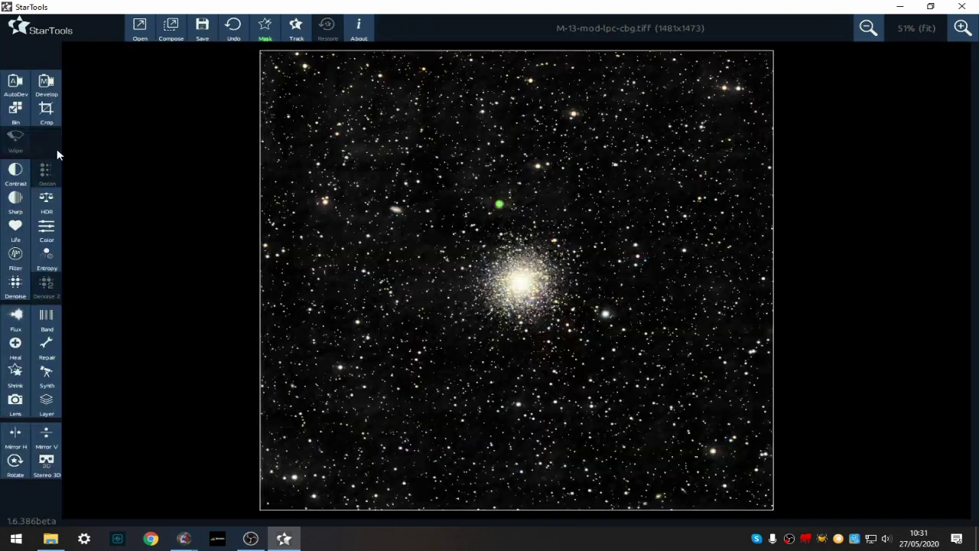
{"action": "left_click", "coordinate": [262, 30]}
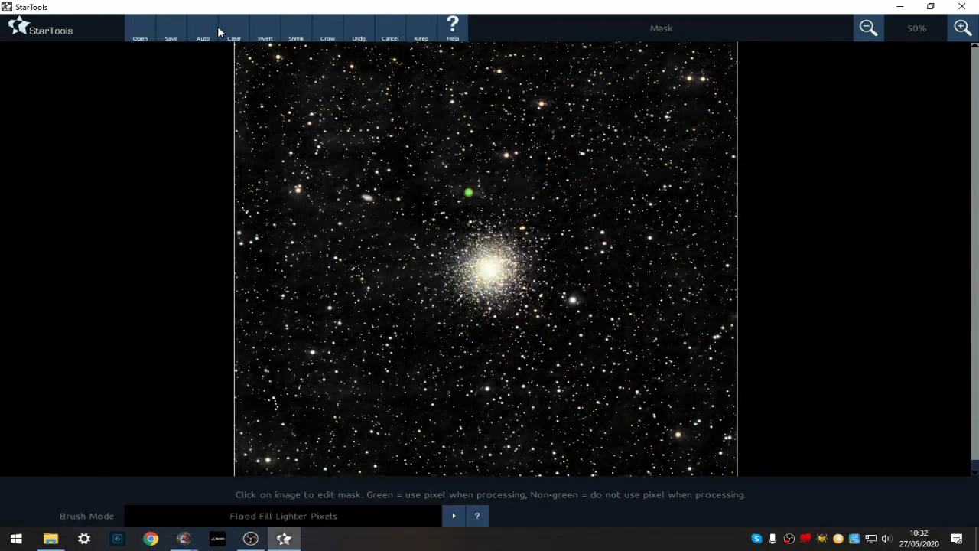
{"action": "left_click", "coordinate": [269, 29]}
{"action": "left_click", "coordinate": [420, 32]}
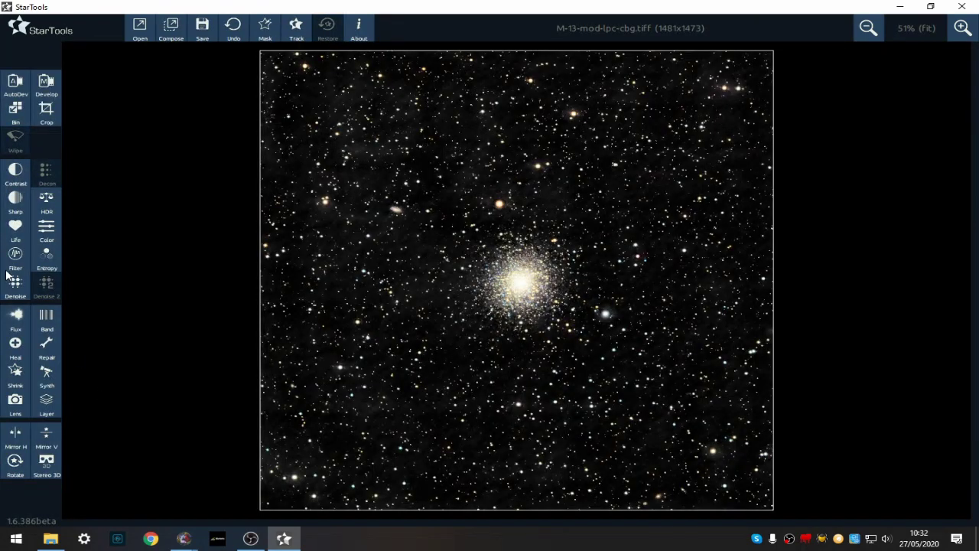
Process the whole image in the Life module with the Less=More preset.
{"action": "left_click", "coordinate": [16, 229]}
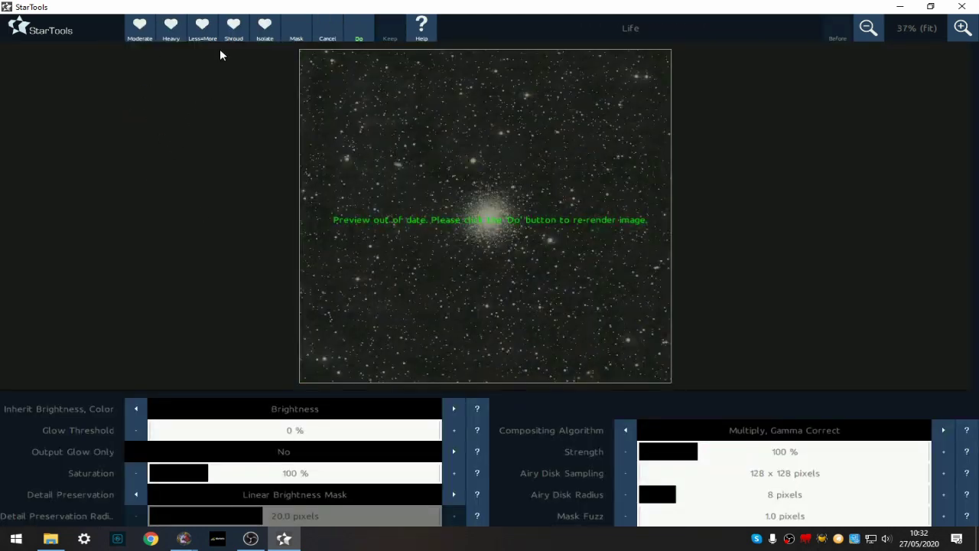
{"action": "left_click", "coordinate": [201, 30]}
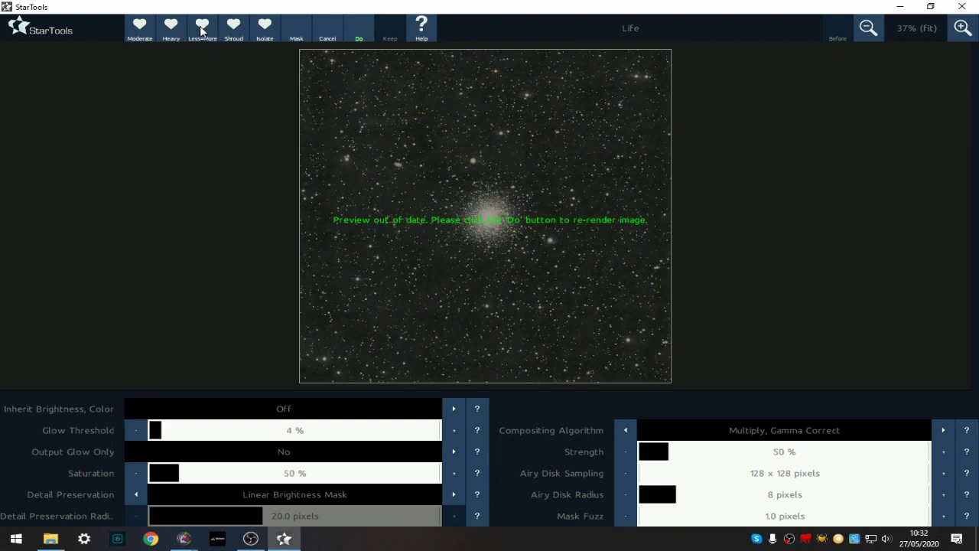
{"action": "left_click", "coordinate": [355, 35]}
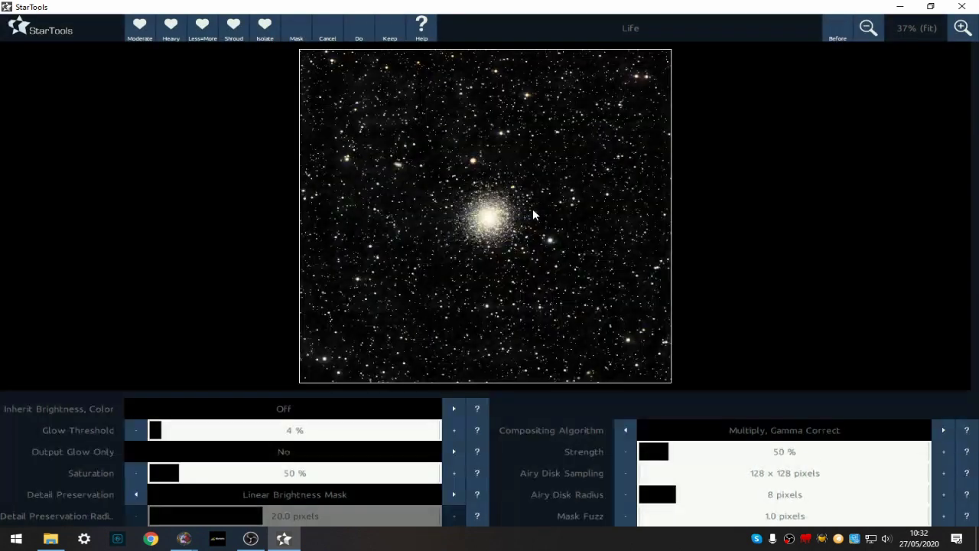
Compare the Less=More result with the original around the cluster at 50% and 100% zoom.
{"action": "left_click", "coordinate": [964, 27]}
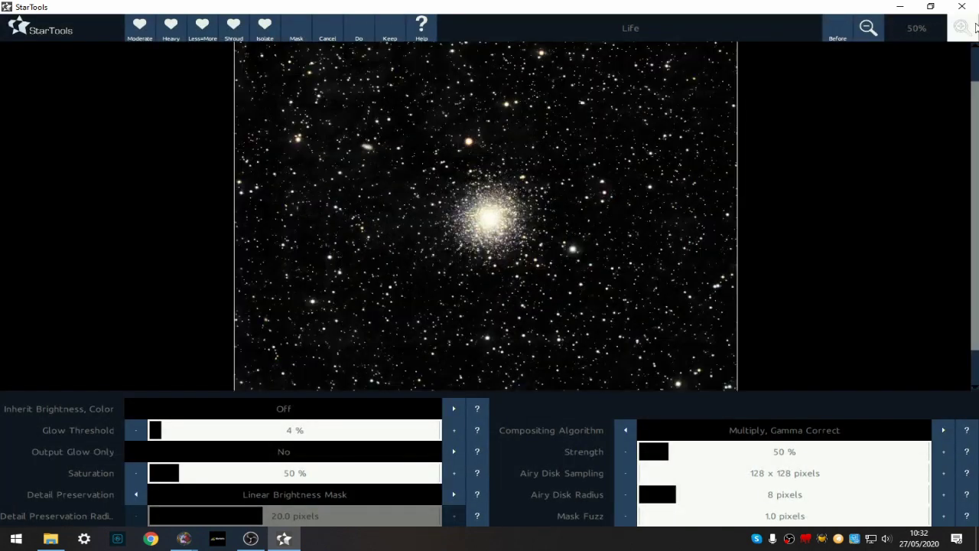
{"action": "left_click", "coordinate": [963, 27]}
{"action": "left_click", "coordinate": [868, 29]}
{"action": "left_click", "coordinate": [838, 30]}
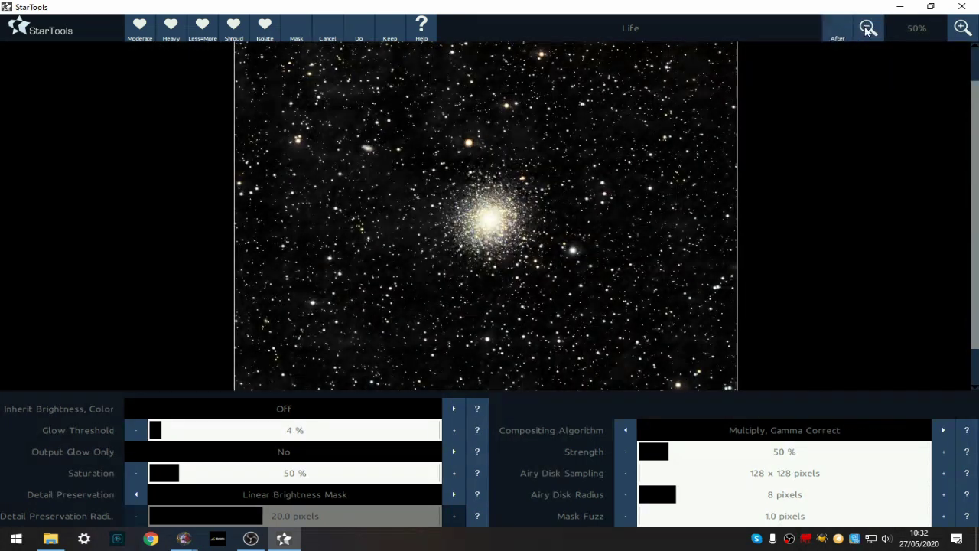
{"action": "left_click", "coordinate": [962, 27]}
{"action": "left_click", "coordinate": [837, 31]}
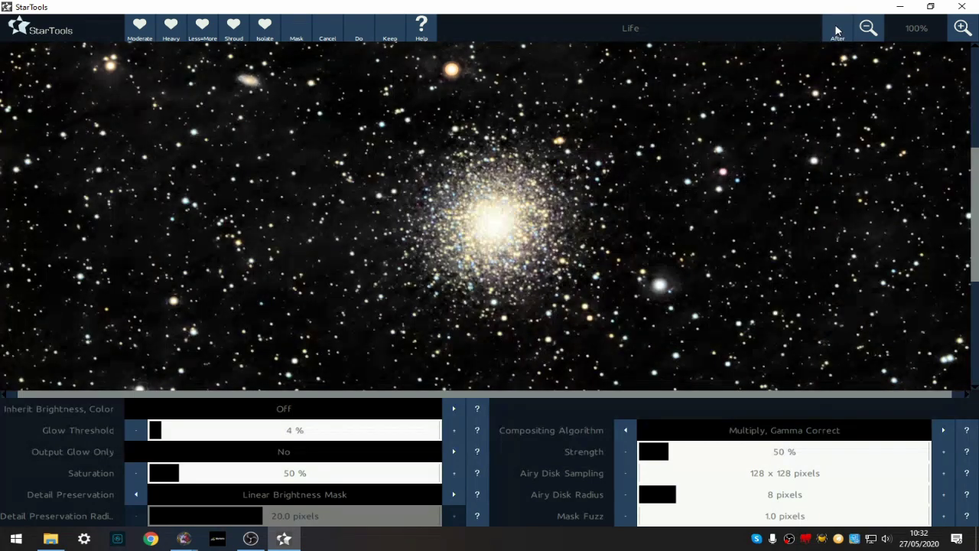
{"action": "left_click", "coordinate": [837, 30]}
{"action": "left_click", "coordinate": [832, 32]}
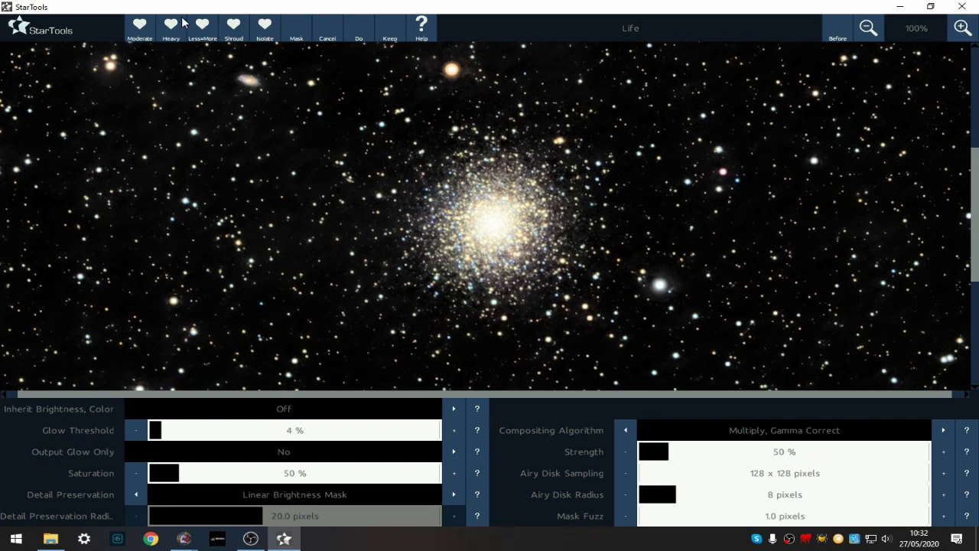
Reprocess the image with the Life module's Moderate preset and check the wider star field.
{"action": "left_click", "coordinate": [144, 24]}
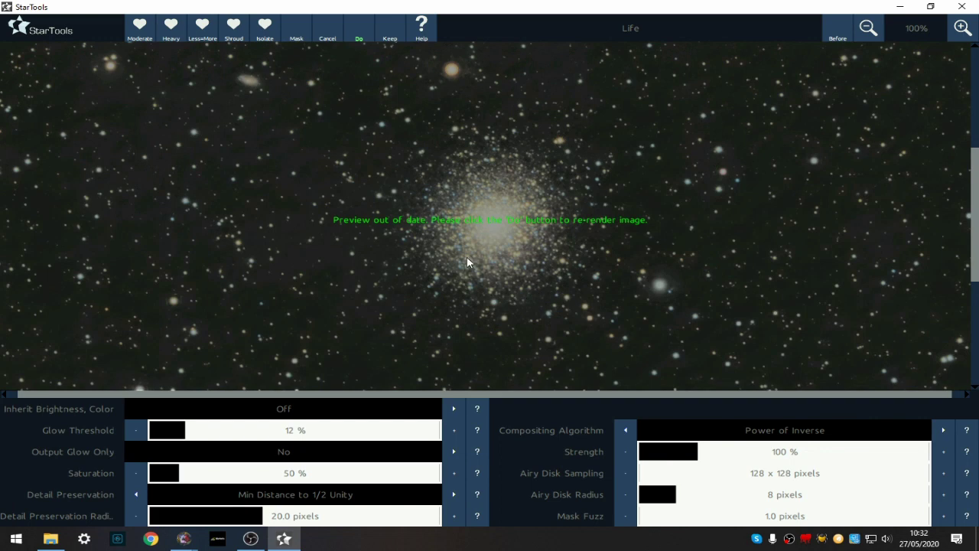
{"action": "left_click", "coordinate": [358, 29]}
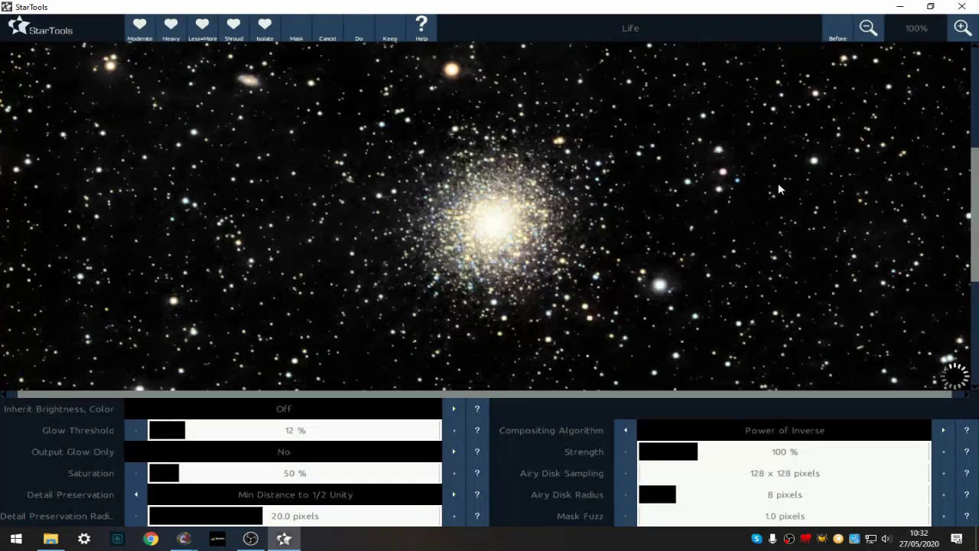
{"action": "left_click", "coordinate": [868, 28]}
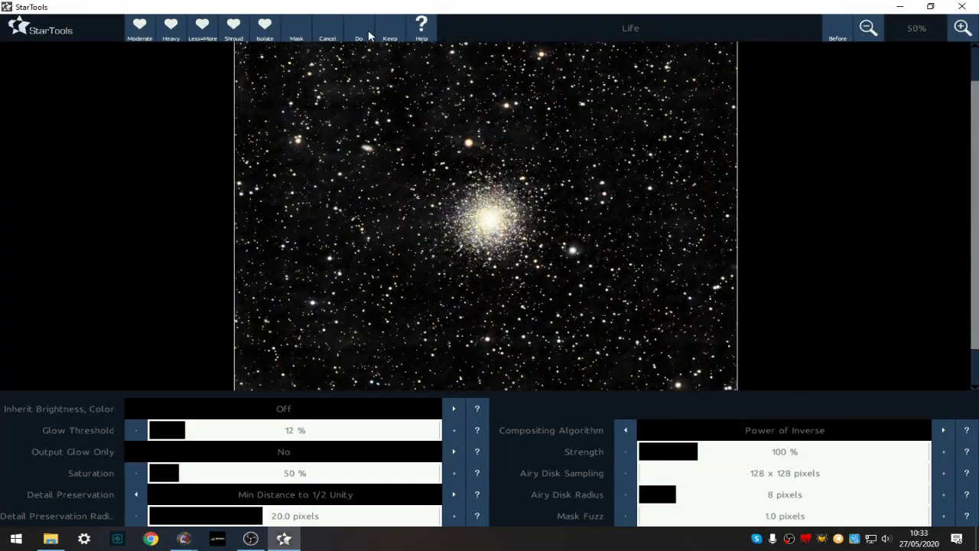
Compare the Moderate Life result with the original image at 50% zoom.
{"action": "left_click", "coordinate": [840, 32]}
{"action": "left_click", "coordinate": [840, 32]}
{"action": "left_click", "coordinate": [840, 32]}
{"action": "left_click", "coordinate": [839, 32]}
{"action": "left_click", "coordinate": [840, 32]}
{"action": "left_click", "coordinate": [840, 32]}
Set the Life strength to 173% after trying 178%, 36% and 21%.
{"action": "left_click", "coordinate": [743, 451]}
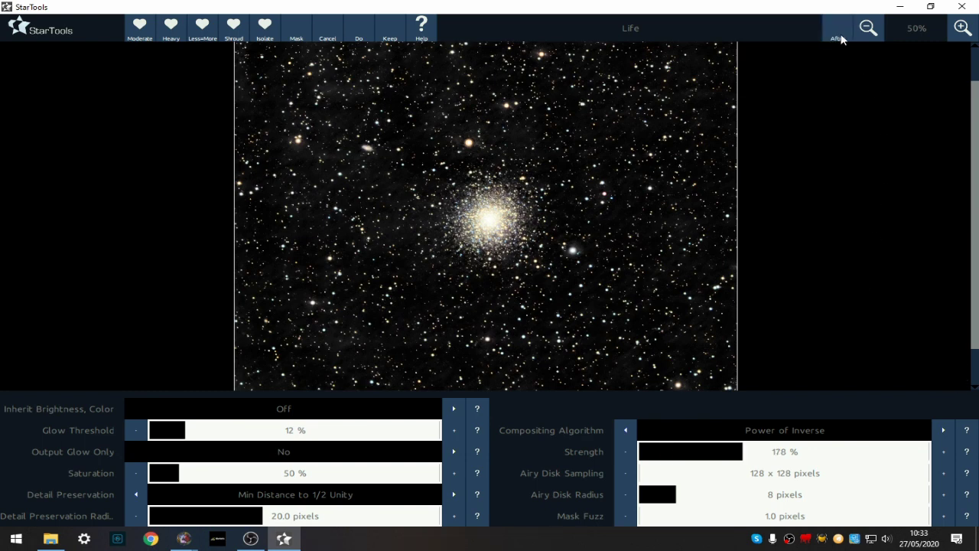
{"action": "left_click", "coordinate": [661, 452]}
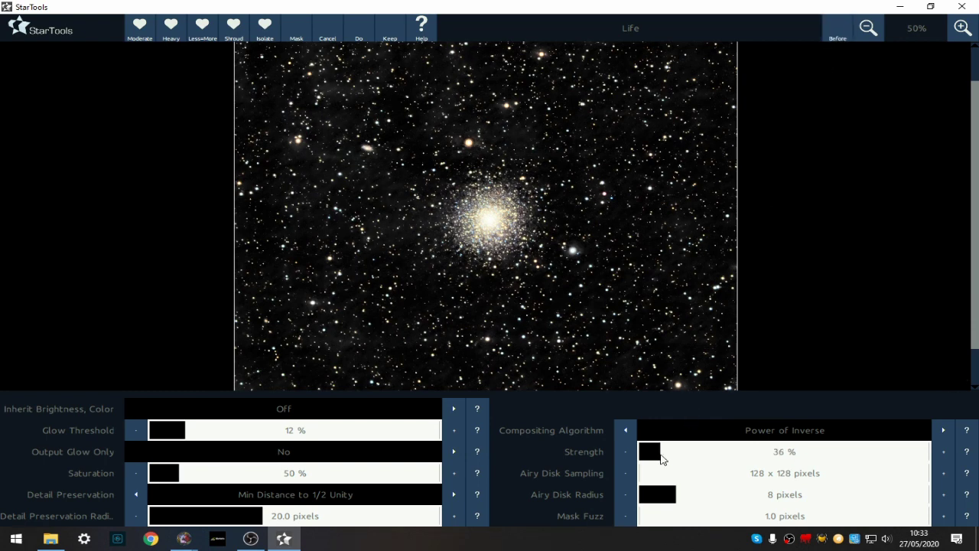
{"action": "left_click", "coordinate": [652, 458]}
{"action": "left_click", "coordinate": [838, 34]}
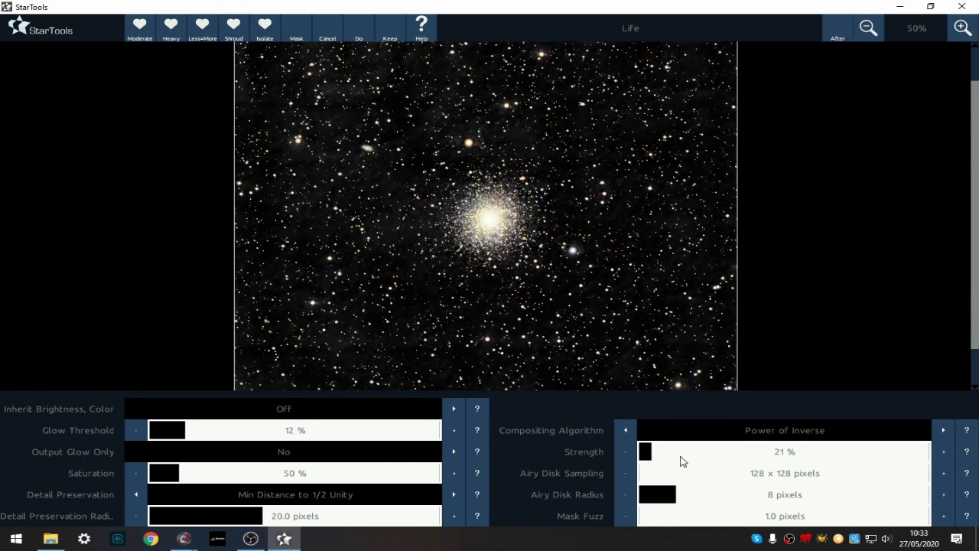
{"action": "left_click", "coordinate": [741, 454]}
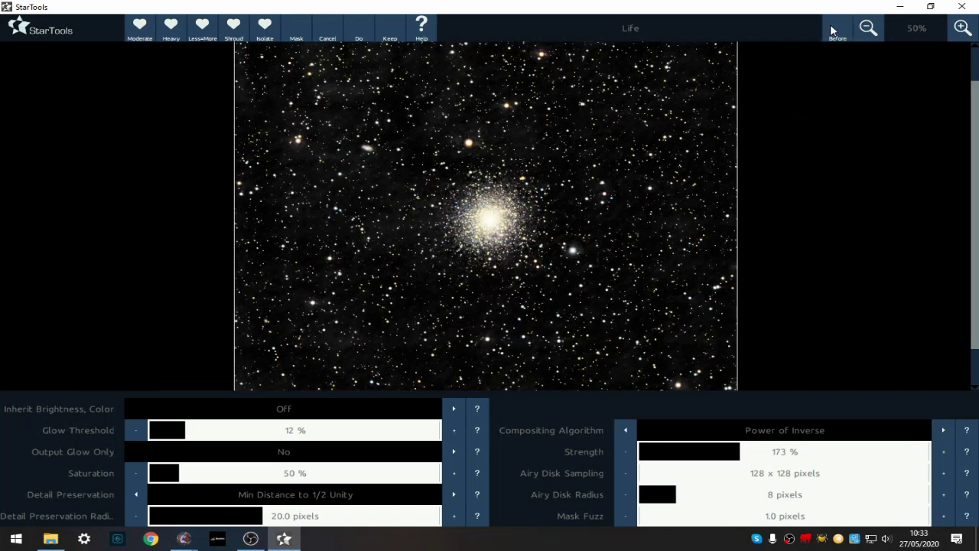
Compare the Life result with the original around the cluster at 150% and 200% zoom, and keep the result.
{"action": "left_click", "coordinate": [962, 28]}
{"action": "left_click", "coordinate": [962, 28]}
{"action": "left_click", "coordinate": [962, 28]}
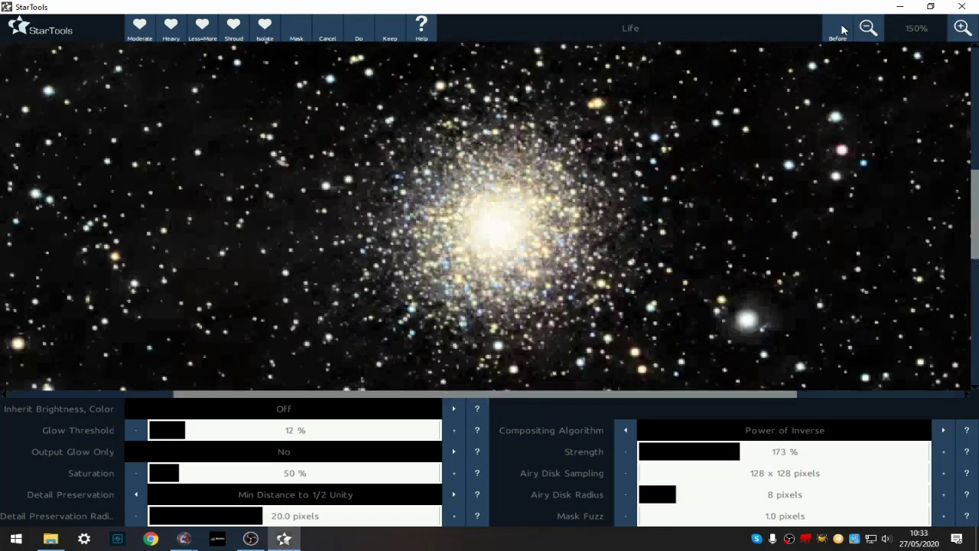
{"action": "left_click", "coordinate": [843, 29]}
{"action": "left_click", "coordinate": [970, 28]}
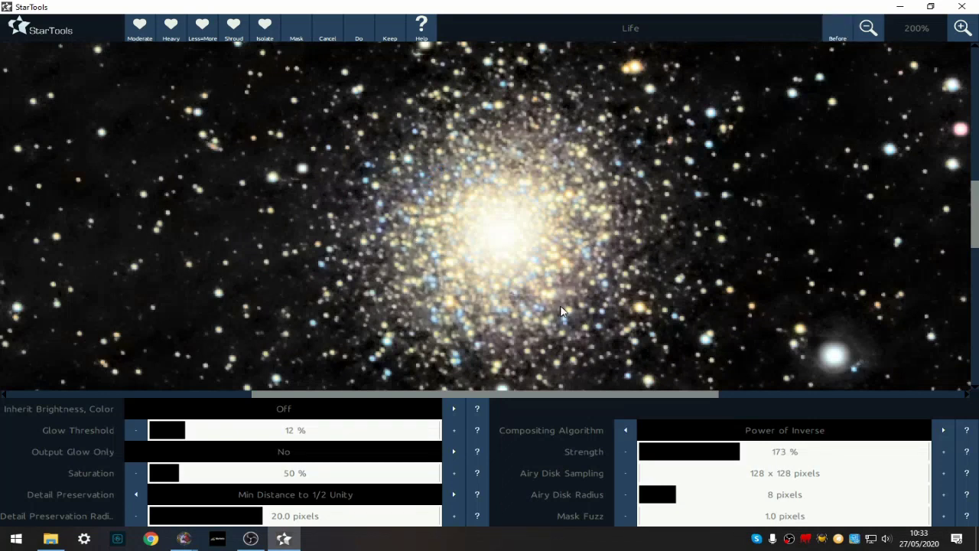
{"action": "left_click", "coordinate": [836, 38]}
{"action": "left_click", "coordinate": [836, 38]}
{"action": "left_click", "coordinate": [388, 30]}
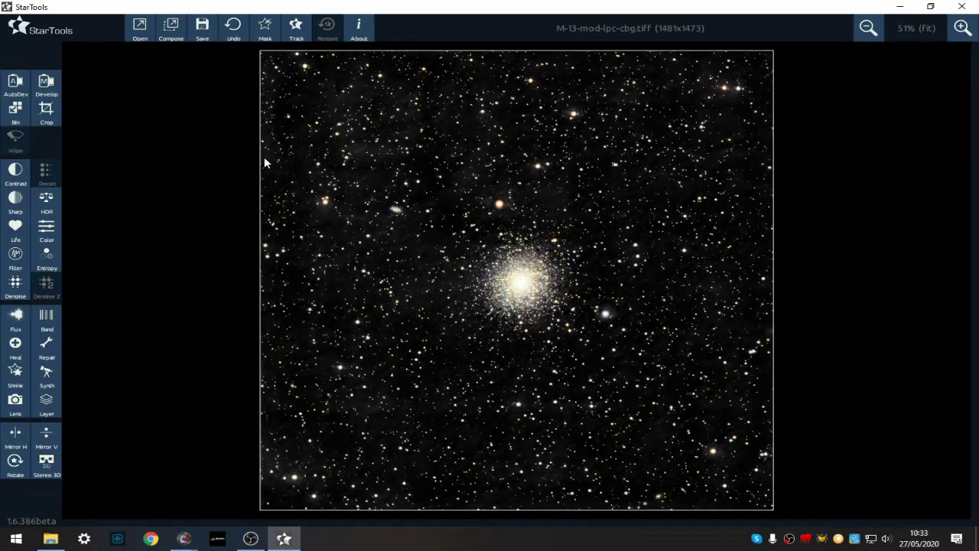
Start the Life module with the Isolate preset and load M-13-mod-lpc-cbg_mask.tiff as its mask, keeping it.
{"action": "left_click", "coordinate": [13, 237]}
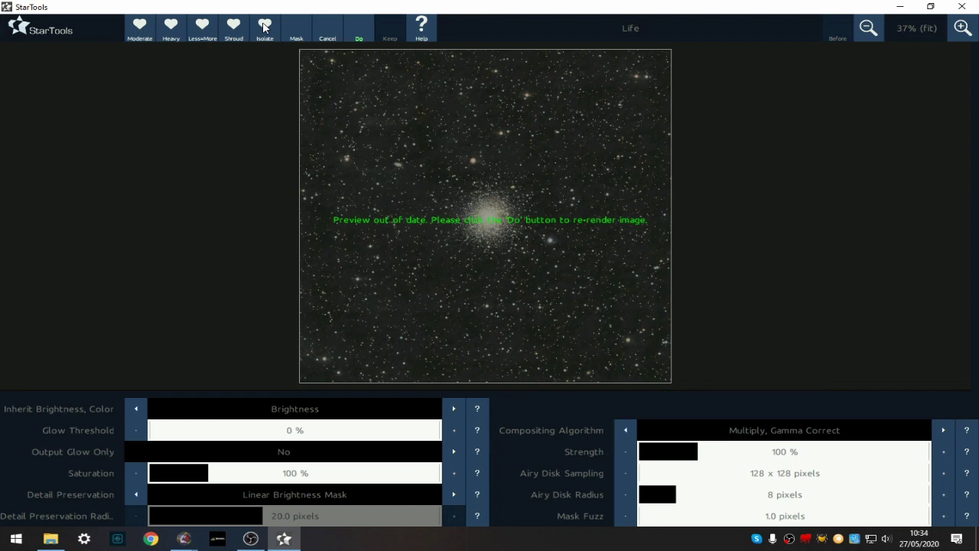
{"action": "left_click", "coordinate": [298, 32]}
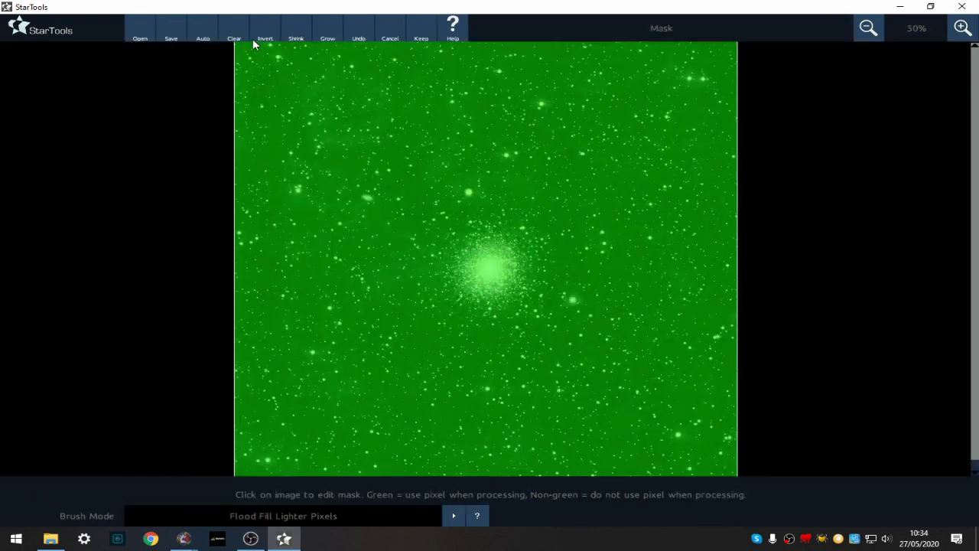
{"action": "left_click", "coordinate": [134, 34]}
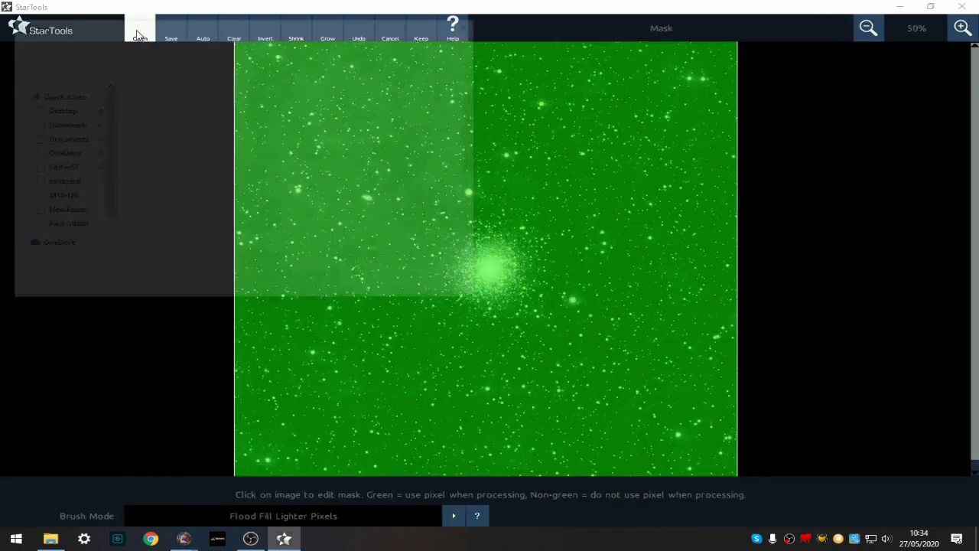
{"action": "scroll", "coordinate": [262, 148], "scroll_direction": "down", "scroll_amount": 3}
{"action": "left_click", "coordinate": [333, 206]}
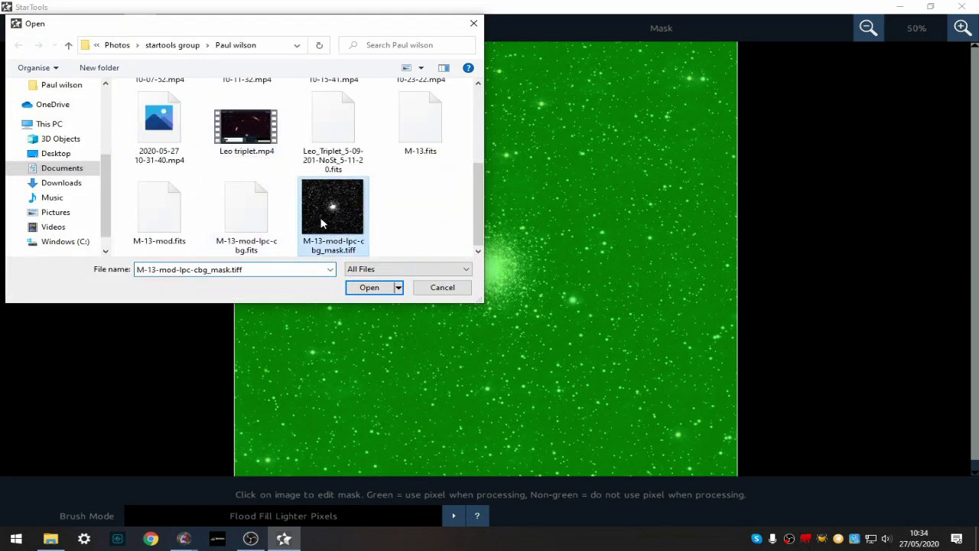
{"action": "left_click", "coordinate": [369, 288]}
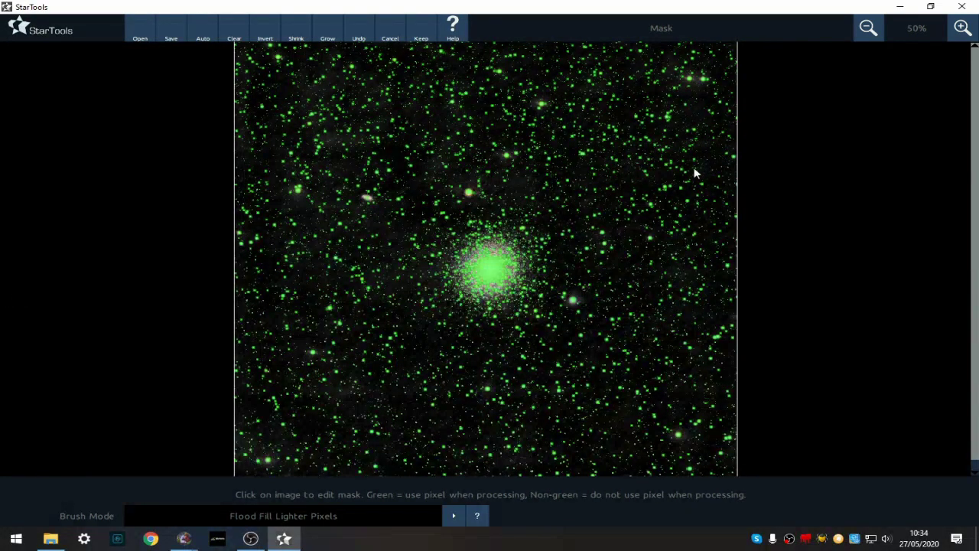
{"action": "left_click", "coordinate": [421, 30]}
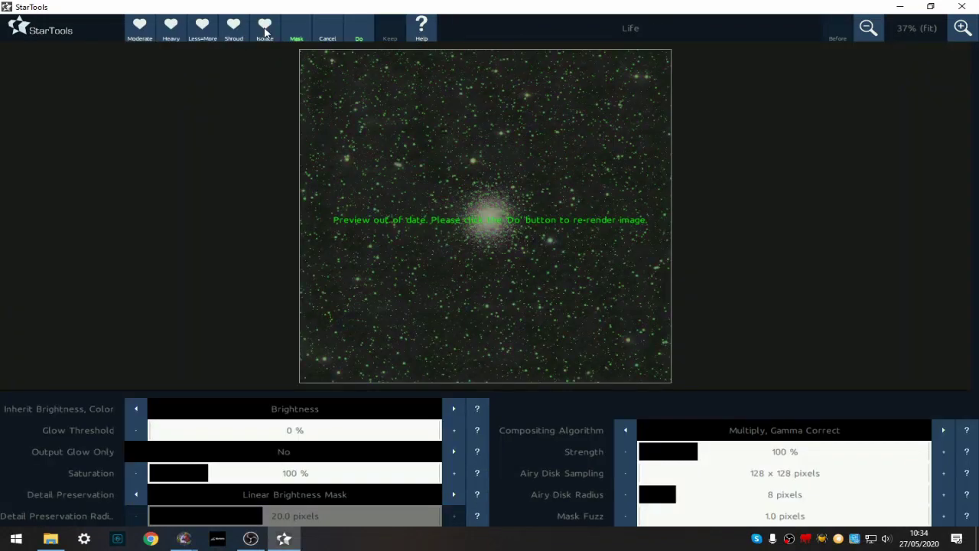
Process the image with the Isolate preset through the star mask and compare the result with the original up to 100% zoom.
{"action": "left_click", "coordinate": [364, 35]}
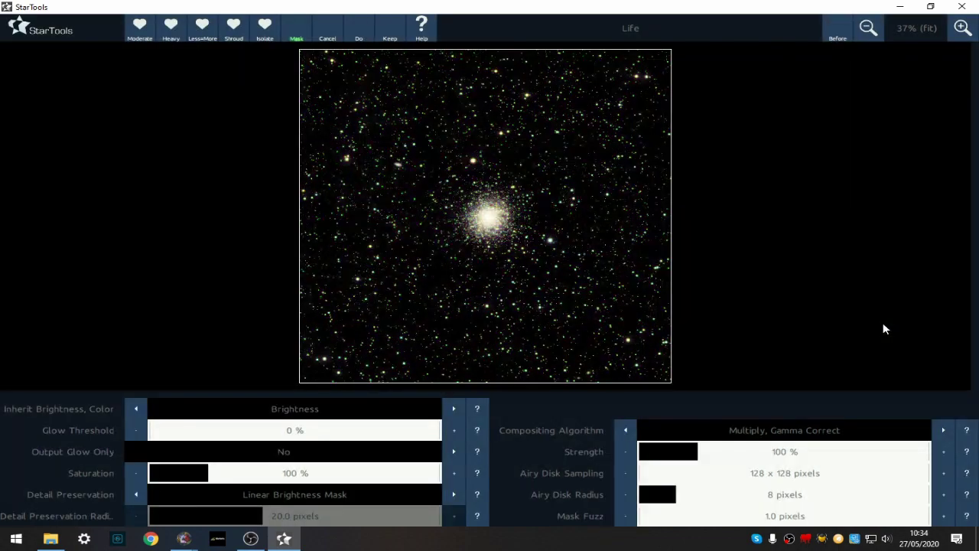
{"action": "left_click", "coordinate": [829, 28]}
{"action": "left_click", "coordinate": [827, 26]}
{"action": "left_click", "coordinate": [969, 29]}
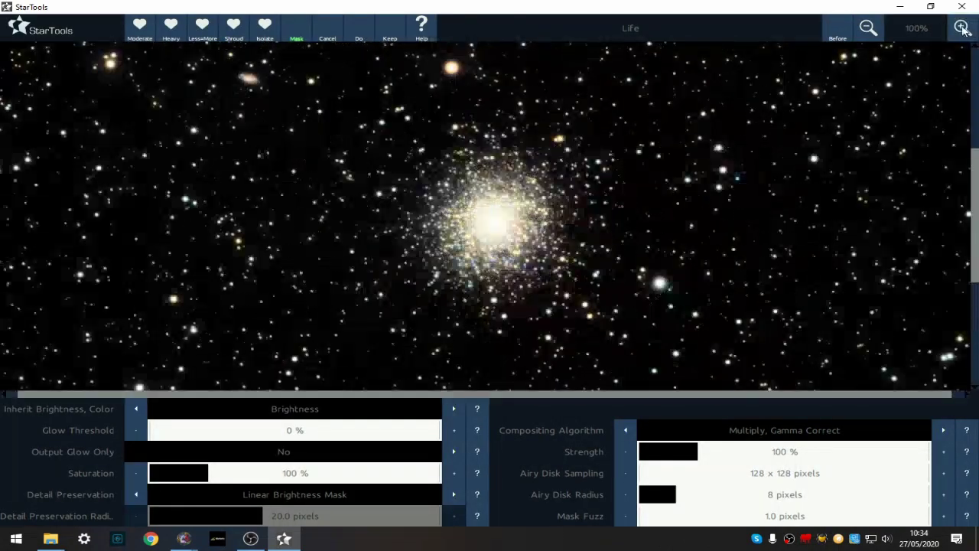
{"action": "left_click", "coordinate": [836, 27]}
{"action": "left_click", "coordinate": [835, 27]}
{"action": "left_click", "coordinate": [836, 27]}
{"action": "left_click", "coordinate": [836, 27]}
Extend the mask over the cluster's outer halo and the small elongated galaxy using Flood Fill Lighter Pixels, undoing the overspilling fill, and keep it.
{"action": "left_click", "coordinate": [296, 28]}
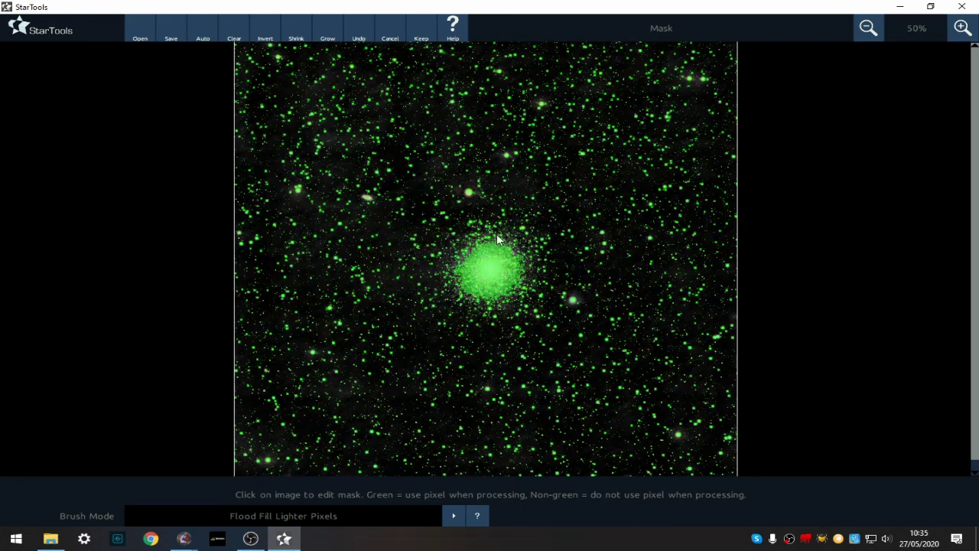
{"action": "left_click", "coordinate": [465, 249]}
{"action": "left_click", "coordinate": [511, 243]}
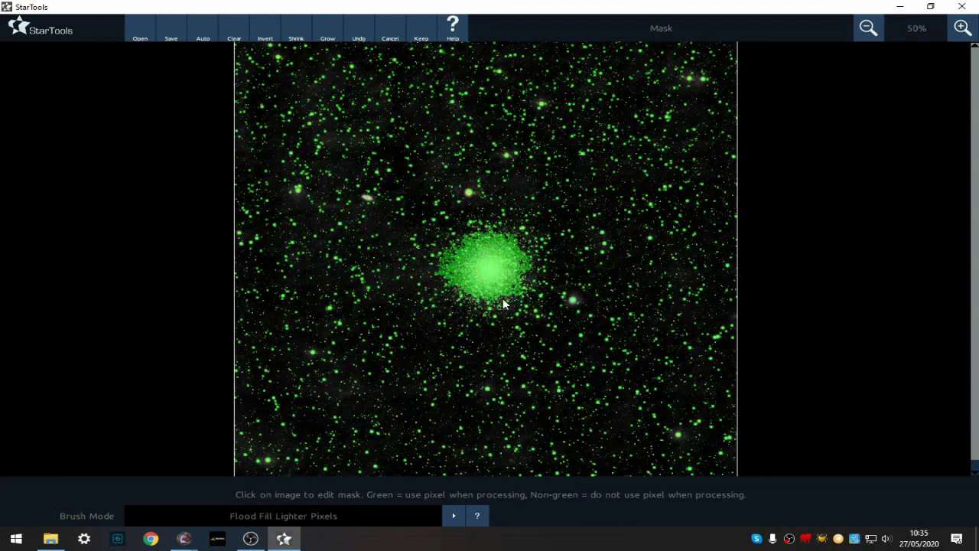
{"action": "left_click", "coordinate": [962, 27]}
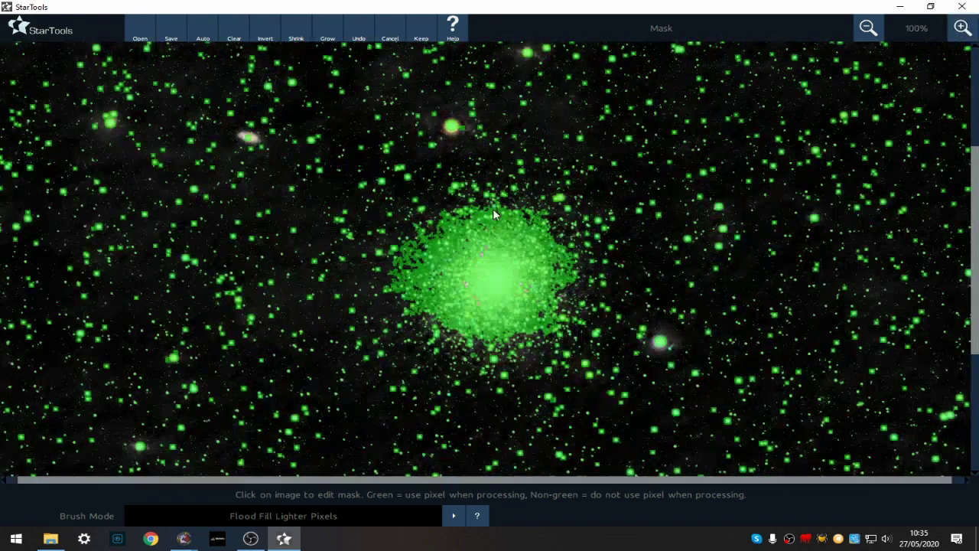
{"action": "left_click_drag", "start_coordinate": [535, 356], "coordinate": [586, 294]}
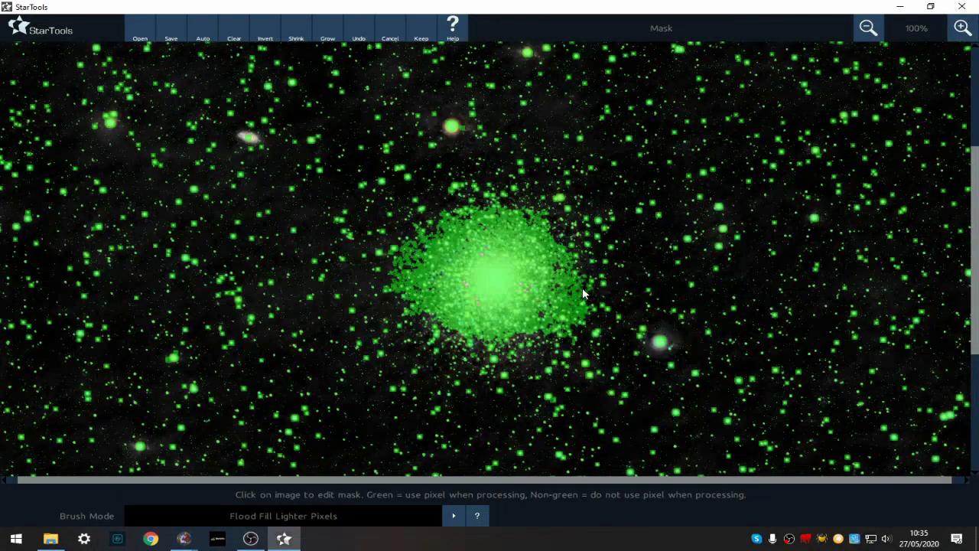
{"action": "left_click", "coordinate": [534, 201]}
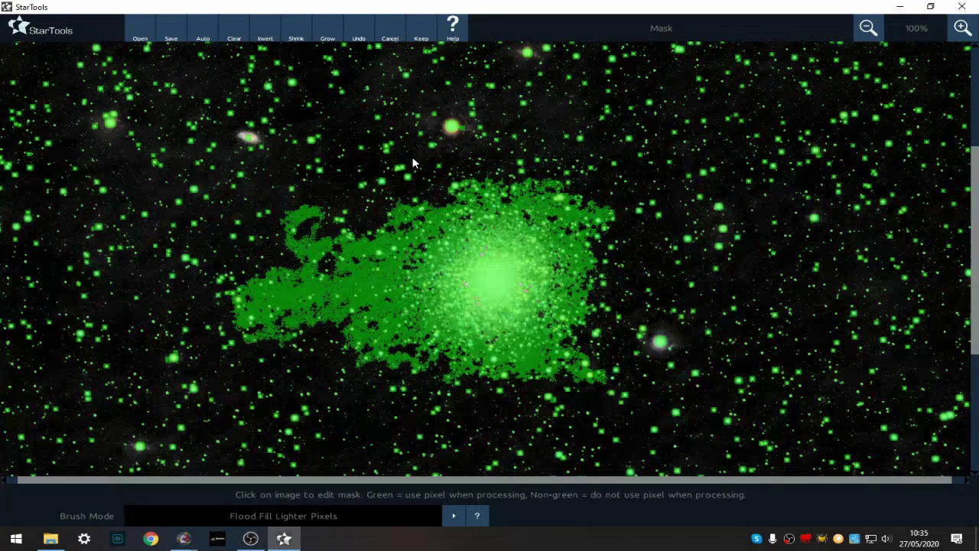
{"action": "left_click", "coordinate": [360, 36]}
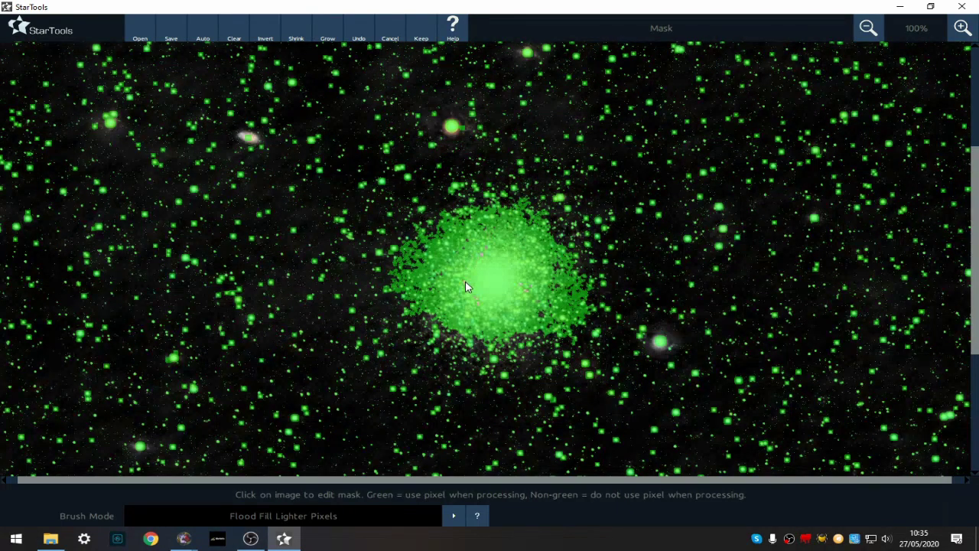
{"action": "left_click", "coordinate": [249, 137]}
{"action": "left_click", "coordinate": [428, 36]}
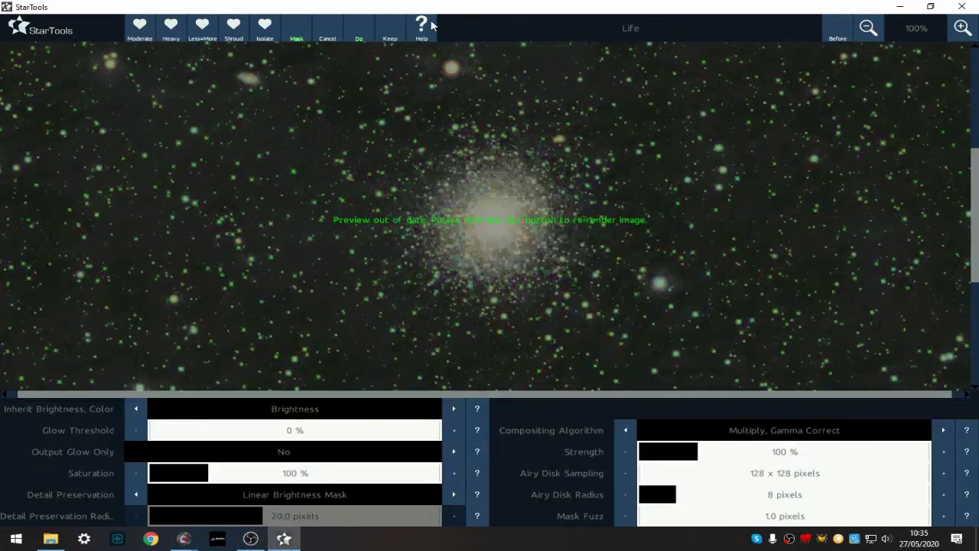
Reprocess the image with the Isolate preset through the extended mask and compare it with the original at 66% and 150% zoom.
{"action": "left_click", "coordinate": [359, 33]}
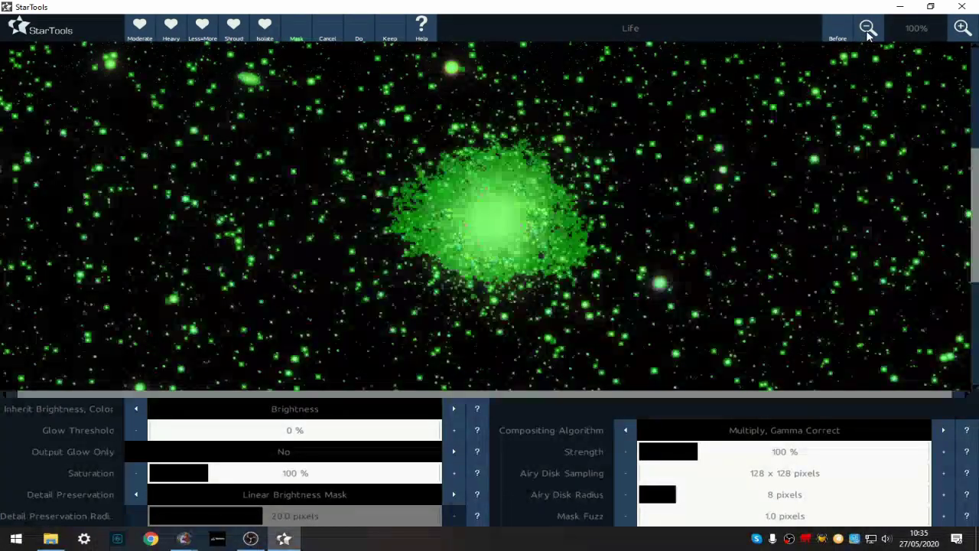
{"action": "left_click", "coordinate": [869, 34]}
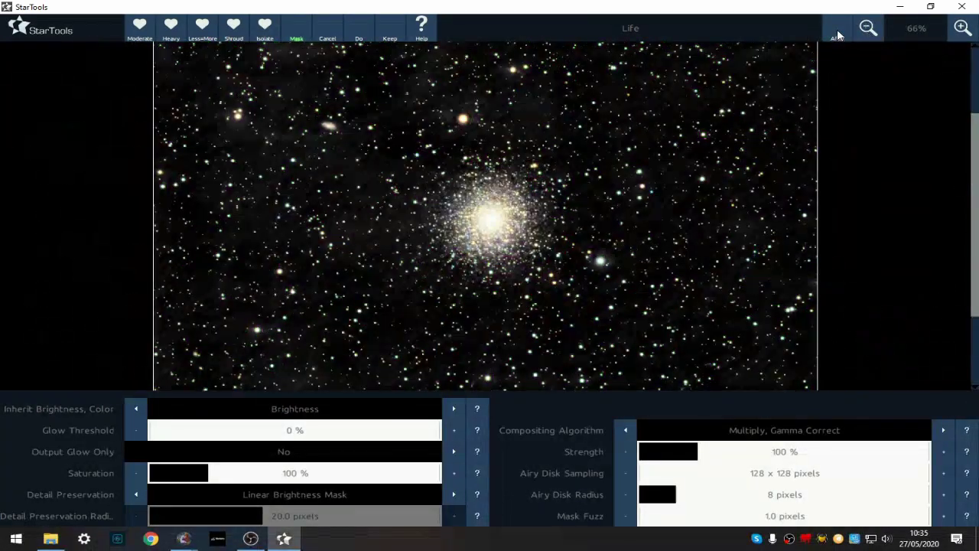
{"action": "left_click", "coordinate": [962, 28]}
{"action": "left_click", "coordinate": [963, 28]}
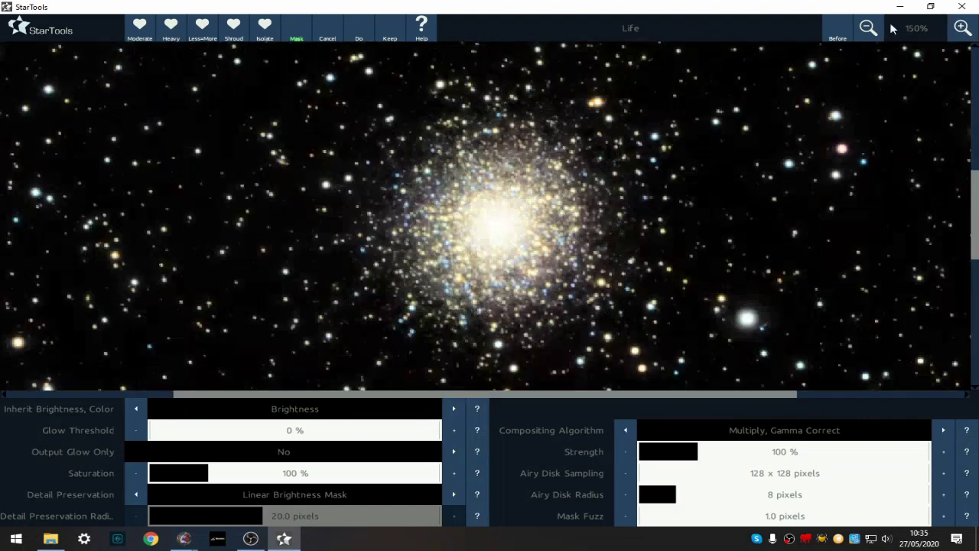
{"action": "left_click", "coordinate": [839, 29]}
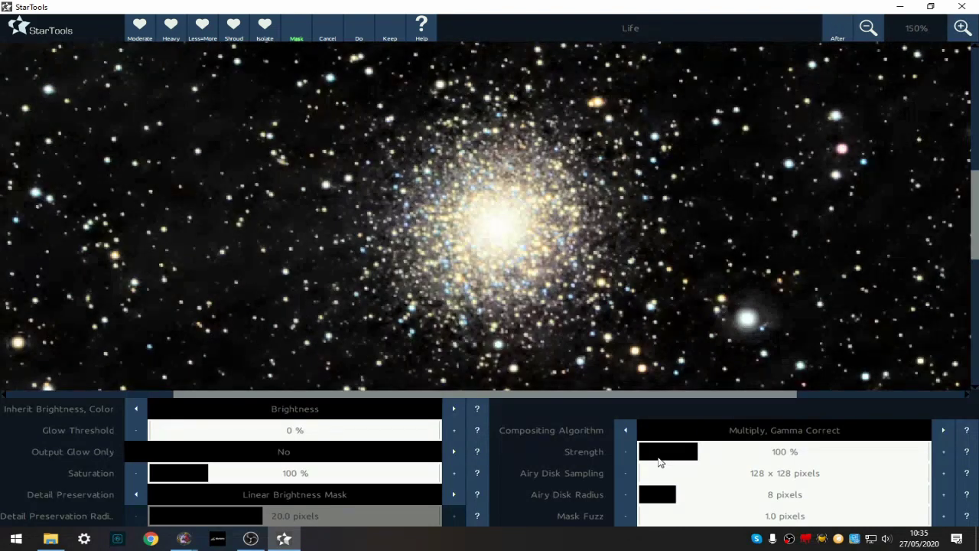
Set the Isolate strength to 59% after trying 22%, and compare the result with the original.
{"action": "left_click", "coordinate": [651, 459]}
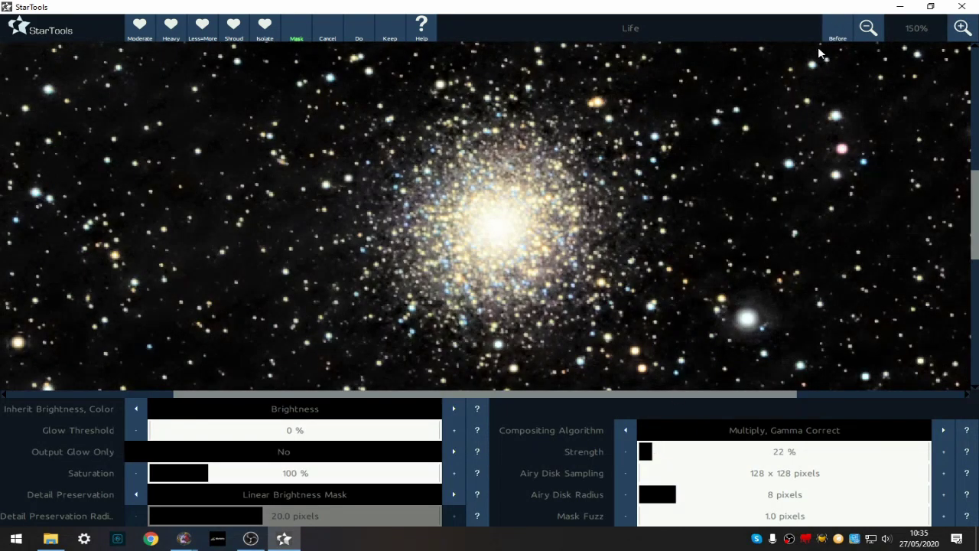
{"action": "left_click", "coordinate": [673, 459]}
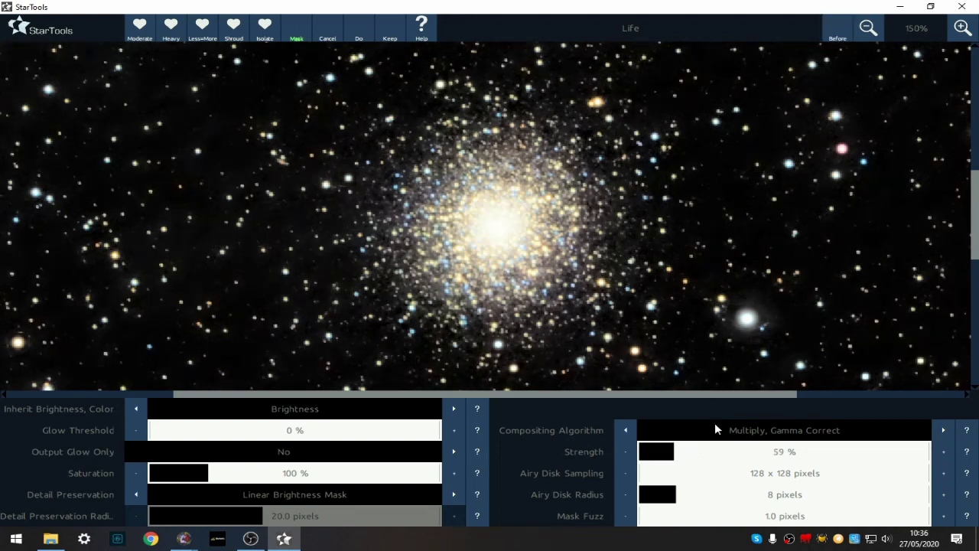
{"action": "left_click", "coordinate": [864, 27]}
{"action": "left_click", "coordinate": [837, 30]}
{"action": "left_click", "coordinate": [838, 31]}
{"action": "left_click", "coordinate": [837, 31]}
{"action": "left_click", "coordinate": [837, 30]}
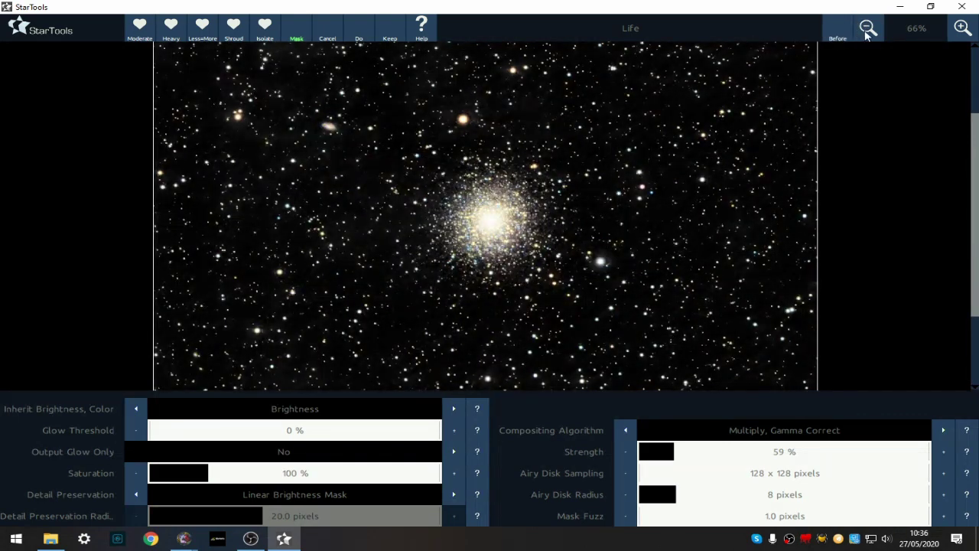
Compare the 59% Isolate result with the original at 50% zoom and cancel the Life module.
{"action": "left_click", "coordinate": [866, 31]}
{"action": "left_click", "coordinate": [837, 31]}
{"action": "left_click", "coordinate": [837, 31]}
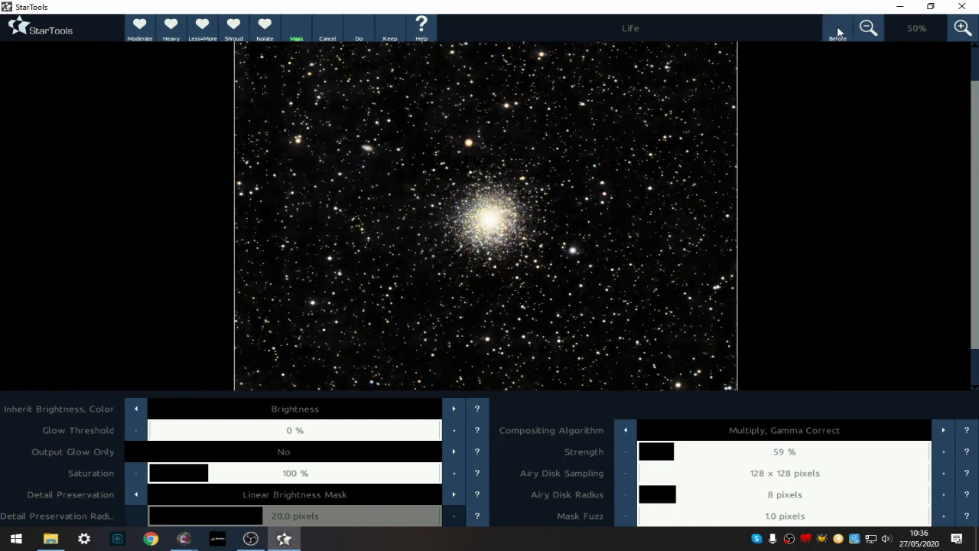
{"action": "left_click", "coordinate": [838, 30]}
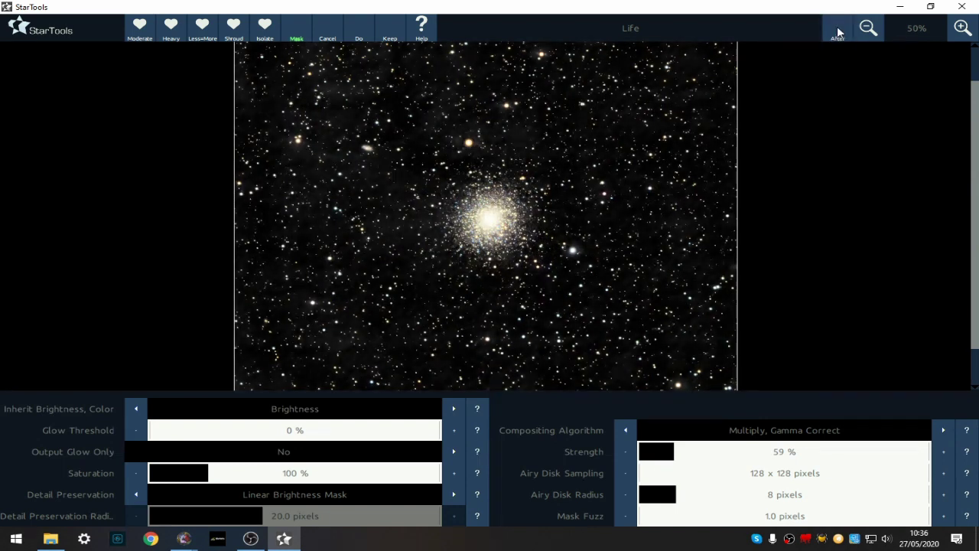
{"action": "left_click", "coordinate": [837, 31]}
{"action": "left_click", "coordinate": [837, 31]}
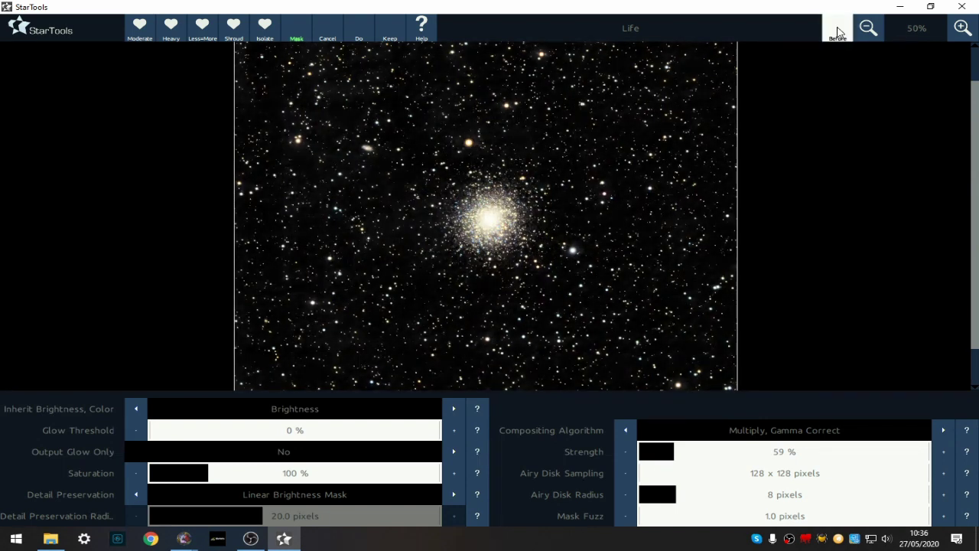
{"action": "left_click", "coordinate": [838, 31]}
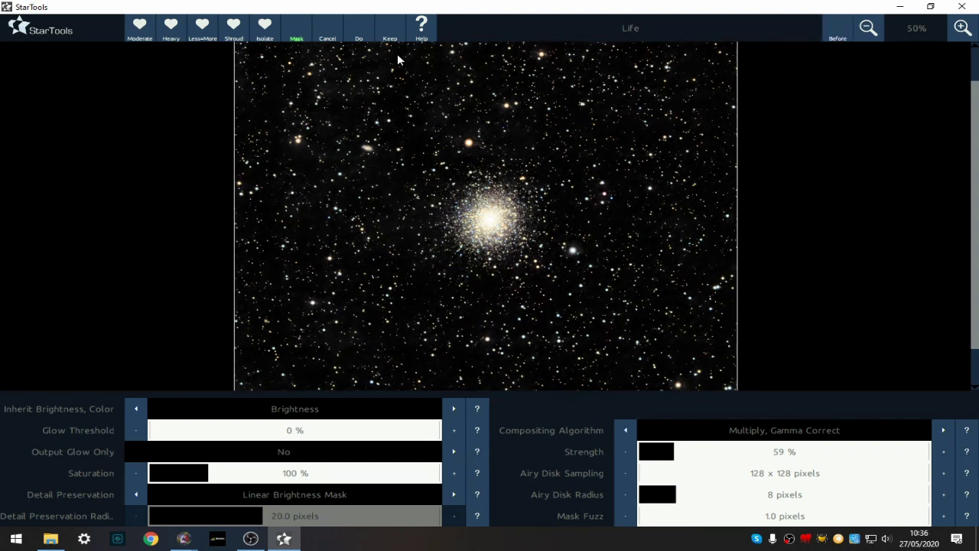
{"action": "left_click", "coordinate": [316, 31]}
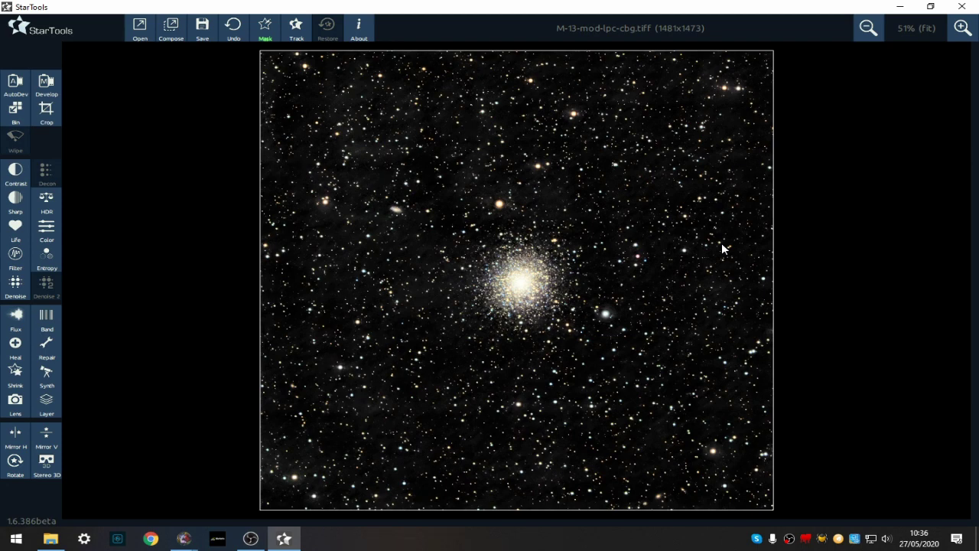
Switch to Astro Pixel Processor.
{"action": "mouse_move", "coordinate": [183, 538]}
{"action": "left_click", "coordinate": [153, 501]}
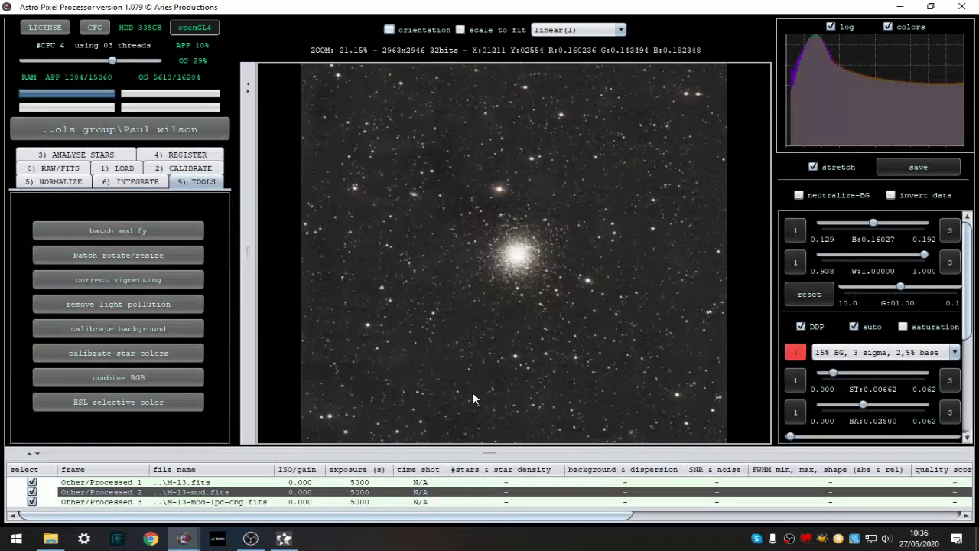
Compare the original M-13.fits frame with the processed M-13-mod-lpc-cbg.fits frame.
{"action": "left_click", "coordinate": [100, 484]}
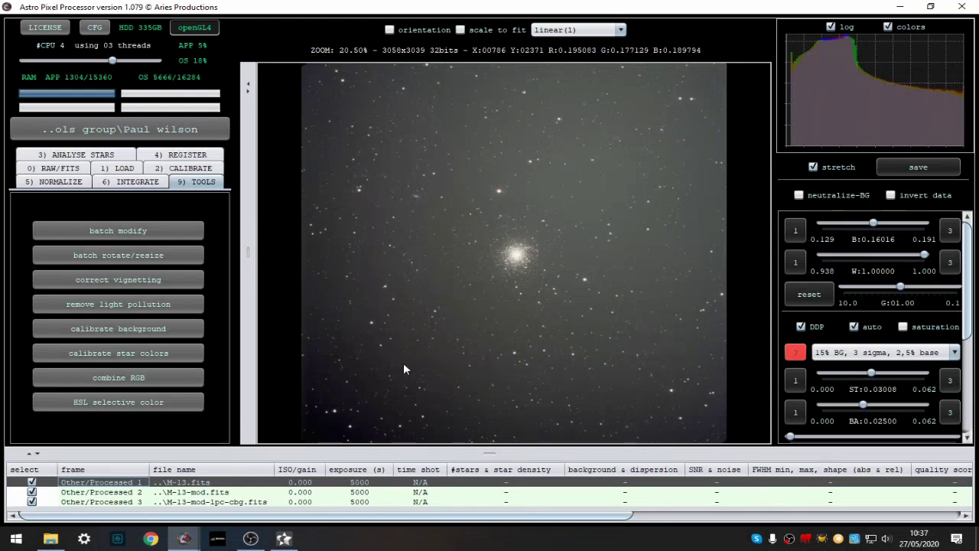
{"action": "left_click", "coordinate": [98, 501]}
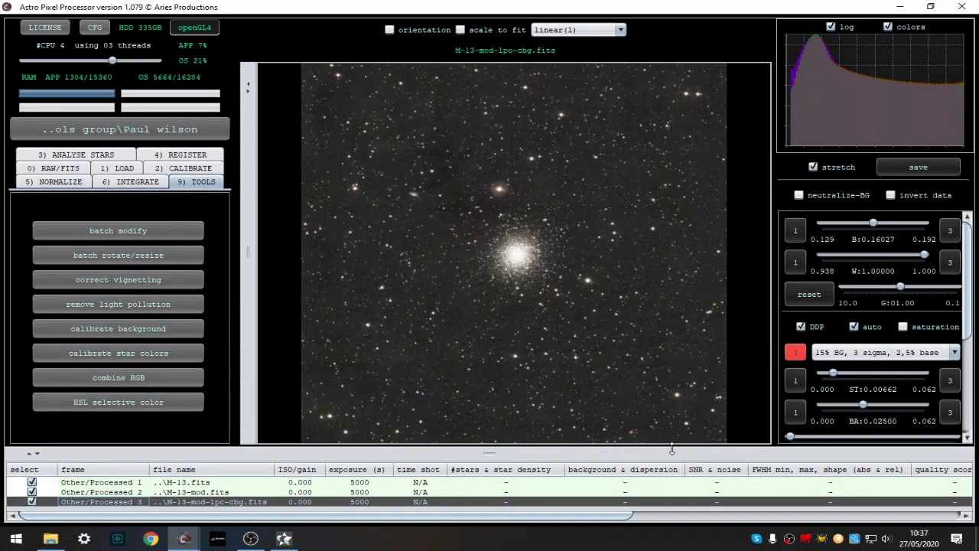
Switch to StarTools and save the finished image as M-13.jpg.
{"action": "left_click", "coordinate": [284, 539]}
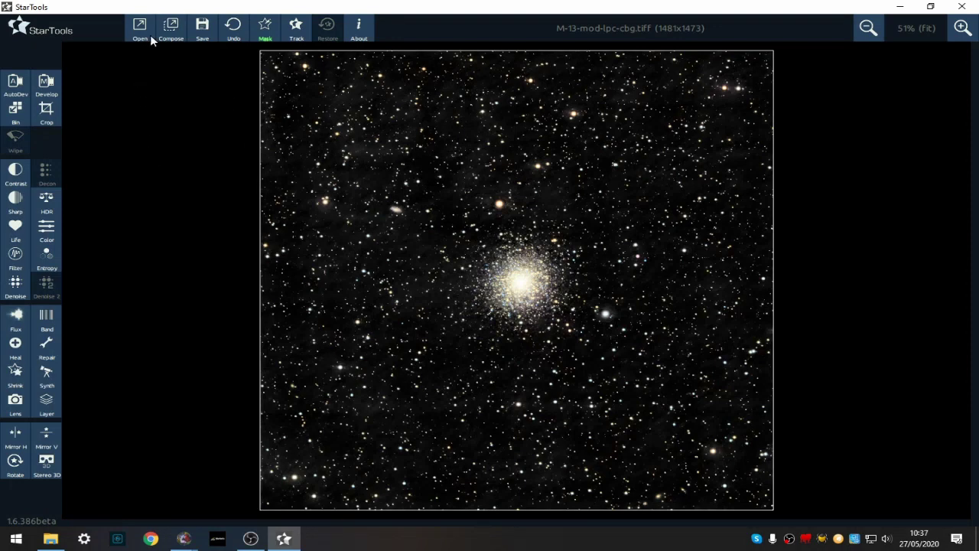
{"action": "left_click", "coordinate": [205, 27]}
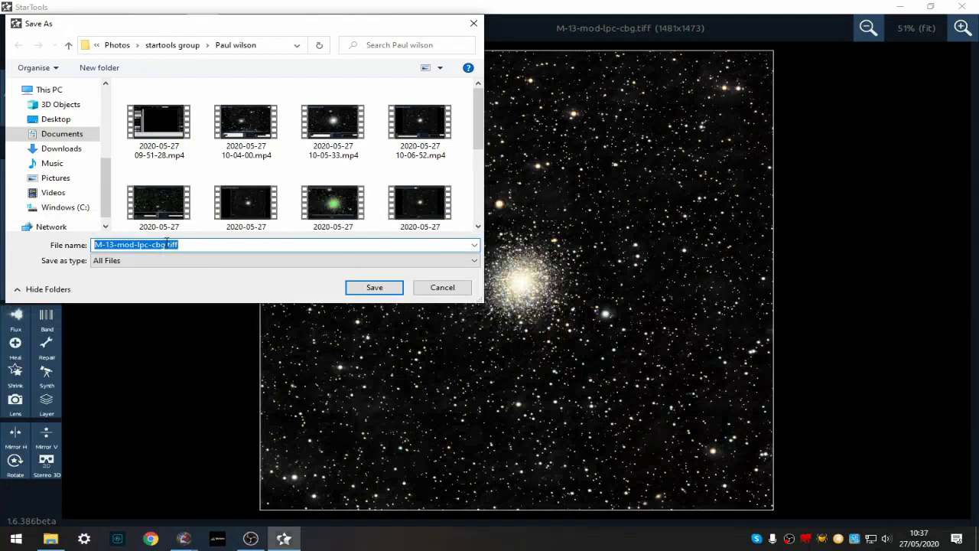
{"action": "left_click_drag", "start_coordinate": [166, 244], "coordinate": [114, 246]}
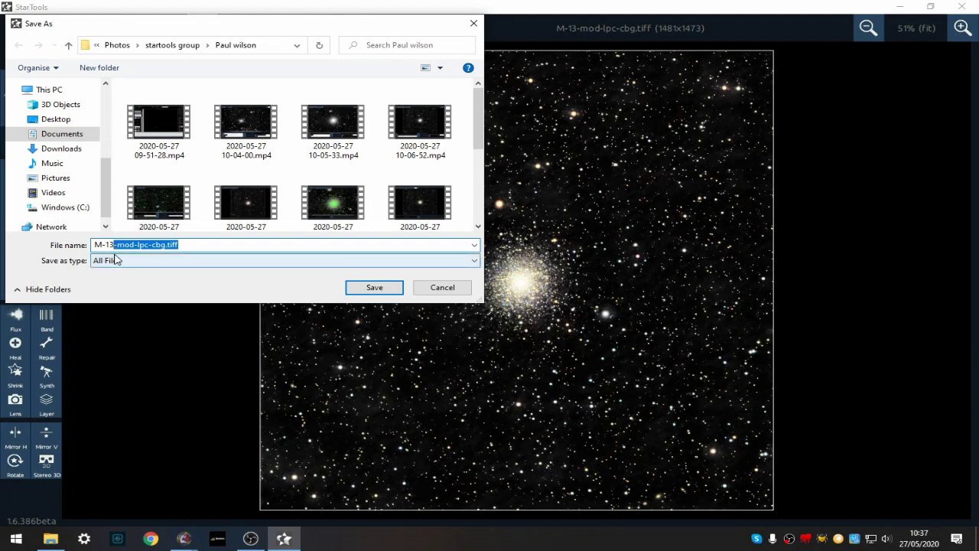
{"action": "type", "text": ".j"}
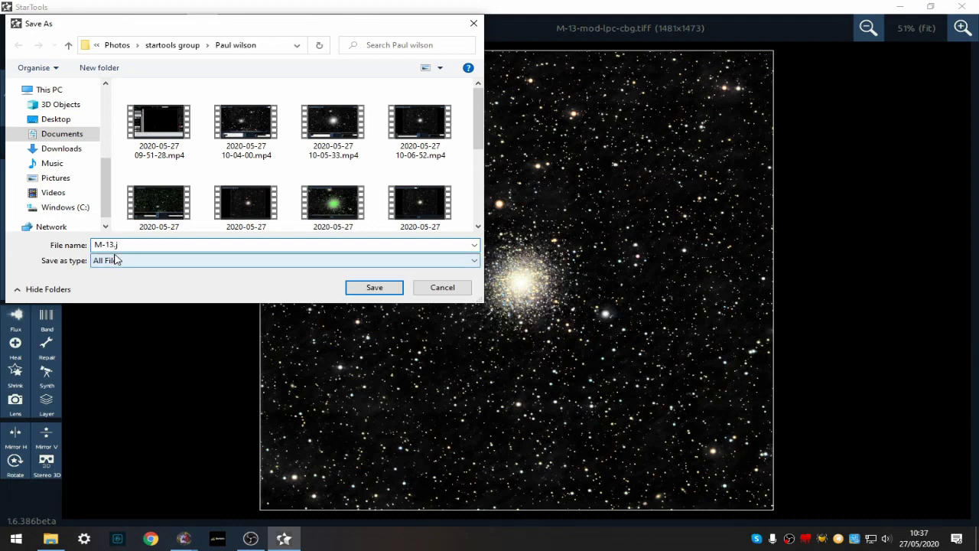
{"action": "type", "text": "pg"}
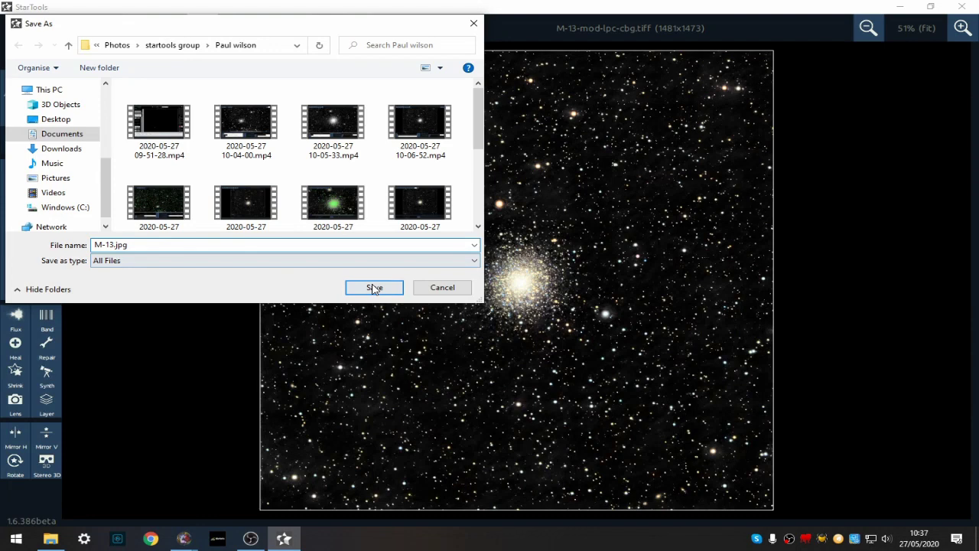
{"action": "left_click", "coordinate": [372, 285]}
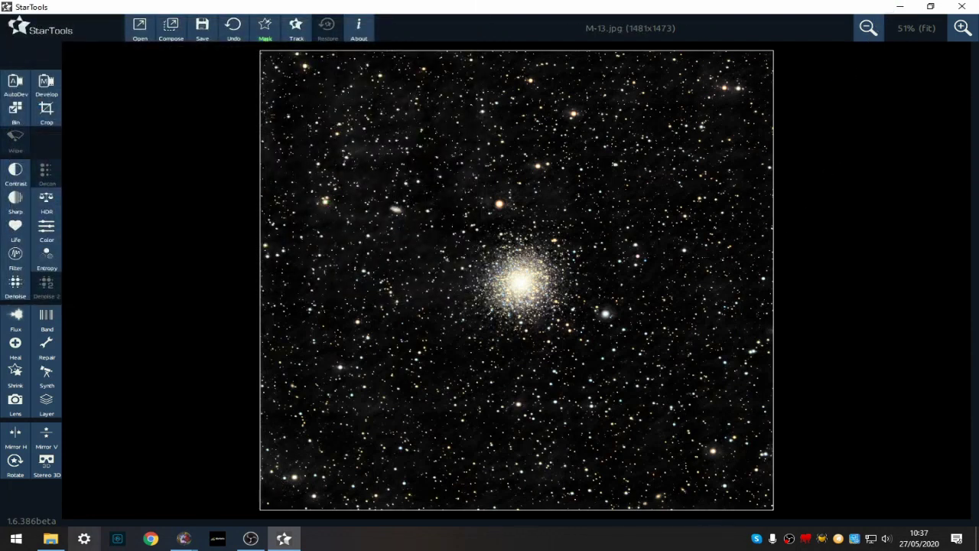
Switch to Adobe Photoshop Express and open M-13.jpg from the pictures library.
{"action": "left_click", "coordinate": [116, 542]}
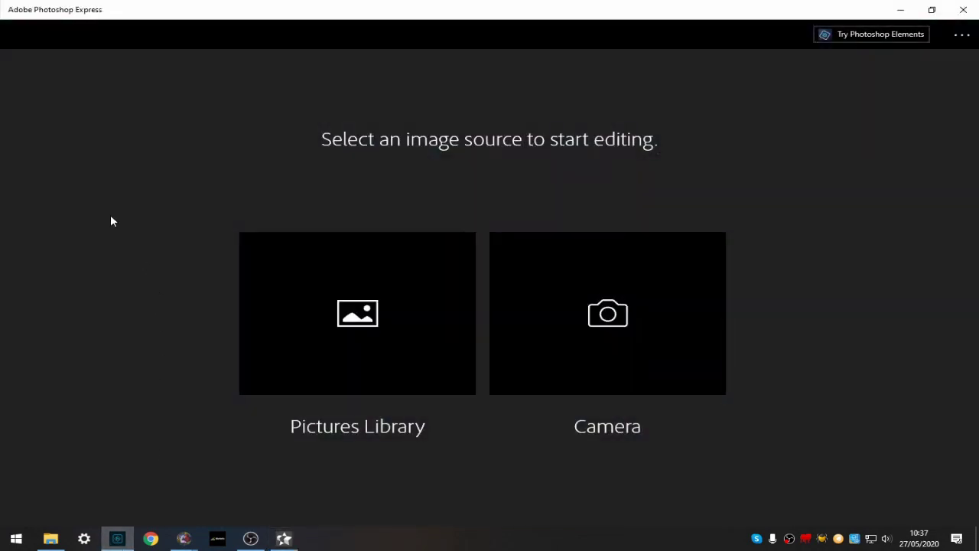
{"action": "left_click", "coordinate": [365, 334]}
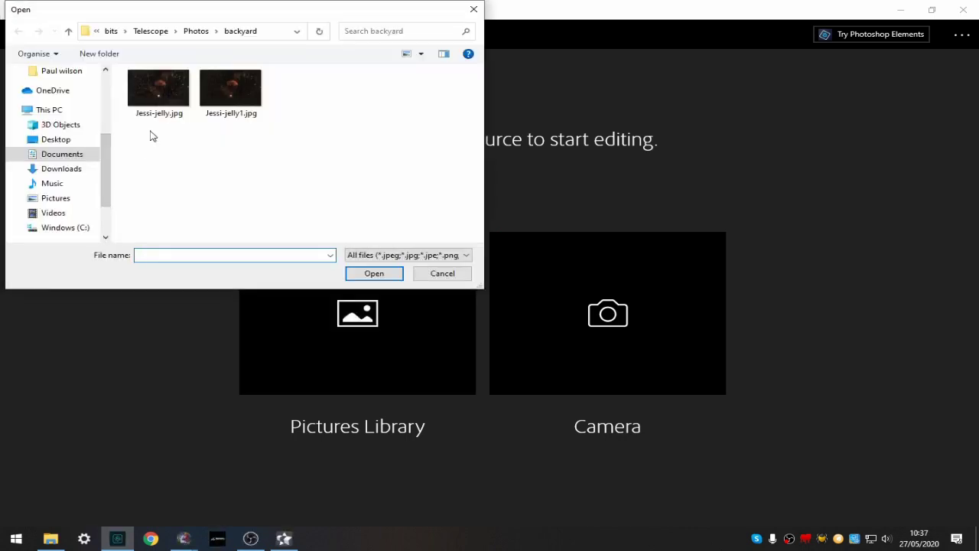
{"action": "left_click", "coordinate": [45, 70]}
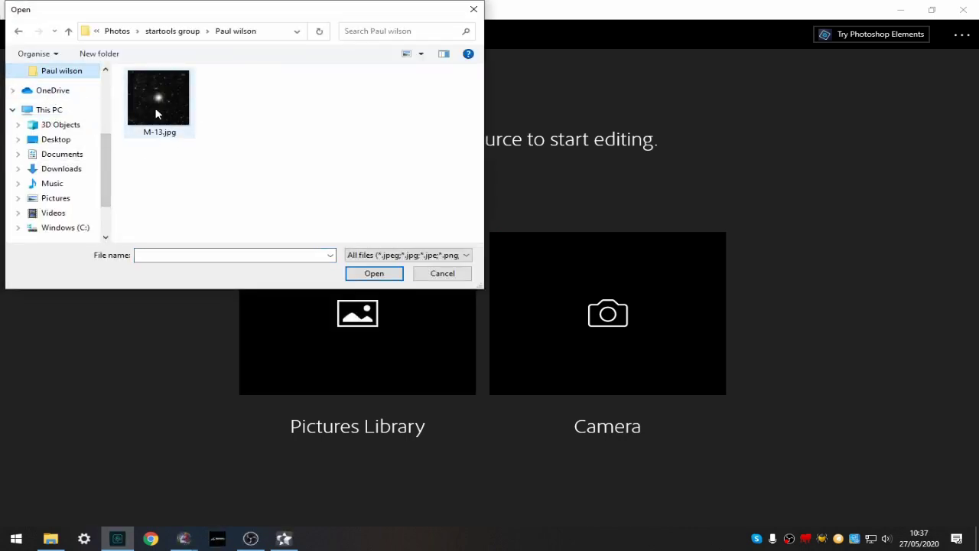
{"action": "left_click", "coordinate": [158, 107]}
{"action": "left_click", "coordinate": [372, 273]}
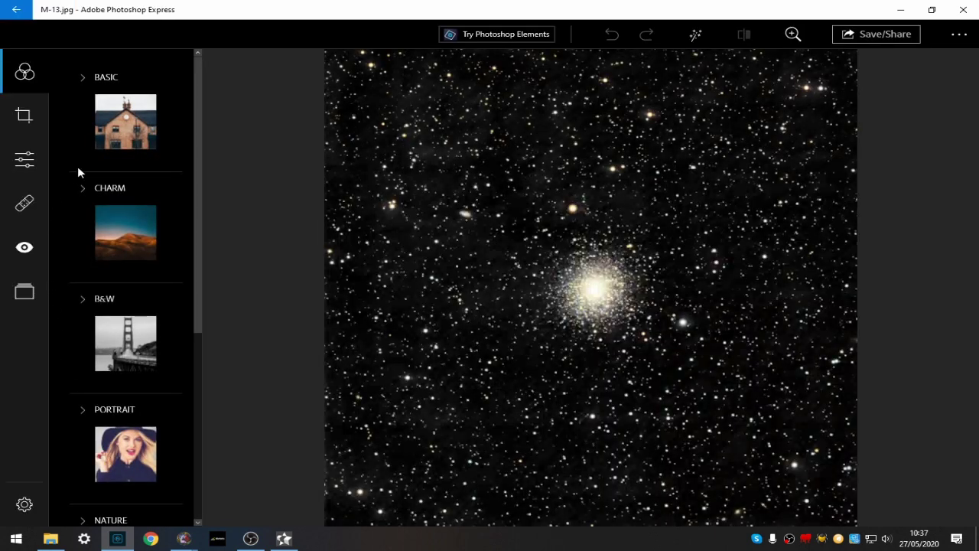
Lower the image's Shadows by about a quarter below neutral and compare the result with the original.
{"action": "left_click", "coordinate": [10, 163]}
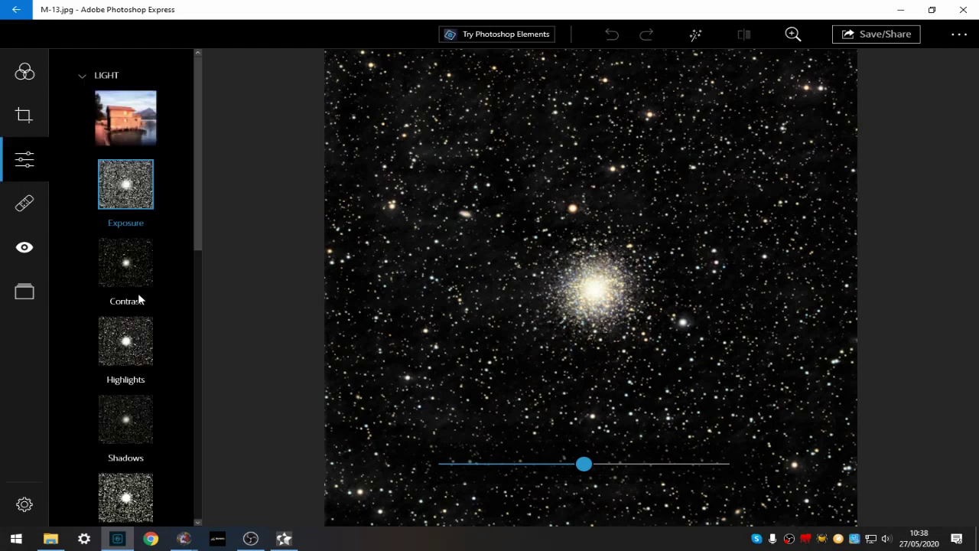
{"action": "scroll", "coordinate": [130, 213], "scroll_direction": "down", "scroll_amount": 4}
{"action": "left_click", "coordinate": [129, 206]}
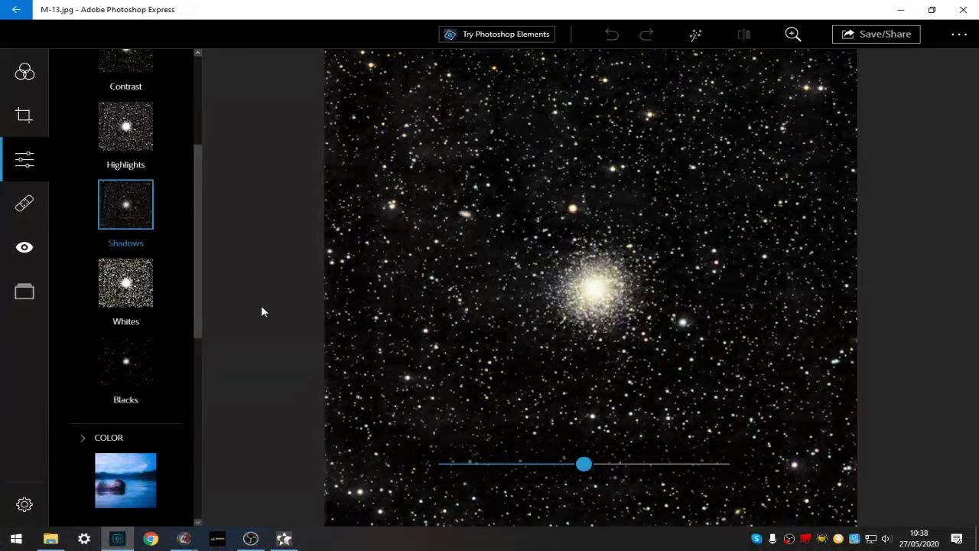
{"action": "left_click_drag", "start_coordinate": [586, 468], "coordinate": [545, 487]}
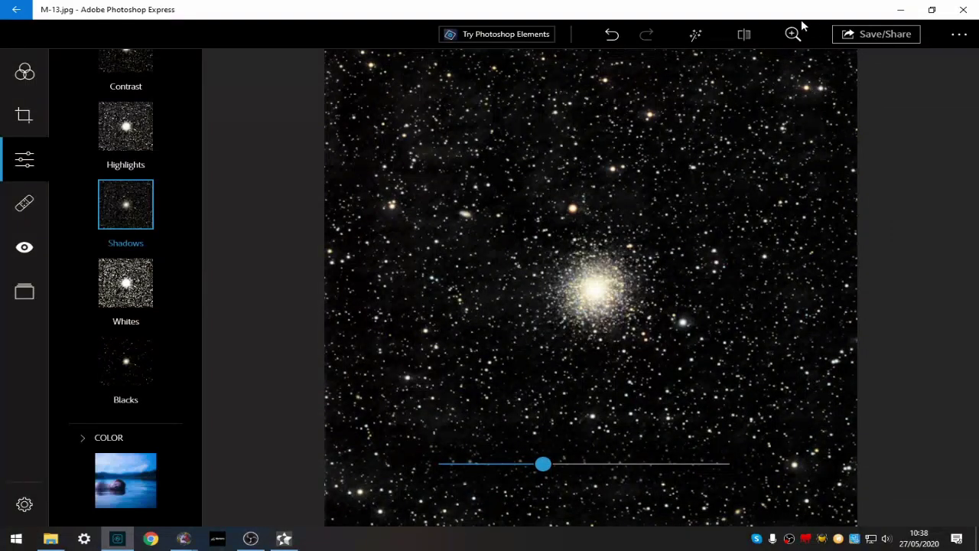
{"action": "left_click", "coordinate": [742, 39]}
{"action": "left_click", "coordinate": [742, 38]}
{"action": "left_click", "coordinate": [742, 38]}
Try lowering the Highlights by about a quarter, and return them to neutral.
{"action": "left_click", "coordinate": [126, 137]}
{"action": "left_click_drag", "start_coordinate": [584, 464], "coordinate": [543, 482]}
{"action": "left_click_drag", "start_coordinate": [543, 475], "coordinate": [585, 472]}
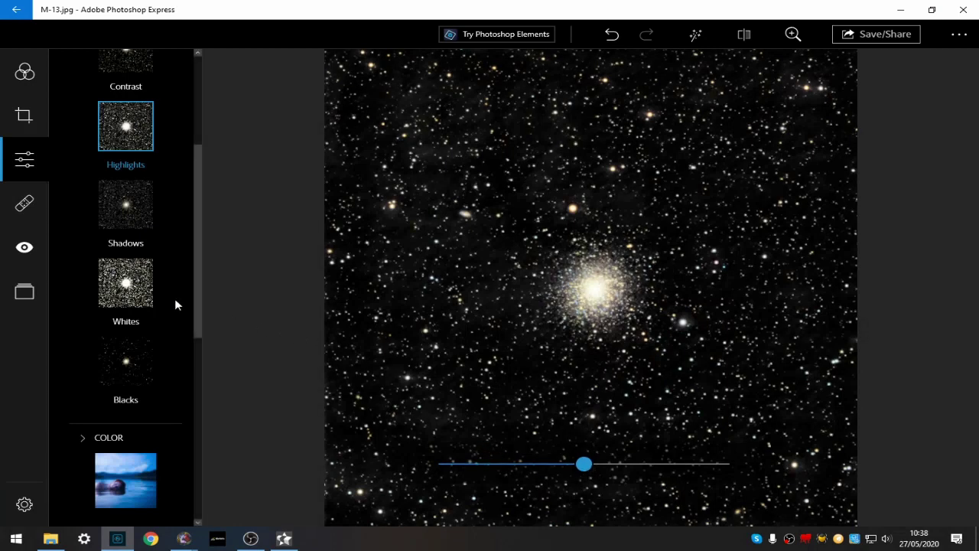
Raise the image's color Vibrance by about a quarter above neutral.
{"action": "scroll", "coordinate": [139, 312], "scroll_direction": "down", "scroll_amount": 5}
{"action": "scroll", "coordinate": [140, 281], "scroll_direction": "up", "scroll_amount": 3}
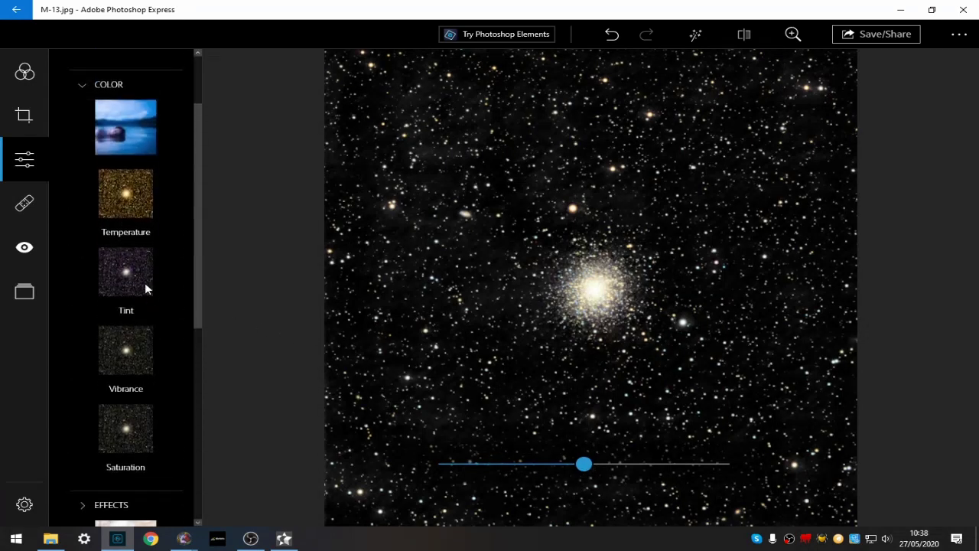
{"action": "left_click", "coordinate": [137, 363]}
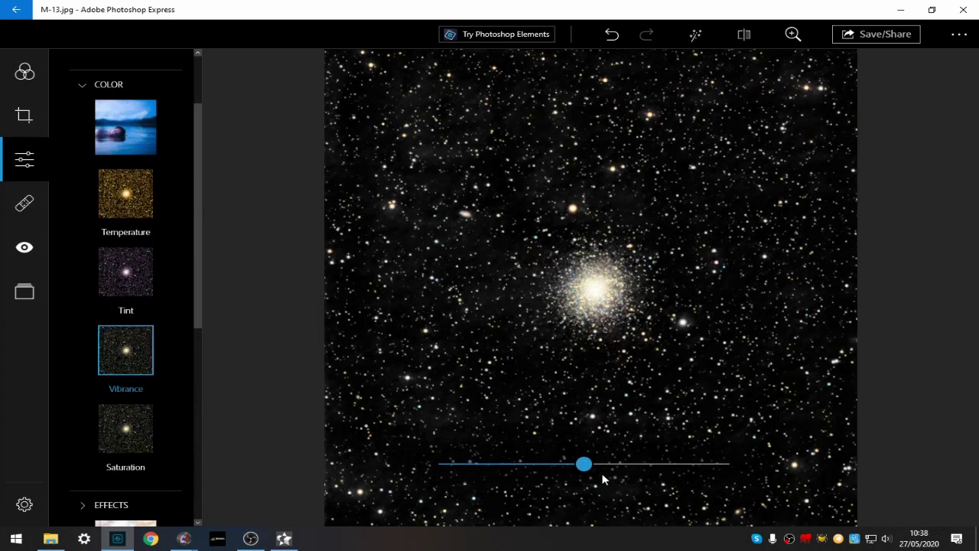
{"action": "left_click_drag", "start_coordinate": [583, 463], "coordinate": [621, 480]}
Try a strong Clarity increase on the star field, and return Clarity to neutral.
{"action": "scroll", "coordinate": [108, 394], "scroll_direction": "down", "scroll_amount": 3}
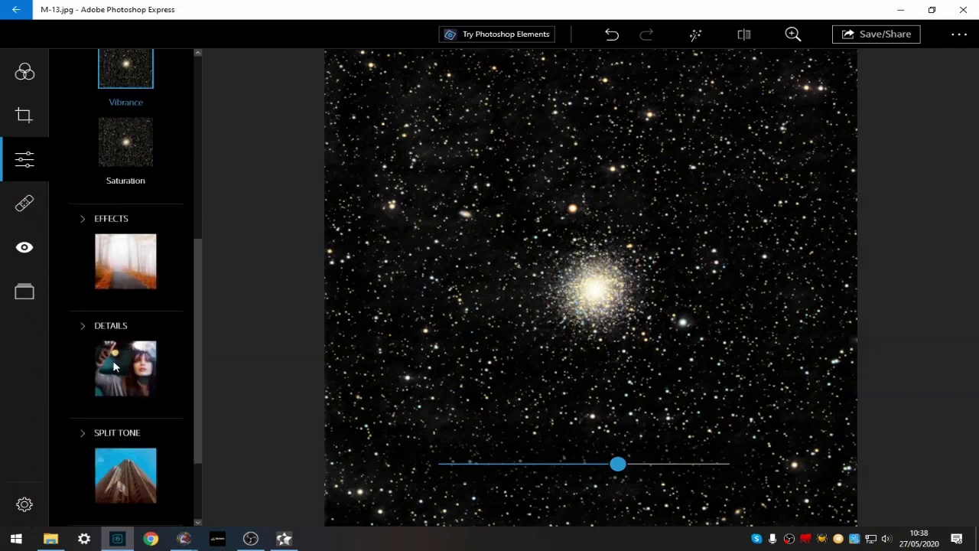
{"action": "left_click", "coordinate": [120, 277]}
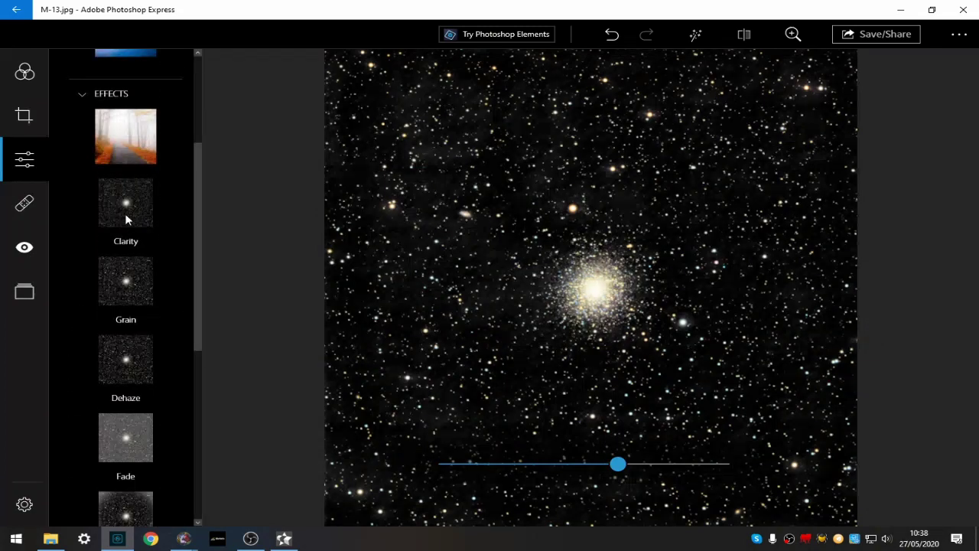
{"action": "left_click", "coordinate": [124, 218]}
{"action": "left_click_drag", "start_coordinate": [588, 468], "coordinate": [711, 465]}
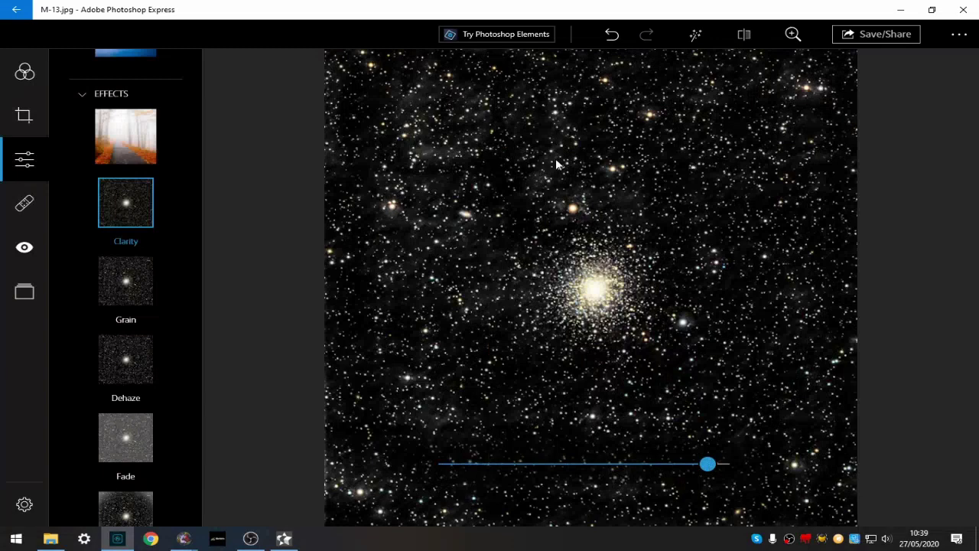
{"action": "left_click_drag", "start_coordinate": [710, 467], "coordinate": [586, 474]}
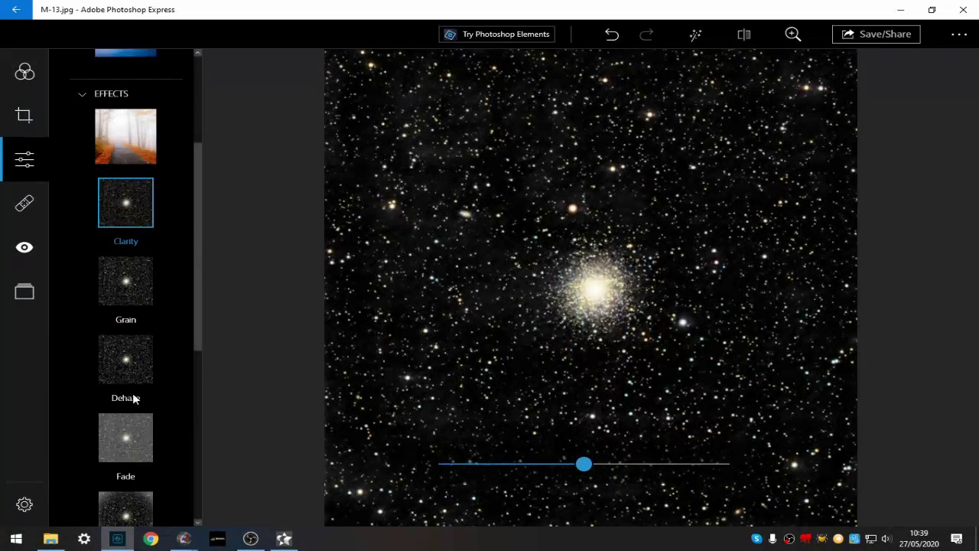
Set Reduce Luminance Noise to about one fifth of its range and compare the image with the original.
{"action": "scroll", "coordinate": [134, 398], "scroll_direction": "down", "scroll_amount": 3}
{"action": "scroll", "coordinate": [134, 397], "scroll_direction": "down", "scroll_amount": 2}
{"action": "left_click", "coordinate": [100, 243]}
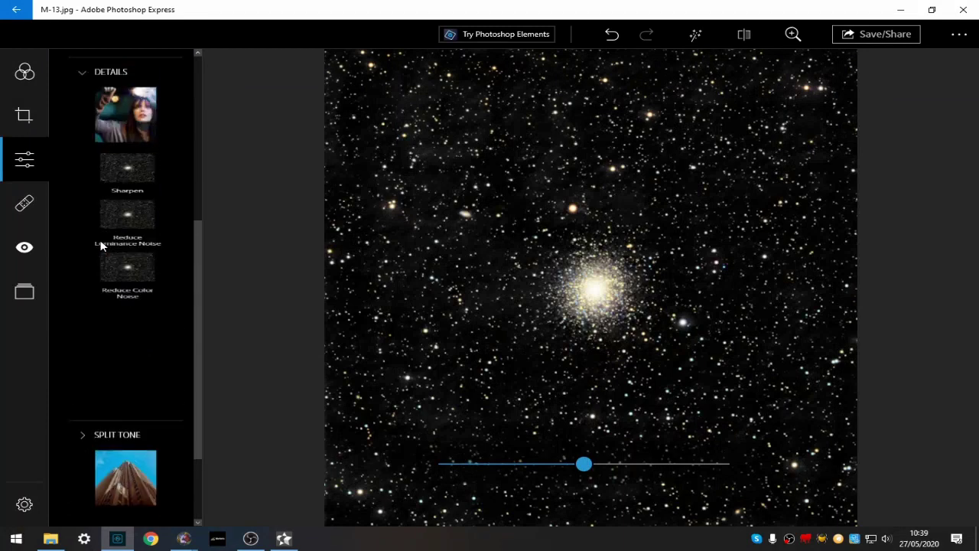
{"action": "left_click", "coordinate": [122, 308]}
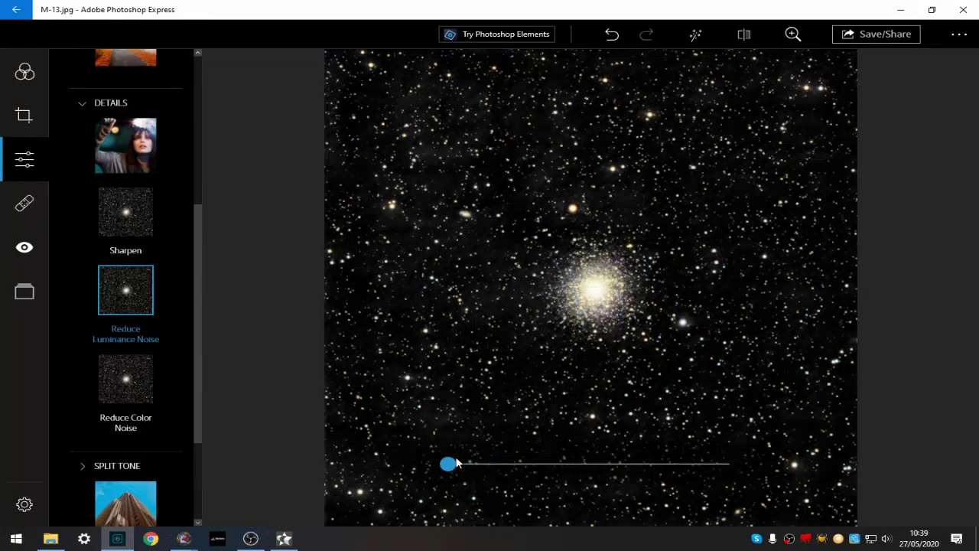
{"action": "left_click_drag", "start_coordinate": [455, 470], "coordinate": [507, 499]}
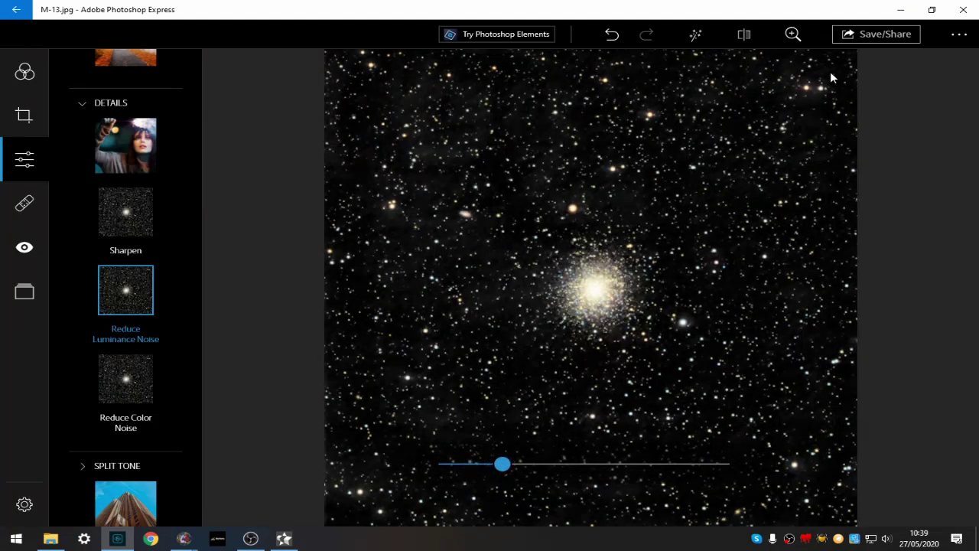
{"action": "left_click", "coordinate": [740, 36]}
{"action": "left_click", "coordinate": [740, 36]}
{"action": "left_click", "coordinate": [742, 38]}
{"action": "left_click", "coordinate": [741, 38]}
Try a split tone on the highlights with about a quarter saturation and an orange-yellow hue, and remove the saturation again.
{"action": "scroll", "coordinate": [132, 396], "scroll_direction": "down", "scroll_amount": 2}
{"action": "left_click", "coordinate": [132, 376]}
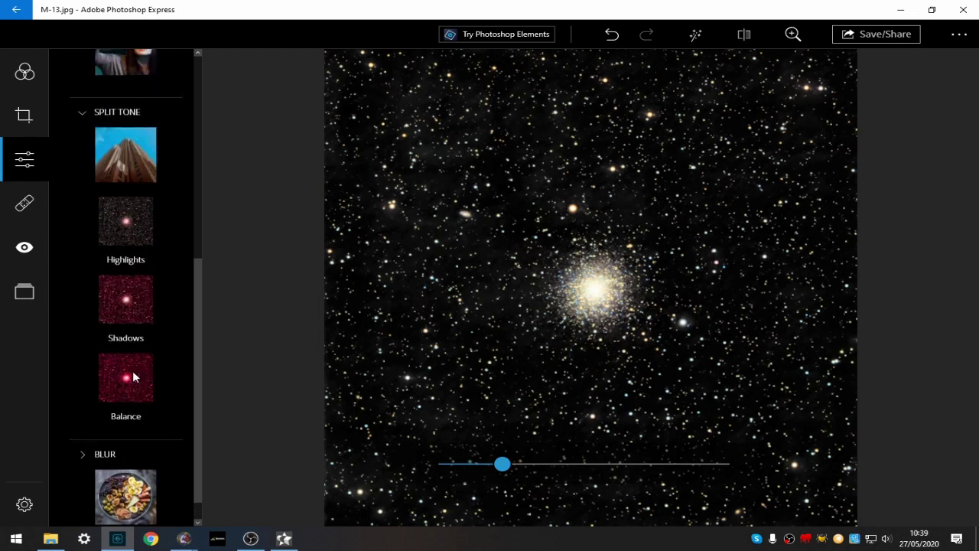
{"action": "left_click", "coordinate": [127, 224]}
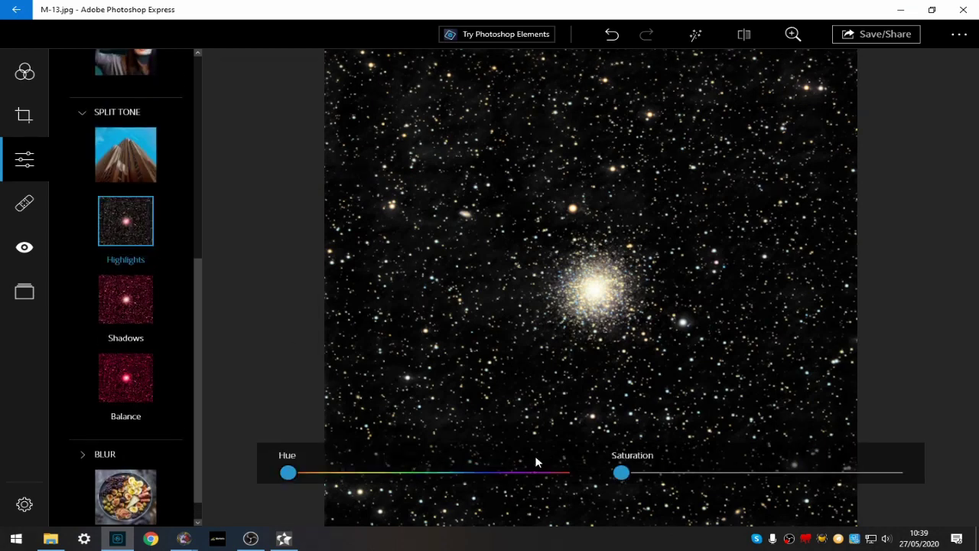
{"action": "left_click_drag", "start_coordinate": [622, 475], "coordinate": [687, 491]}
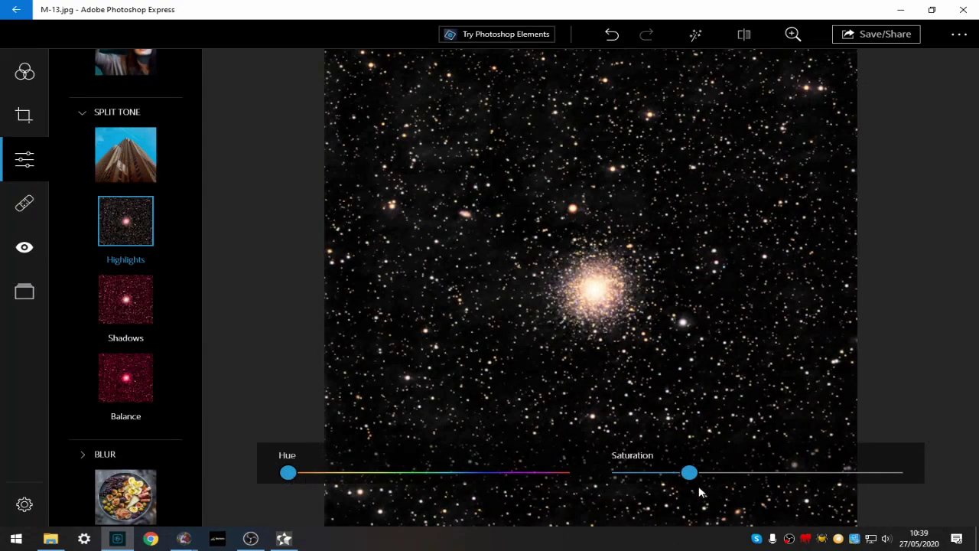
{"action": "left_click_drag", "start_coordinate": [294, 476], "coordinate": [328, 486]}
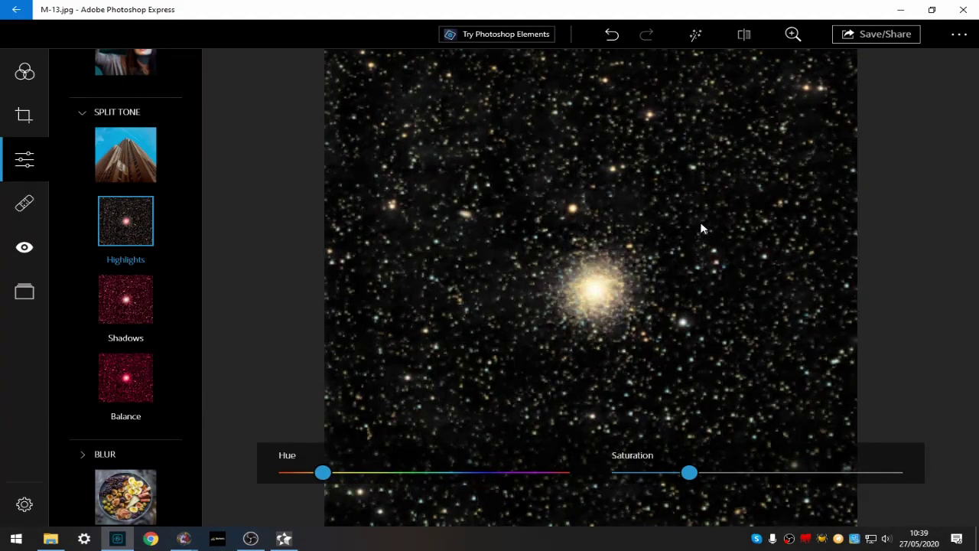
{"action": "left_click_drag", "start_coordinate": [688, 473], "coordinate": [621, 473]}
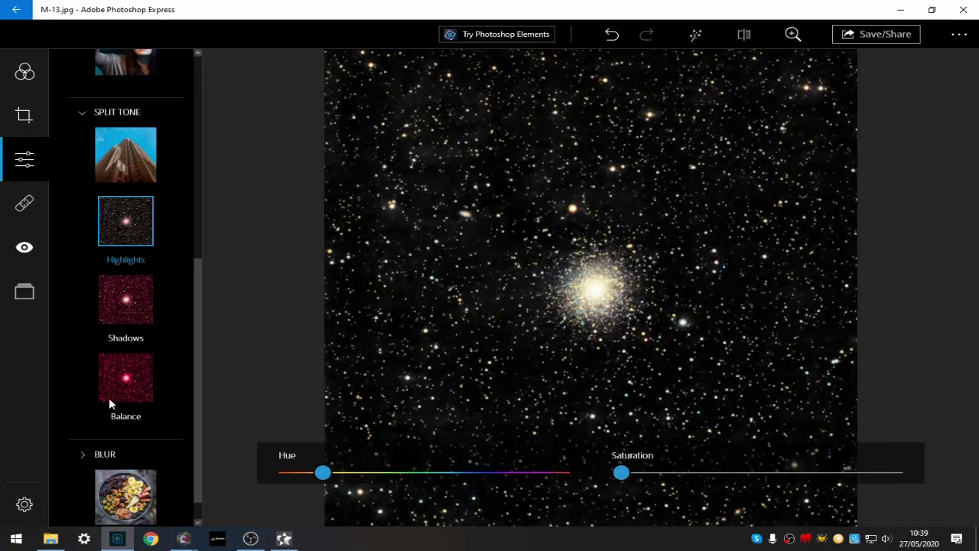
Try a yellow-green split tone on the shadows, compare it with the original, and bring its saturation back to zero.
{"action": "left_click", "coordinate": [141, 316]}
{"action": "left_click_drag", "start_coordinate": [625, 480], "coordinate": [761, 488]}
{"action": "left_click_drag", "start_coordinate": [288, 474], "coordinate": [357, 497]}
{"action": "left_click_drag", "start_coordinate": [753, 474], "coordinate": [648, 503]}
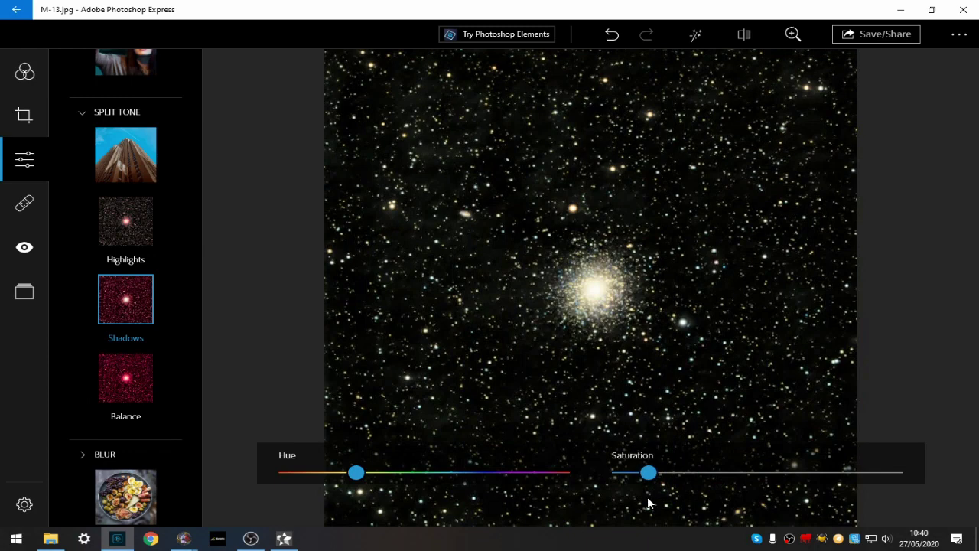
{"action": "left_click", "coordinate": [744, 35]}
{"action": "left_click", "coordinate": [743, 35]}
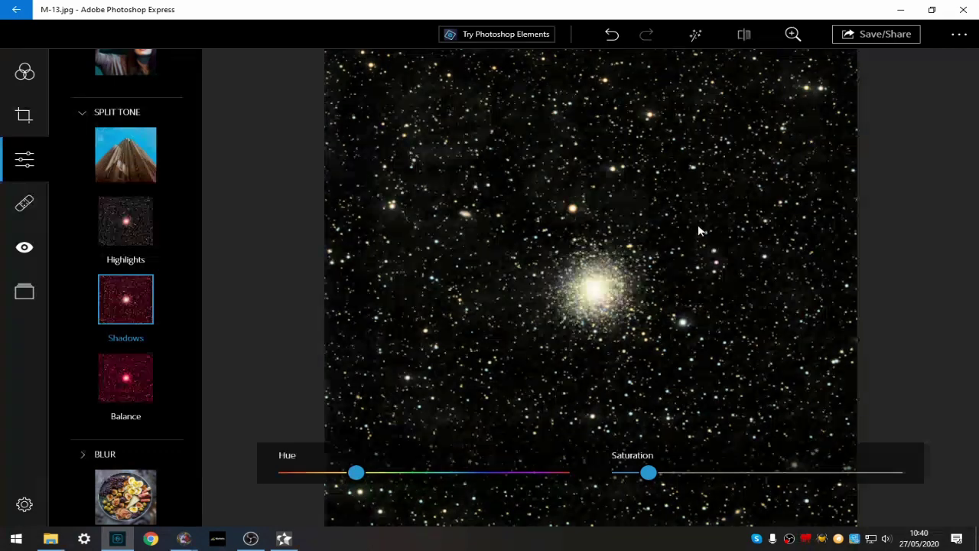
{"action": "left_click_drag", "start_coordinate": [648, 472], "coordinate": [621, 472]}
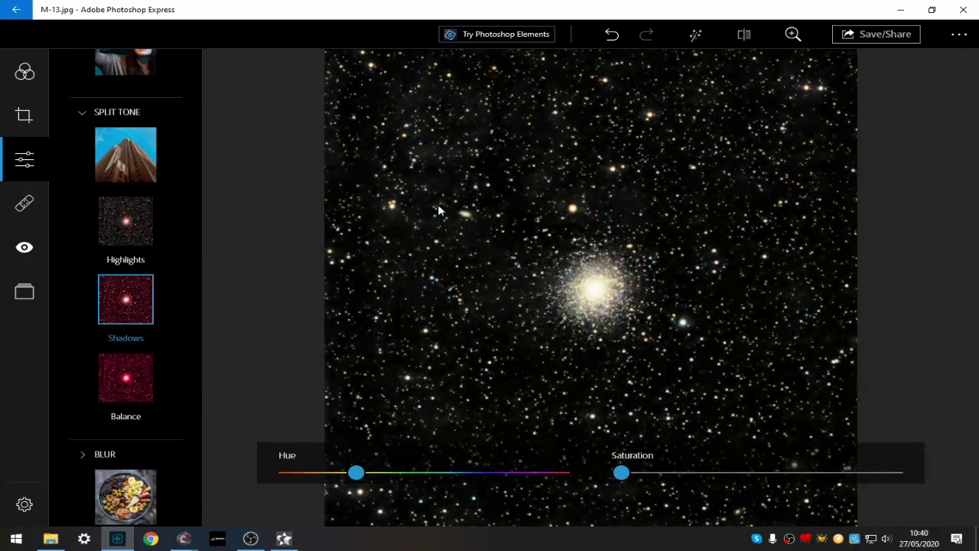
{"action": "scroll", "coordinate": [133, 313], "scroll_direction": "up", "scroll_amount": 5}
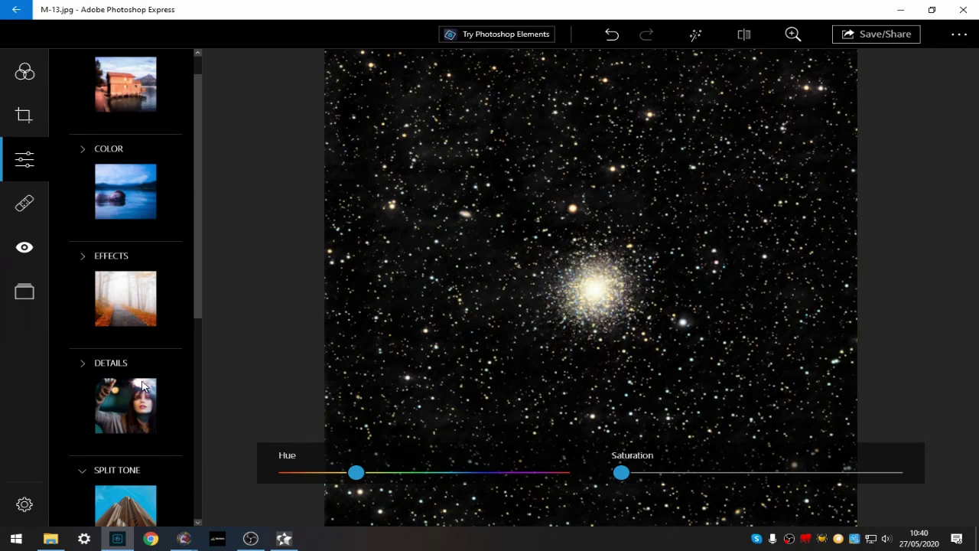
{"action": "scroll", "coordinate": [142, 383], "scroll_direction": "up", "scroll_amount": 1}
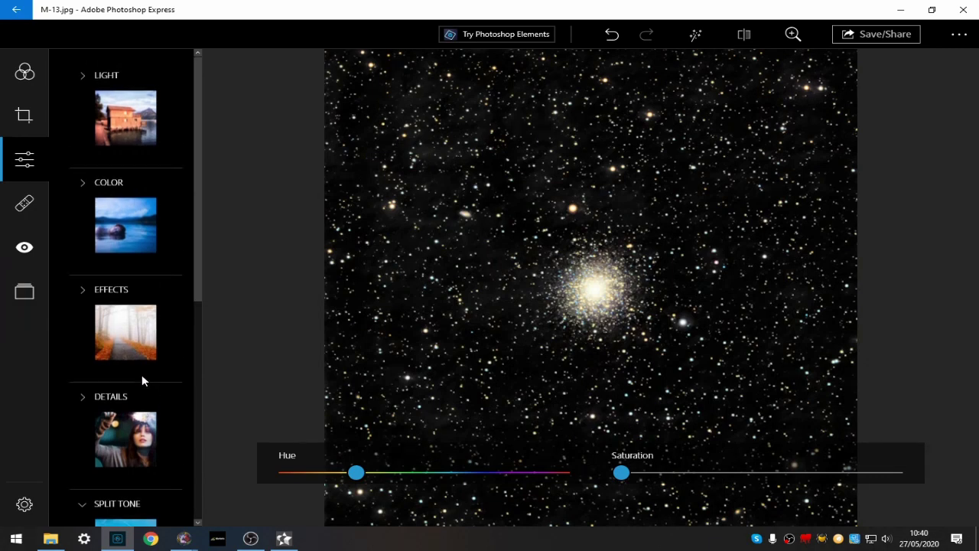
Try the Shadows adjustment at its lowest and then at its highest setting.
{"action": "left_click", "coordinate": [121, 220]}
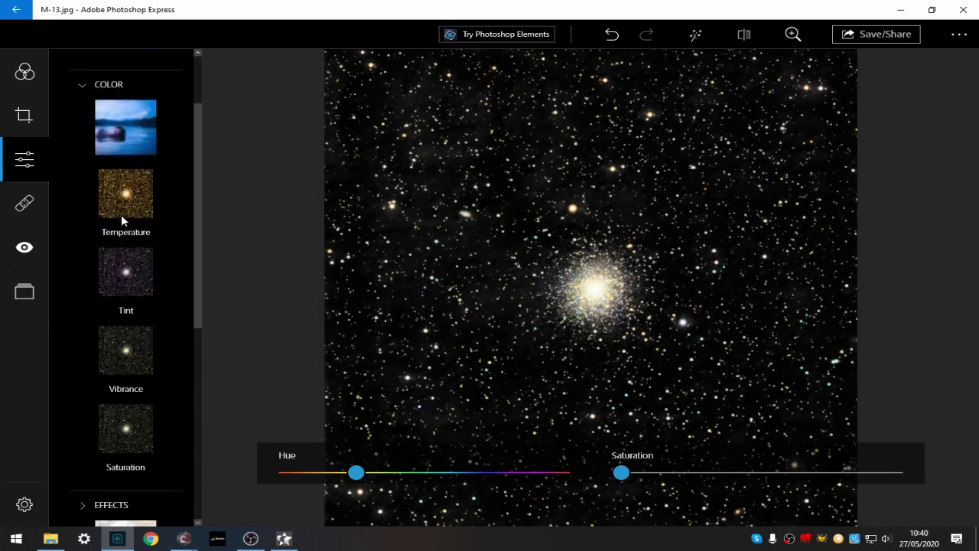
{"action": "left_click", "coordinate": [127, 354]}
{"action": "scroll", "coordinate": [163, 177], "scroll_direction": "up", "scroll_amount": 3}
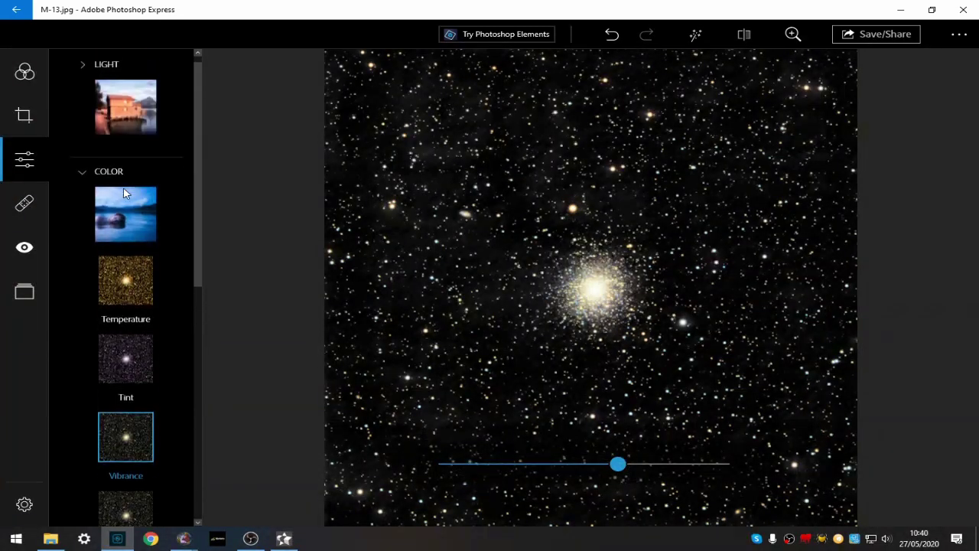
{"action": "left_click", "coordinate": [120, 122]}
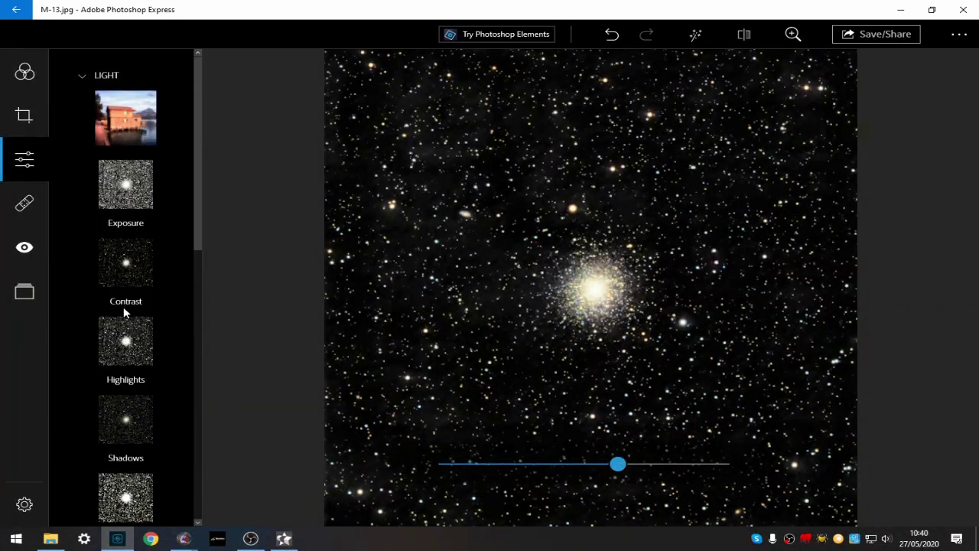
{"action": "left_click", "coordinate": [130, 420]}
{"action": "left_click_drag", "start_coordinate": [548, 465], "coordinate": [364, 503]}
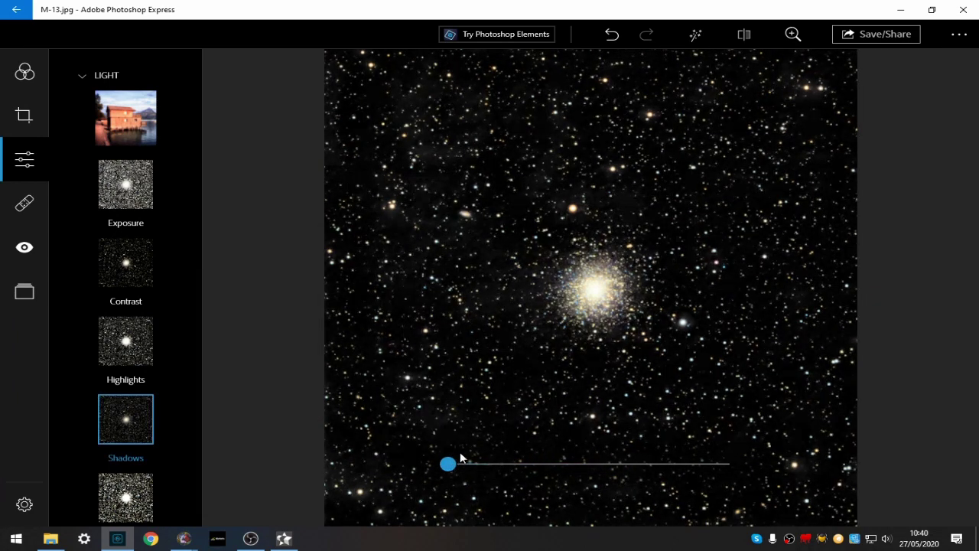
{"action": "left_click_drag", "start_coordinate": [445, 467], "coordinate": [776, 470]}
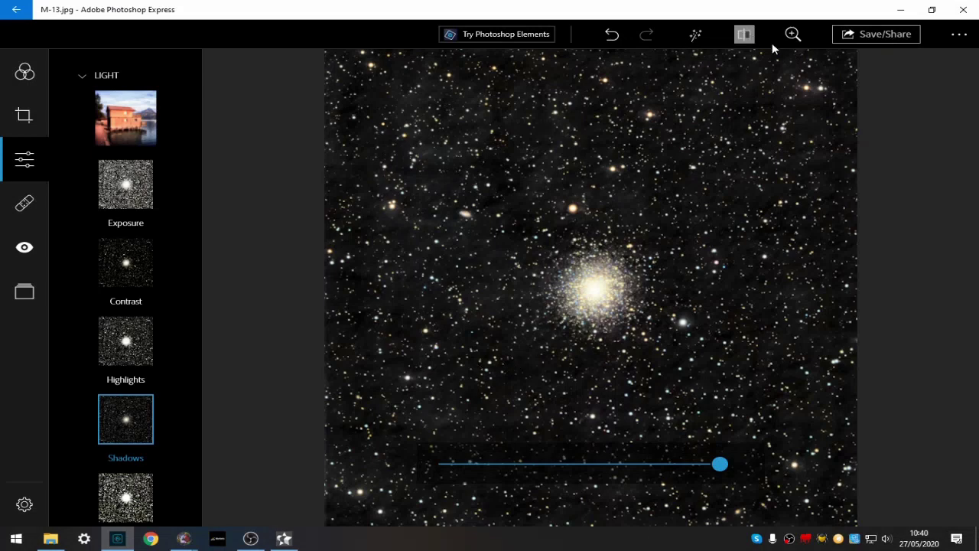
Inspect the background around the cluster at close range and set Shadows to -25.
{"action": "left_click", "coordinate": [793, 34]}
{"action": "left_click_drag", "start_coordinate": [753, 65], "coordinate": [885, 63]}
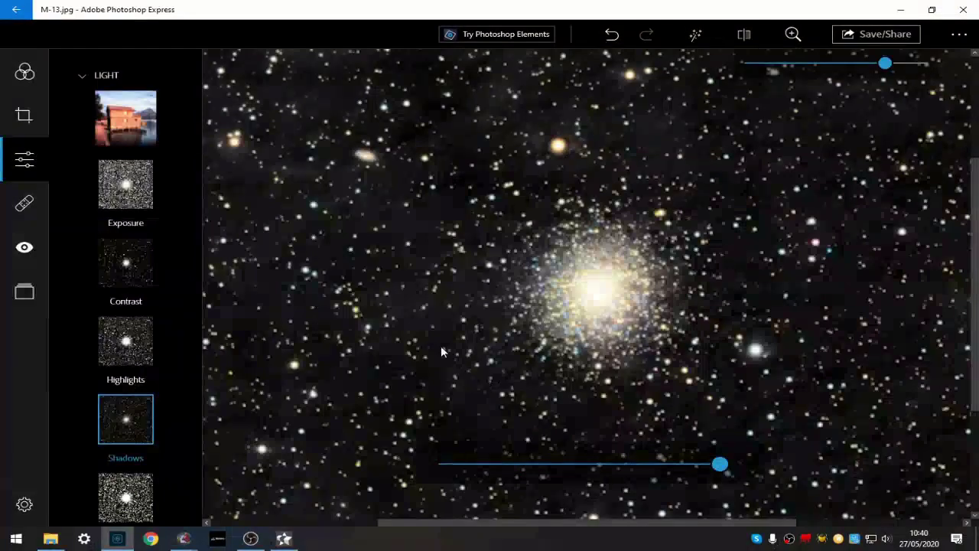
{"action": "left_click_drag", "start_coordinate": [548, 525], "coordinate": [310, 528]}
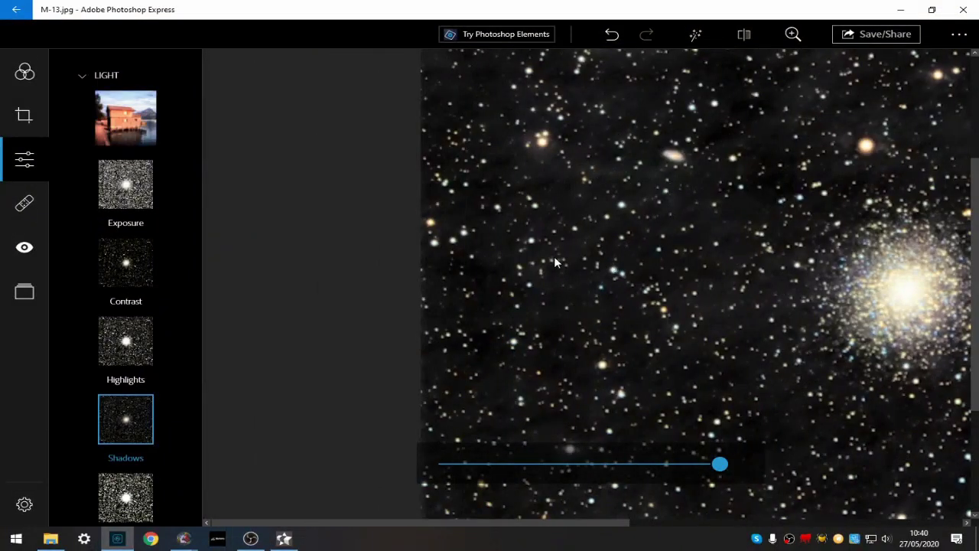
{"action": "left_click_drag", "start_coordinate": [719, 464], "coordinate": [932, 441]}
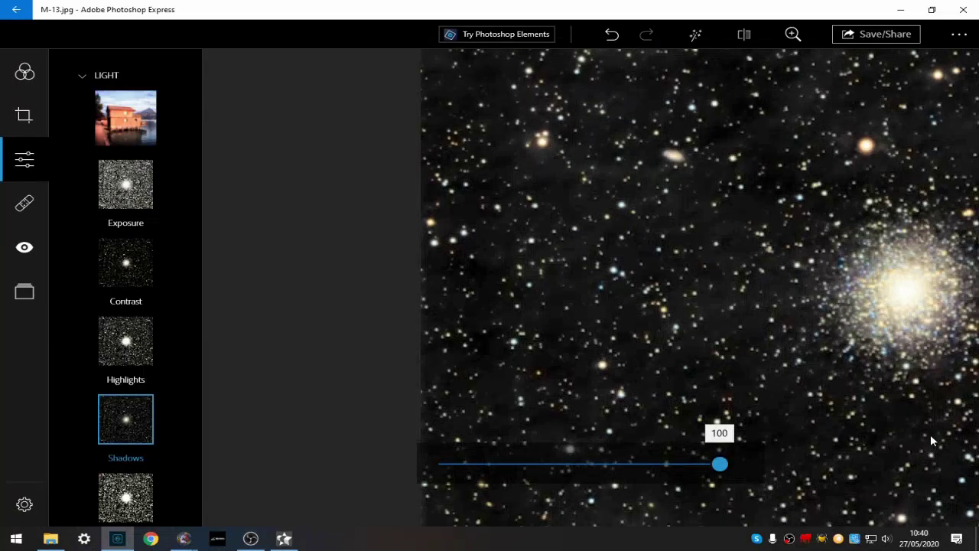
{"action": "left_click_drag", "start_coordinate": [723, 463], "coordinate": [552, 477]}
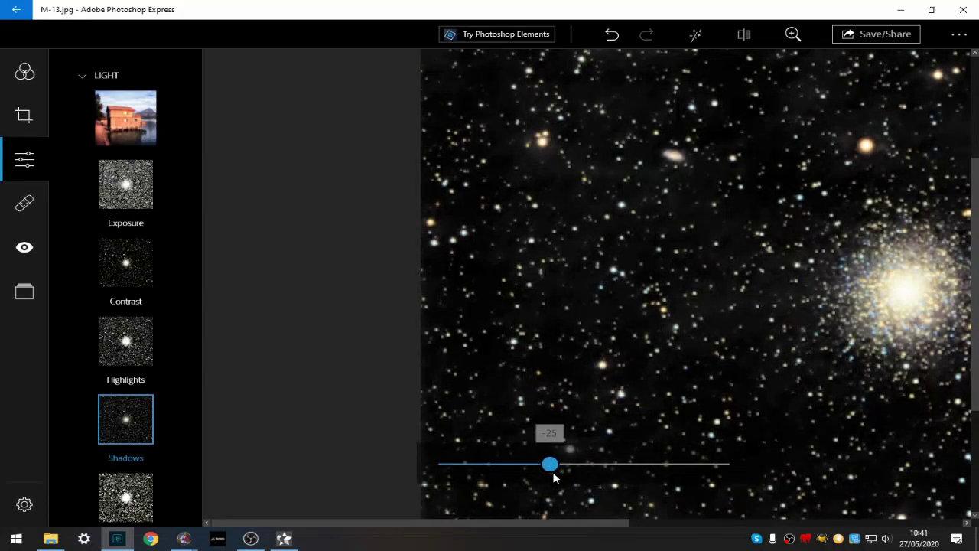
{"action": "left_click", "coordinate": [794, 33]}
{"action": "left_click_drag", "start_coordinate": [885, 64], "coordinate": [720, 69]}
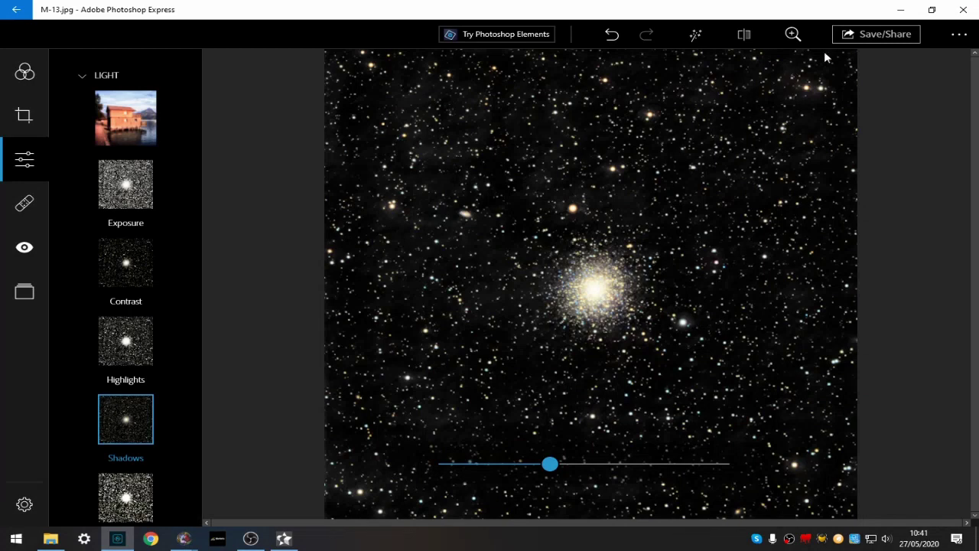
Save the edited image as M-13_edited.jpg in JPEG format, in the folder that holds M-13.jpg.
{"action": "left_click", "coordinate": [875, 34]}
{"action": "left_click", "coordinate": [850, 61]}
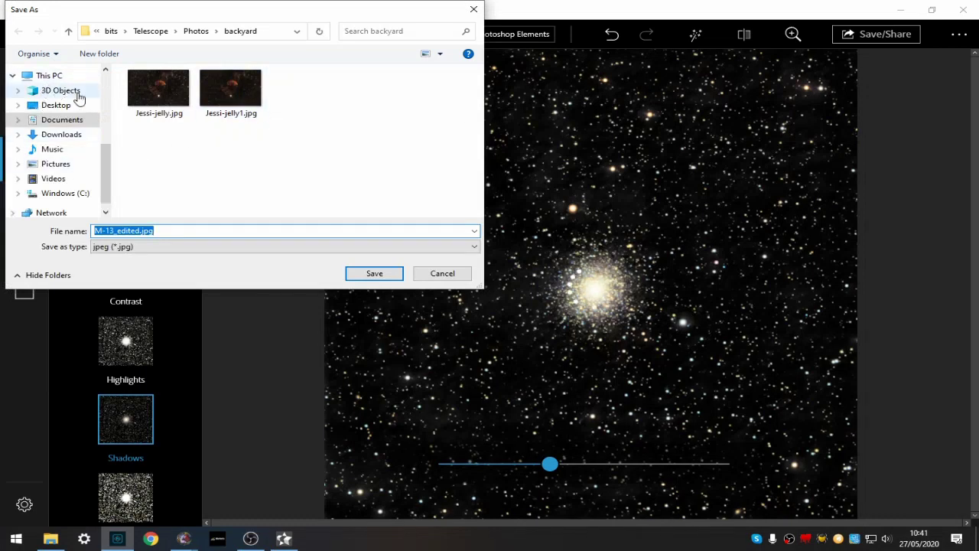
{"action": "scroll", "coordinate": [71, 95], "scroll_direction": "up", "scroll_amount": 2}
{"action": "left_click", "coordinate": [74, 100]}
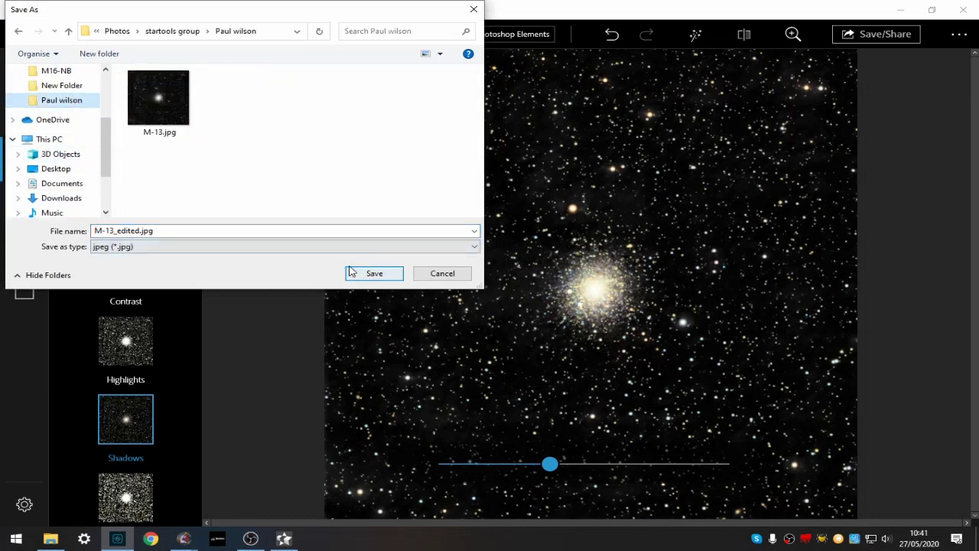
{"action": "left_click", "coordinate": [381, 276]}
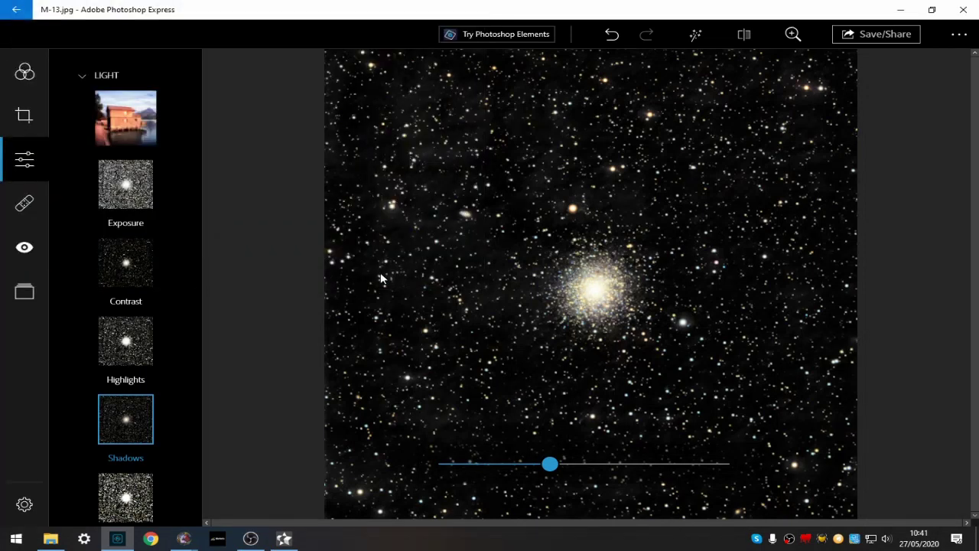
Open M-13.jpg from its folder in Photos, compare it with M-13_edited.jpg, and examine the edited cluster up close.
{"action": "left_click", "coordinate": [51, 539]}
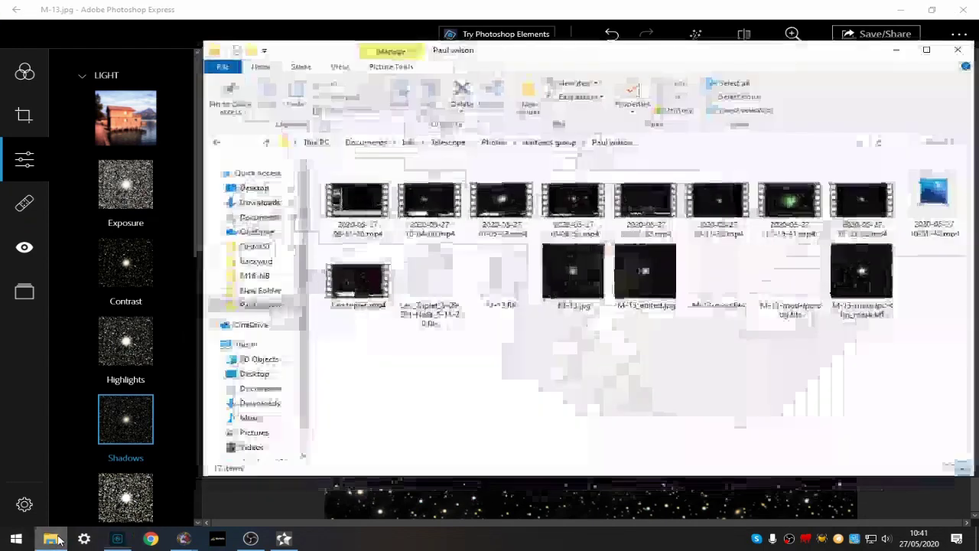
{"action": "double_click", "coordinate": [599, 286]}
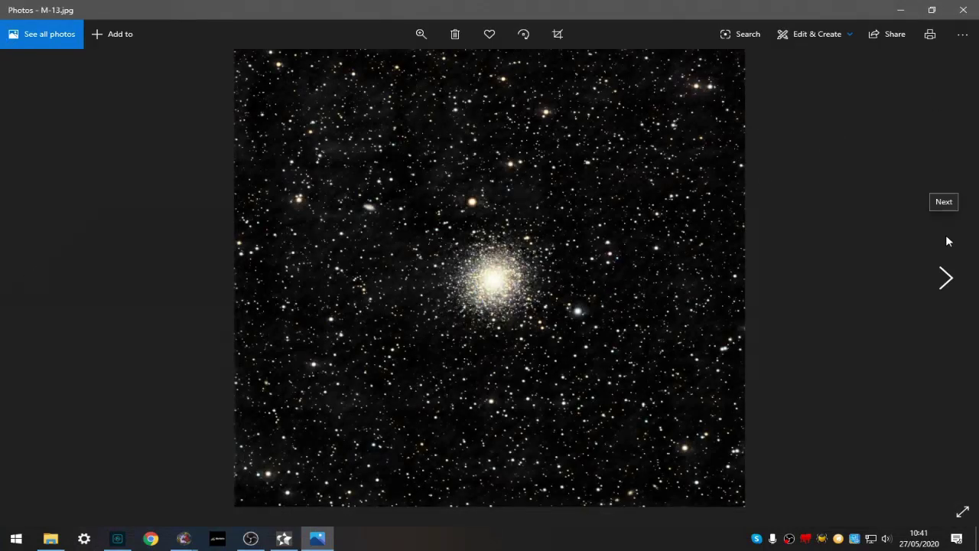
{"action": "left_click", "coordinate": [945, 279]}
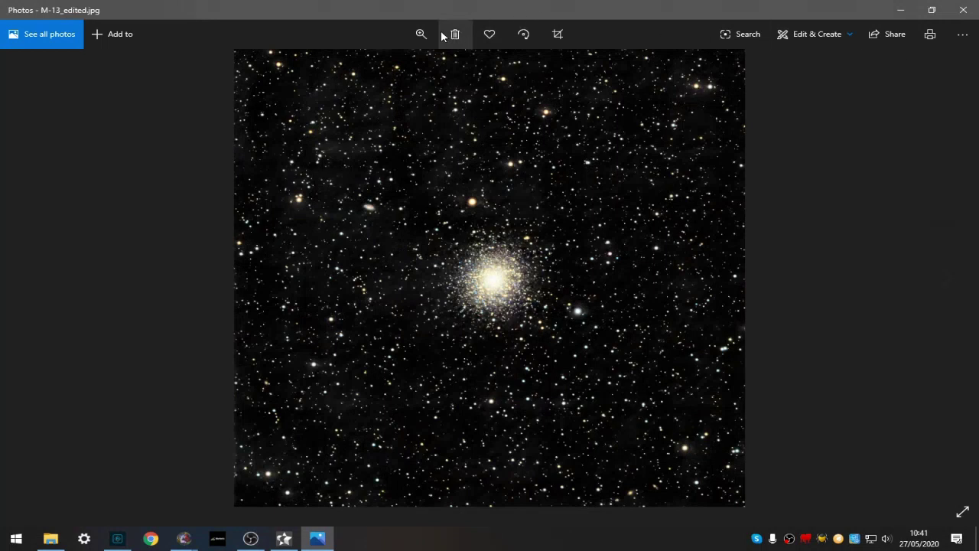
{"action": "left_click", "coordinate": [34, 277]}
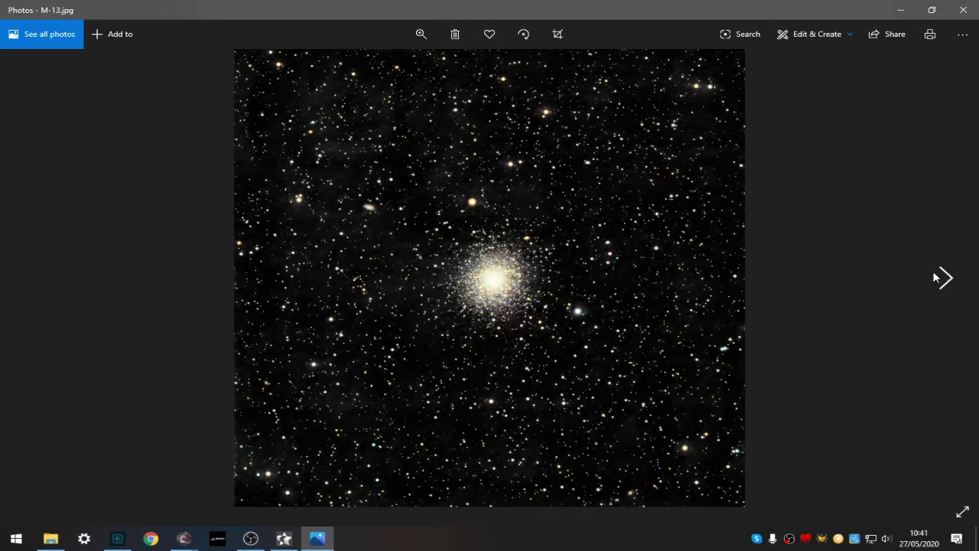
{"action": "left_click", "coordinate": [940, 278]}
{"action": "left_click", "coordinate": [421, 33]}
{"action": "left_click_drag", "start_coordinate": [399, 66], "coordinate": [378, 66]}
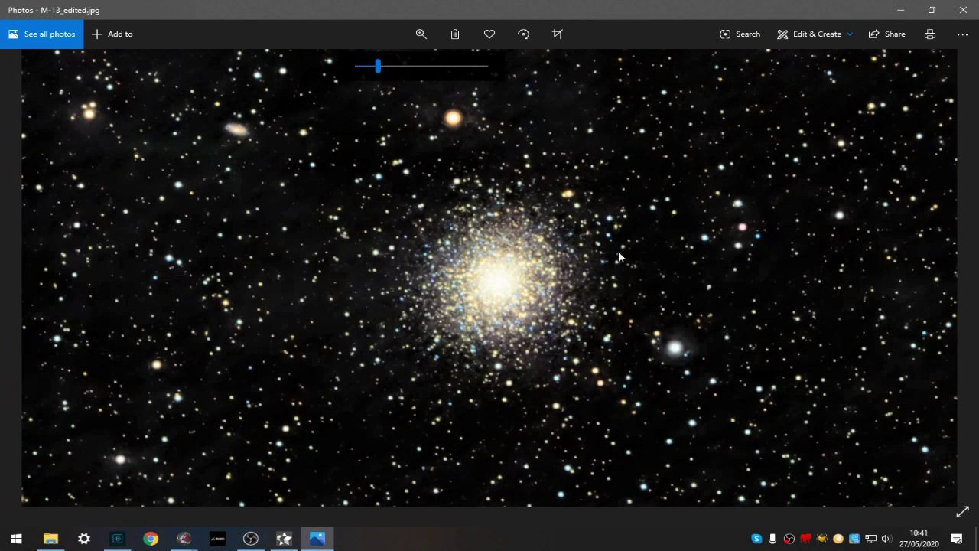
{"action": "left_click_drag", "start_coordinate": [377, 67], "coordinate": [338, 73]}
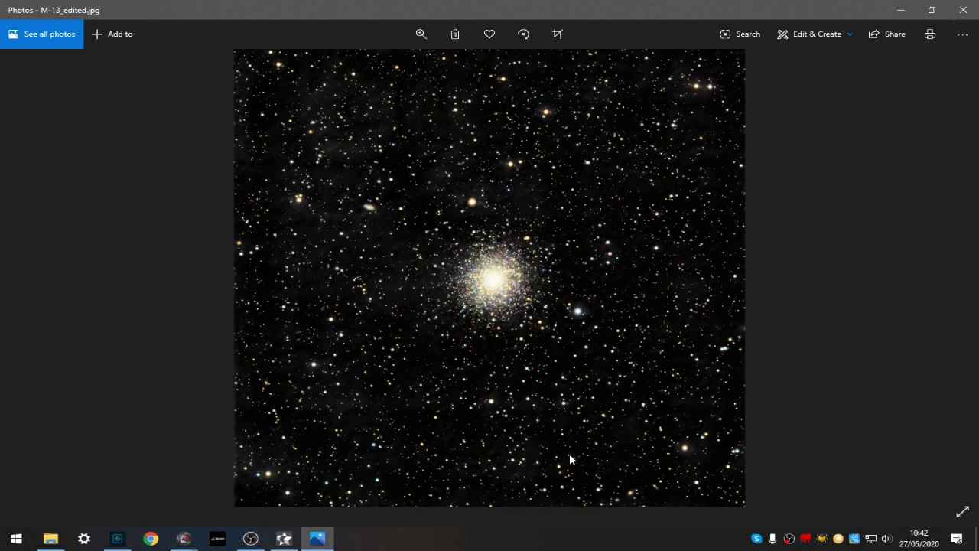
Switch to StarTools and open the mask editor with the whole cluster image in view.
{"action": "left_click", "coordinate": [284, 538]}
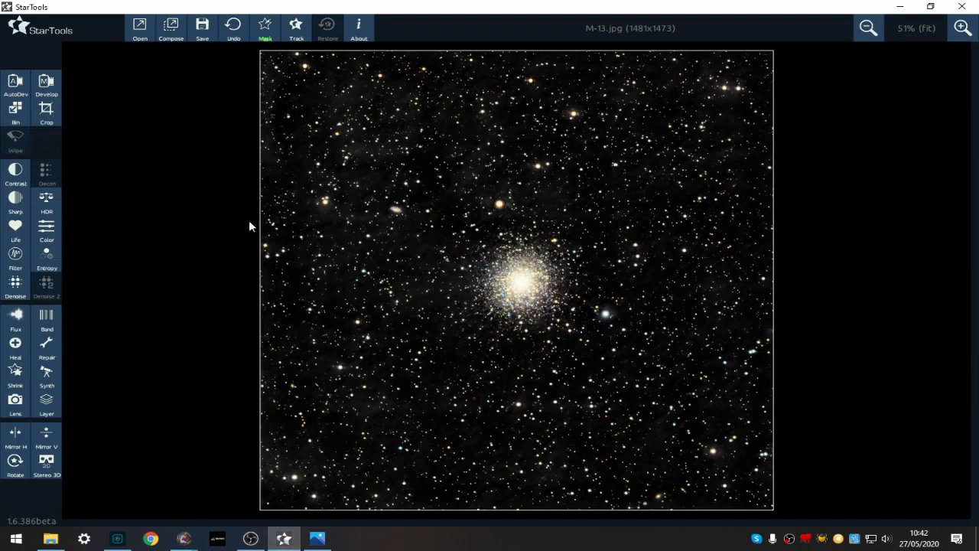
{"action": "left_click", "coordinate": [264, 35]}
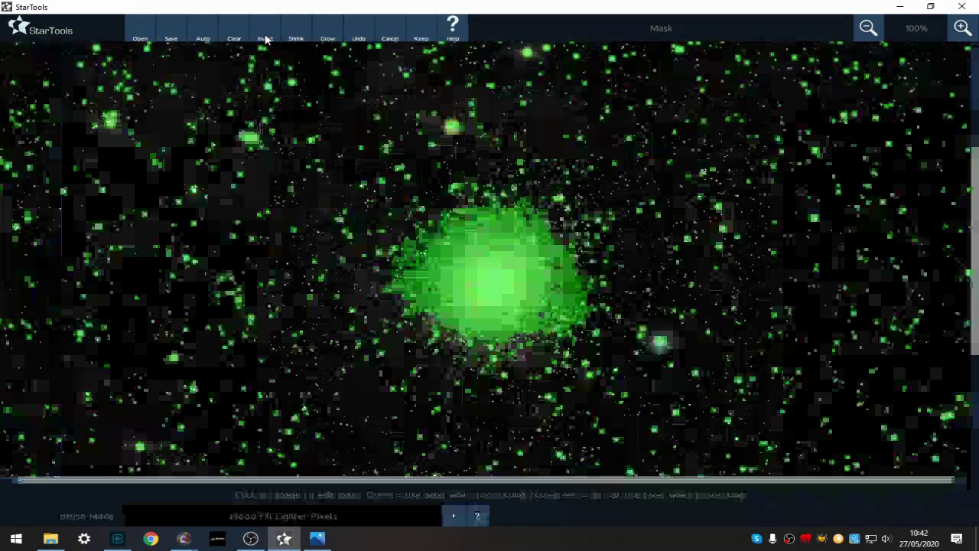
{"action": "left_click", "coordinate": [867, 28]}
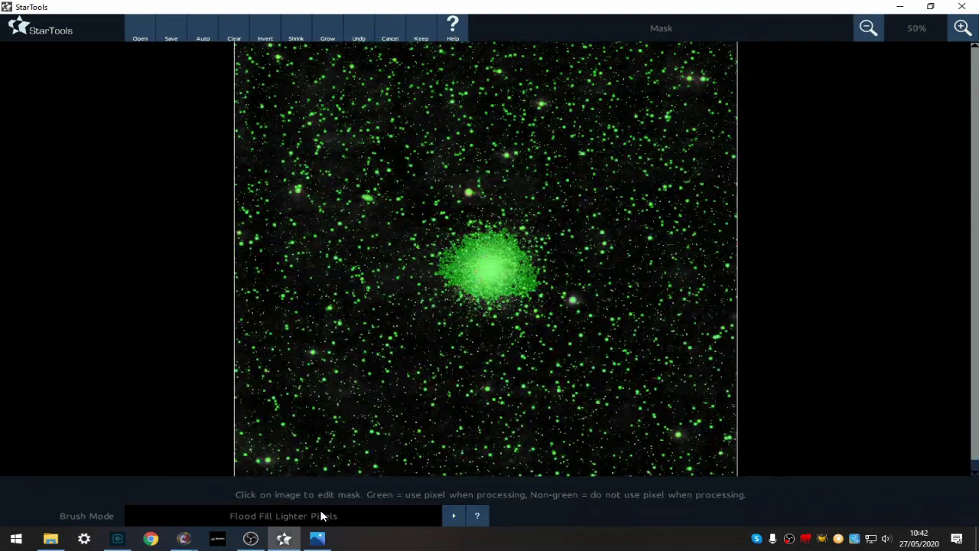
Expand the mask over the globular cluster and the small galaxy with the Grow Blob brush mode.
{"action": "left_click", "coordinate": [260, 516]}
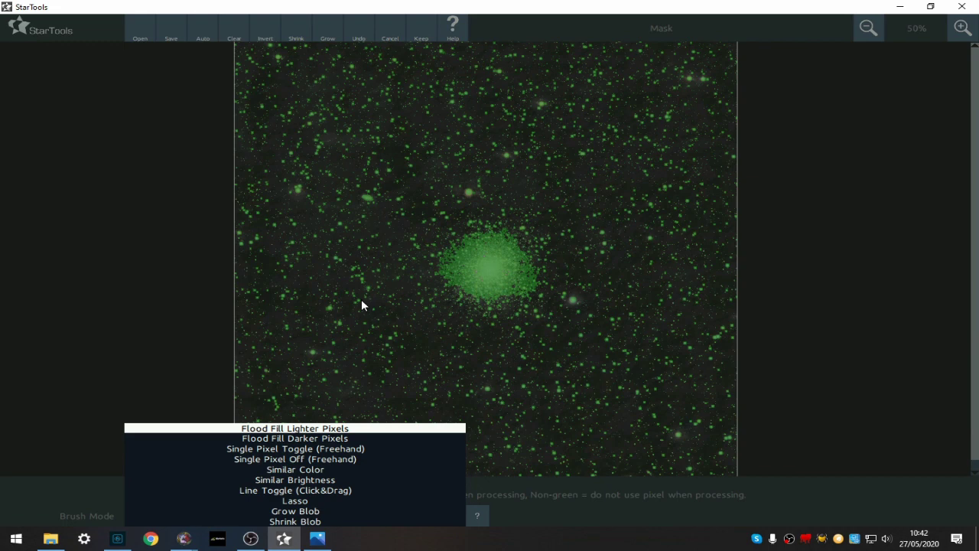
{"action": "left_click", "coordinate": [297, 511]}
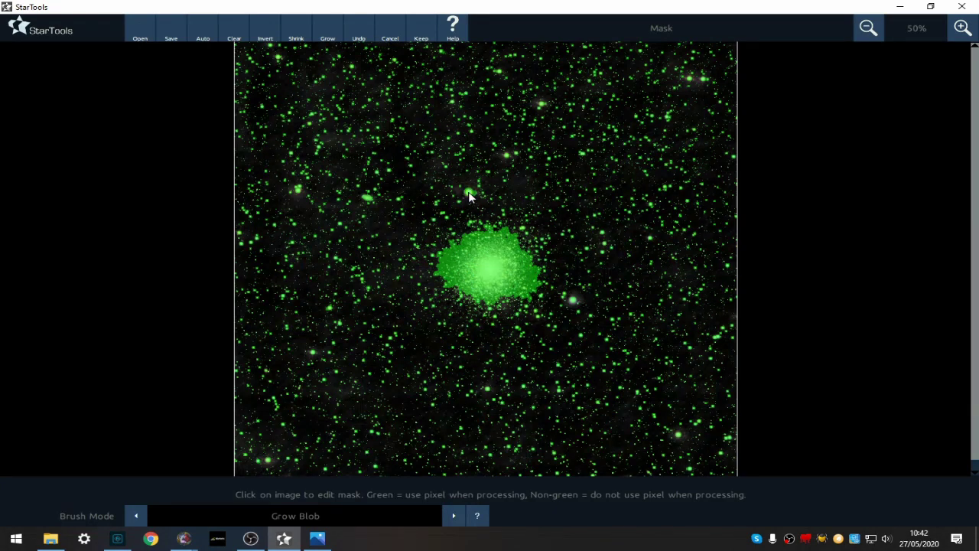
{"action": "left_click", "coordinate": [372, 199]}
On a cleared mask, draw two slanted lines on either side of the cluster with Line Toggle and thicken them with Grow.
{"action": "left_click", "coordinate": [278, 517]}
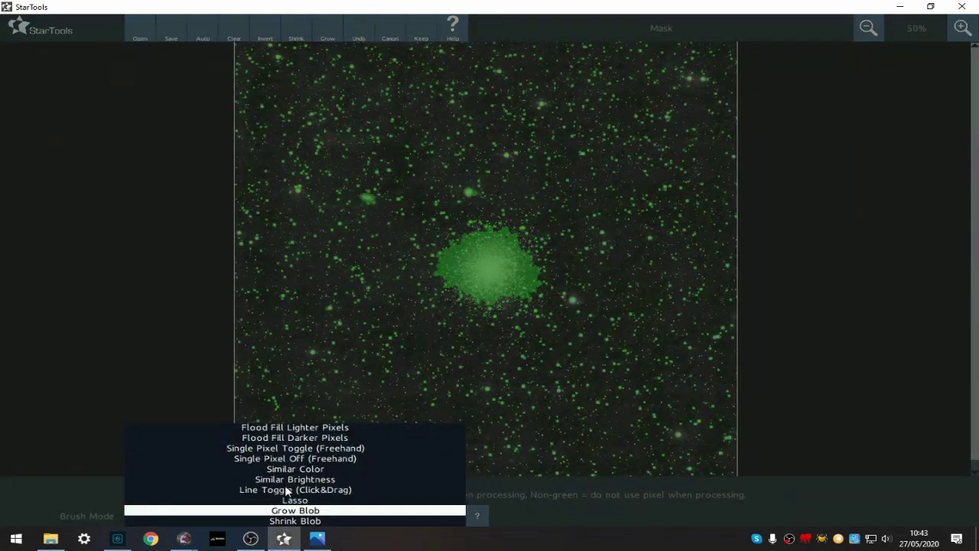
{"action": "left_click", "coordinate": [286, 488]}
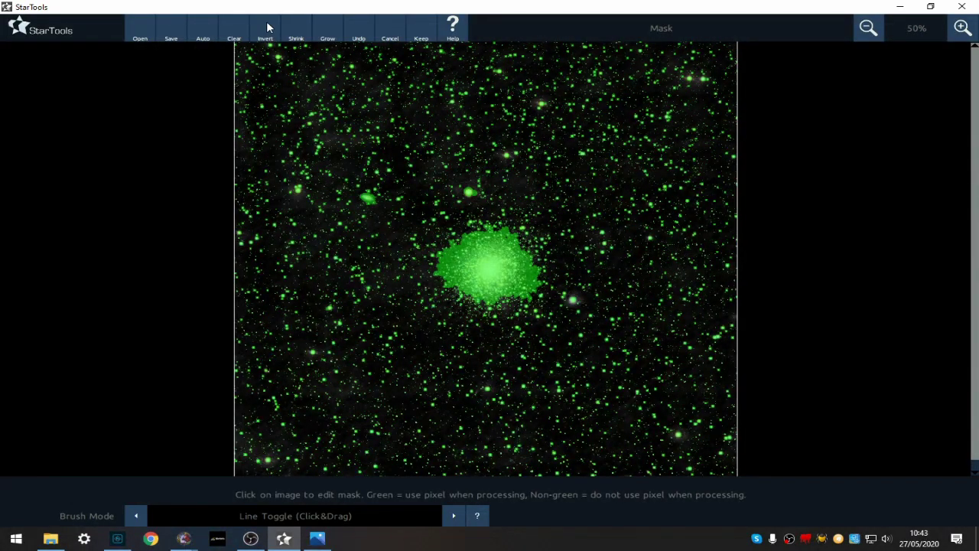
{"action": "left_click", "coordinate": [236, 32]}
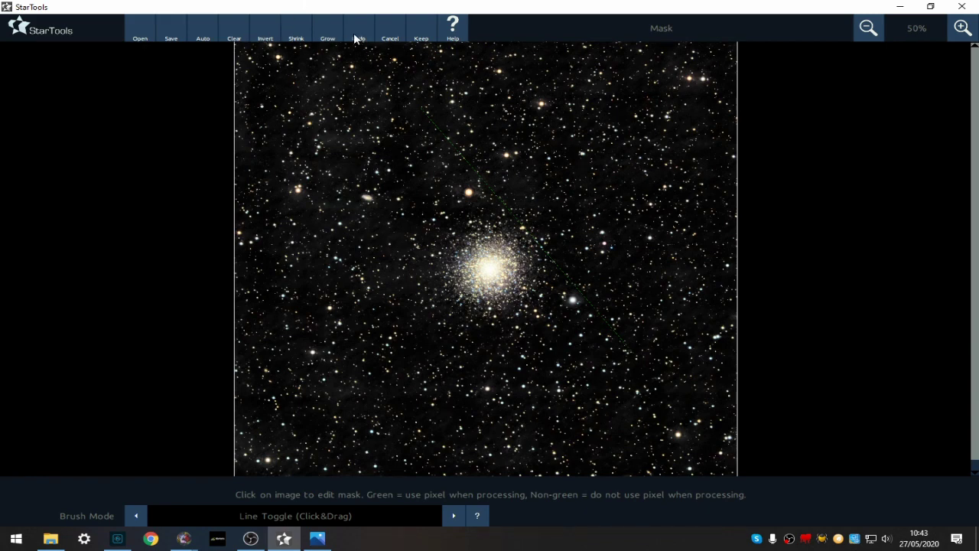
{"action": "left_click", "coordinate": [328, 30]}
{"action": "left_click", "coordinate": [328, 31]}
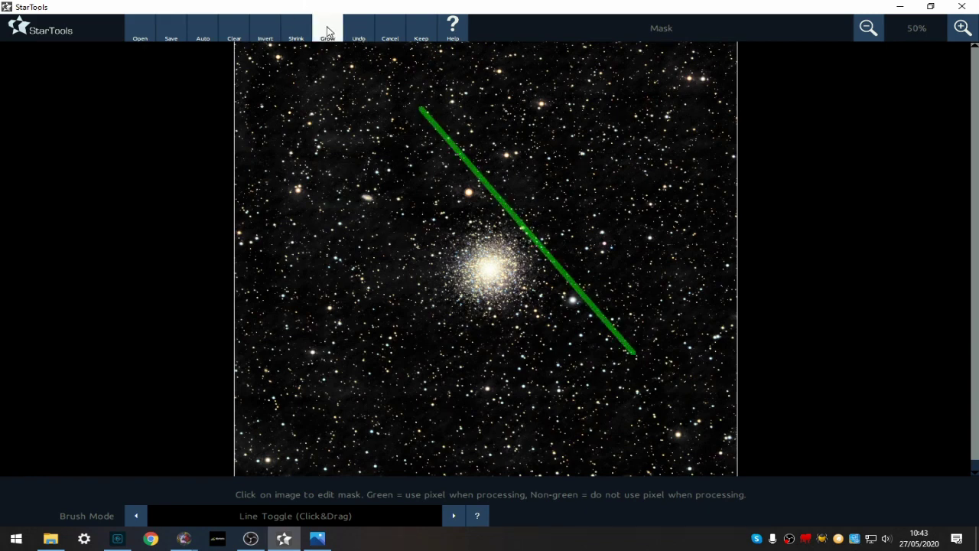
{"action": "left_click", "coordinate": [327, 30]}
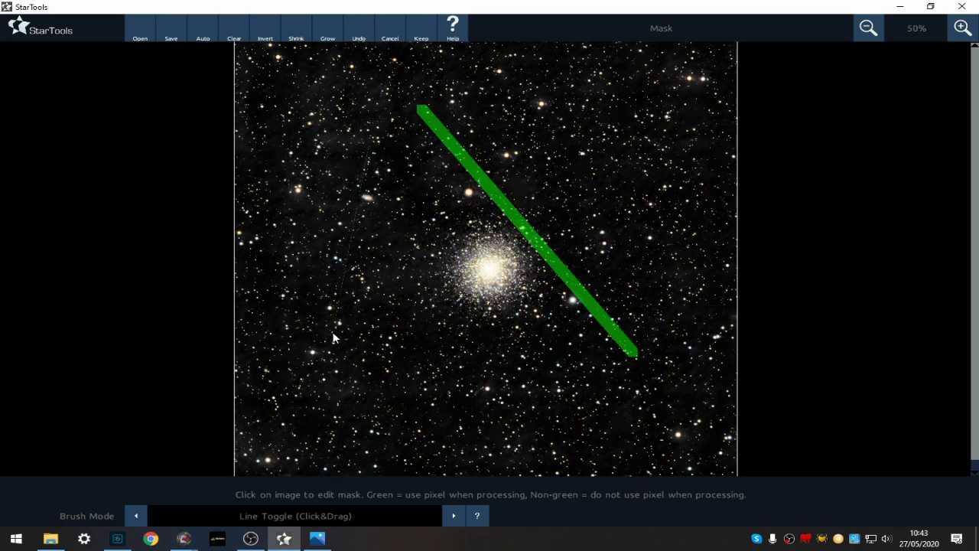
{"action": "left_click", "coordinate": [325, 29]}
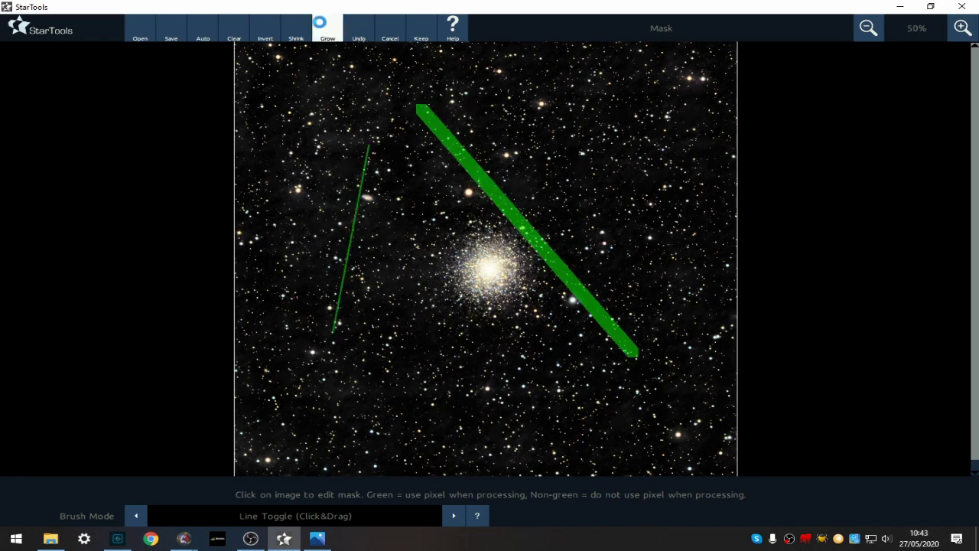